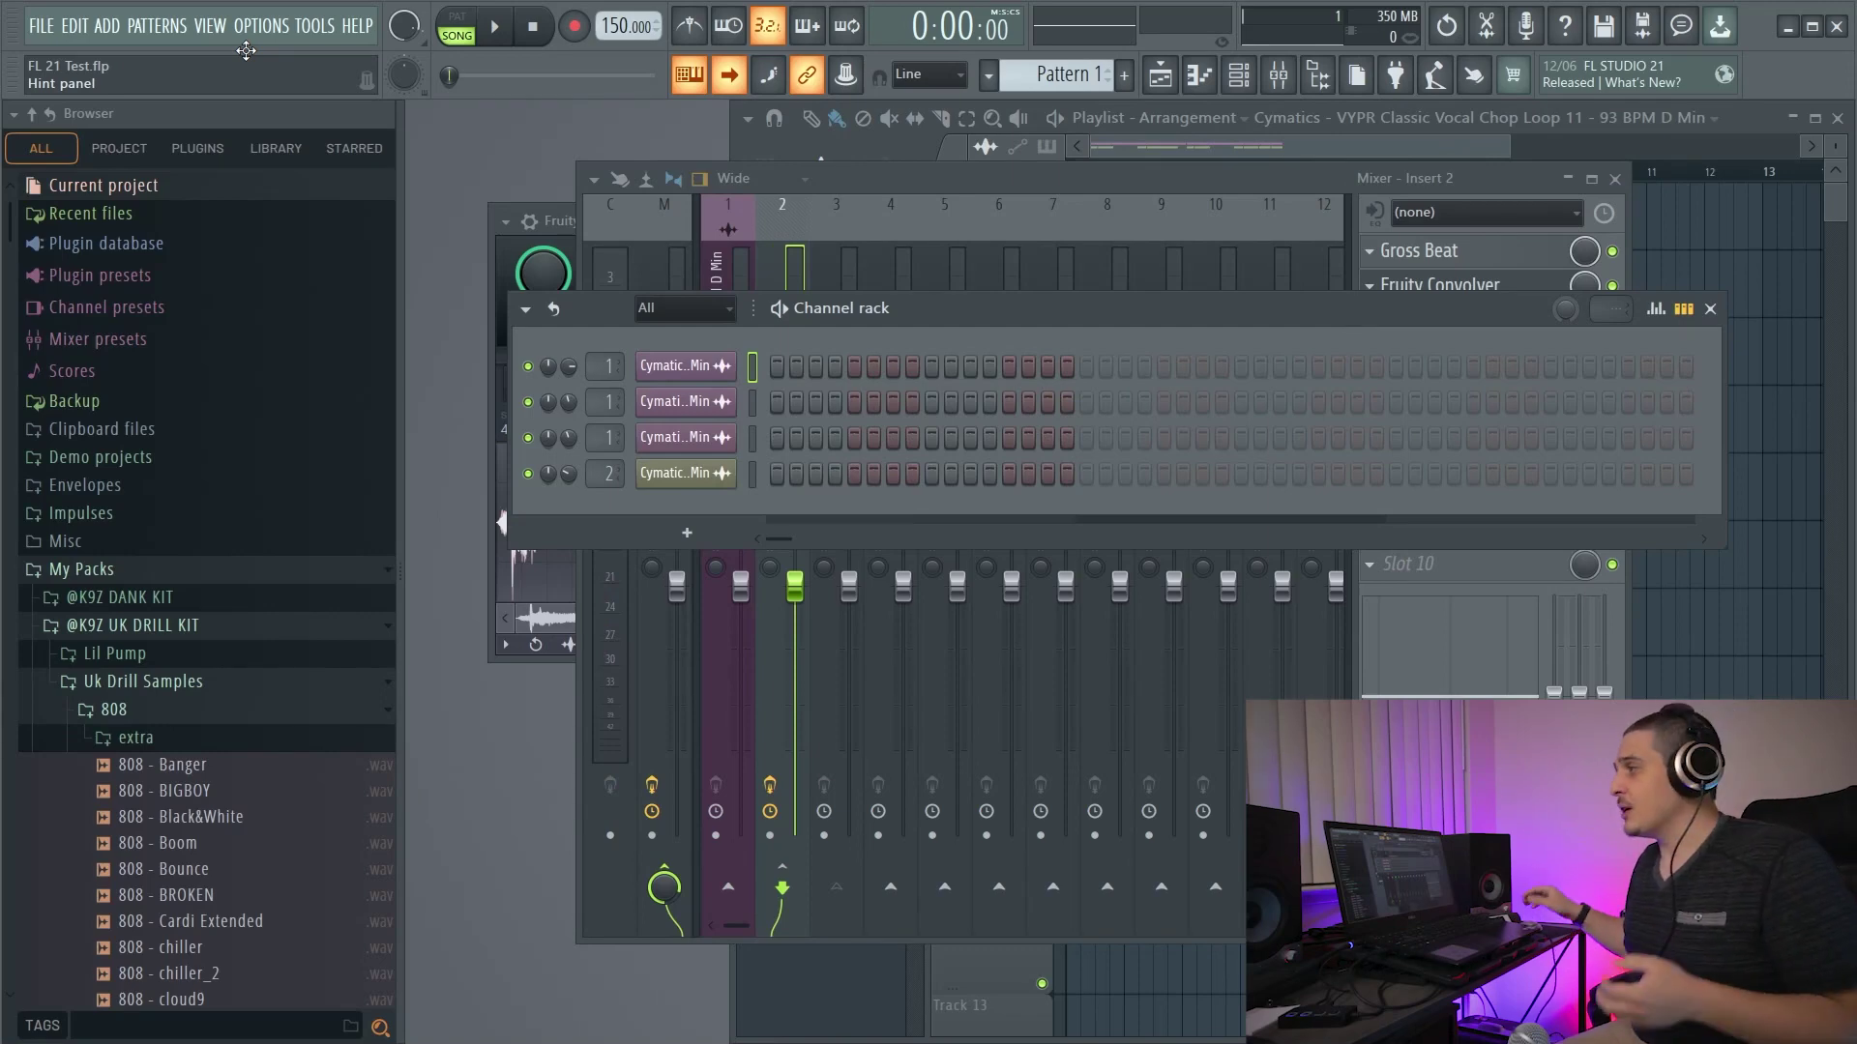
Step: Open the theme settings and apply the Veela preset
click(259, 31)
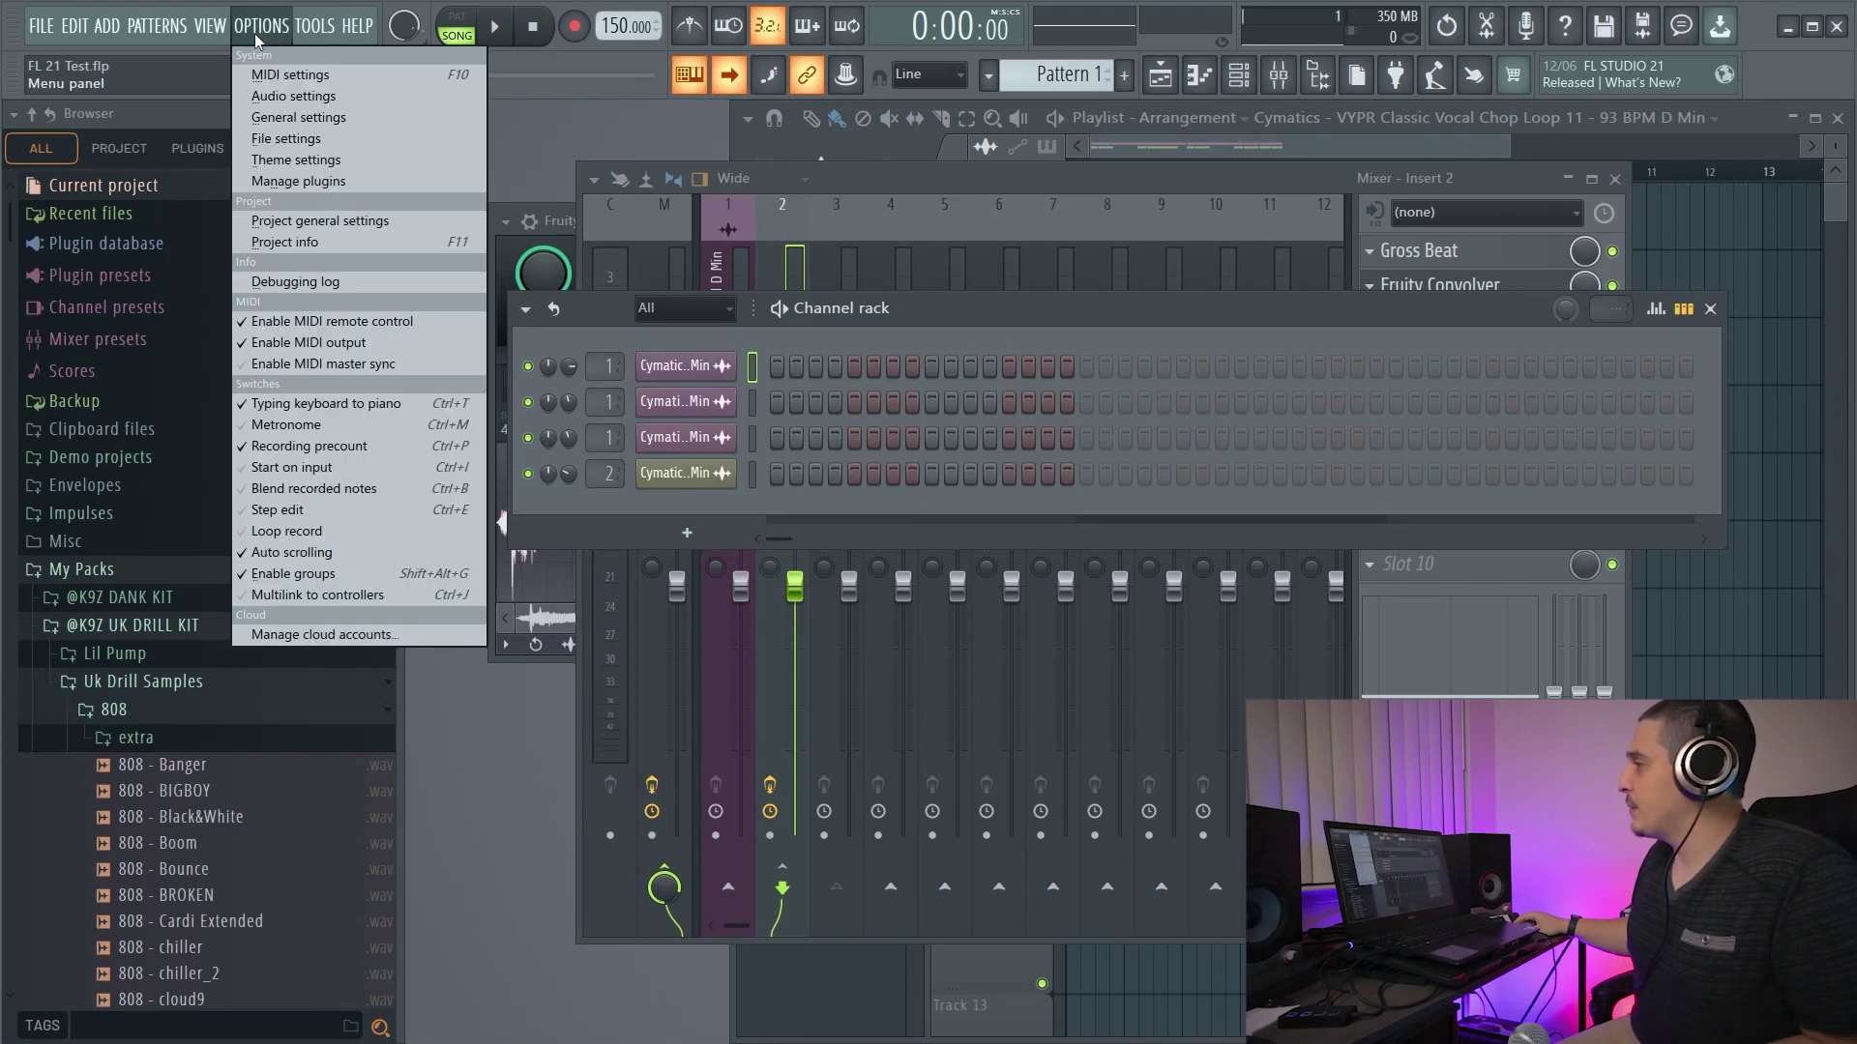
click(307, 160)
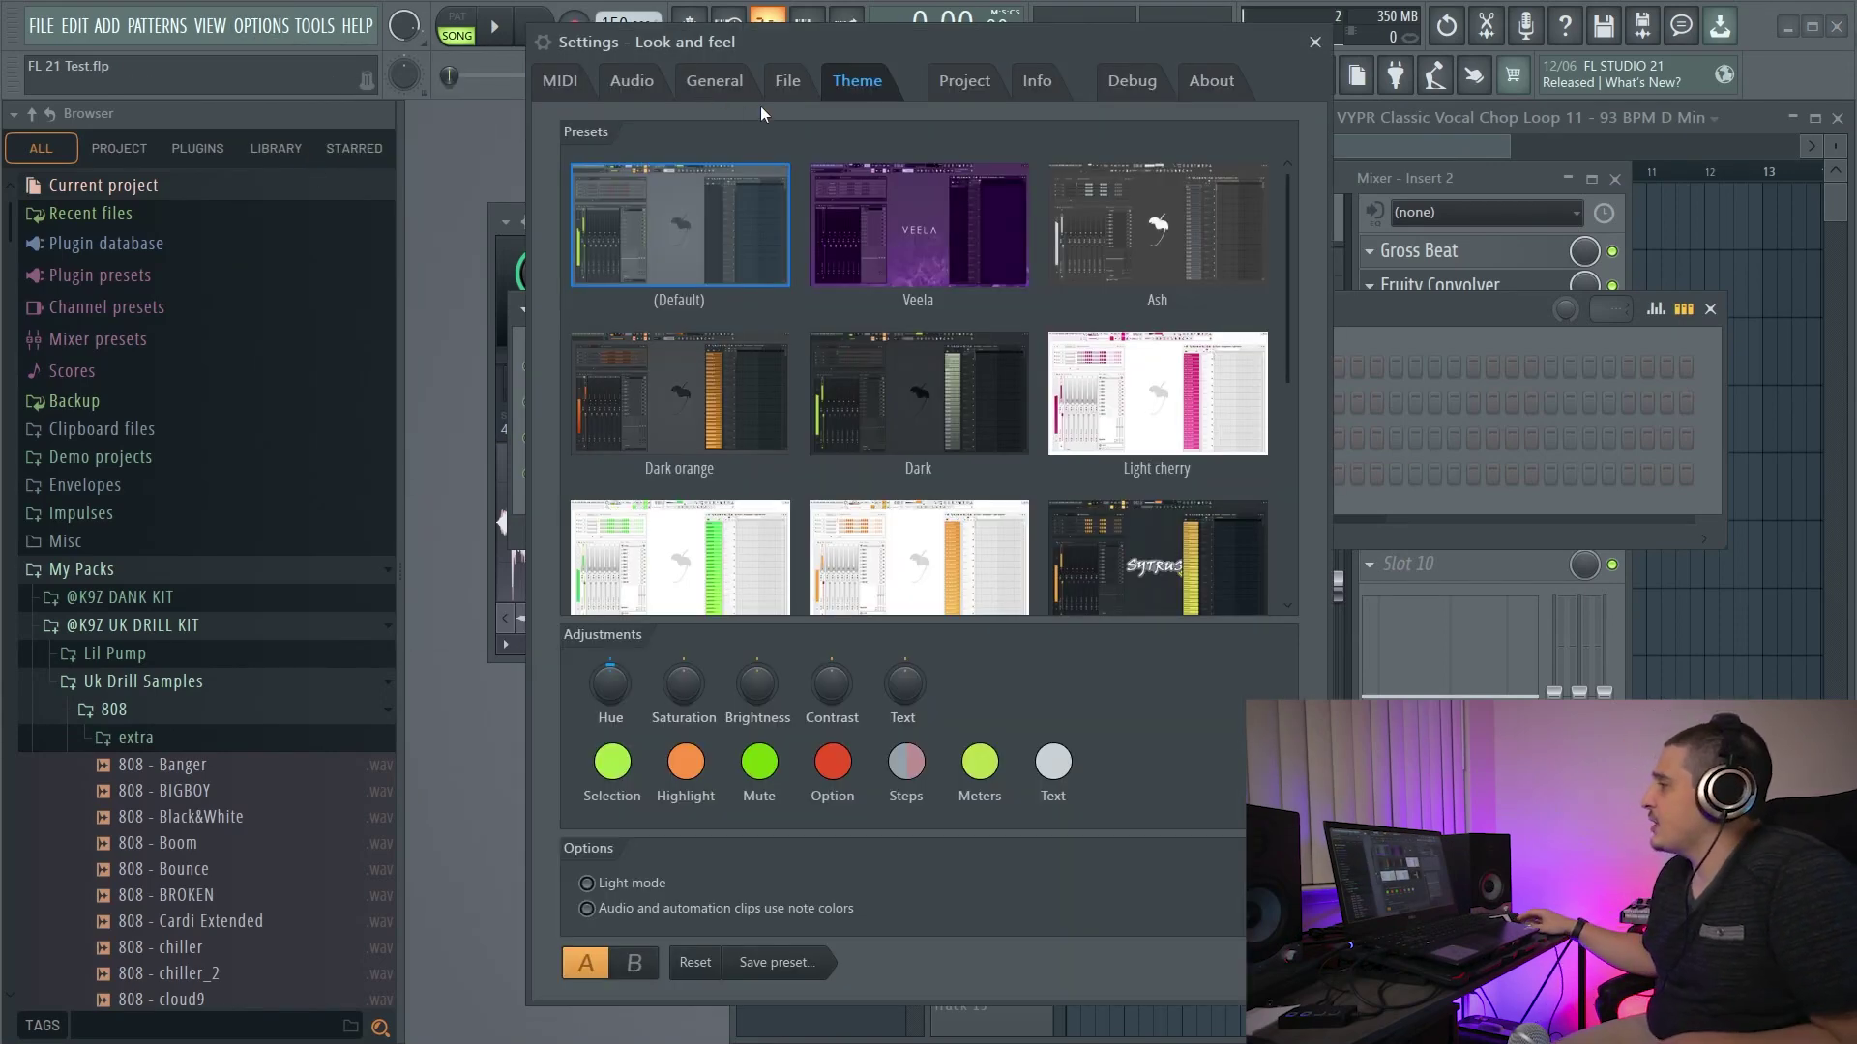
click(560, 81)
click(631, 81)
click(808, 84)
click(853, 83)
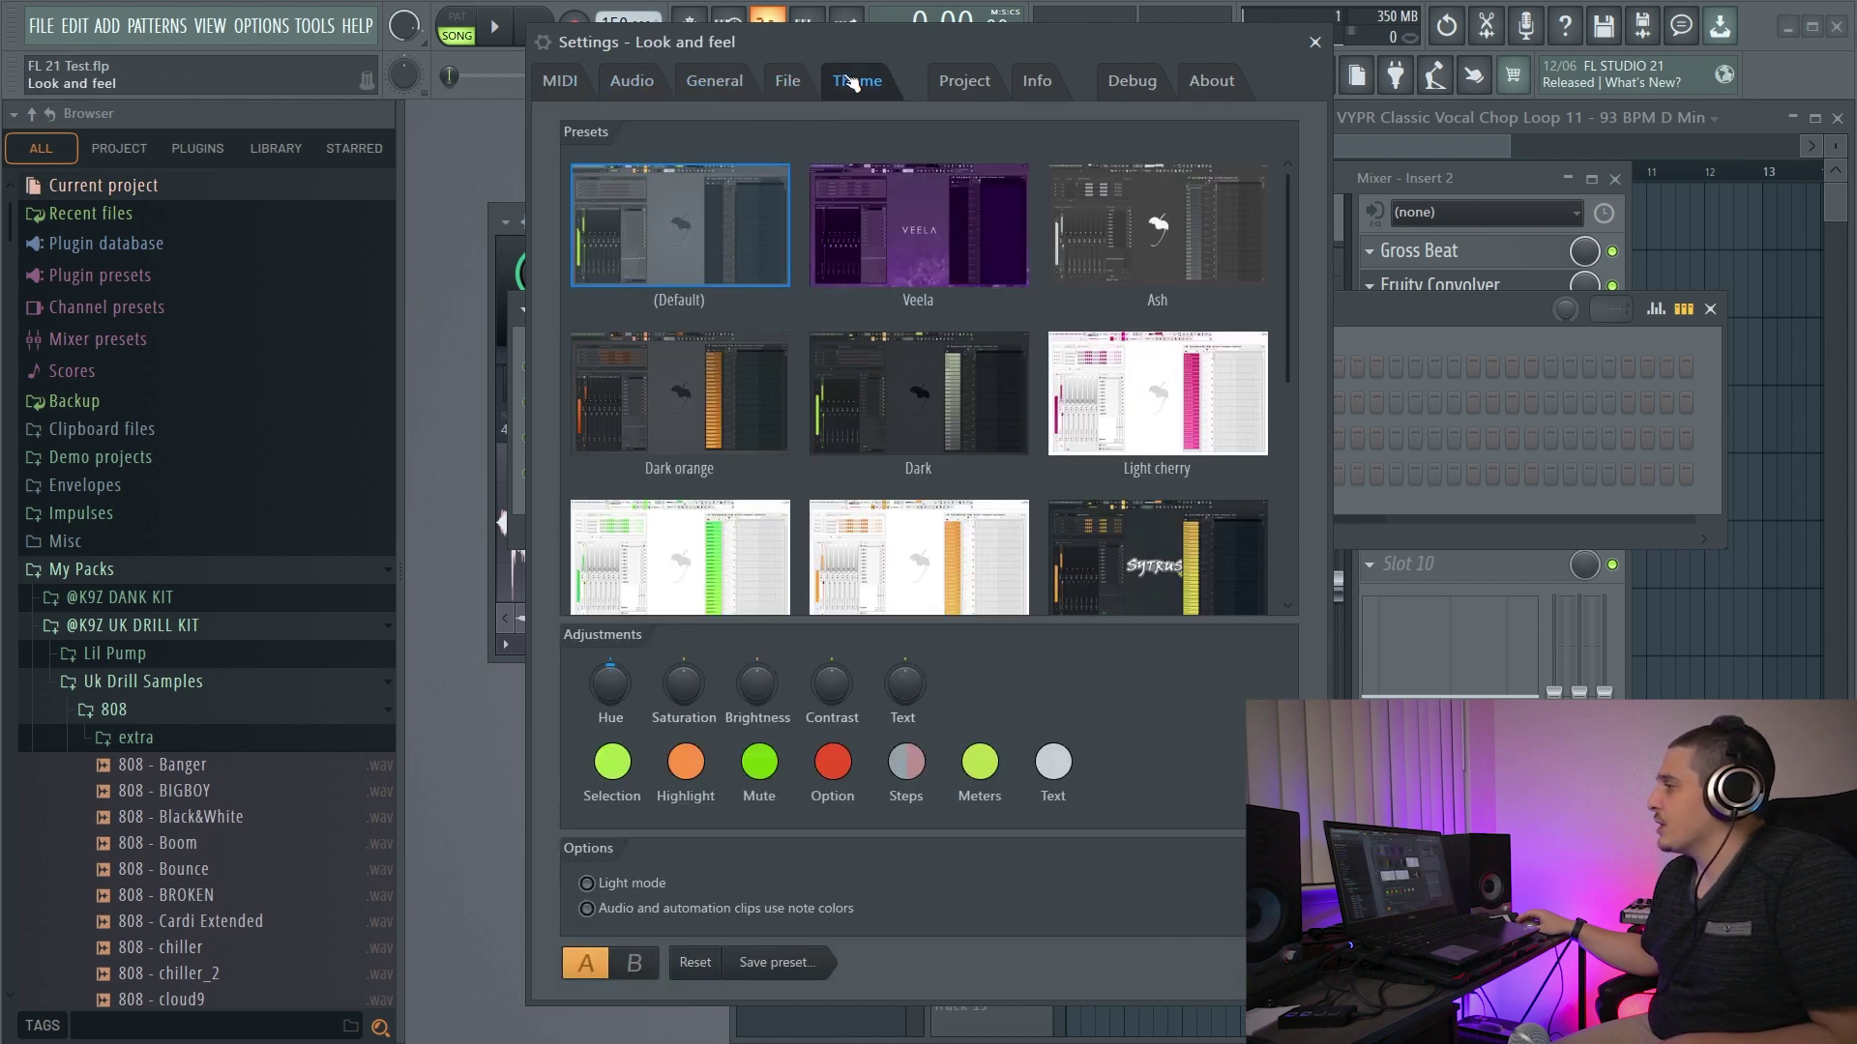
click(911, 254)
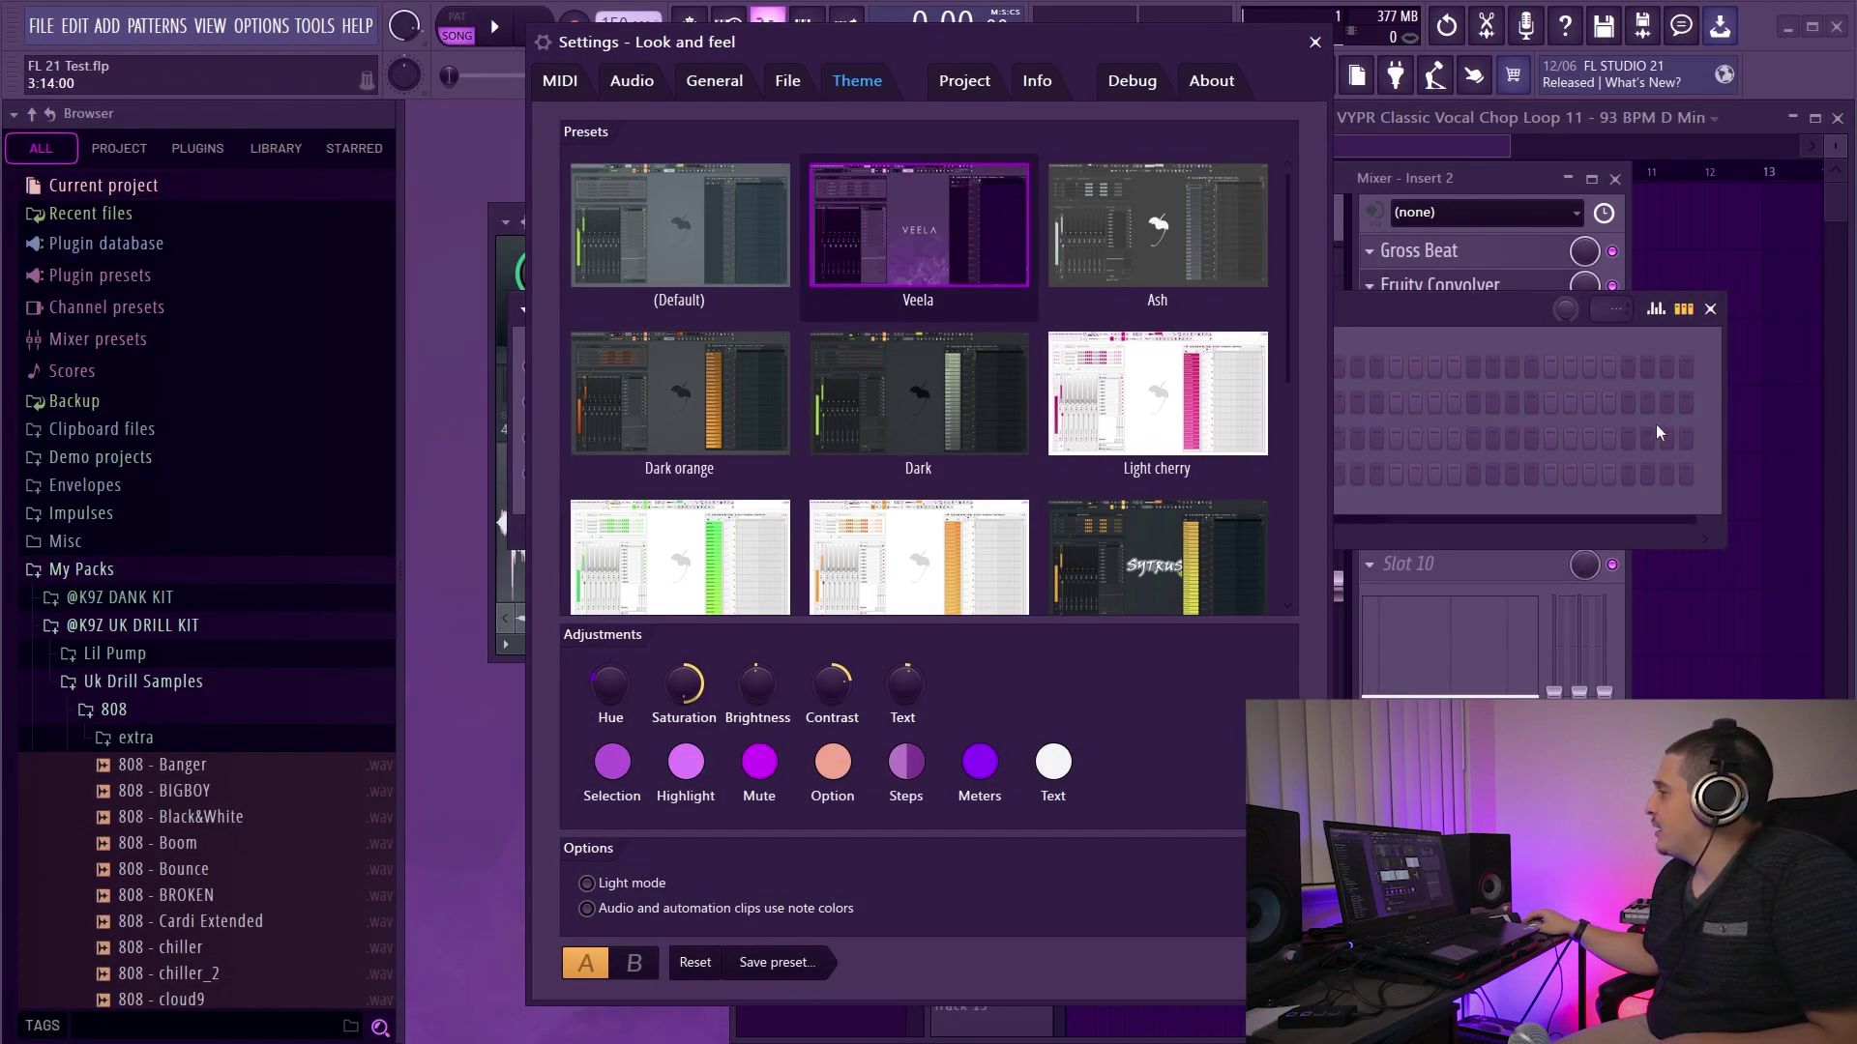
click(932, 403)
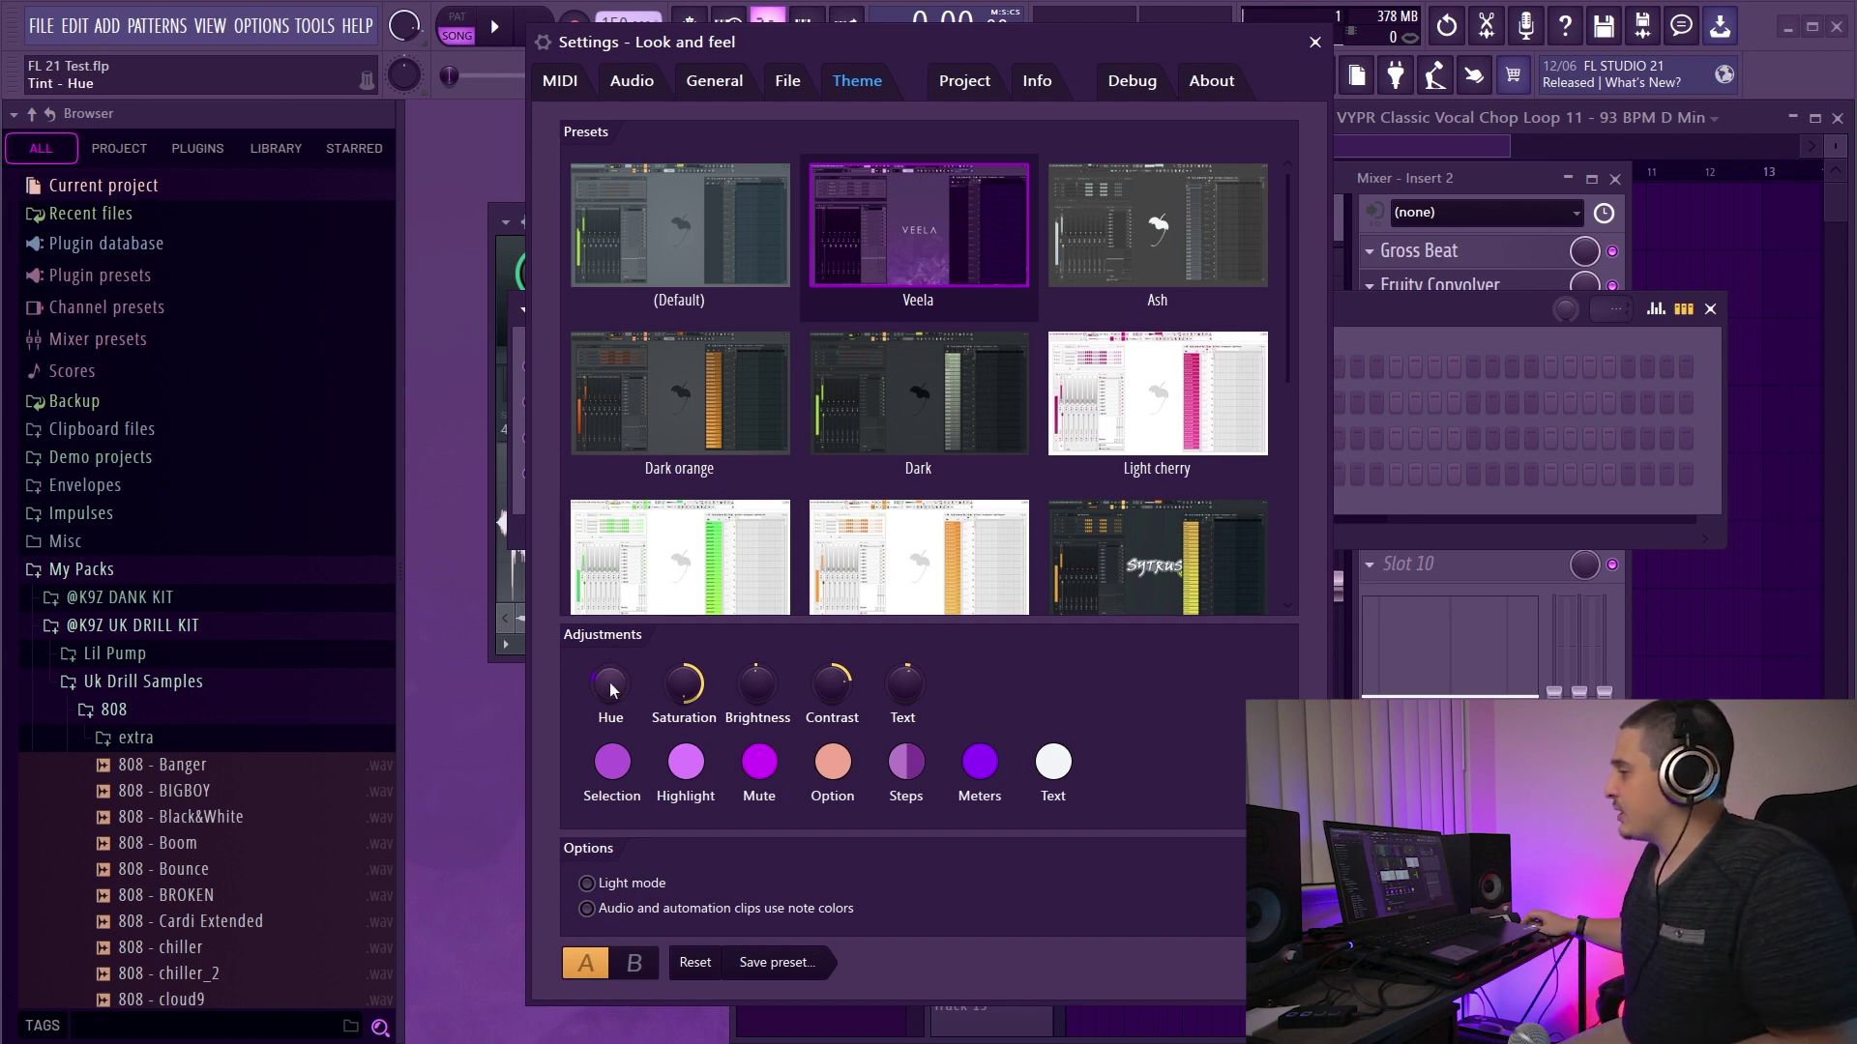
Step: Try out the hue, saturation, brightness, contrast and text adjustments on the Veela theme
mouse_move(610, 684)
mouse_down()
mouse_move(610, 638)
mouse_move(624, 697)
mouse_up()
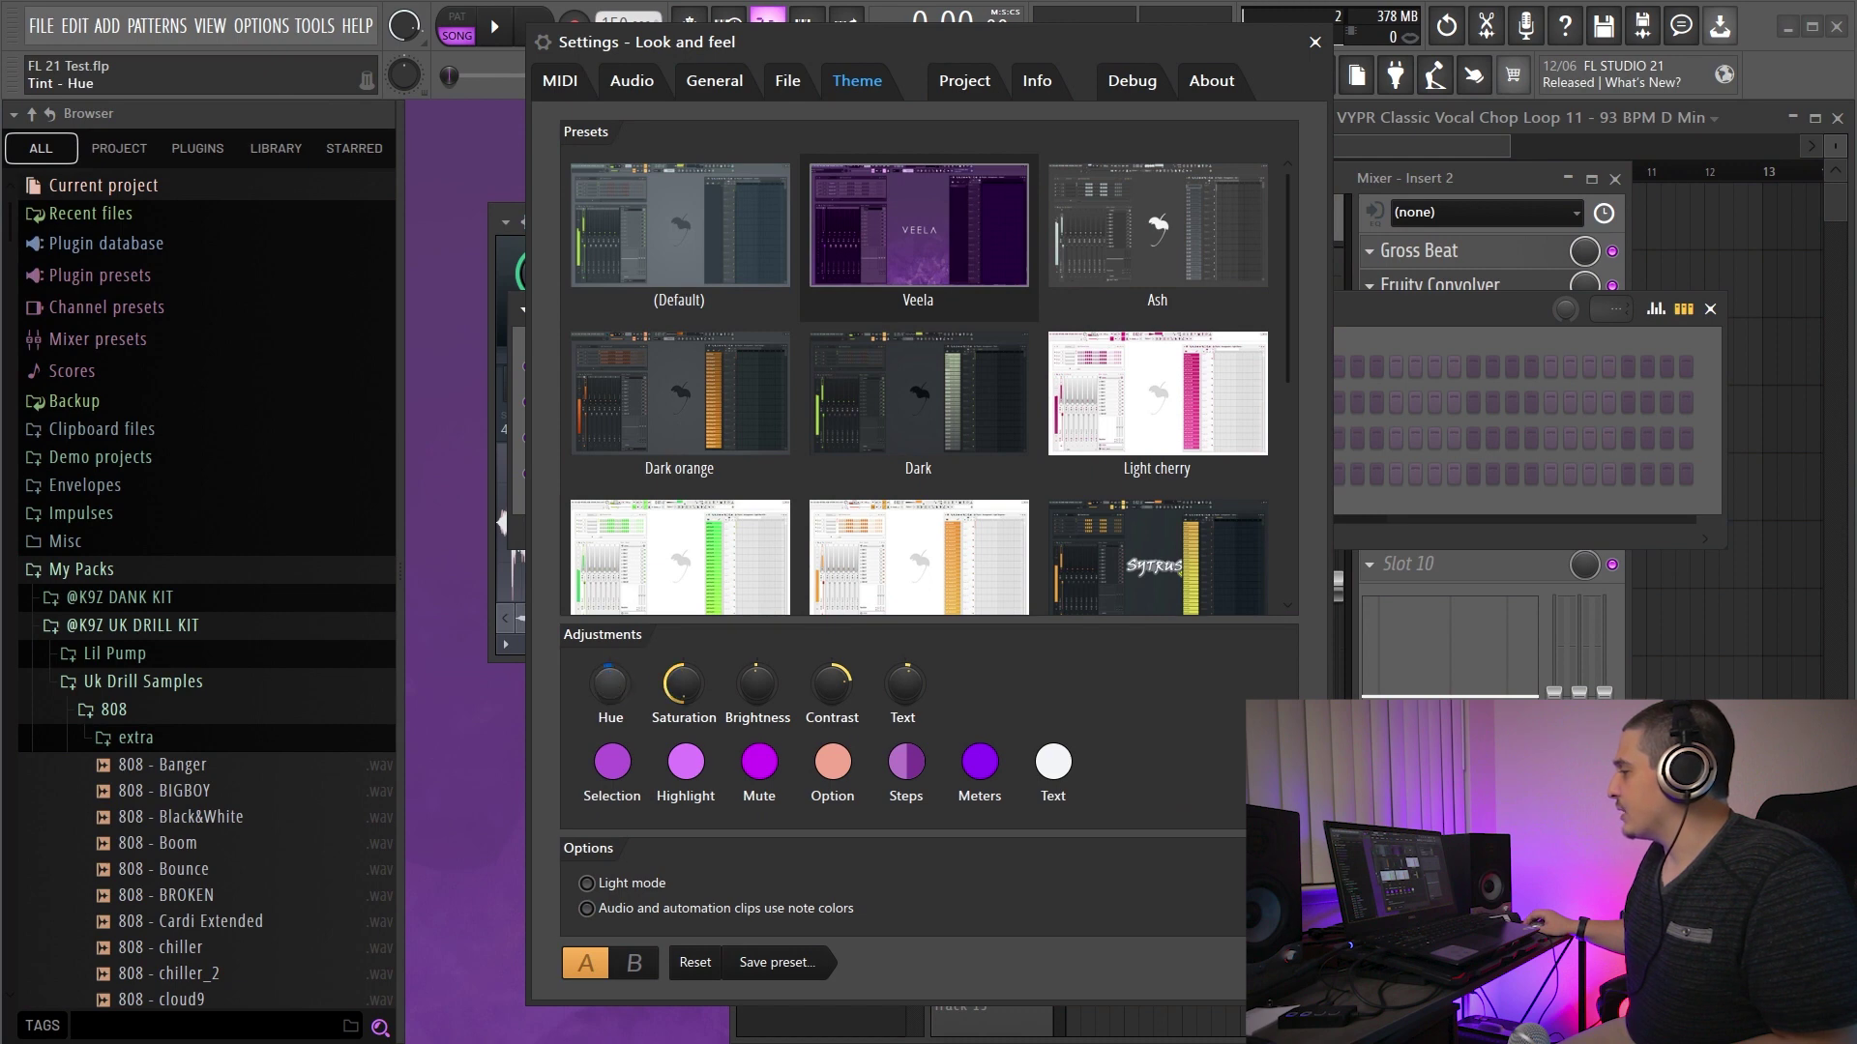
drag(610, 684, 757, 675)
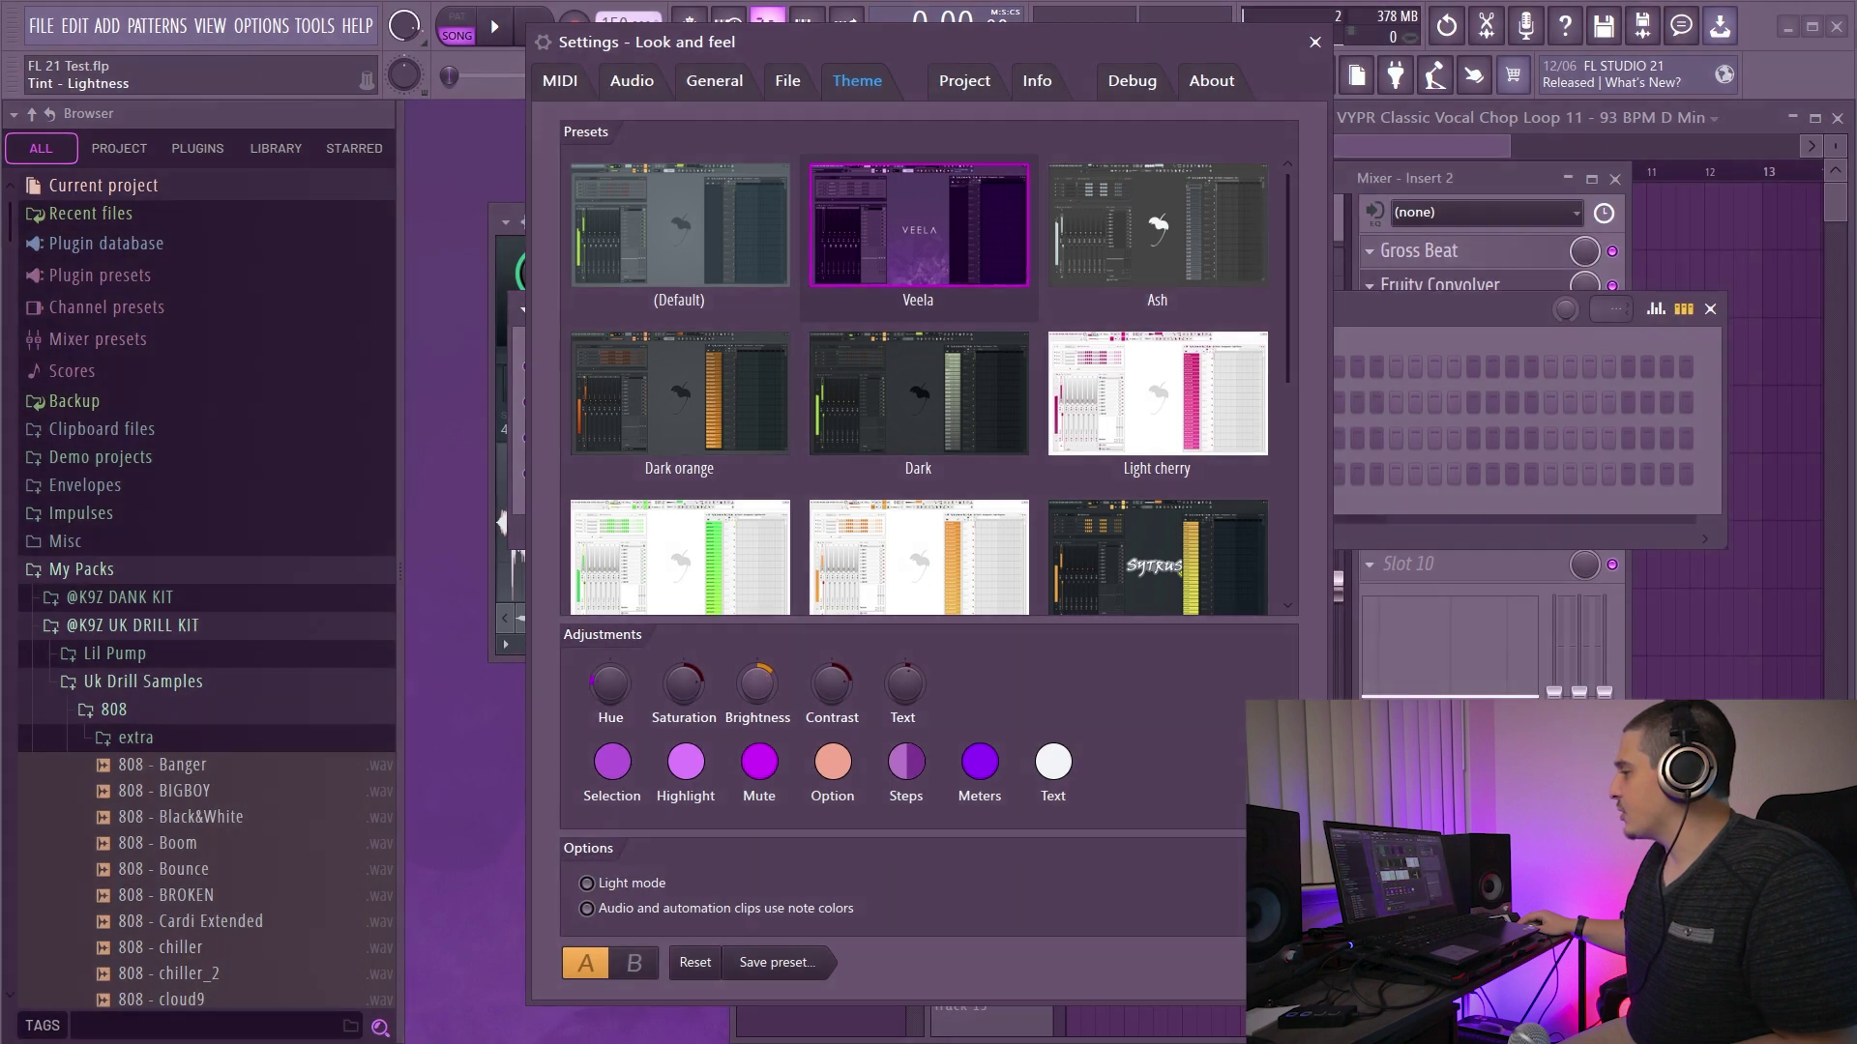
drag(832, 685, 832, 693)
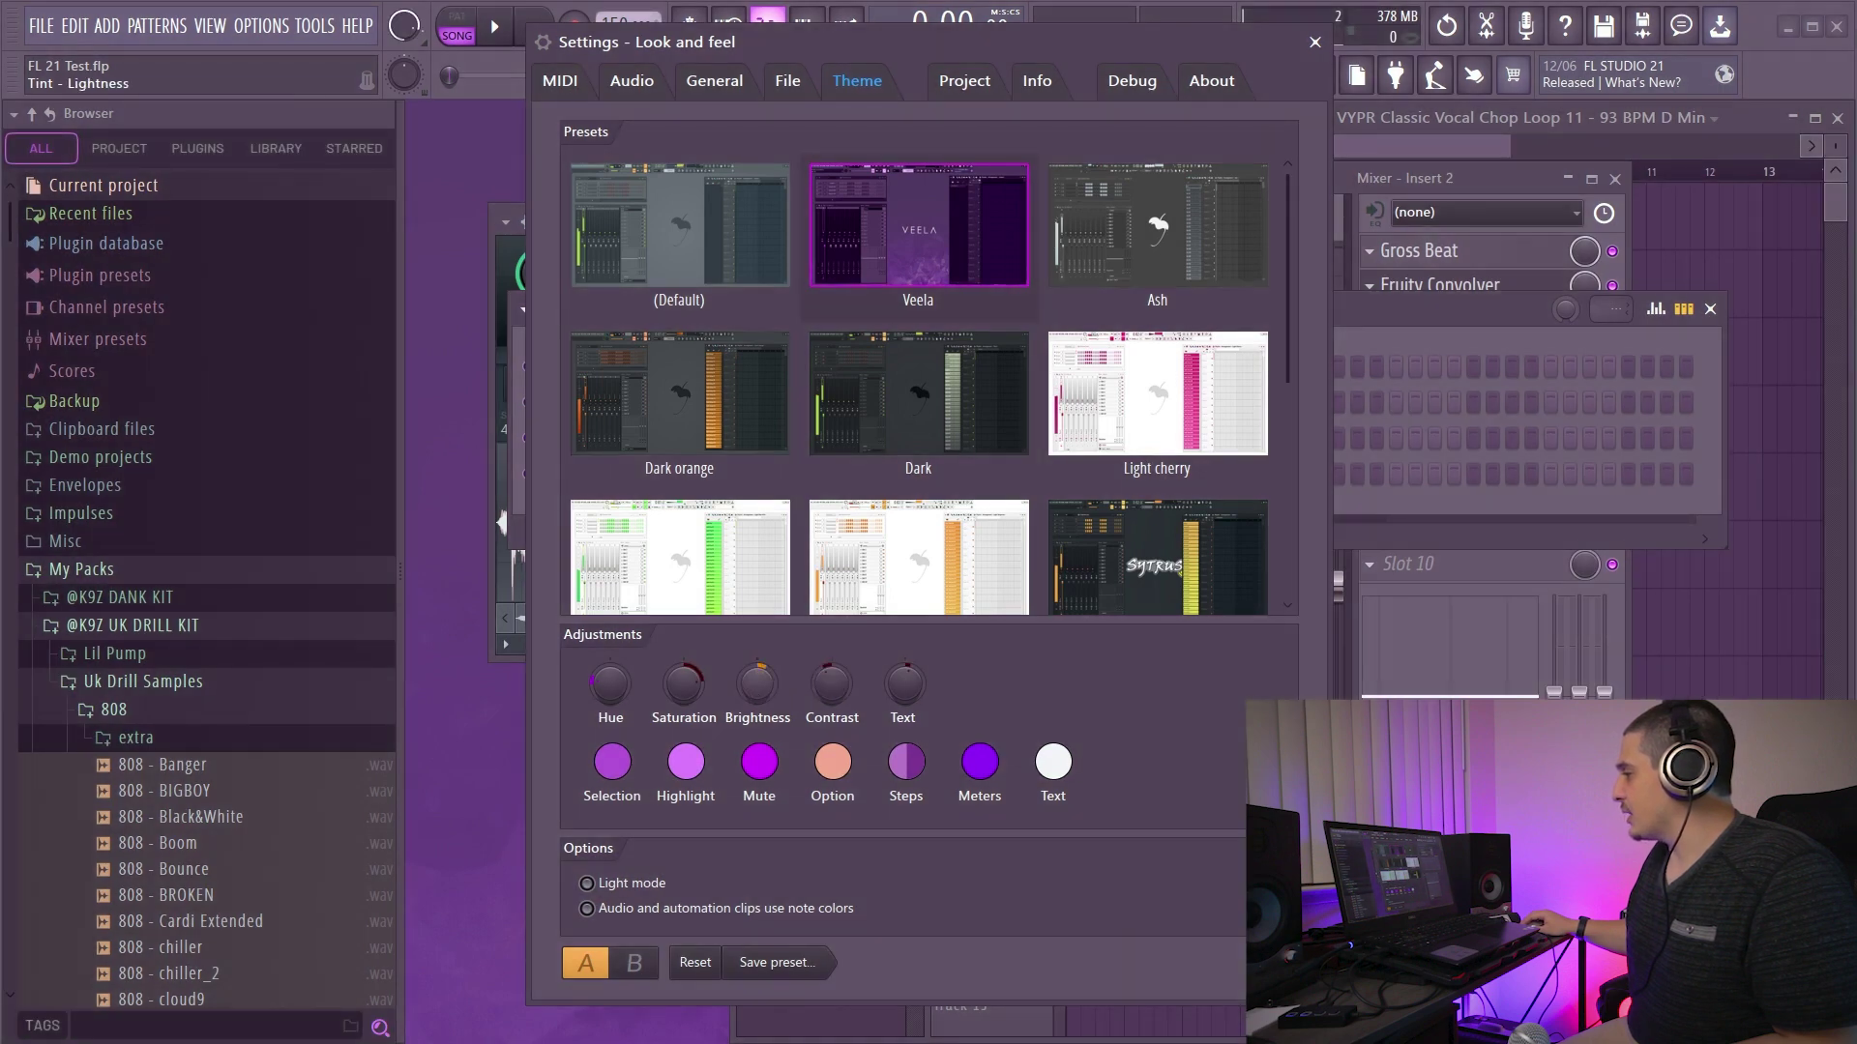
drag(755, 688, 755, 682)
mouse_move(903, 688)
mouse_down()
mouse_move(904, 655)
mouse_move(912, 693)
mouse_up()
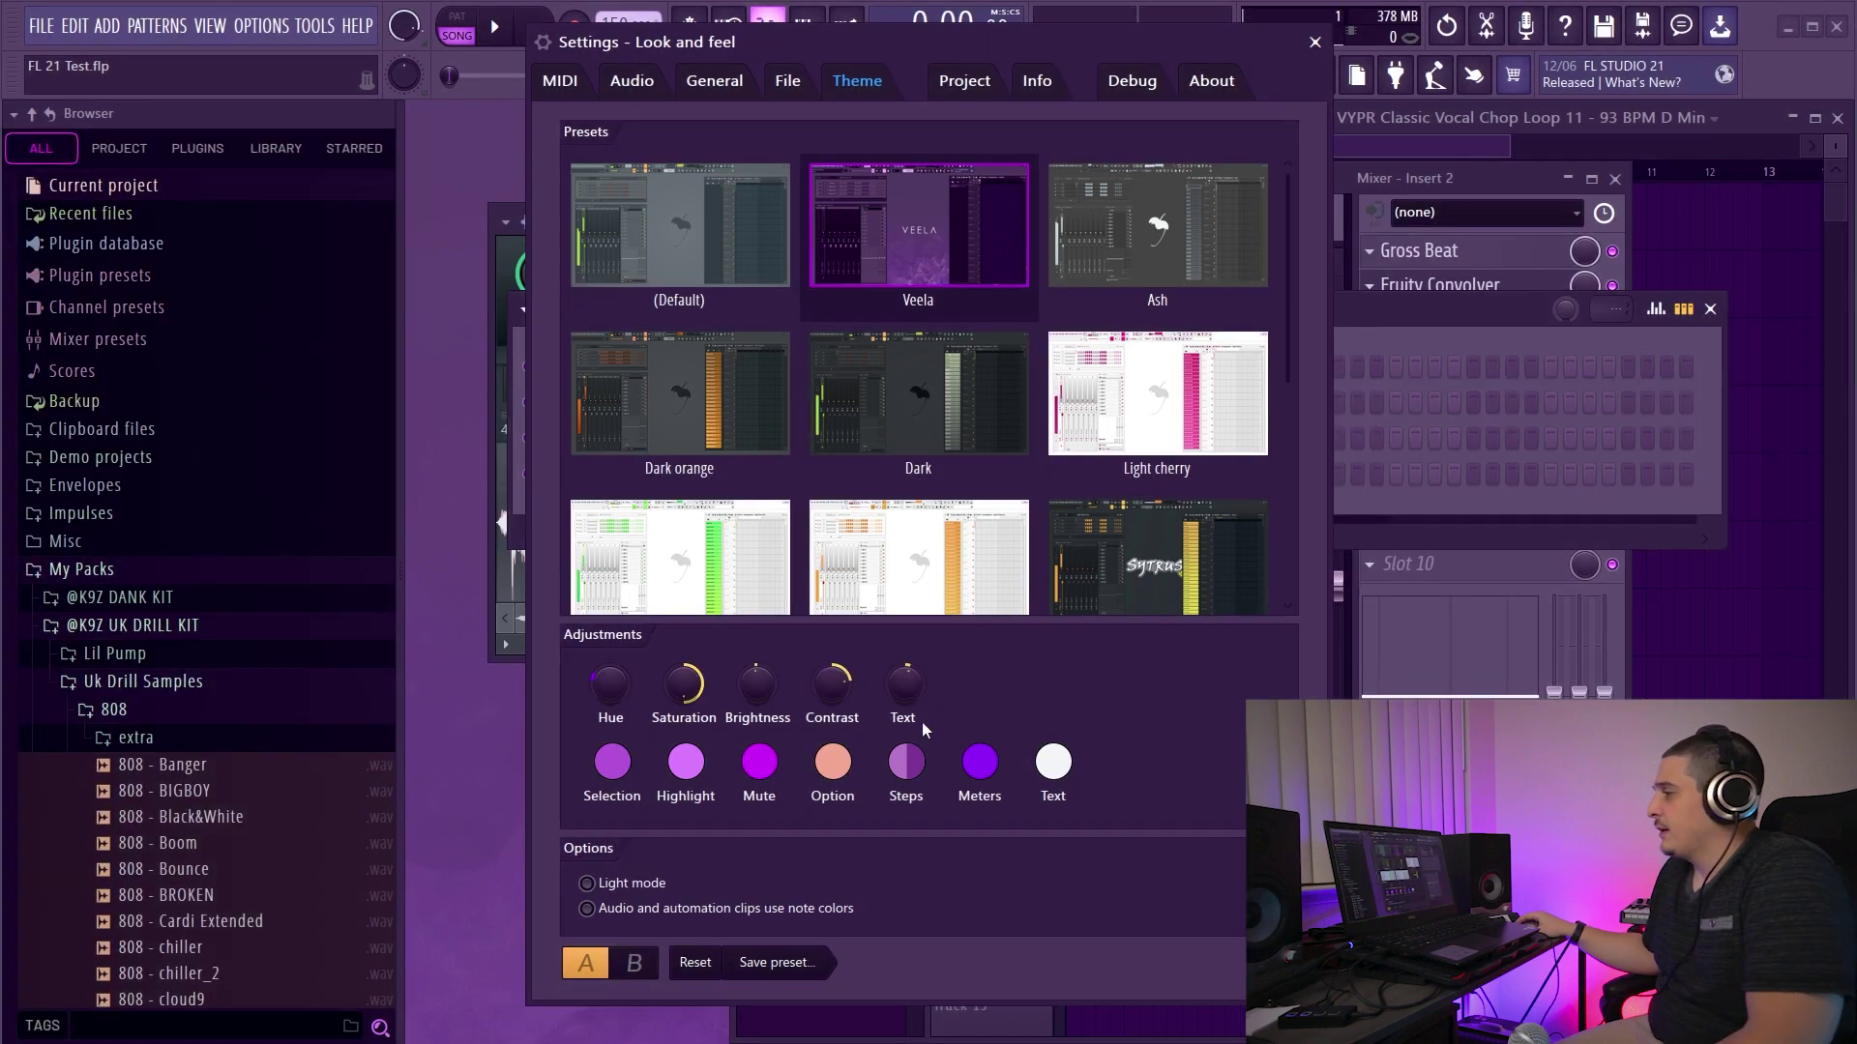
Step: Adjust saturation, brightness, contrast and text in theme variant B, and compare it with variant A
click(646, 965)
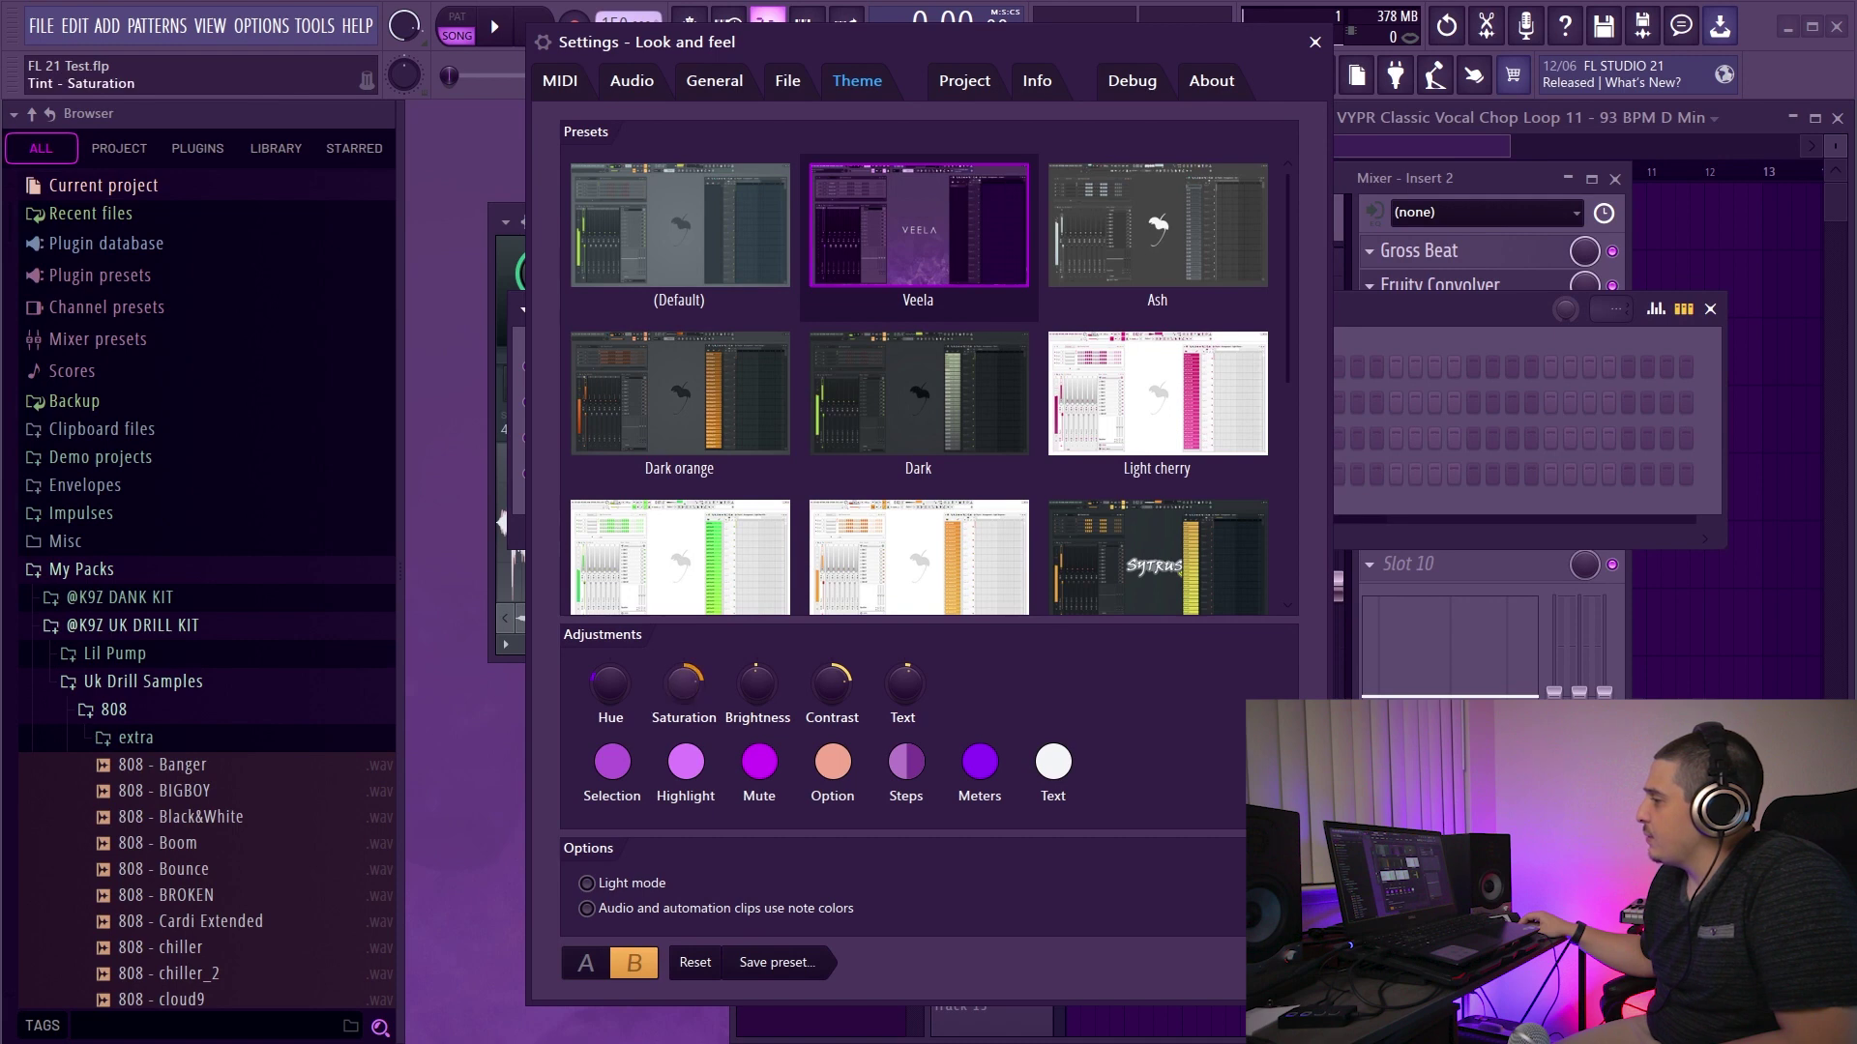
drag(753, 694, 901, 675)
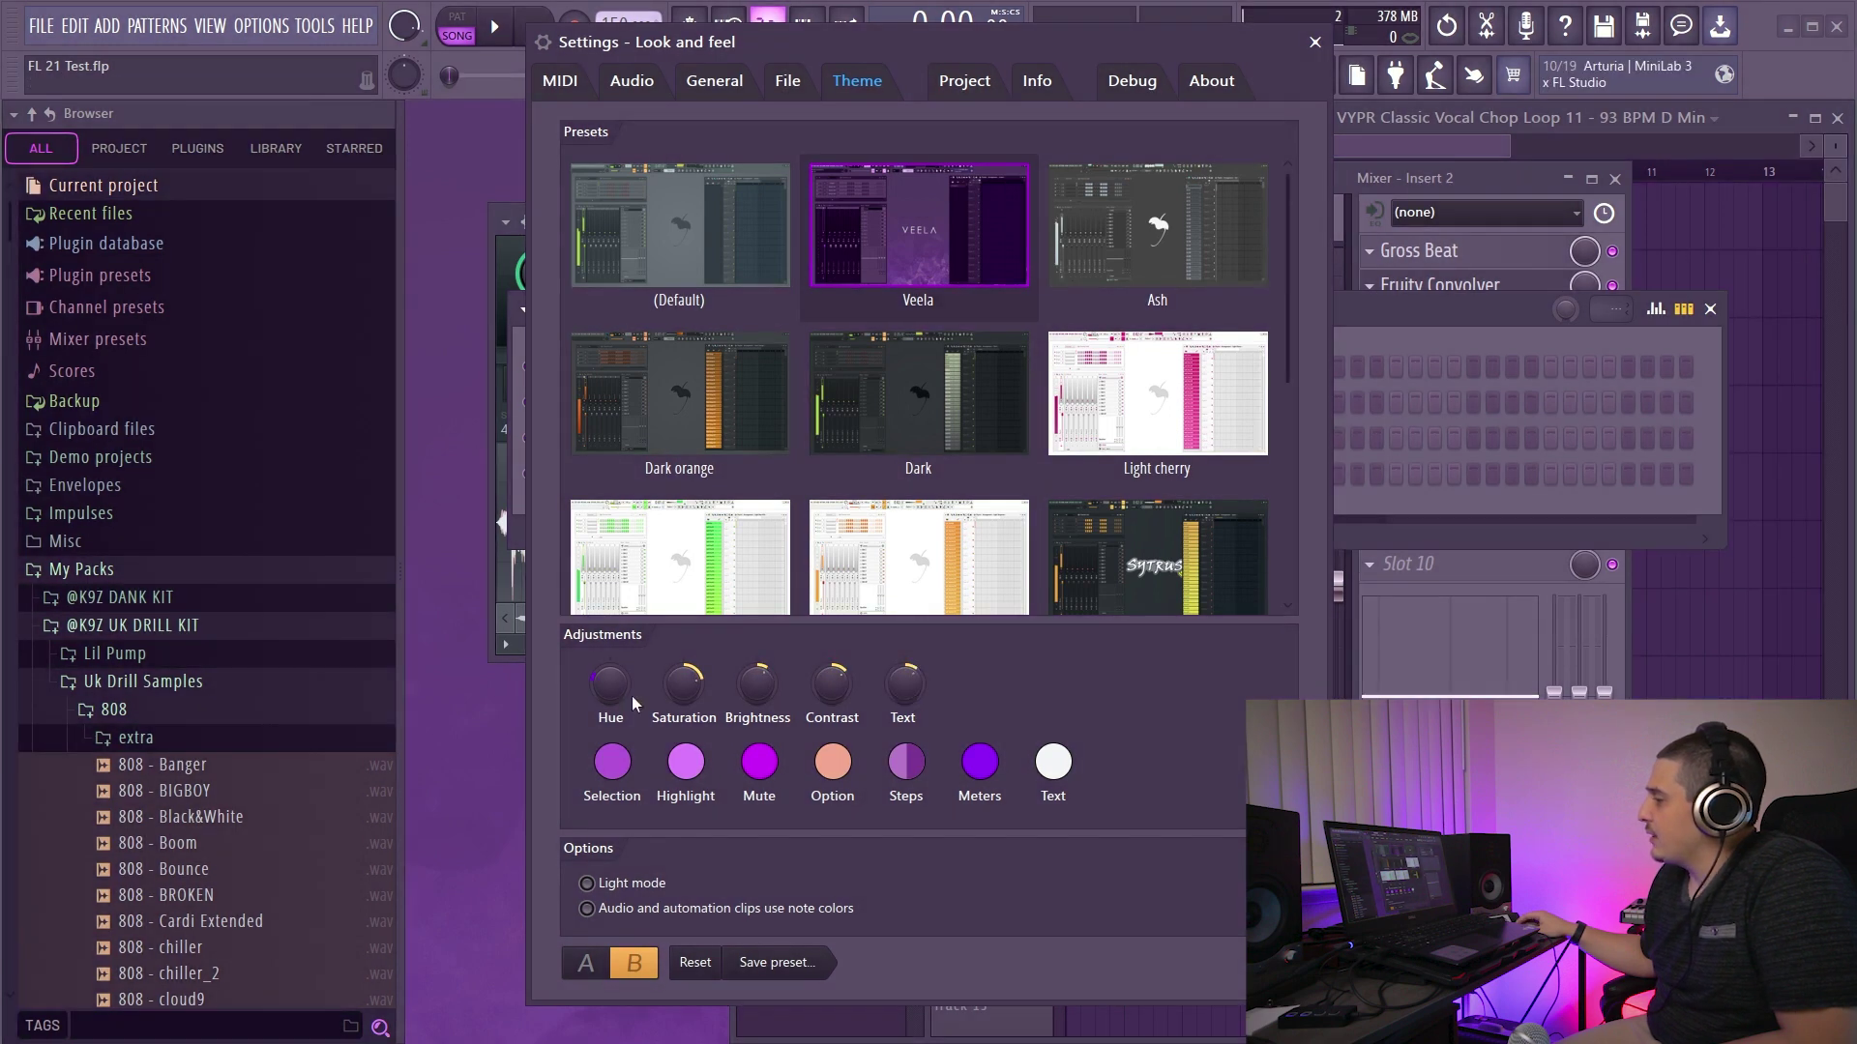
click(587, 964)
click(630, 964)
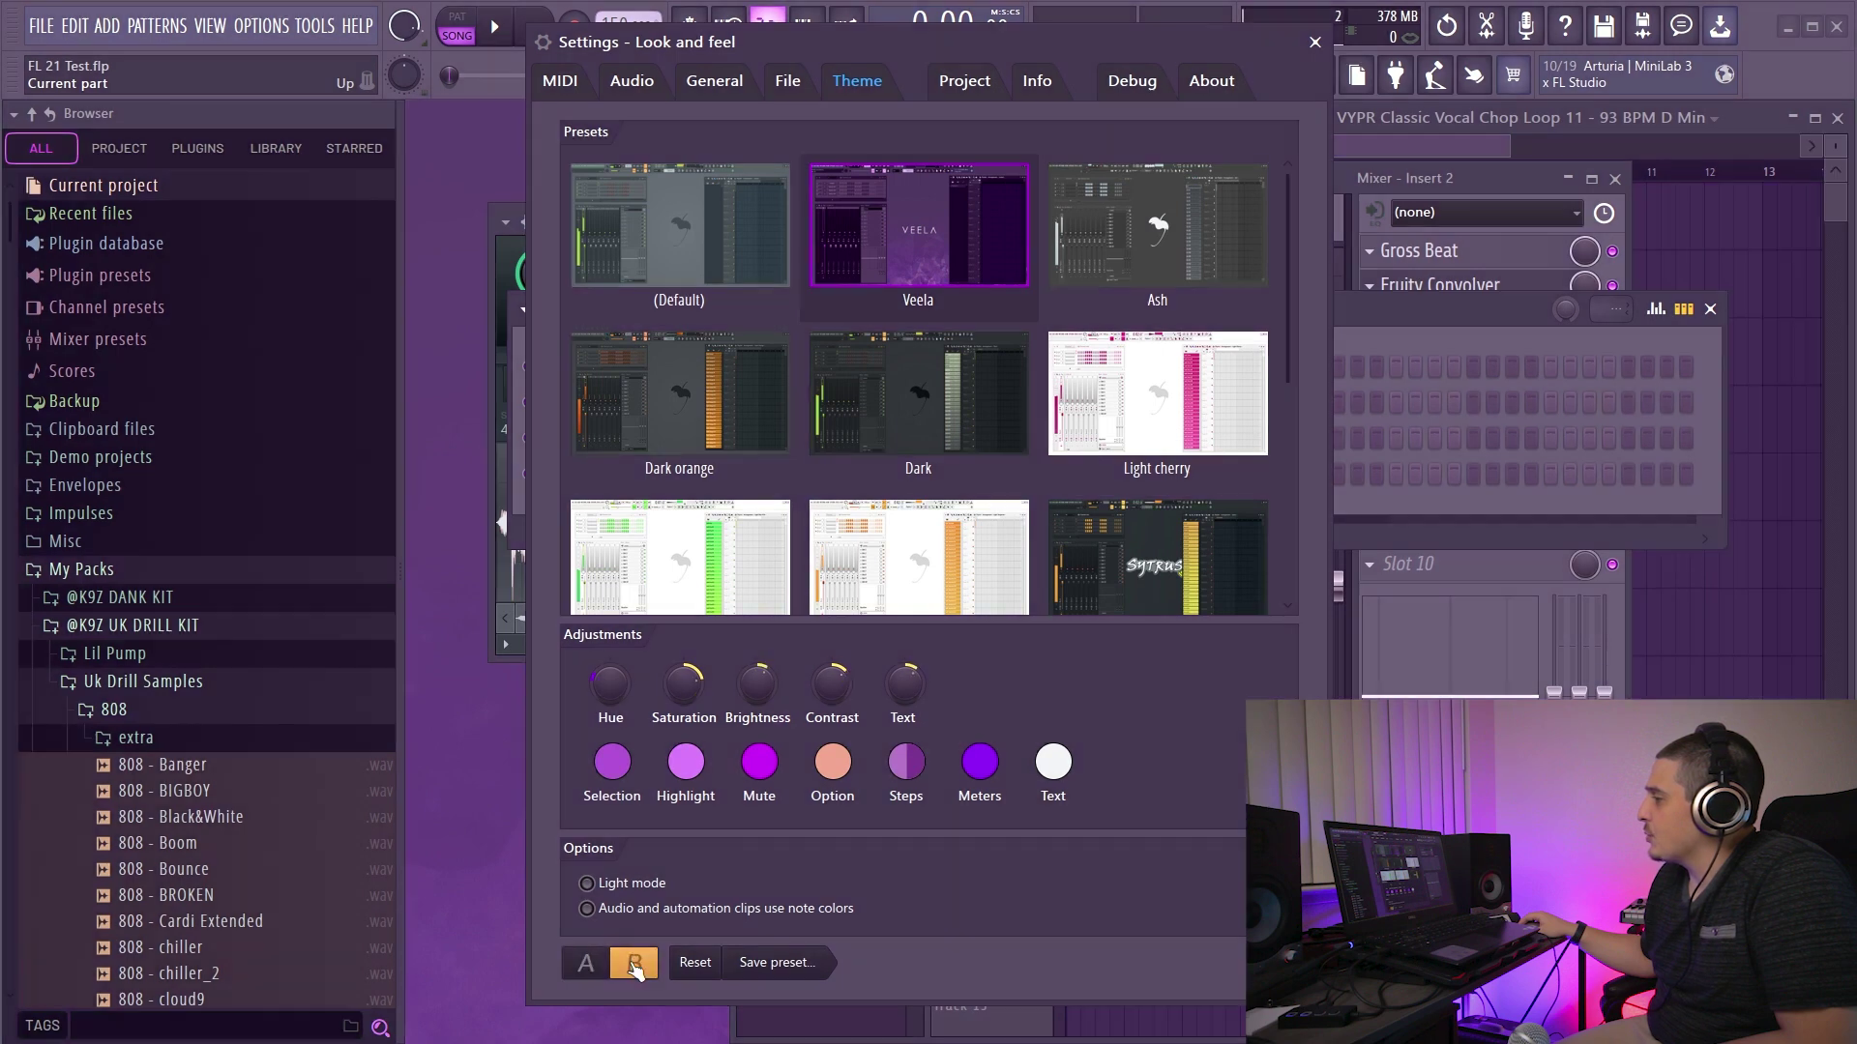
click(597, 965)
click(635, 965)
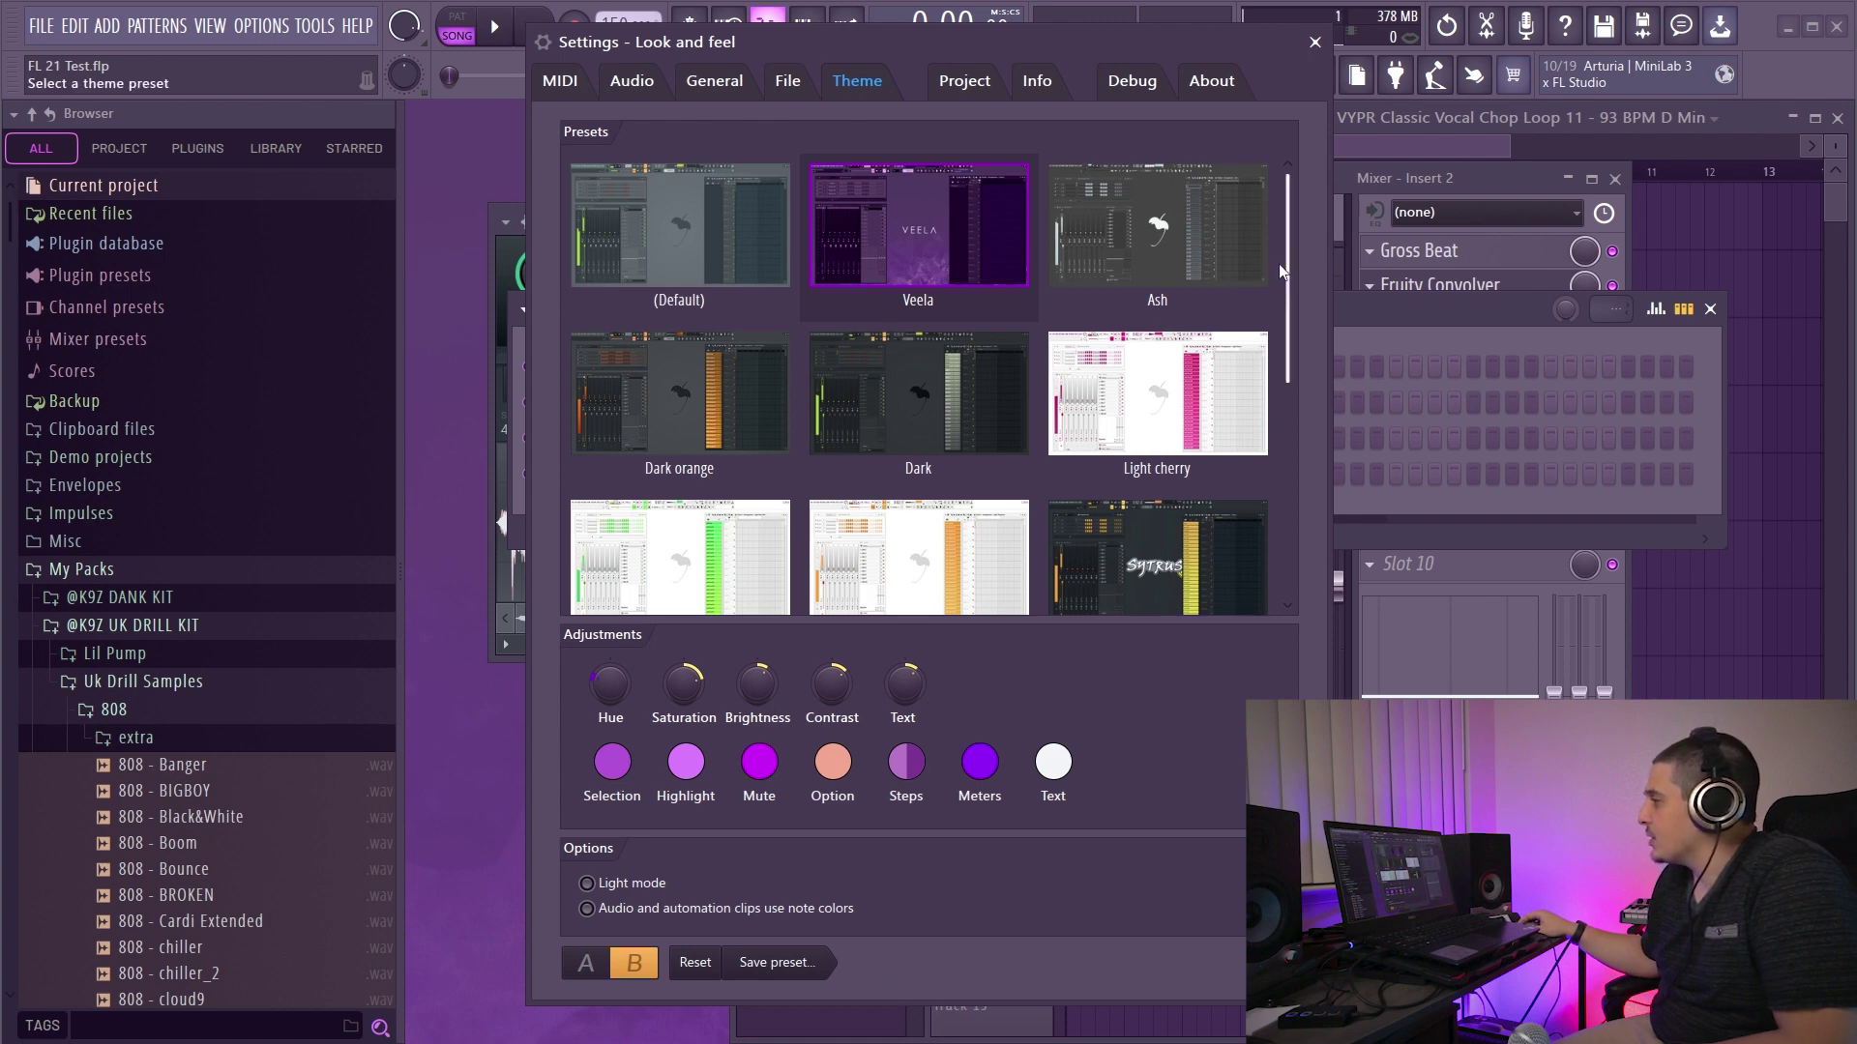
Step: Set the theme's Selection colour to green
mouse_move(1279, 271)
mouse_down()
mouse_move(1303, 288)
mouse_move(1285, 321)
mouse_move(1315, 470)
mouse_move(1279, 258)
mouse_up()
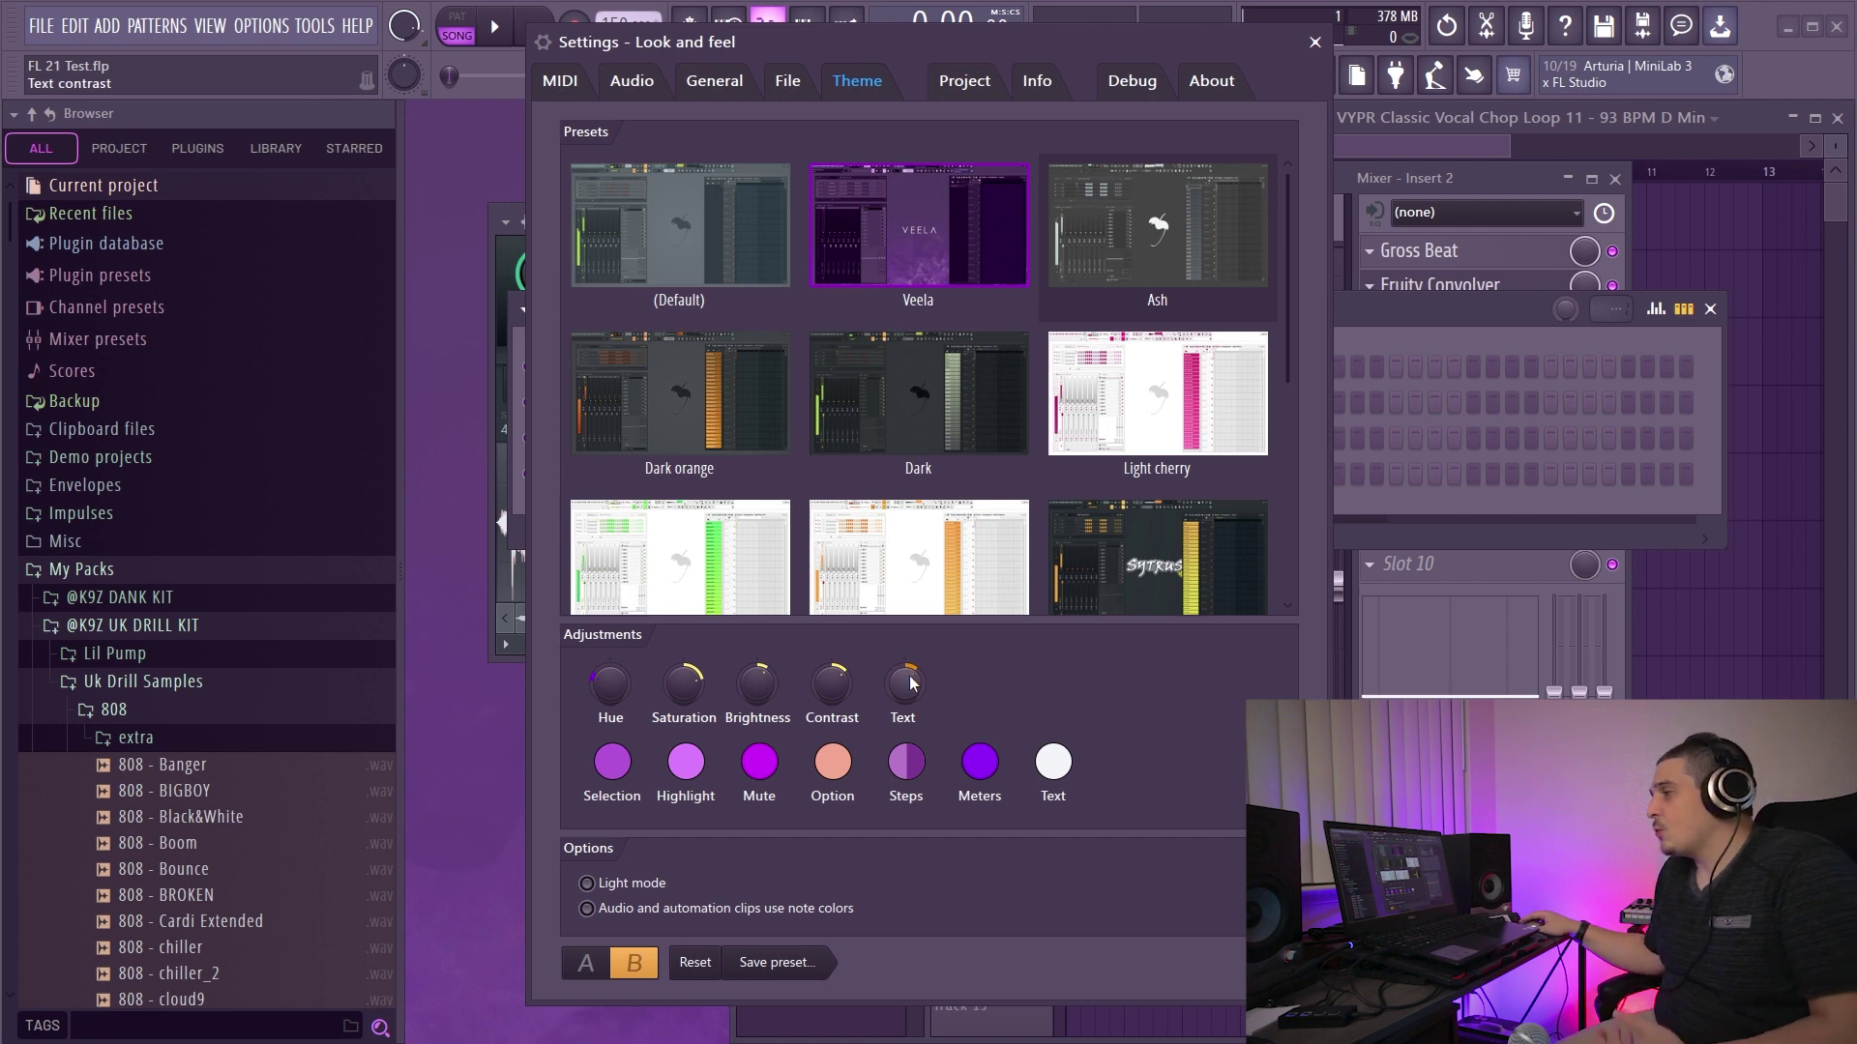
click(613, 763)
drag(905, 196, 989, 205)
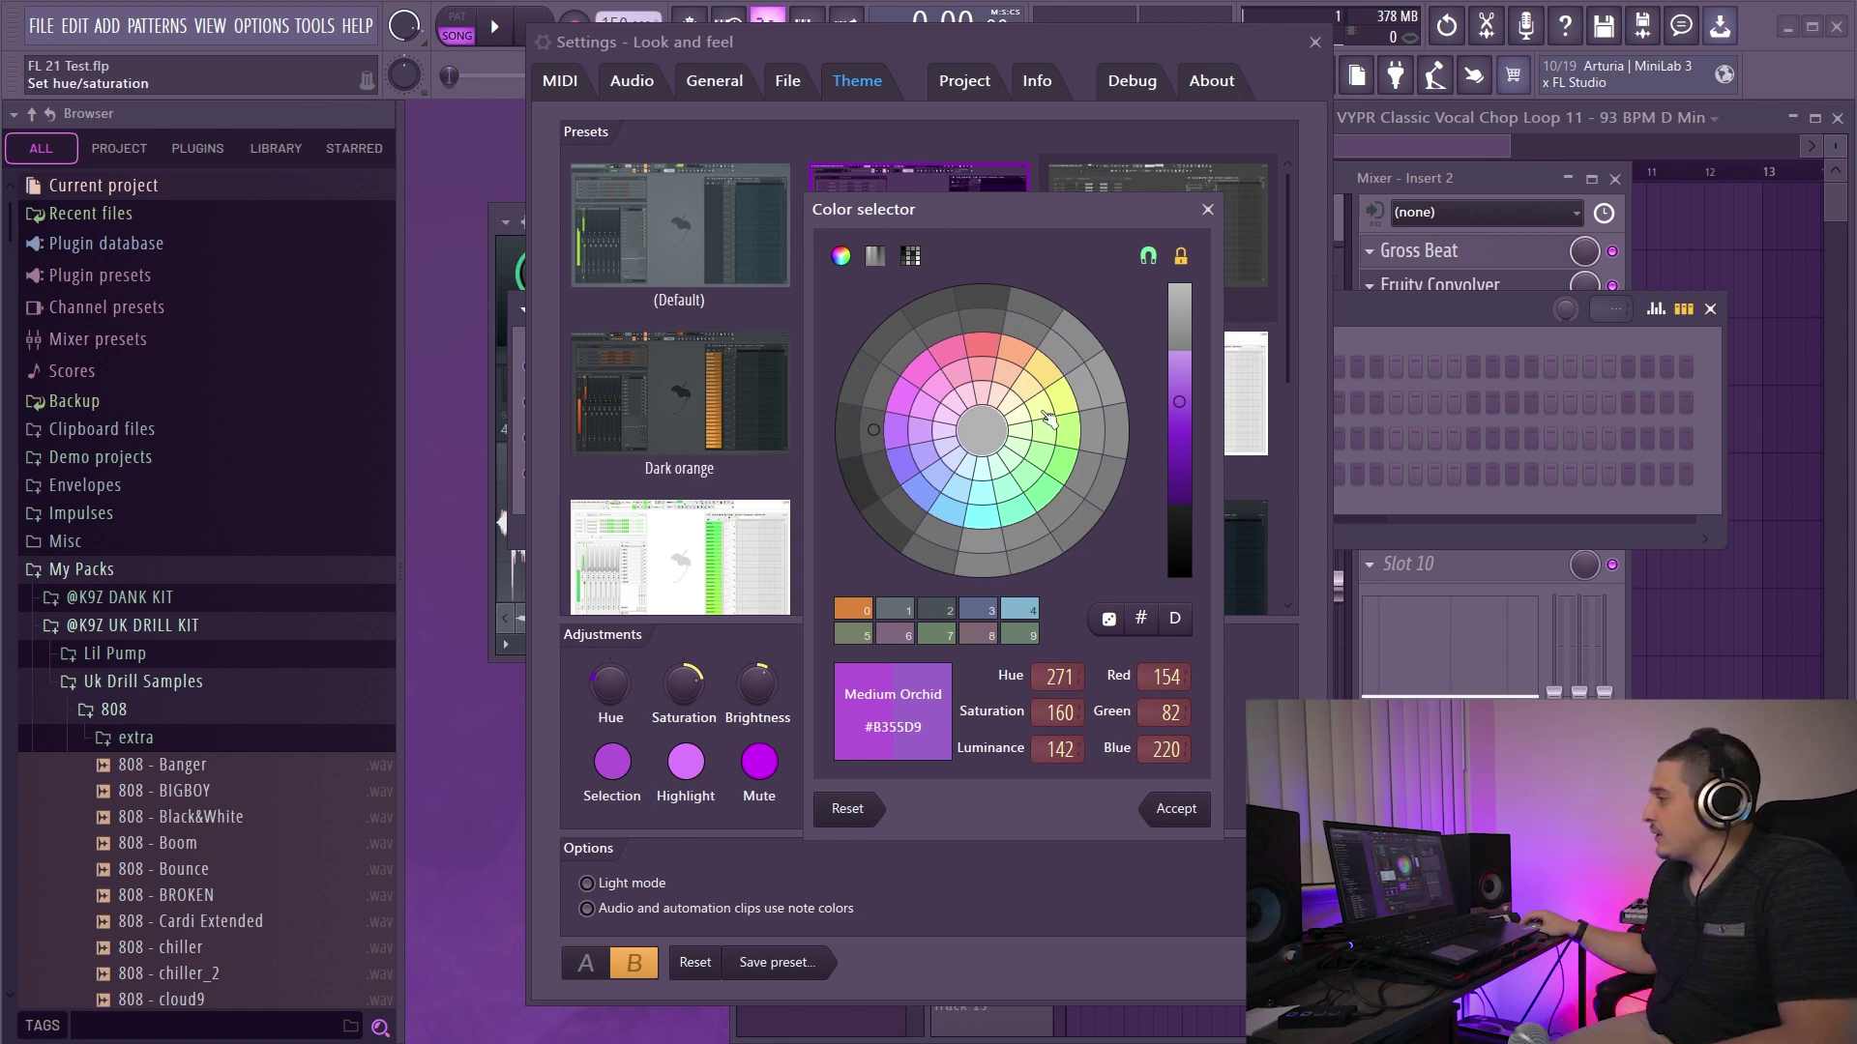
click(1080, 461)
click(1197, 805)
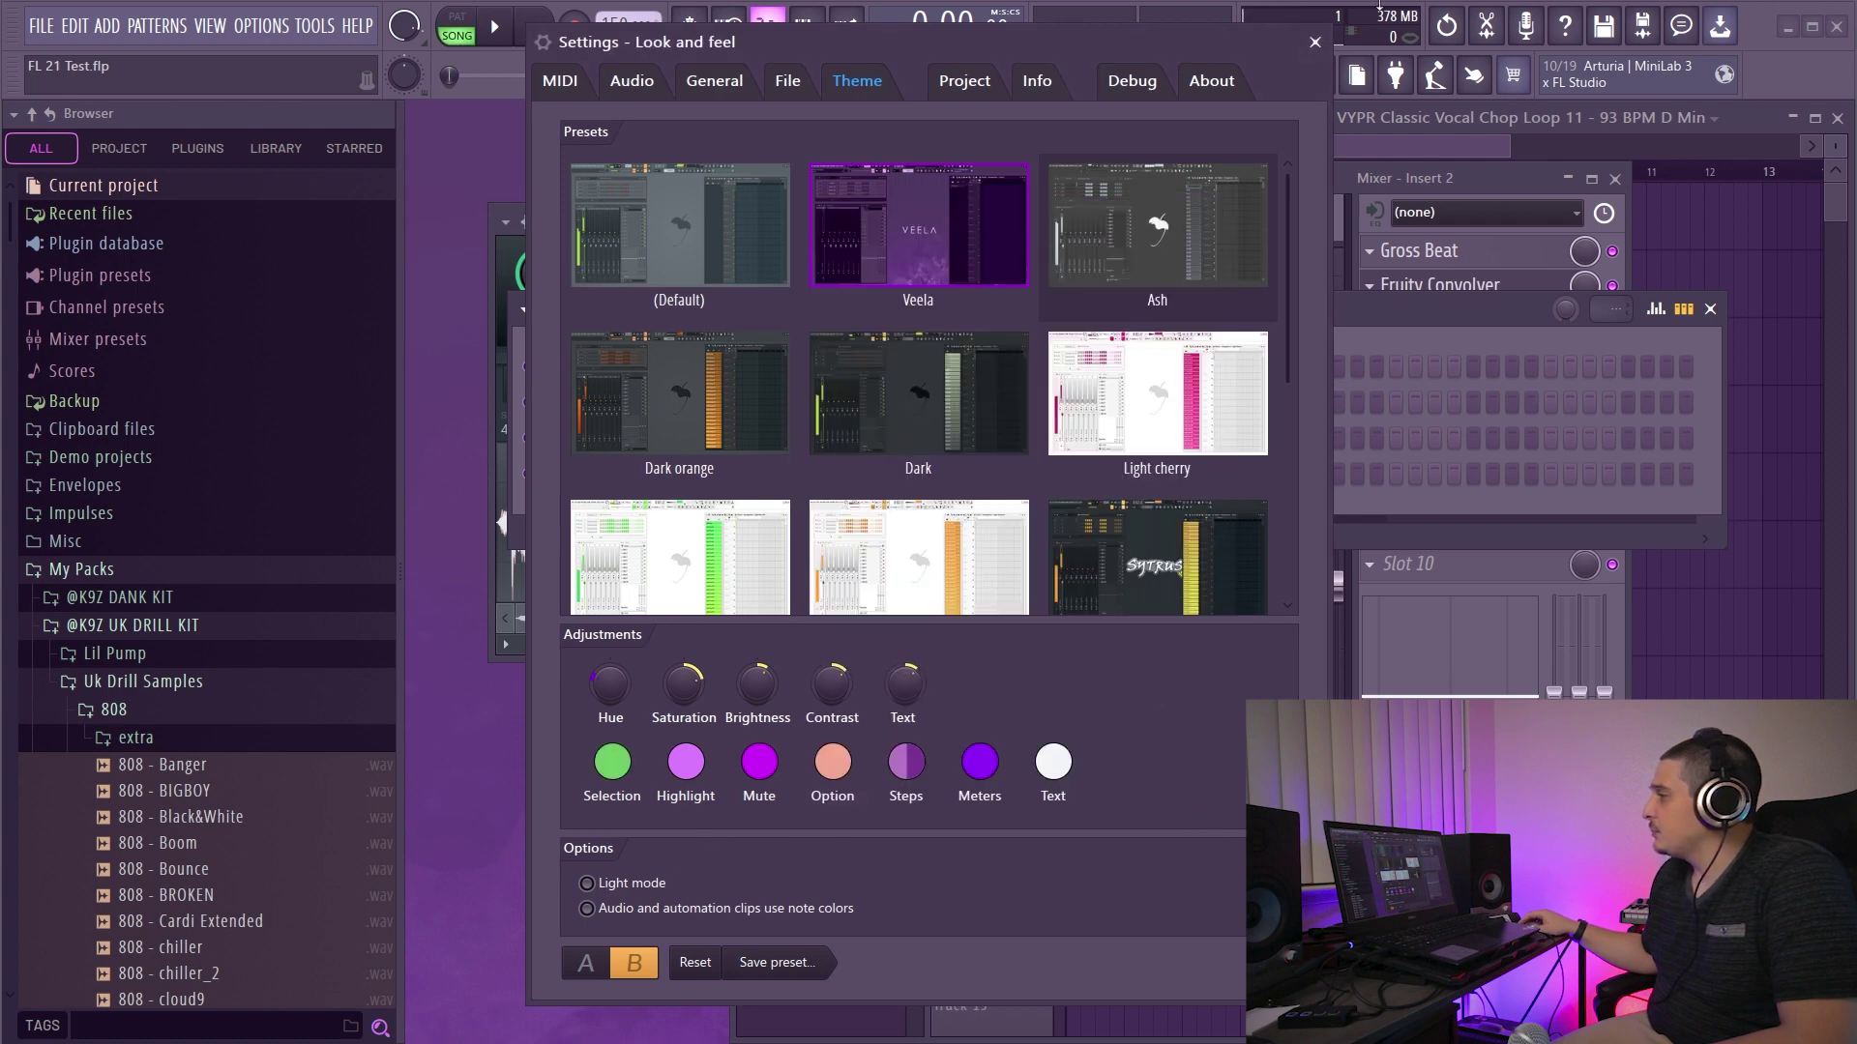
Step: Close the theme settings and the mixer to uncover the playlist
click(1314, 42)
drag(847, 174, 996, 314)
click(1724, 133)
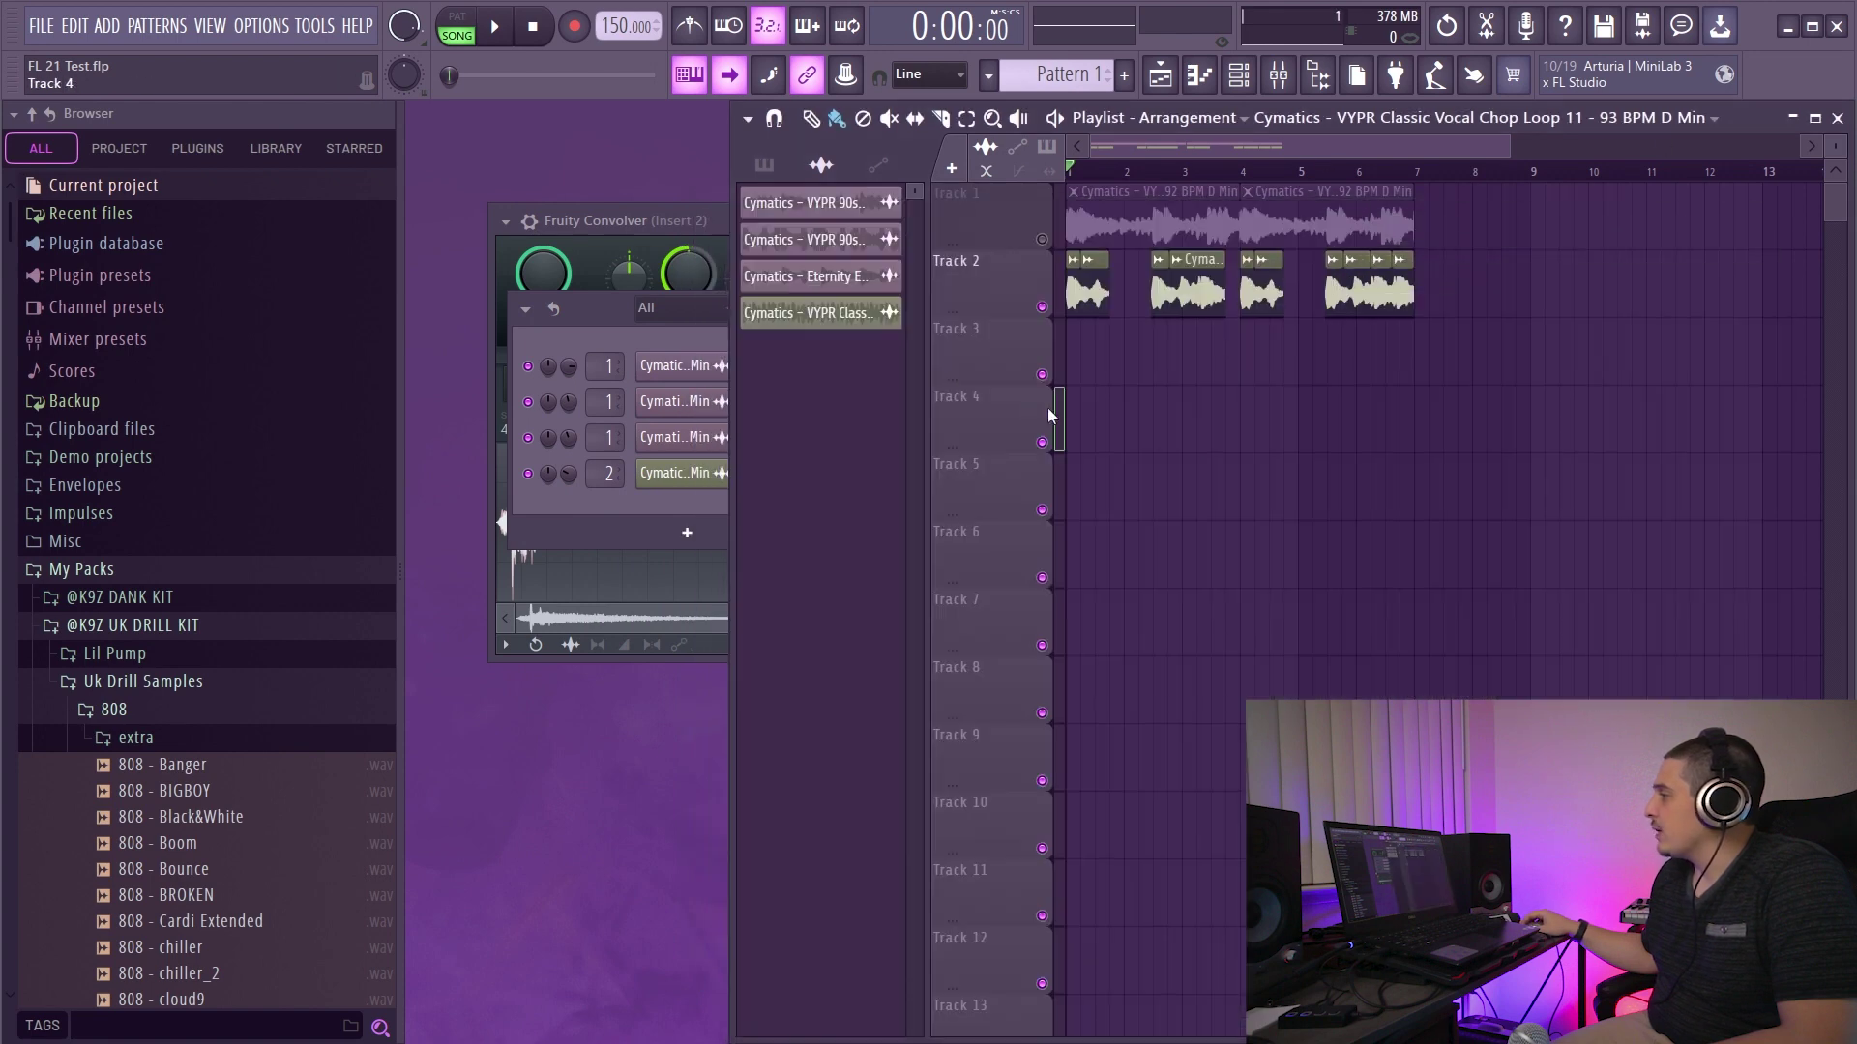
Step: Set the theme's Selection colour to Slate Grey #60698E and close the settings
click(259, 29)
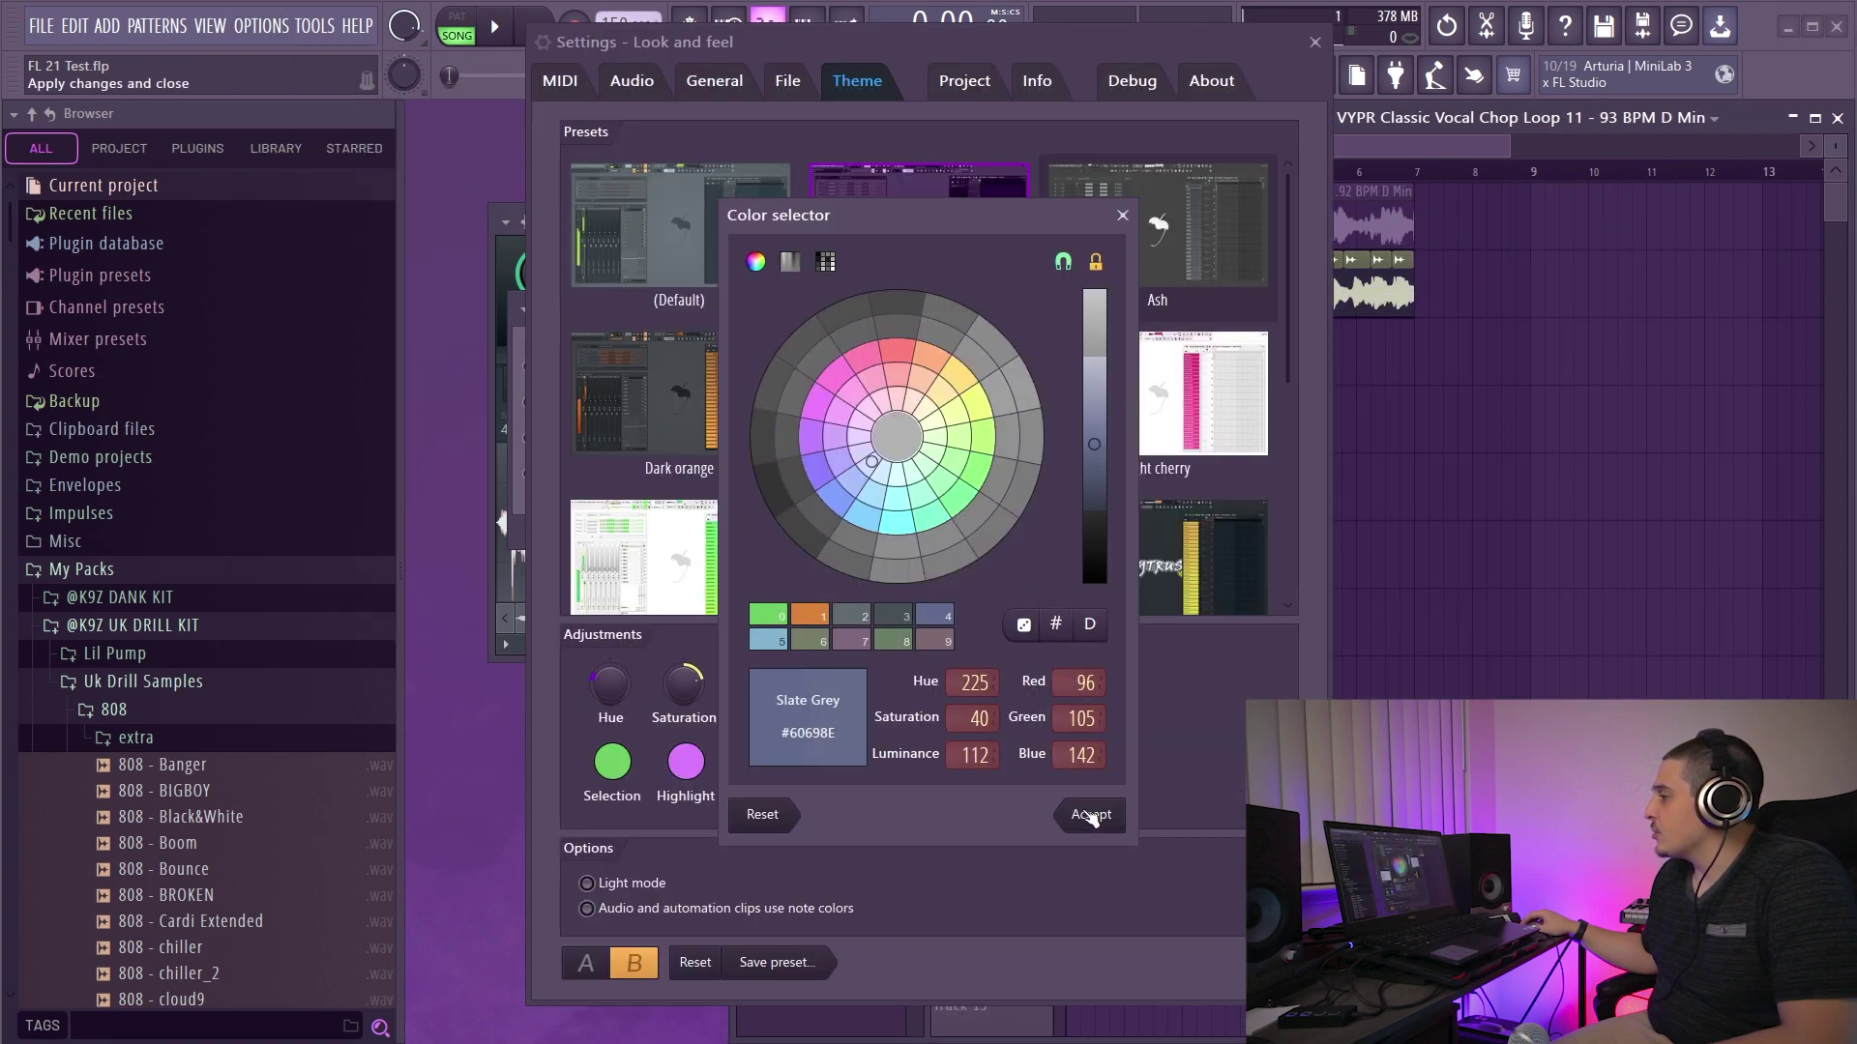
click(1091, 815)
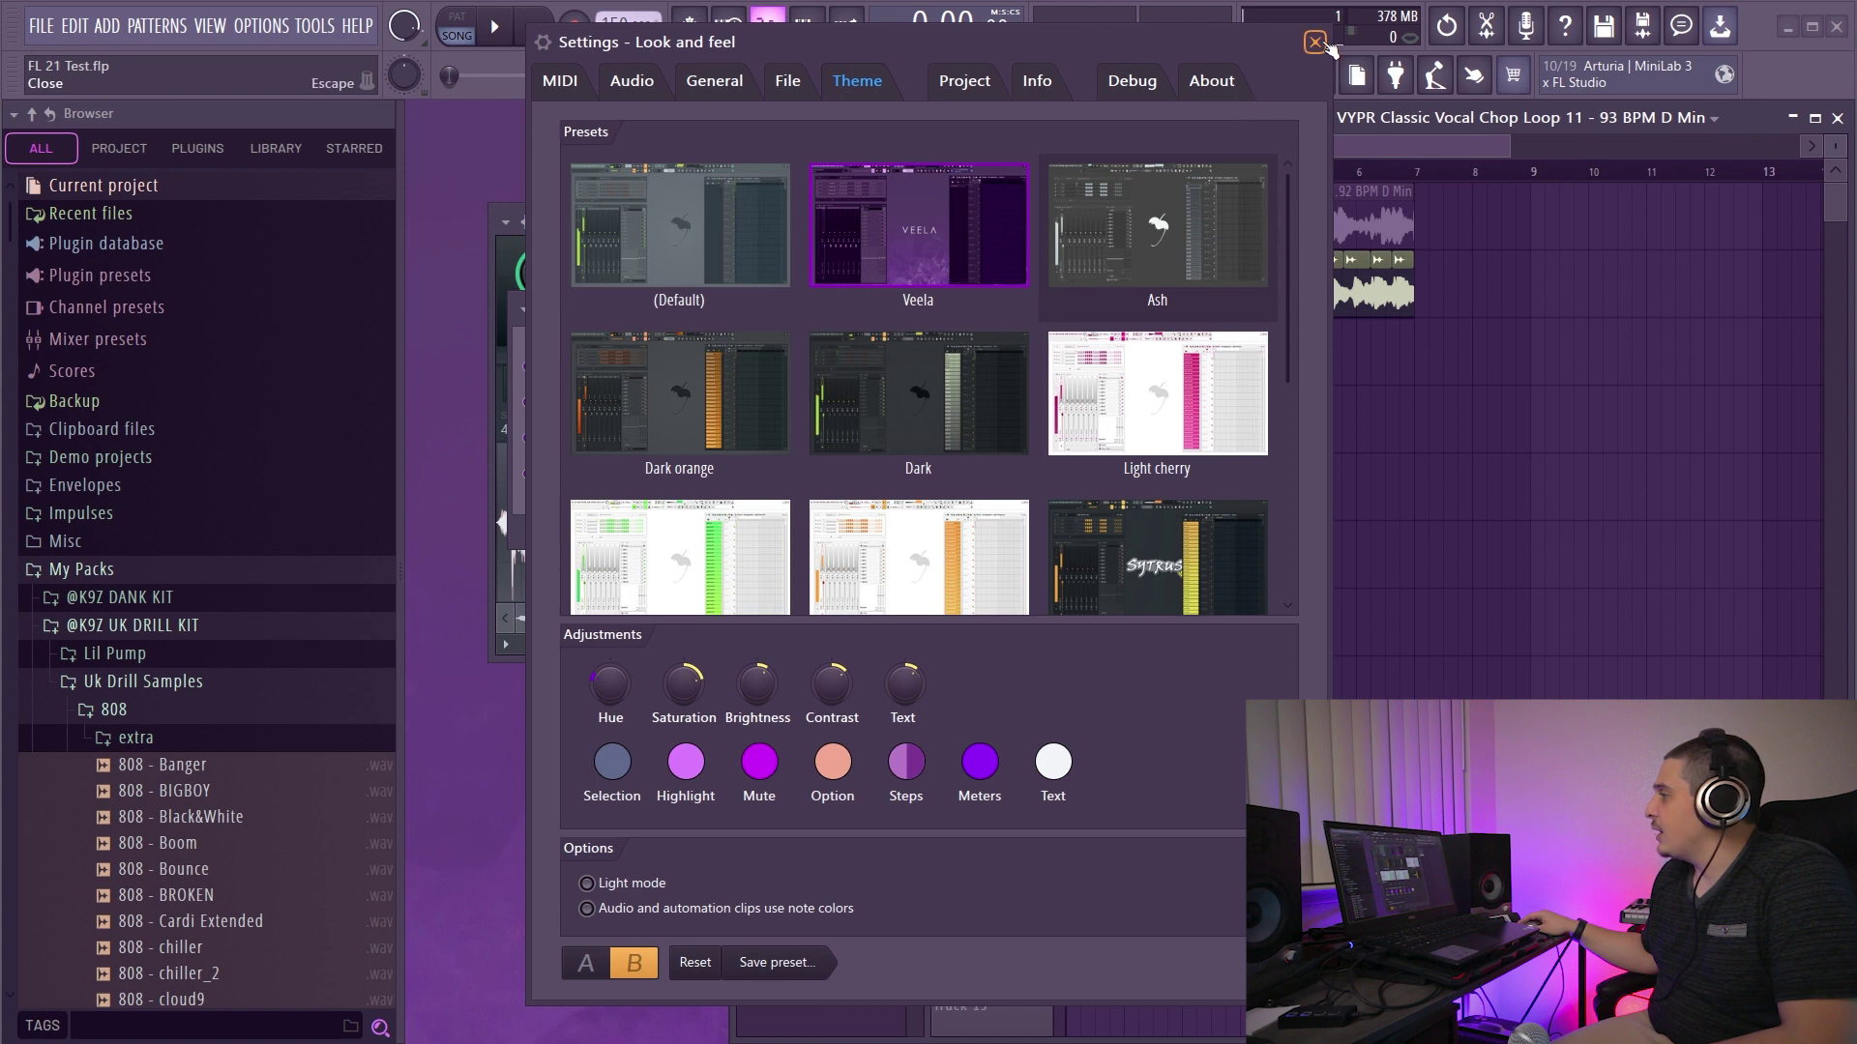
click(1315, 42)
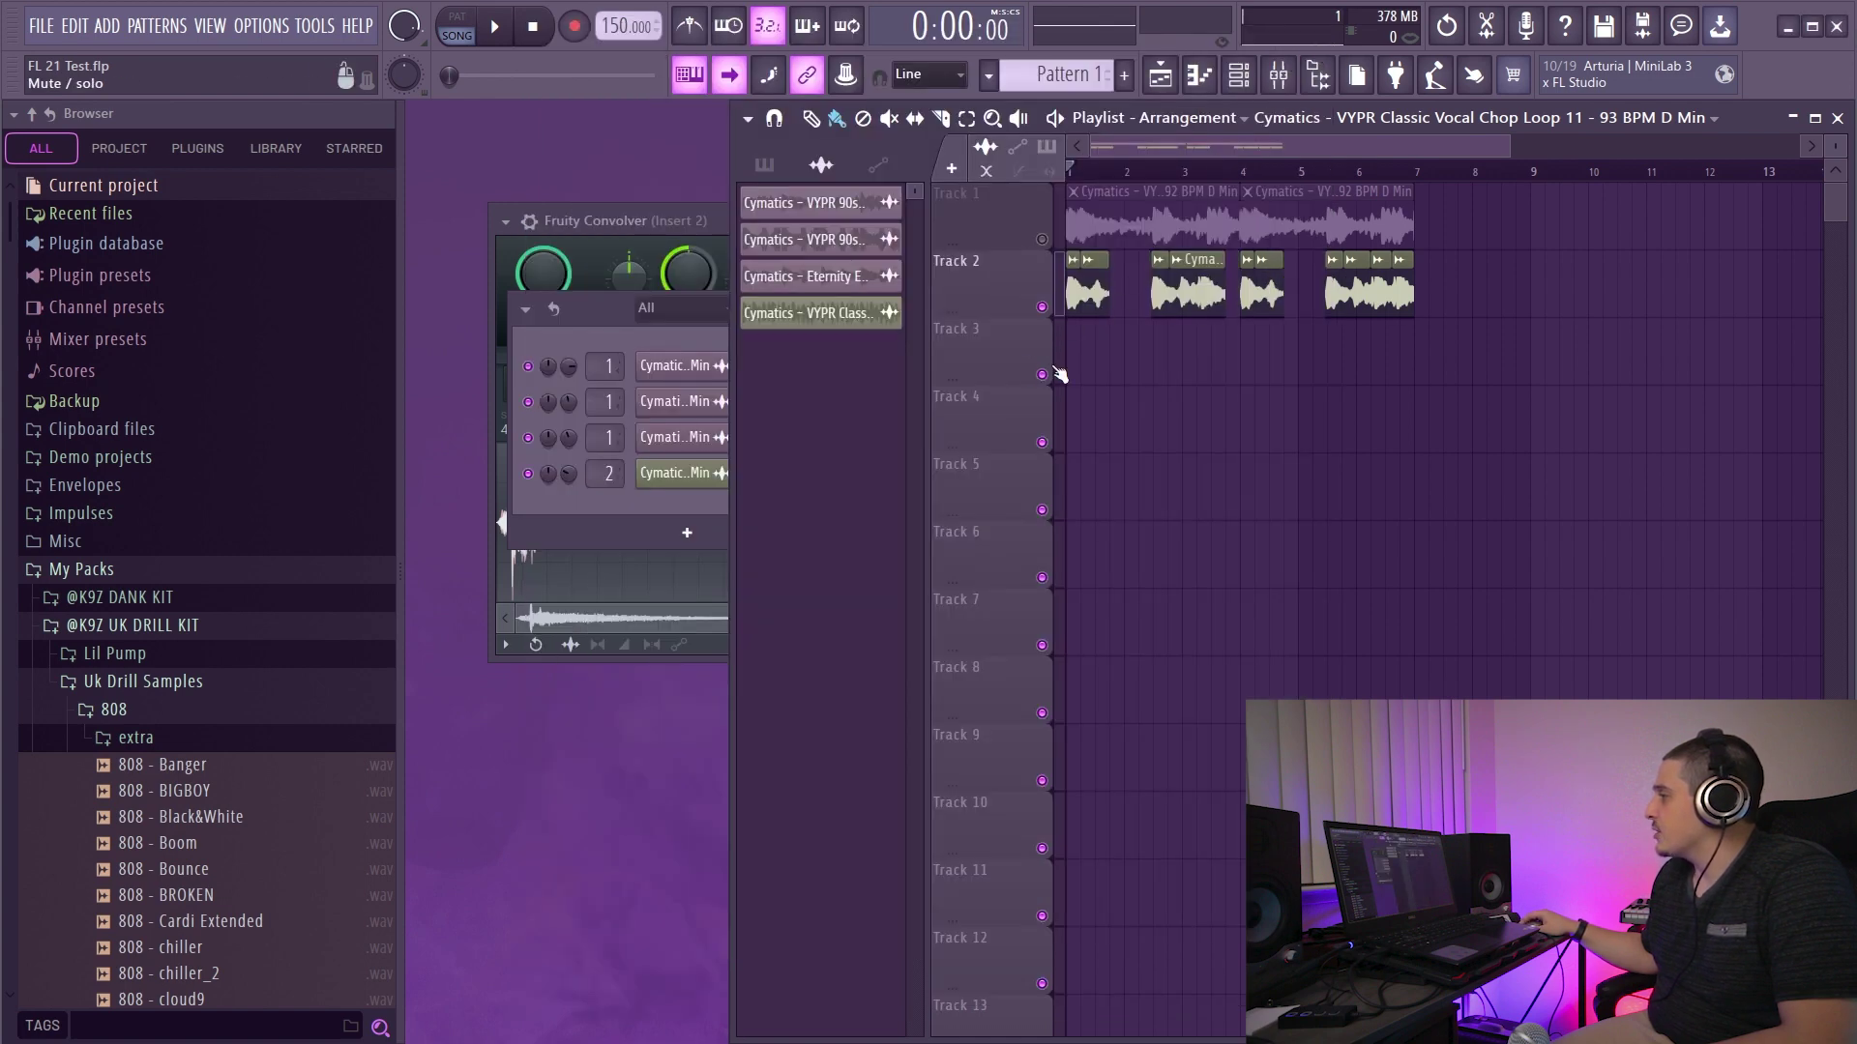
Step: Set the theme's Highlight colour to Dark Sea Green #9EDFB0 and close the settings
key(F10)
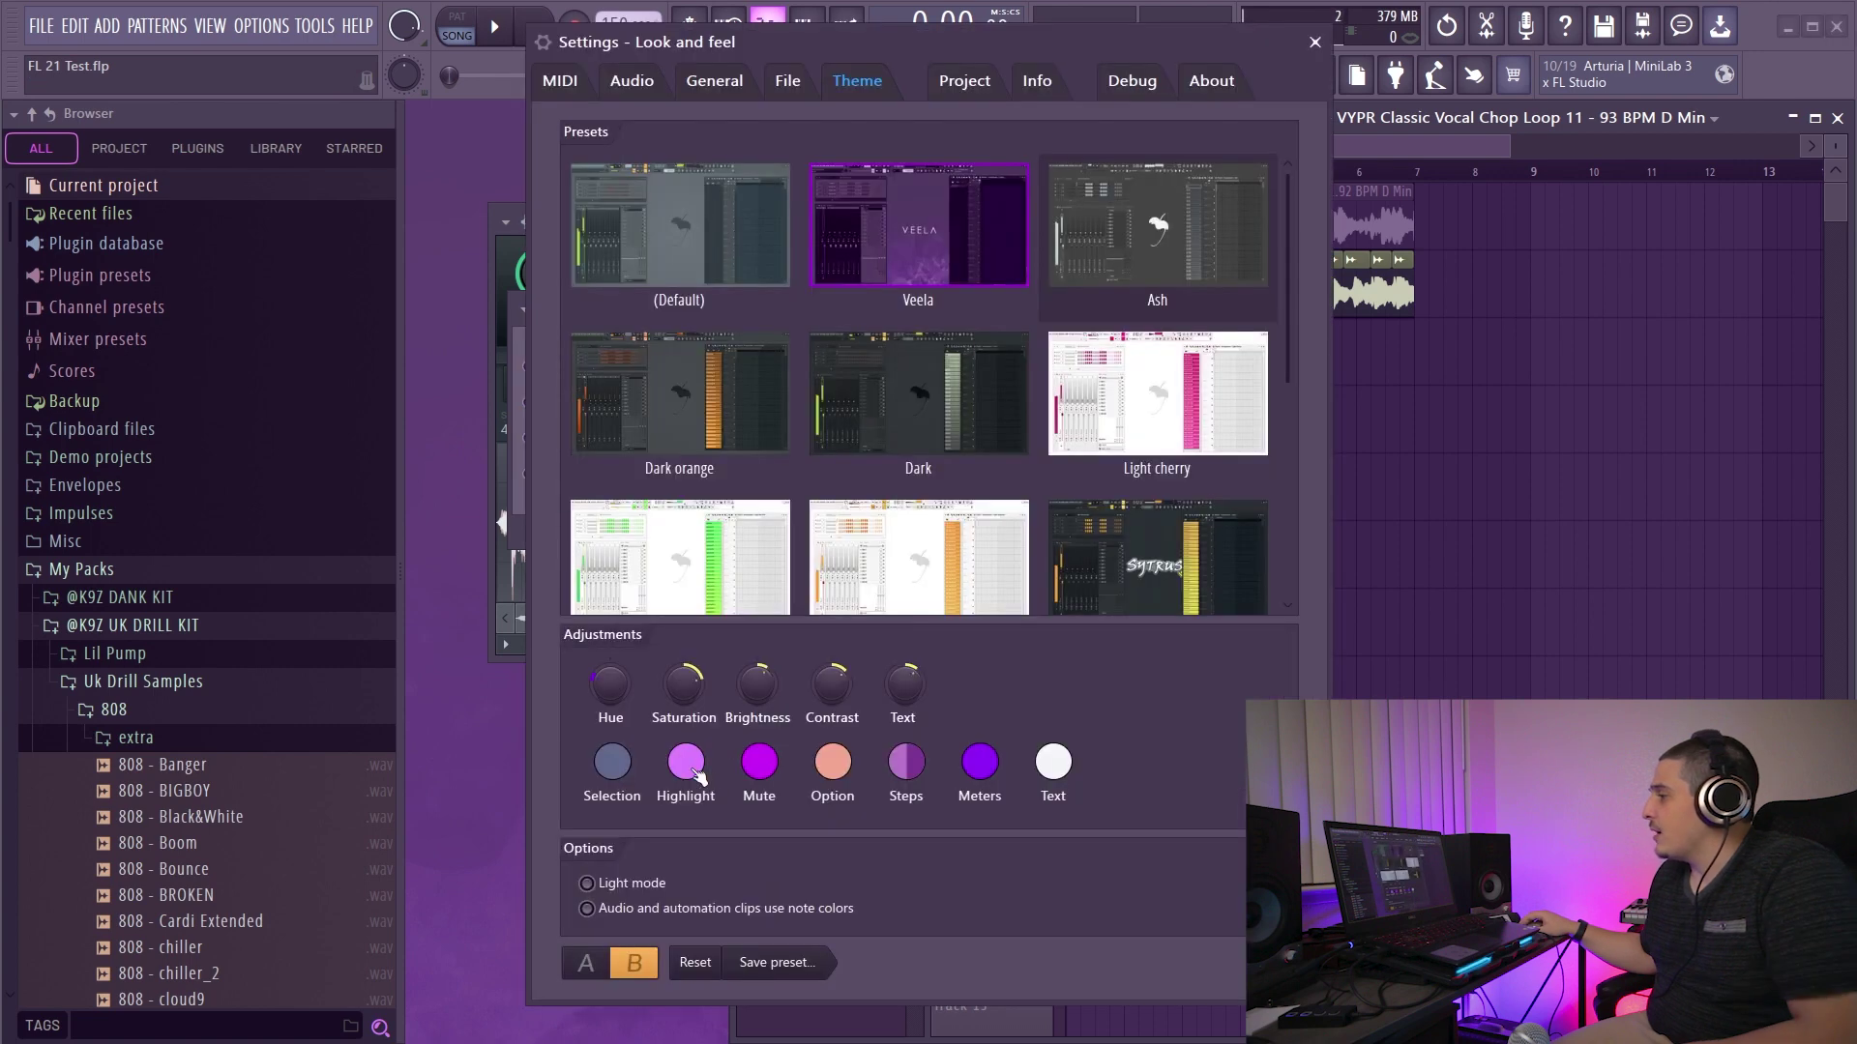
click(686, 762)
click(885, 550)
click(1088, 815)
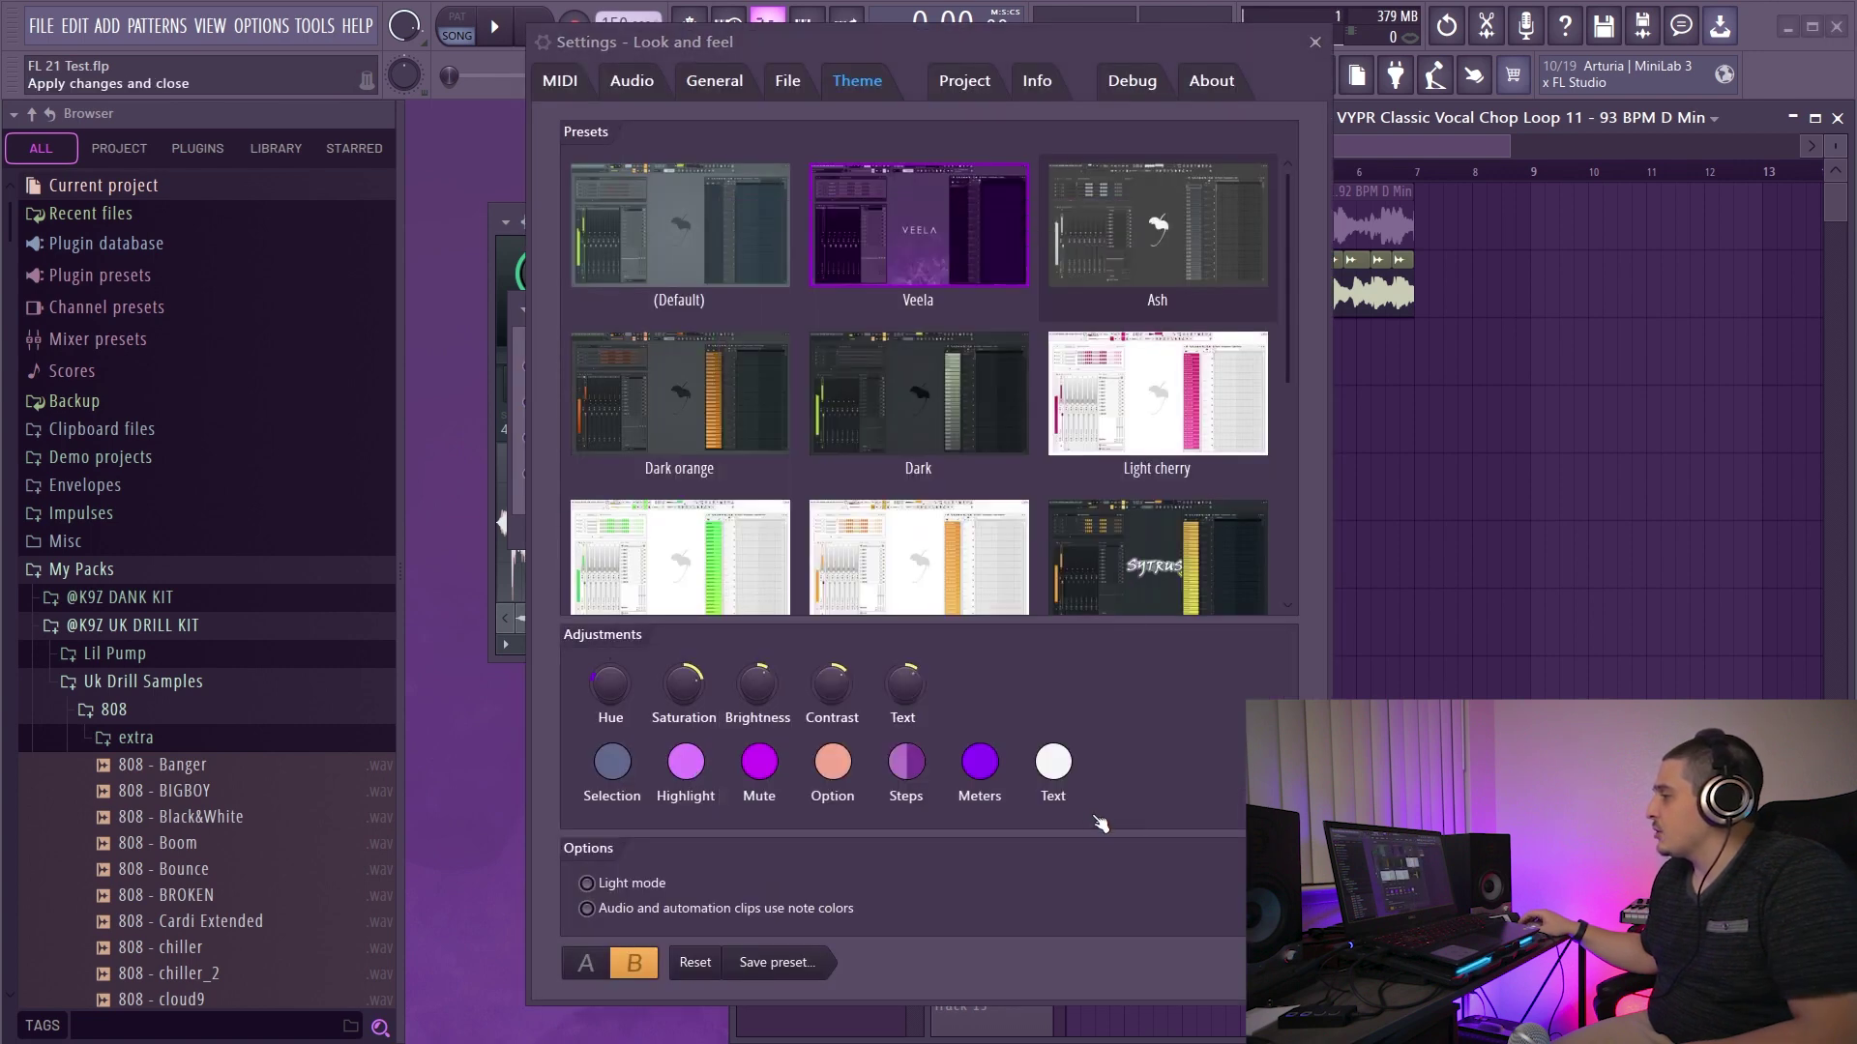
click(1314, 43)
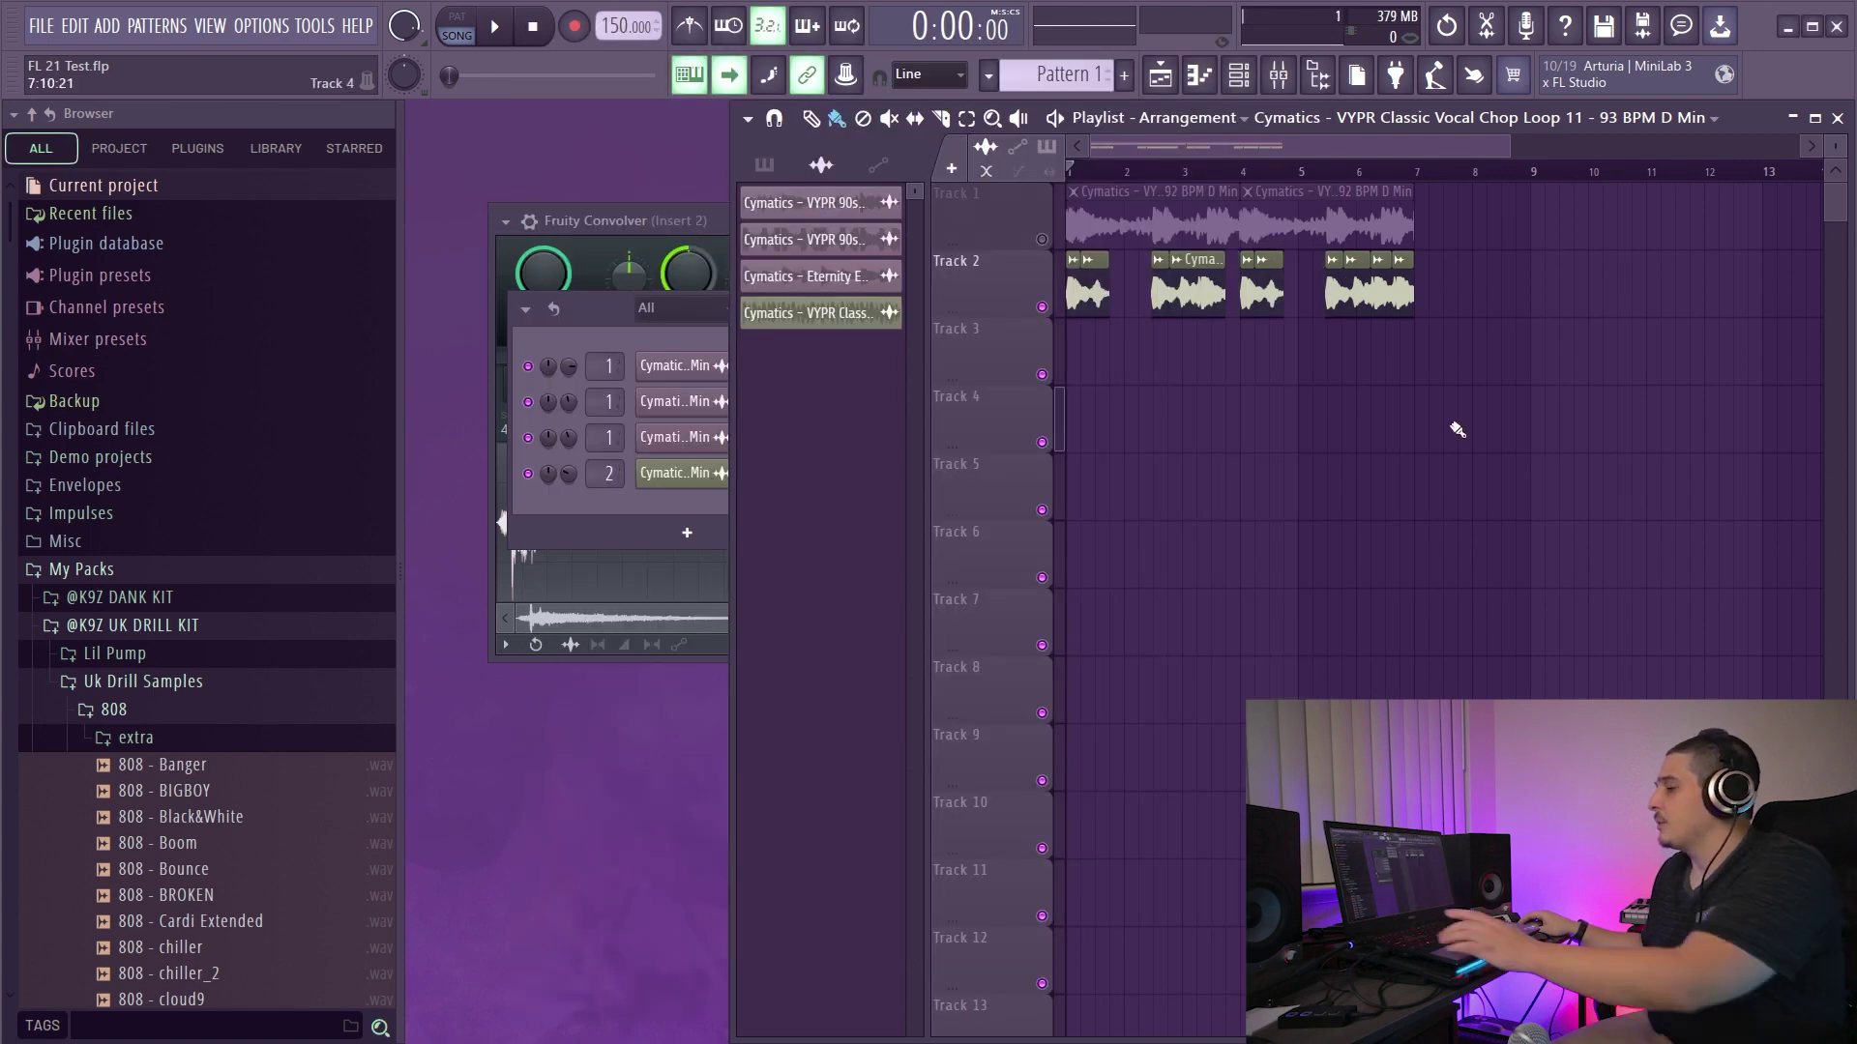
Step: Bring up the channel rack and briefly show the piano roll to examine the highlight colour
key(F6)
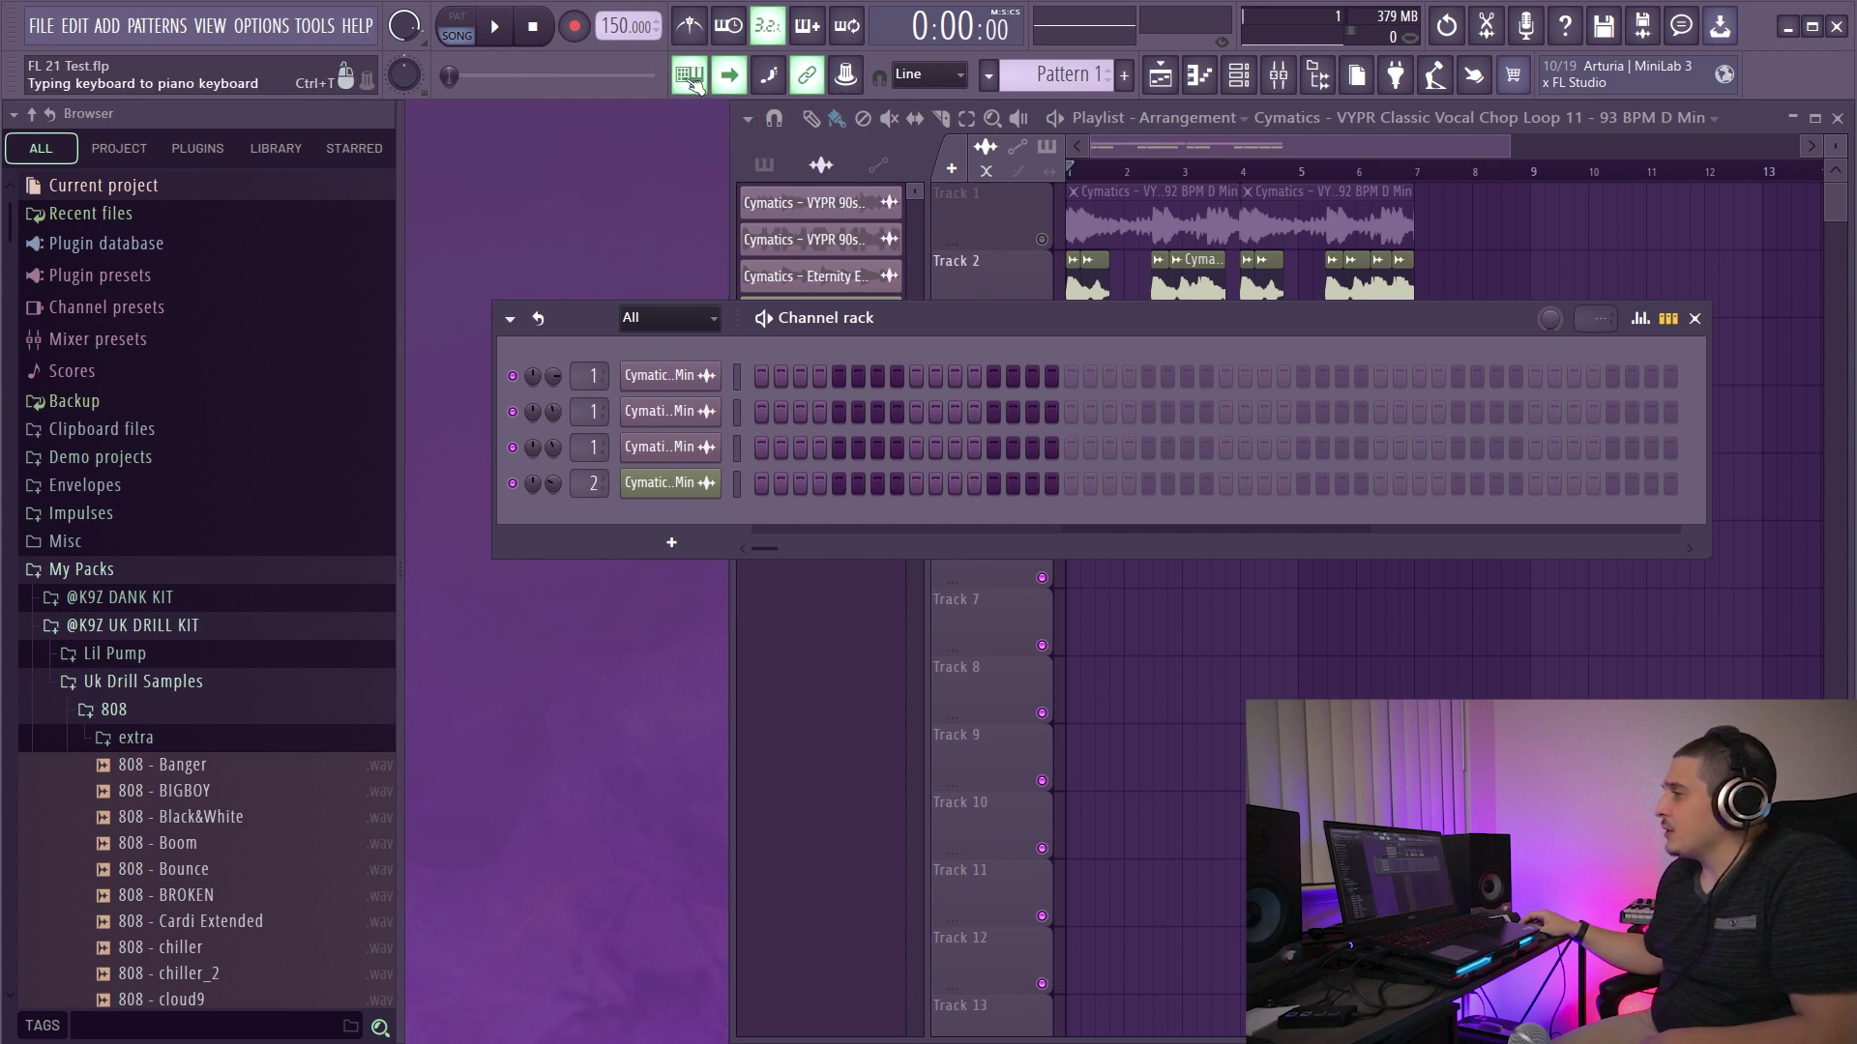
click(1209, 87)
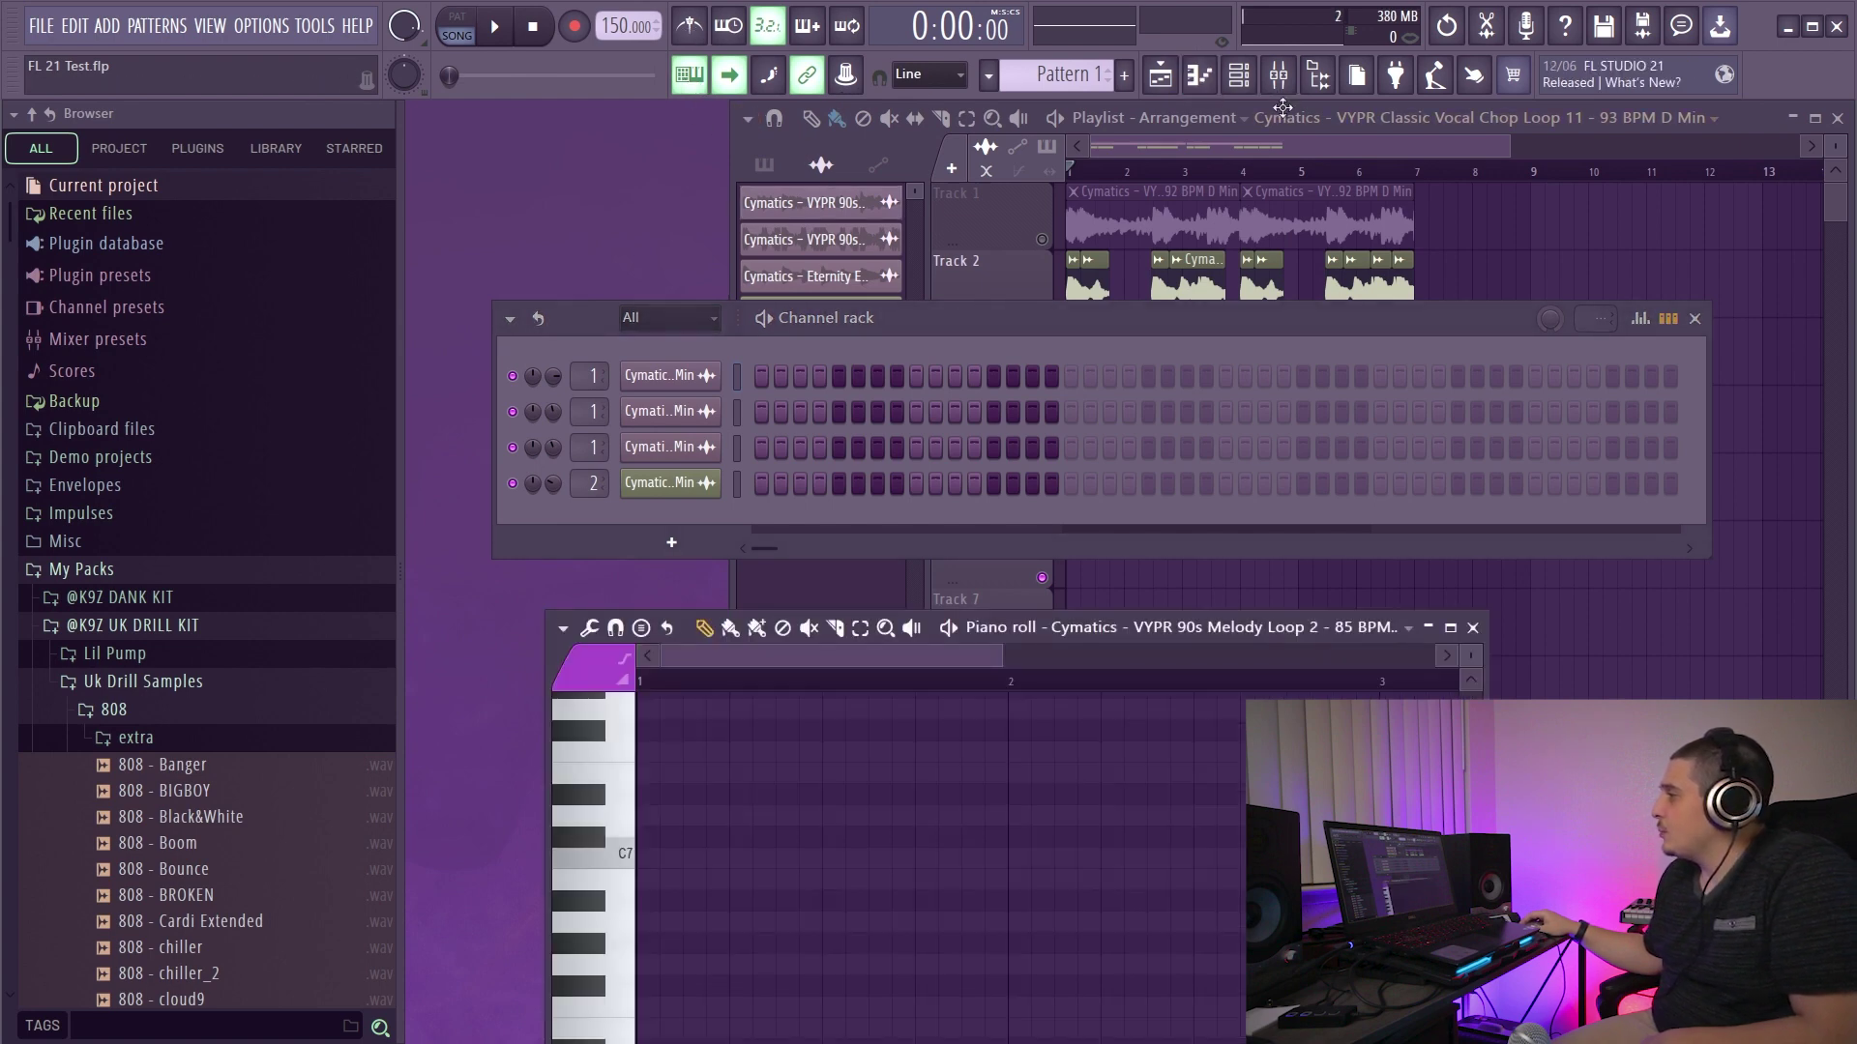
click(1207, 85)
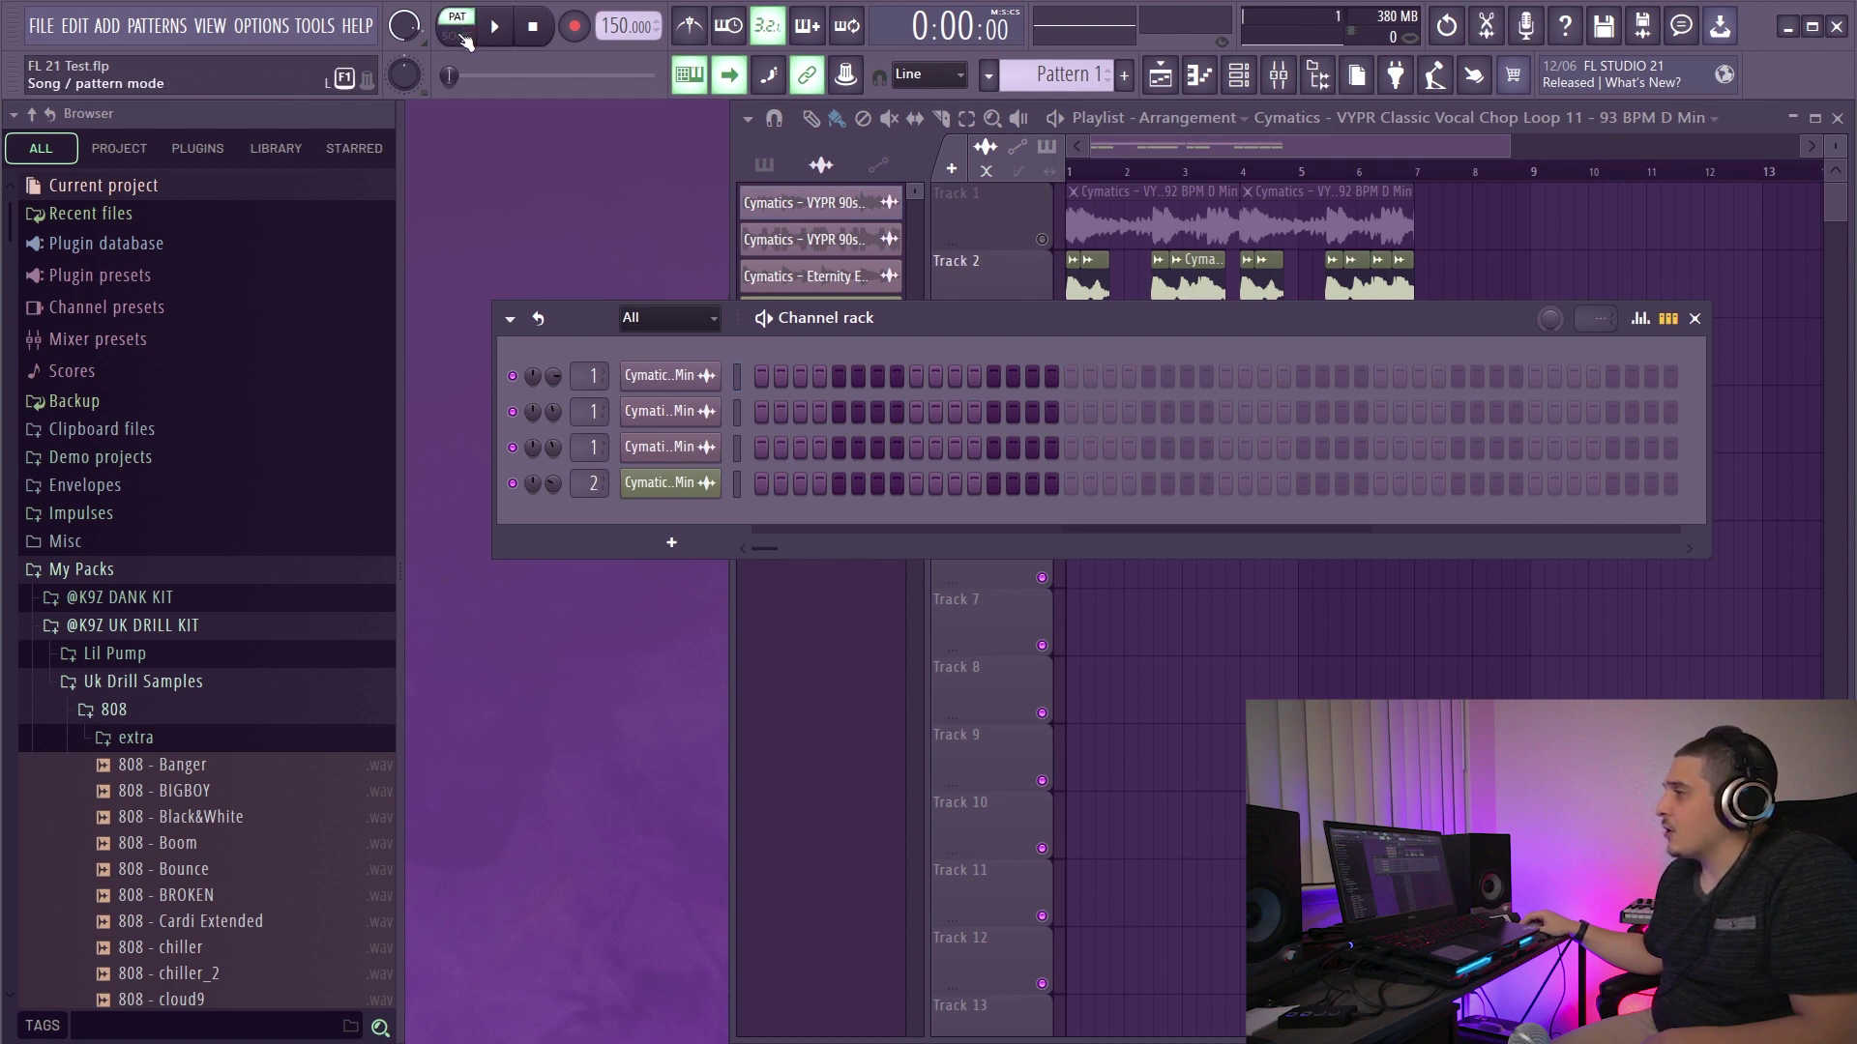
Step: Change the theme's Highlight colour to Earth Red #C34D4A, close the settings and switch playback to pattern mode
click(284, 28)
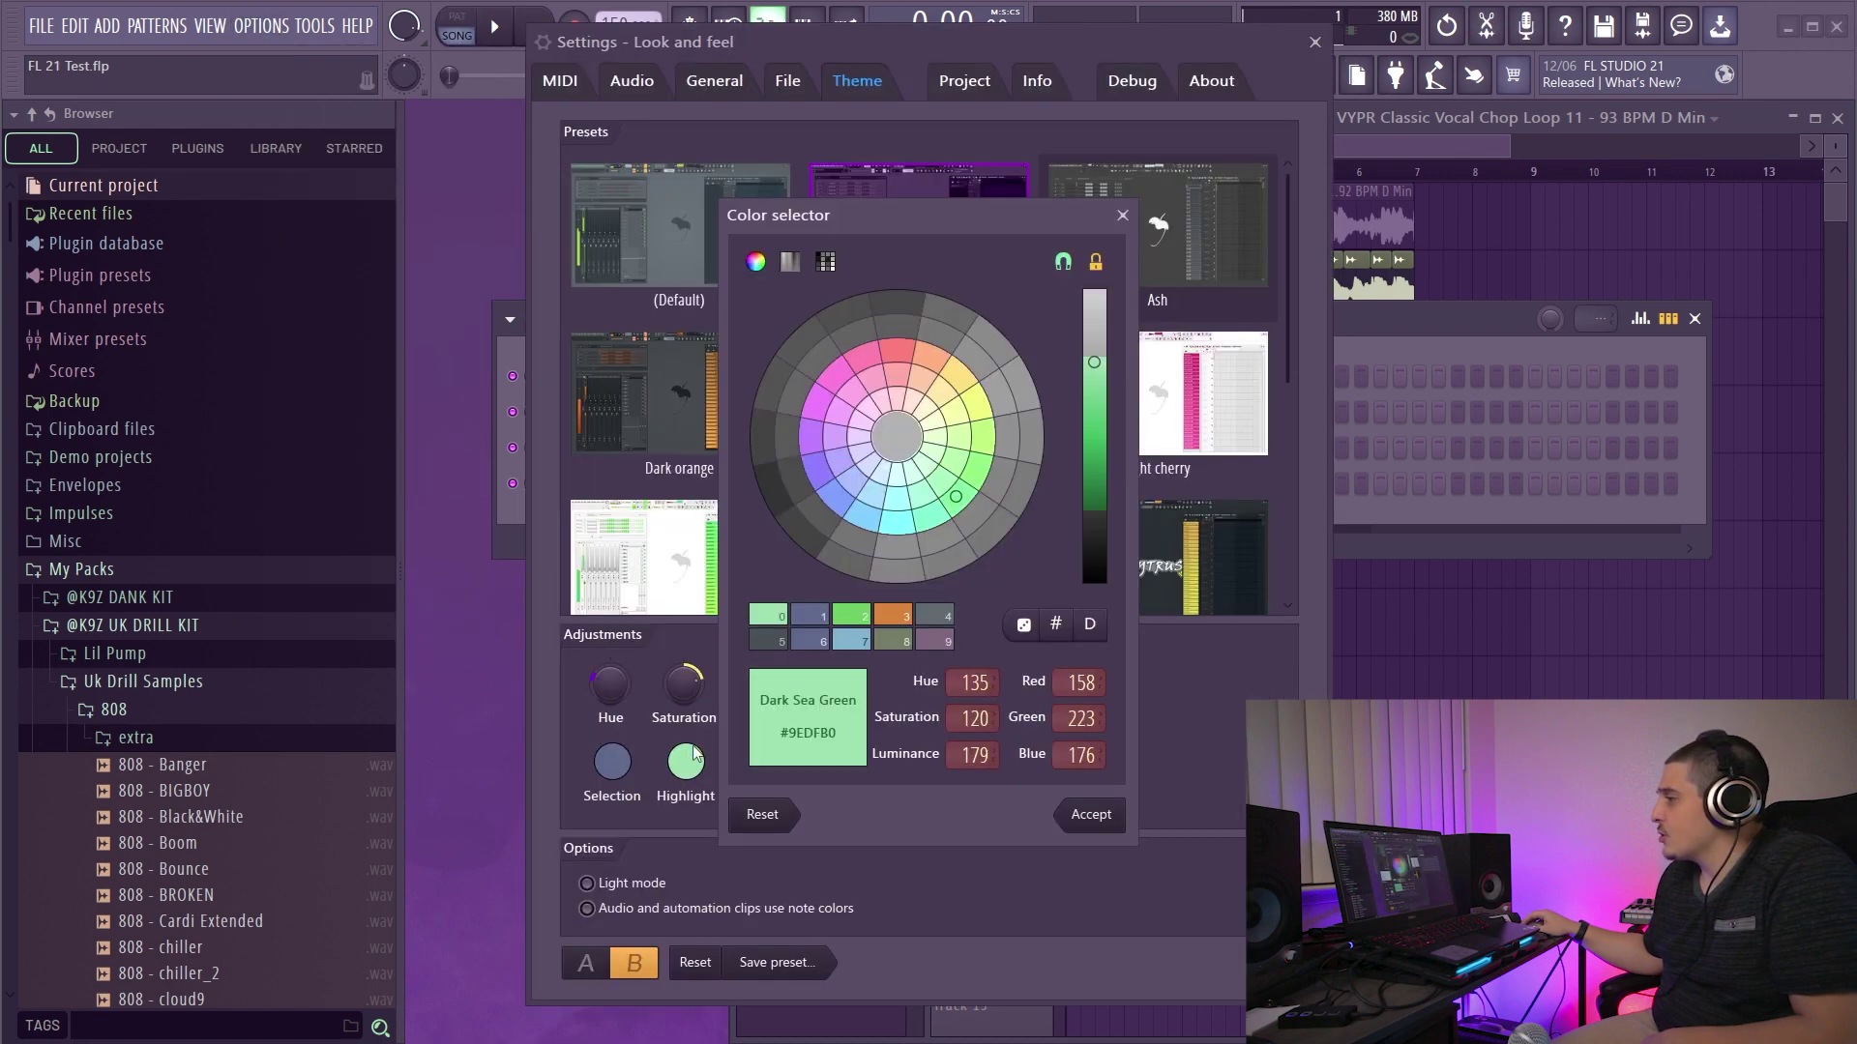
click(897, 352)
click(1094, 428)
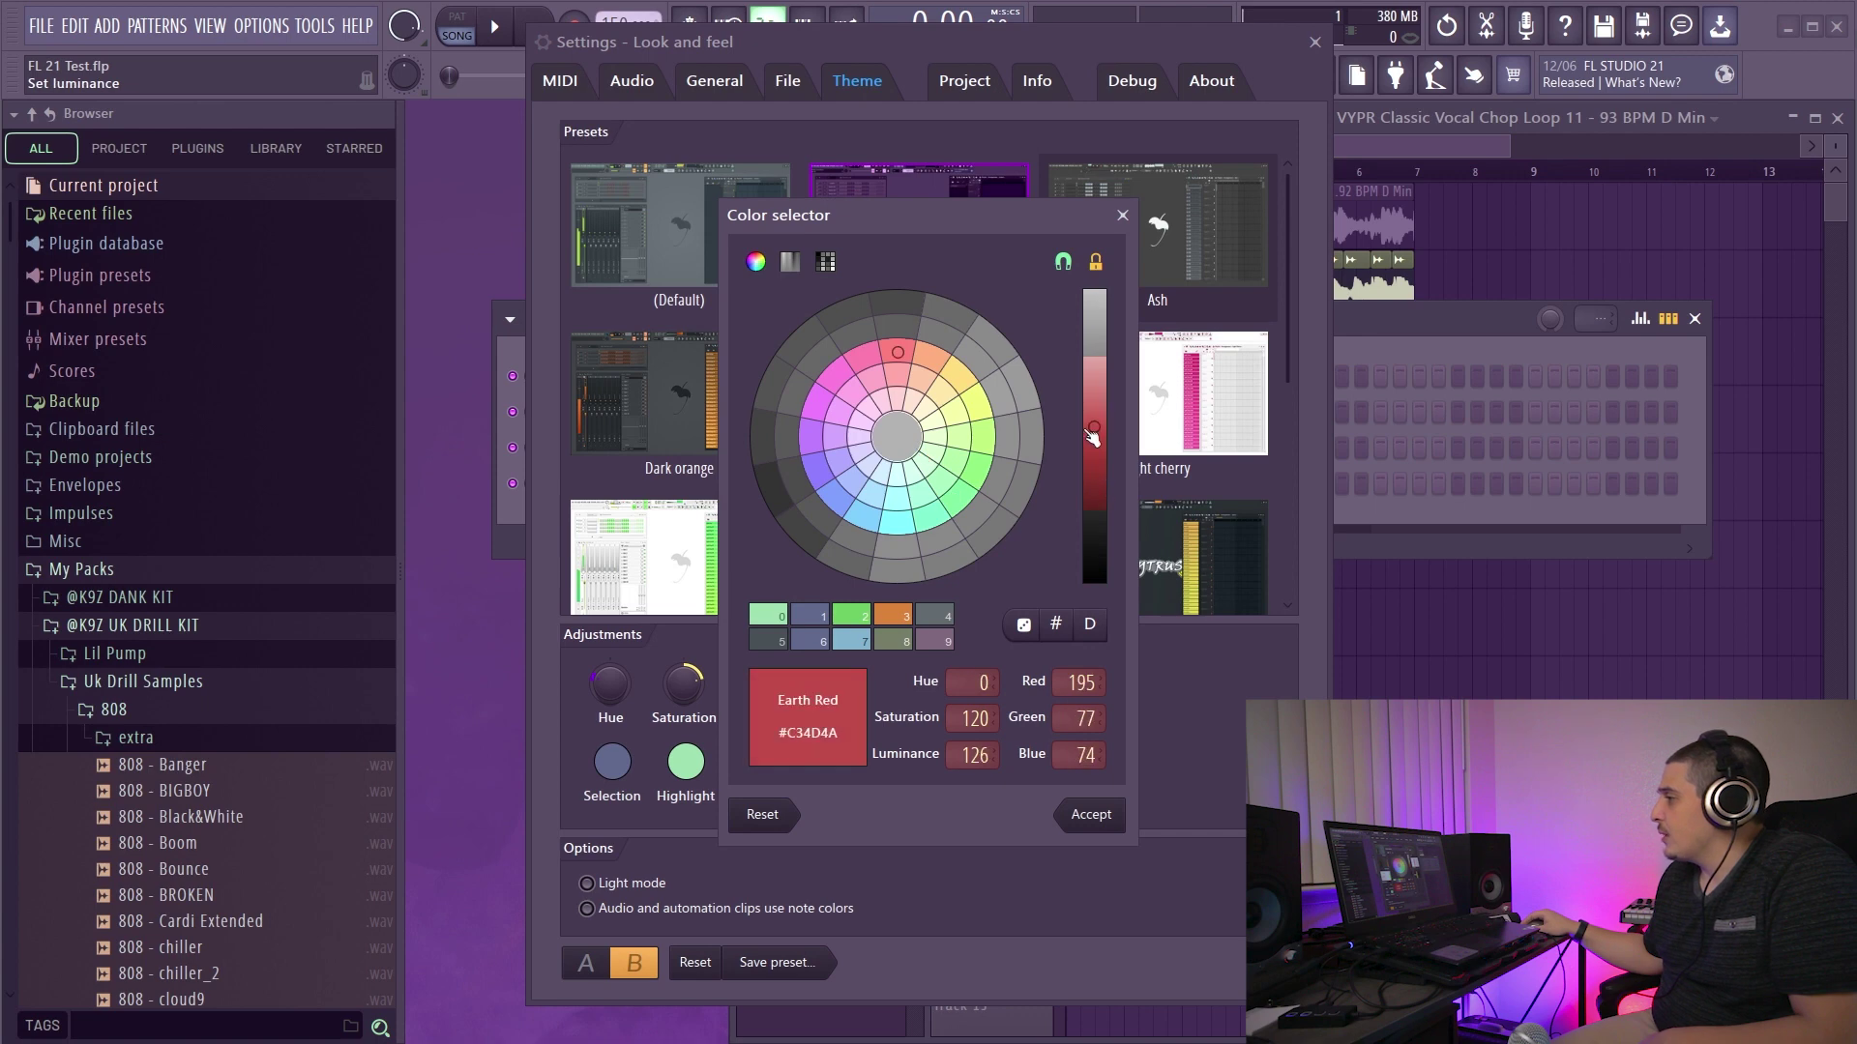
click(1091, 814)
key(Escape)
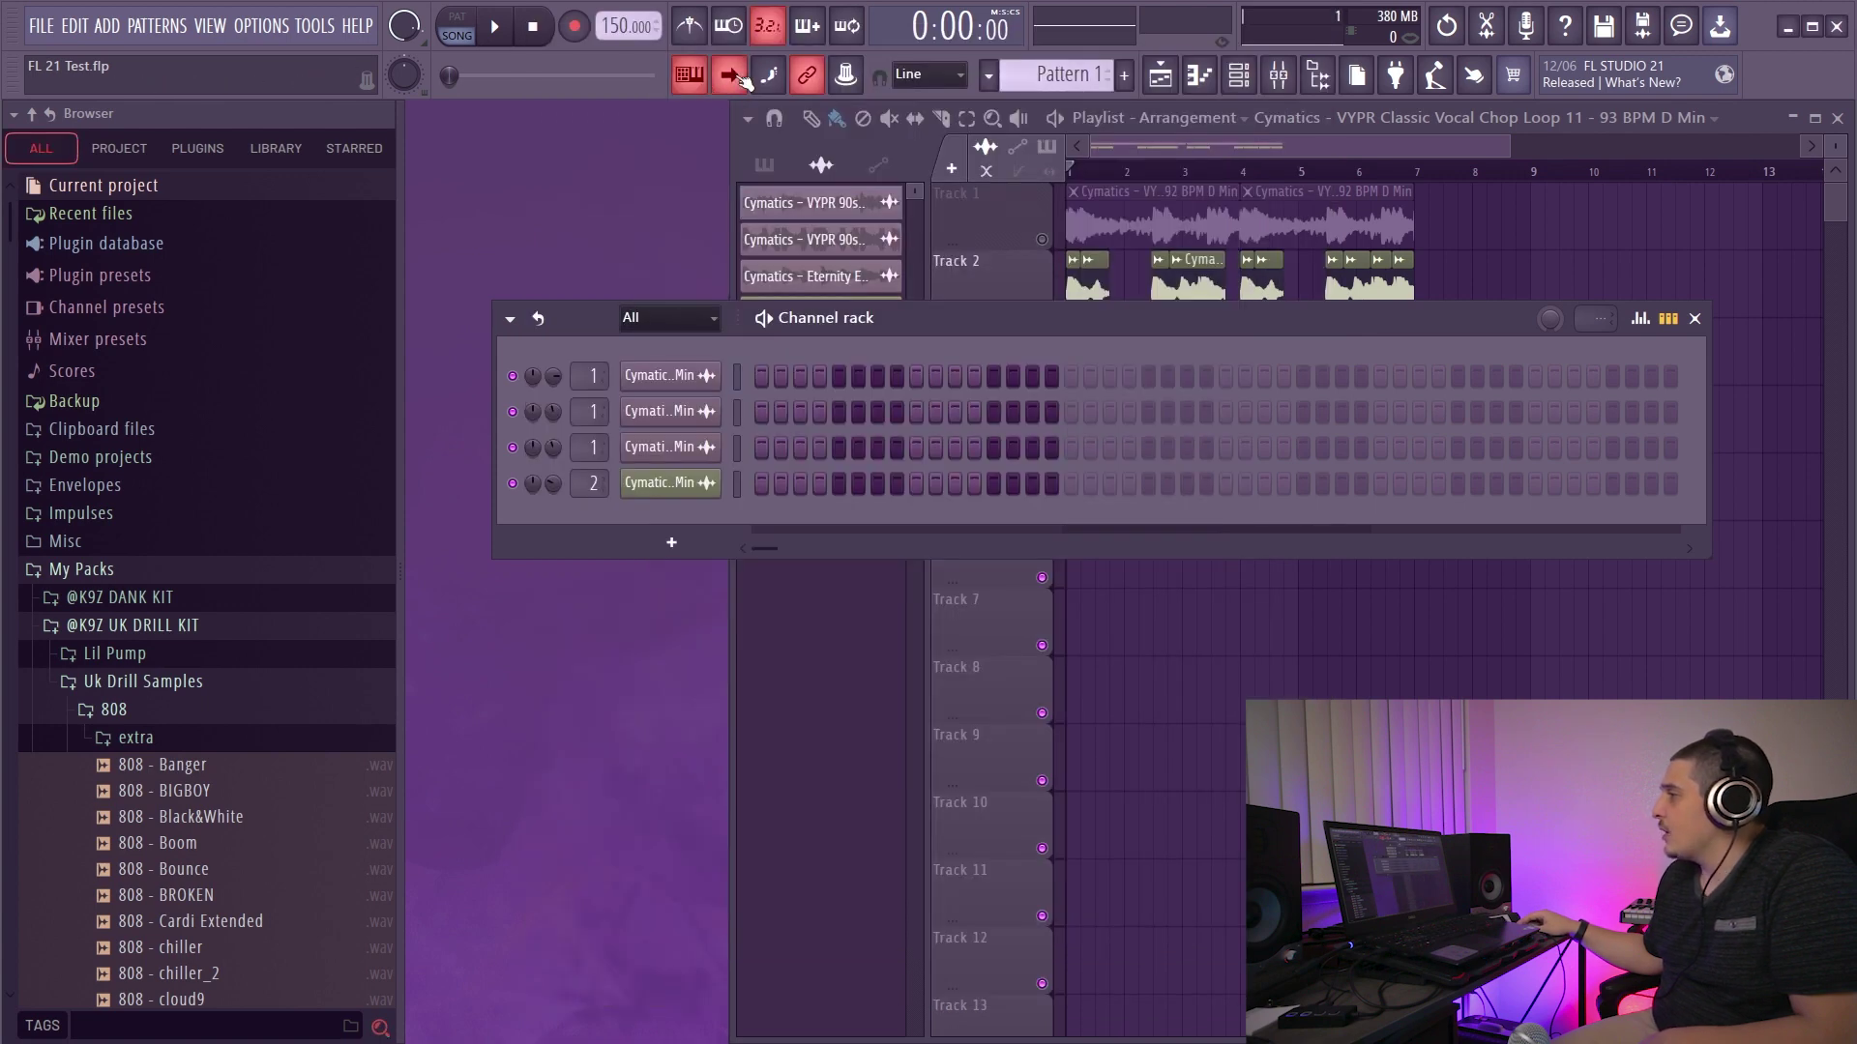
click(464, 36)
click(458, 24)
Step: Set the theme's Mute colour to Dark Khaki #A69353 and the Option colour to Light Green #90D788
key(F10)
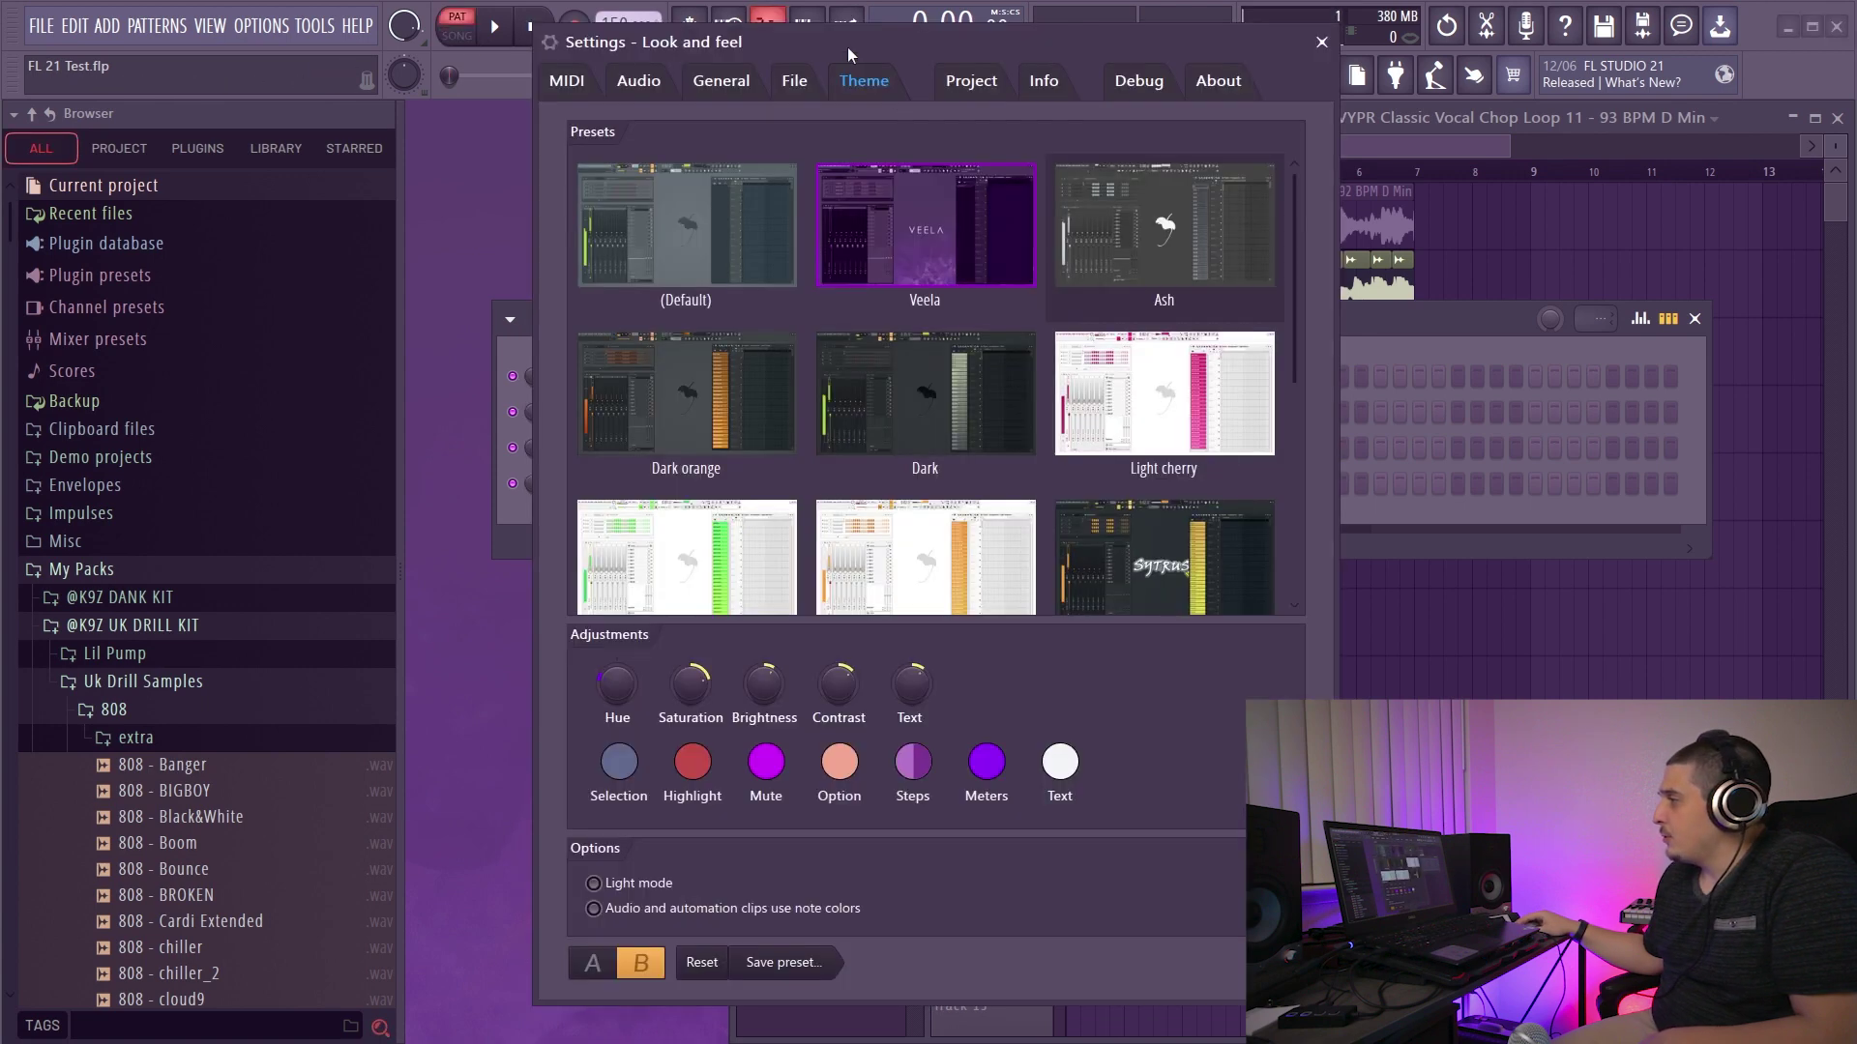
drag(847, 46, 1106, 68)
click(1056, 786)
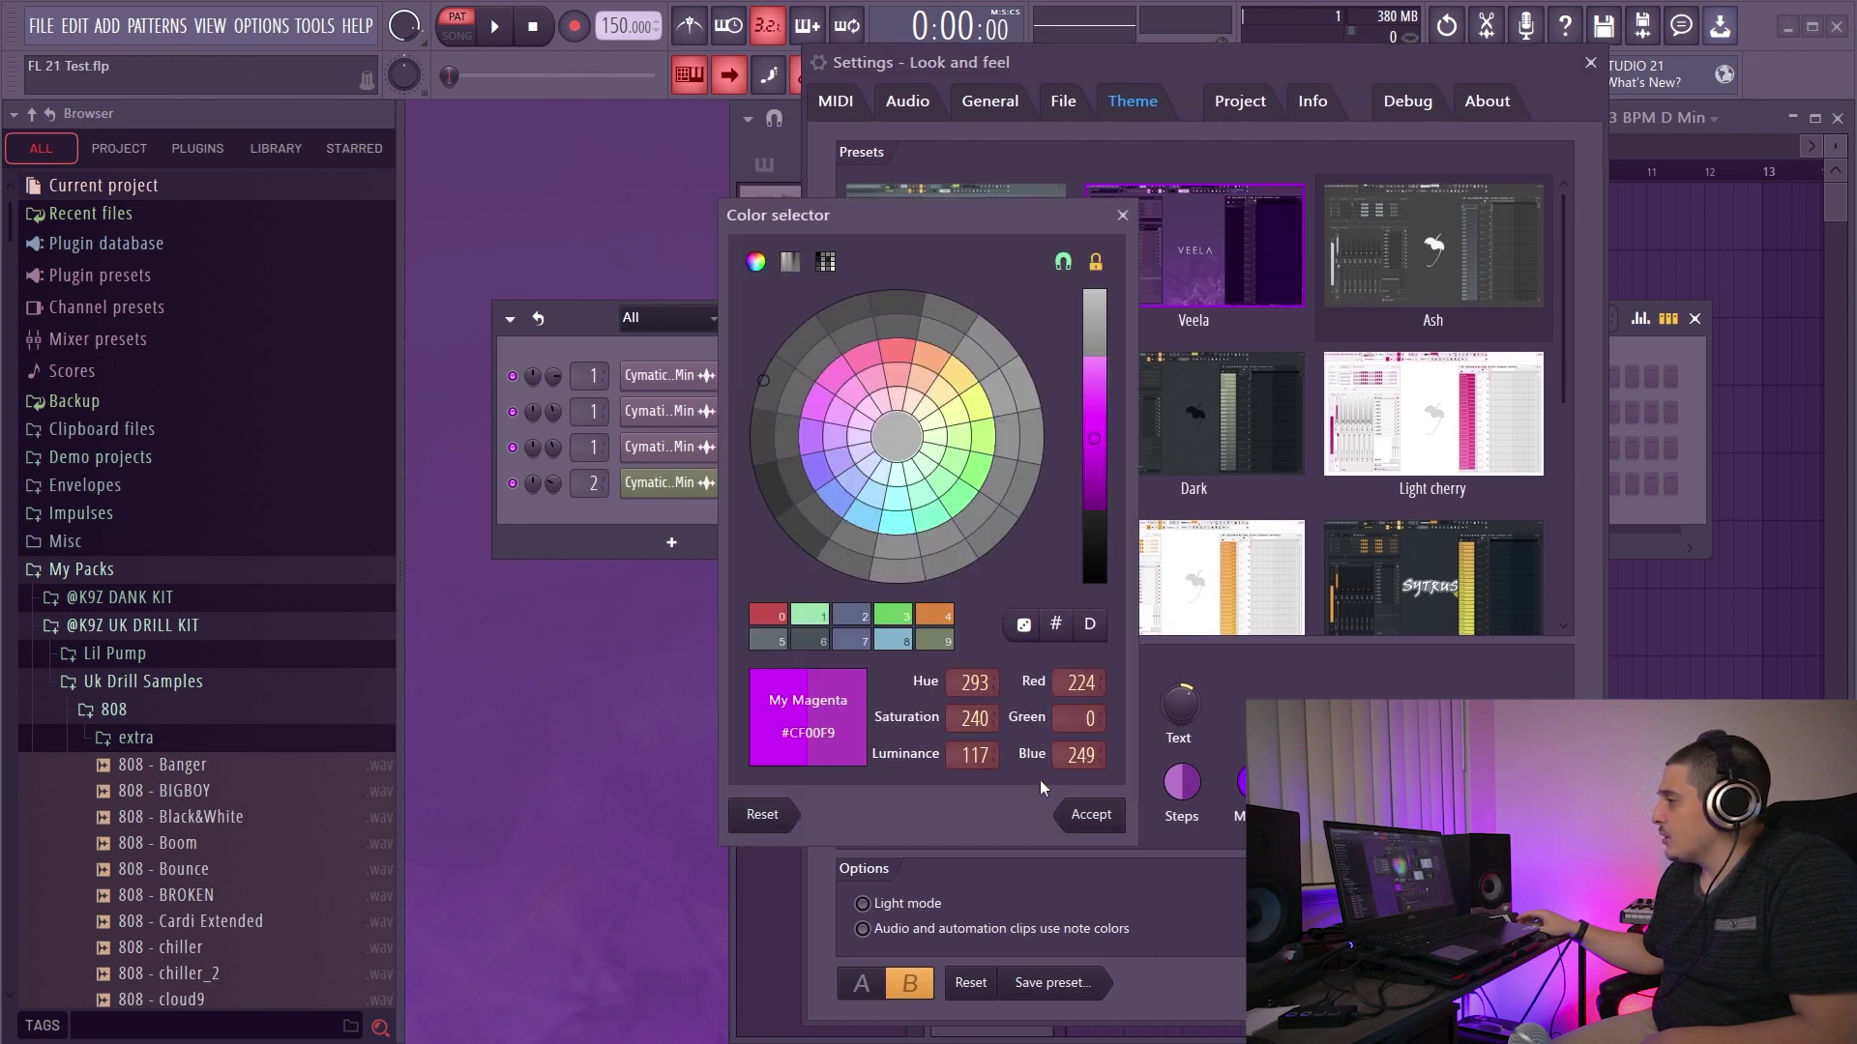
click(952, 399)
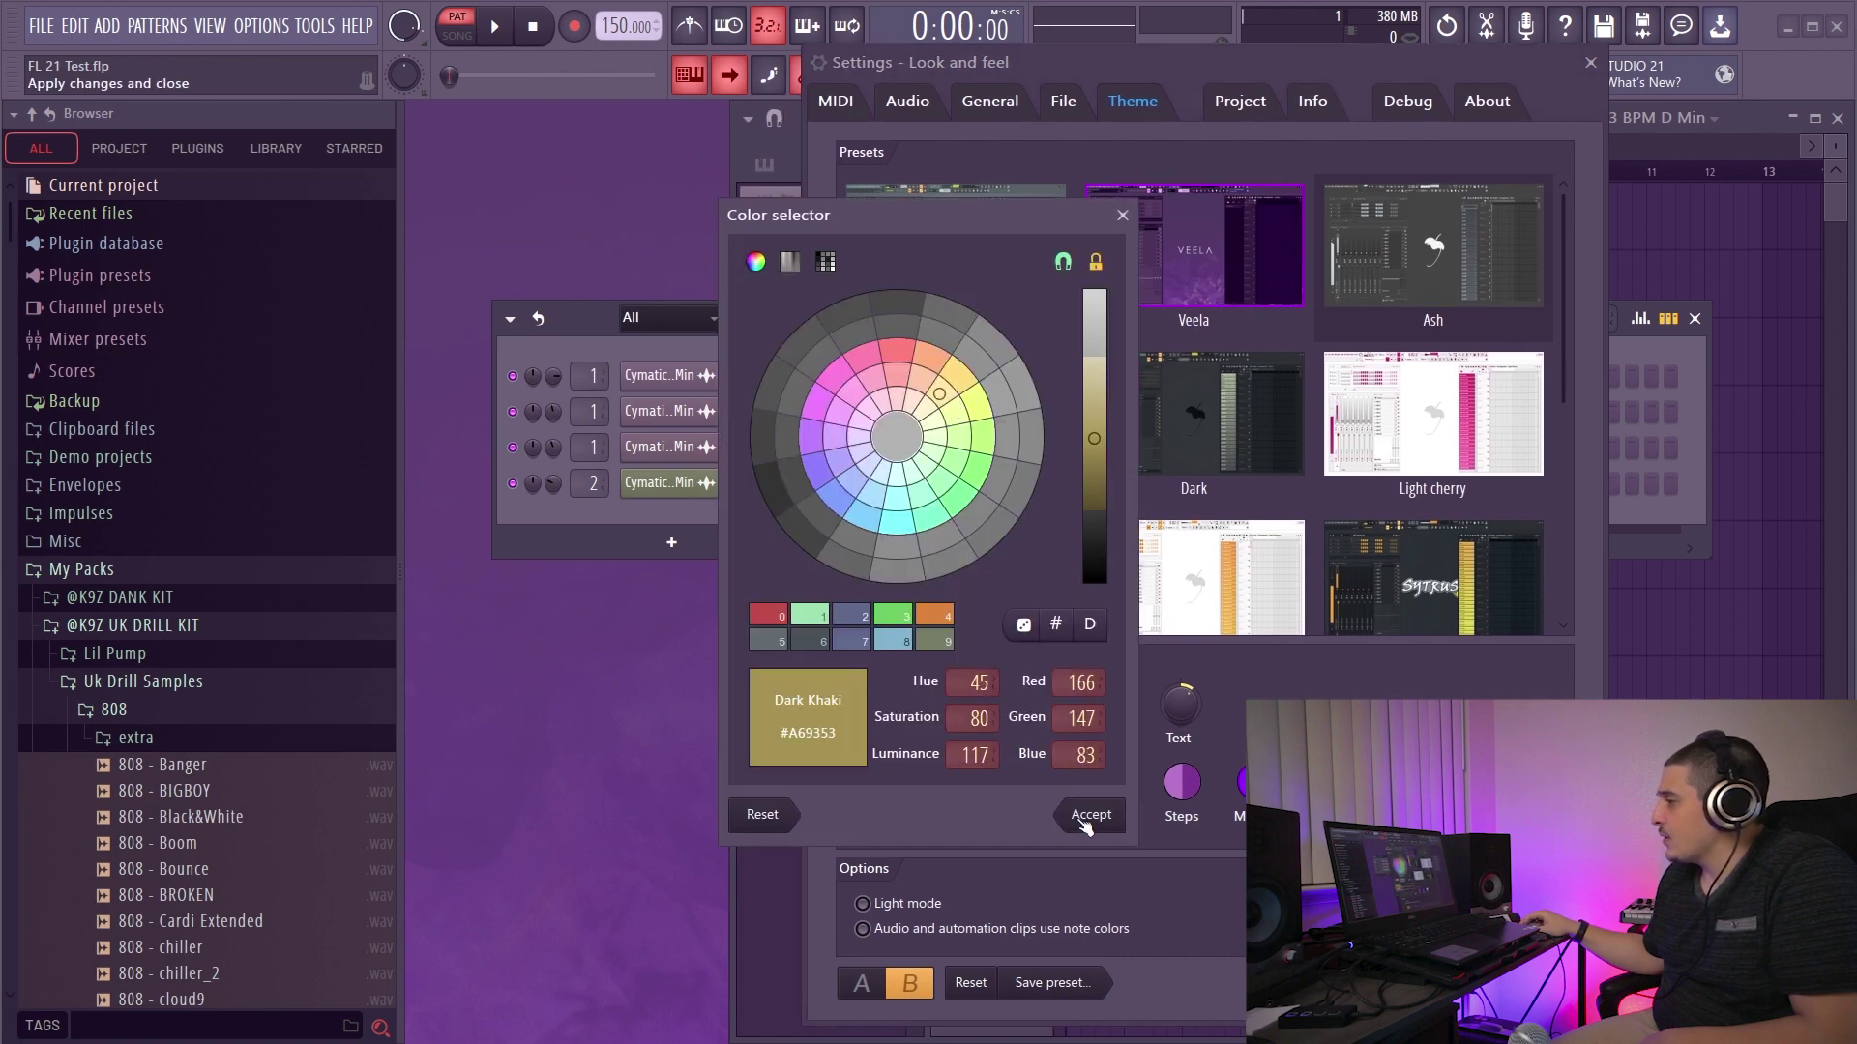
click(1090, 814)
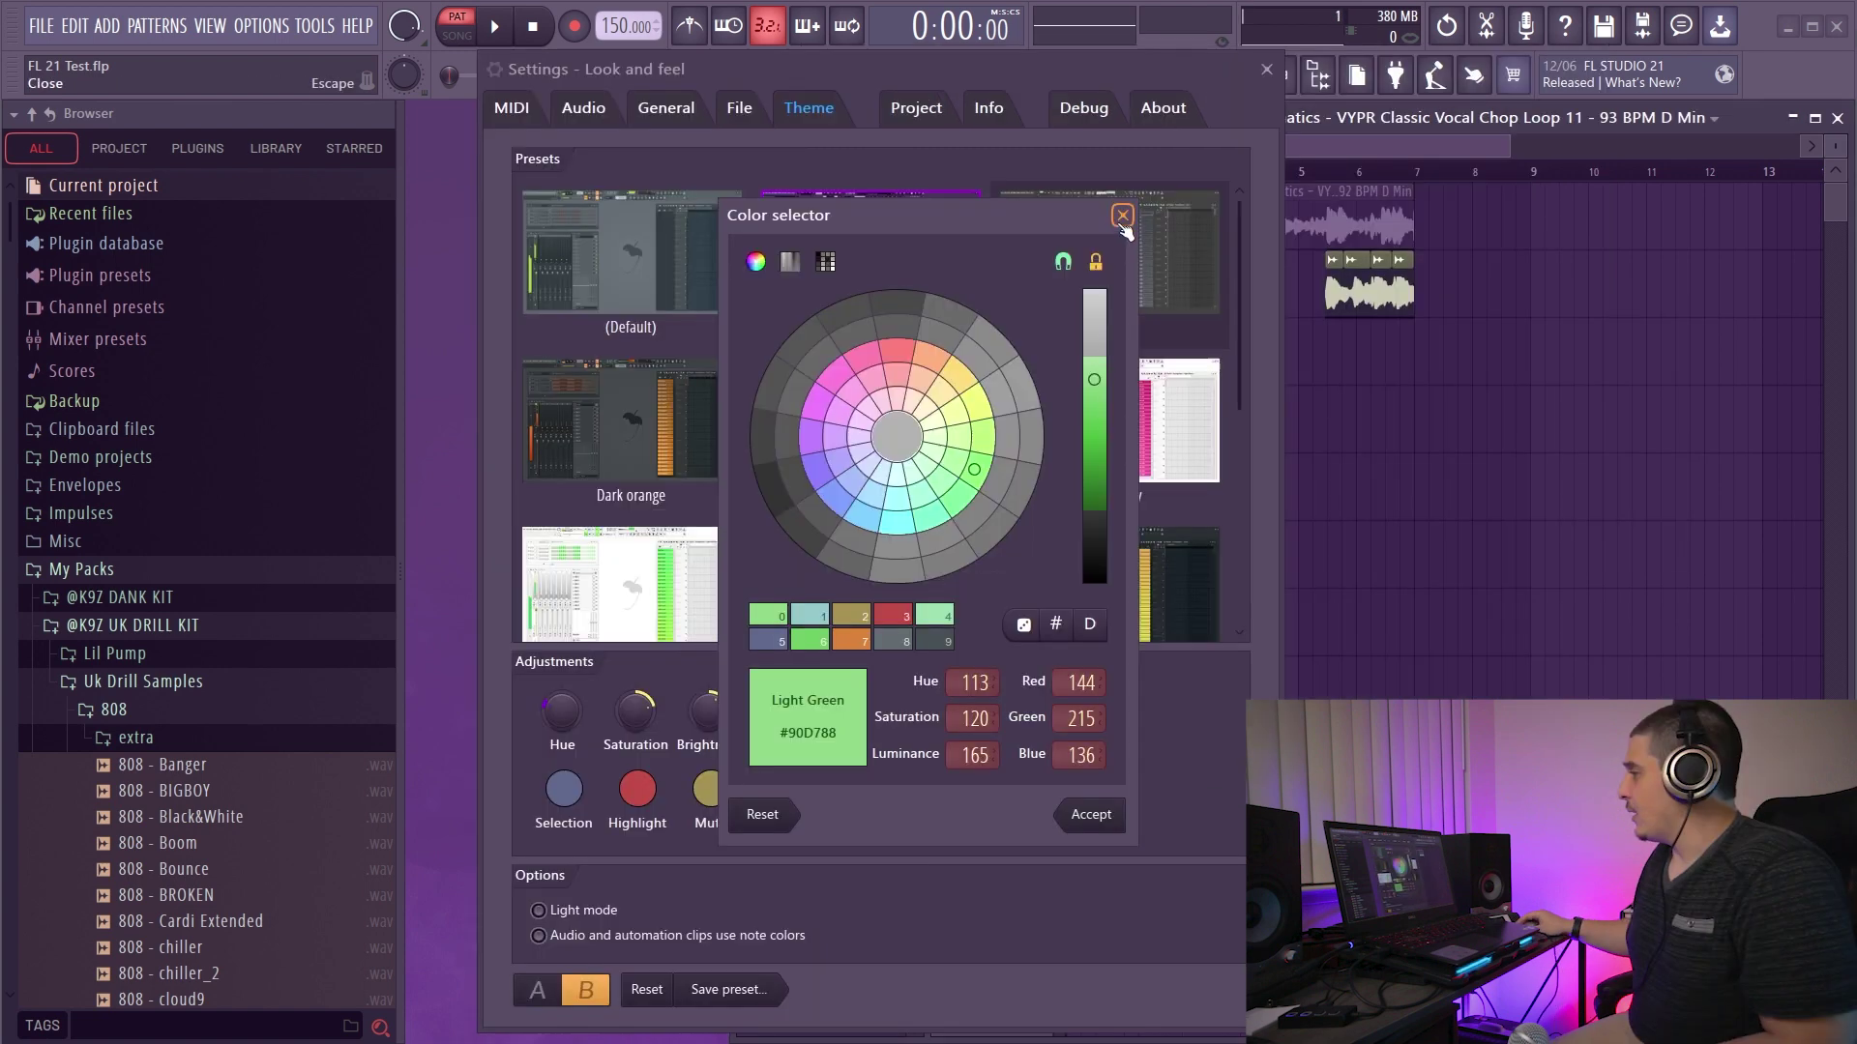
drag(1049, 198, 988, 230)
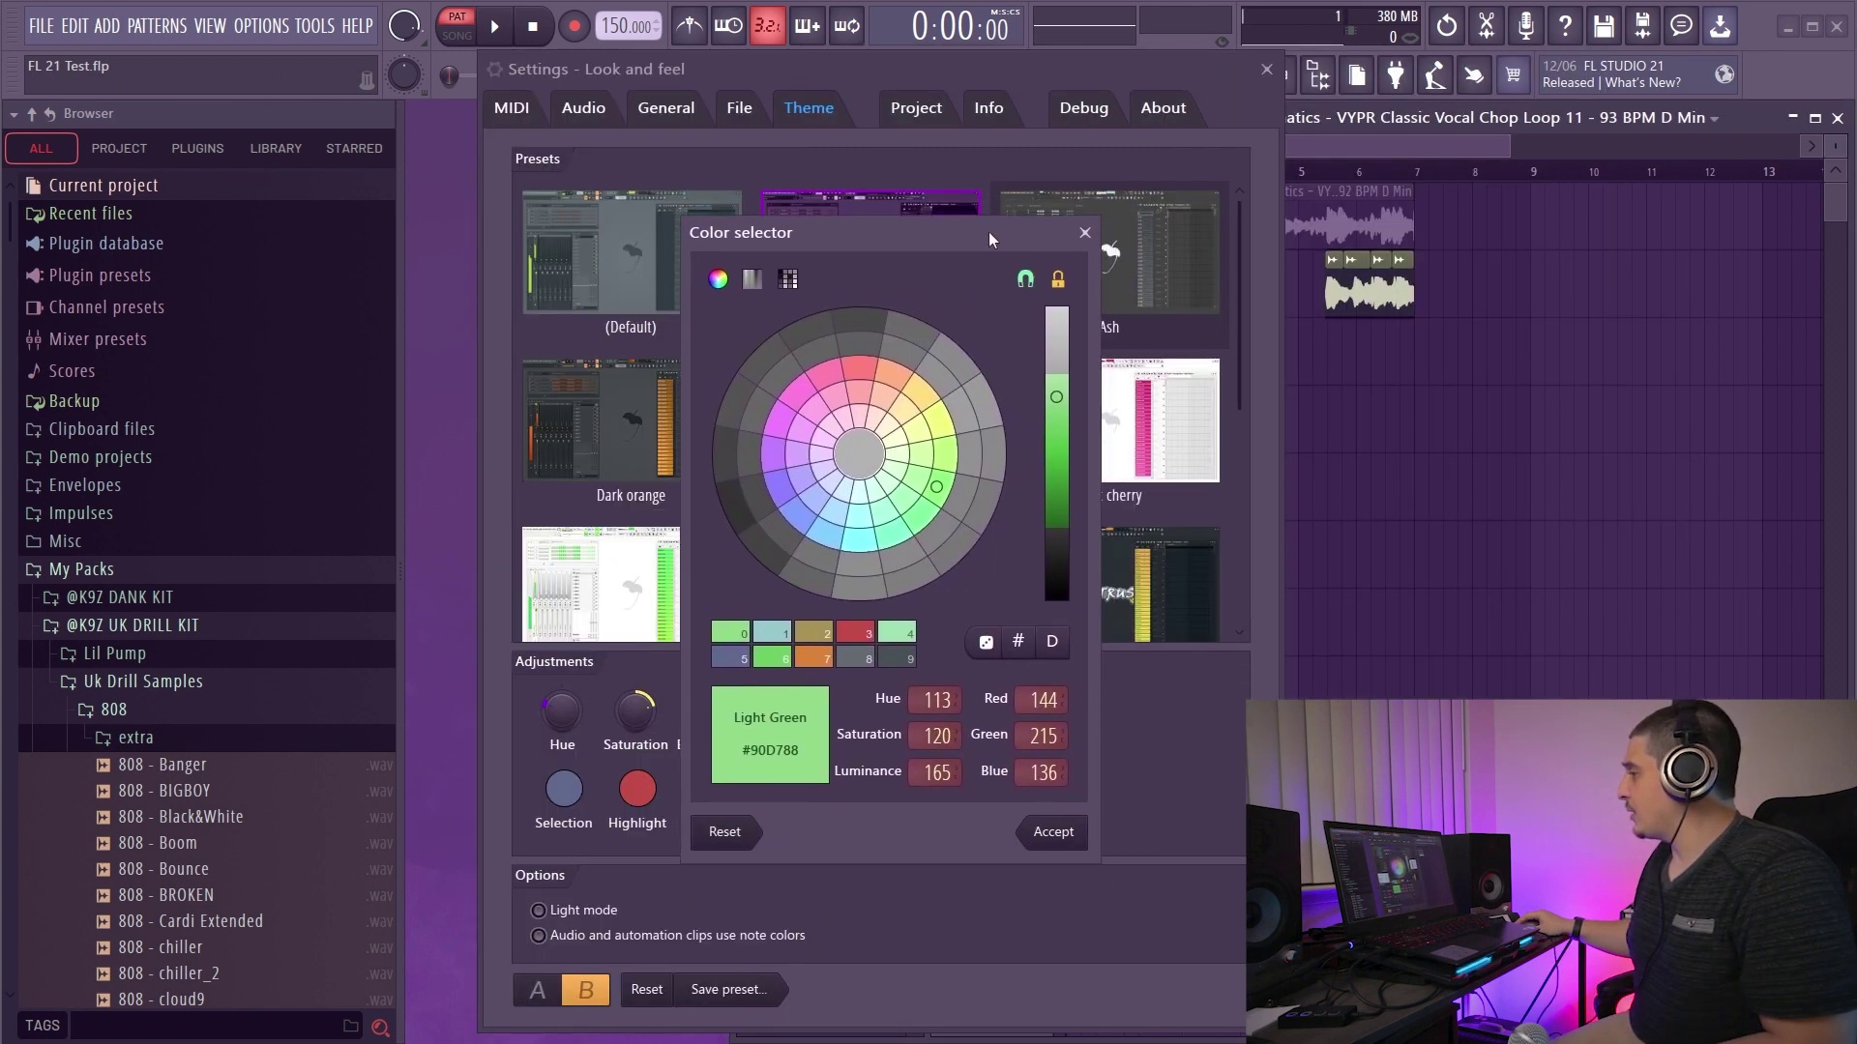
click(1085, 233)
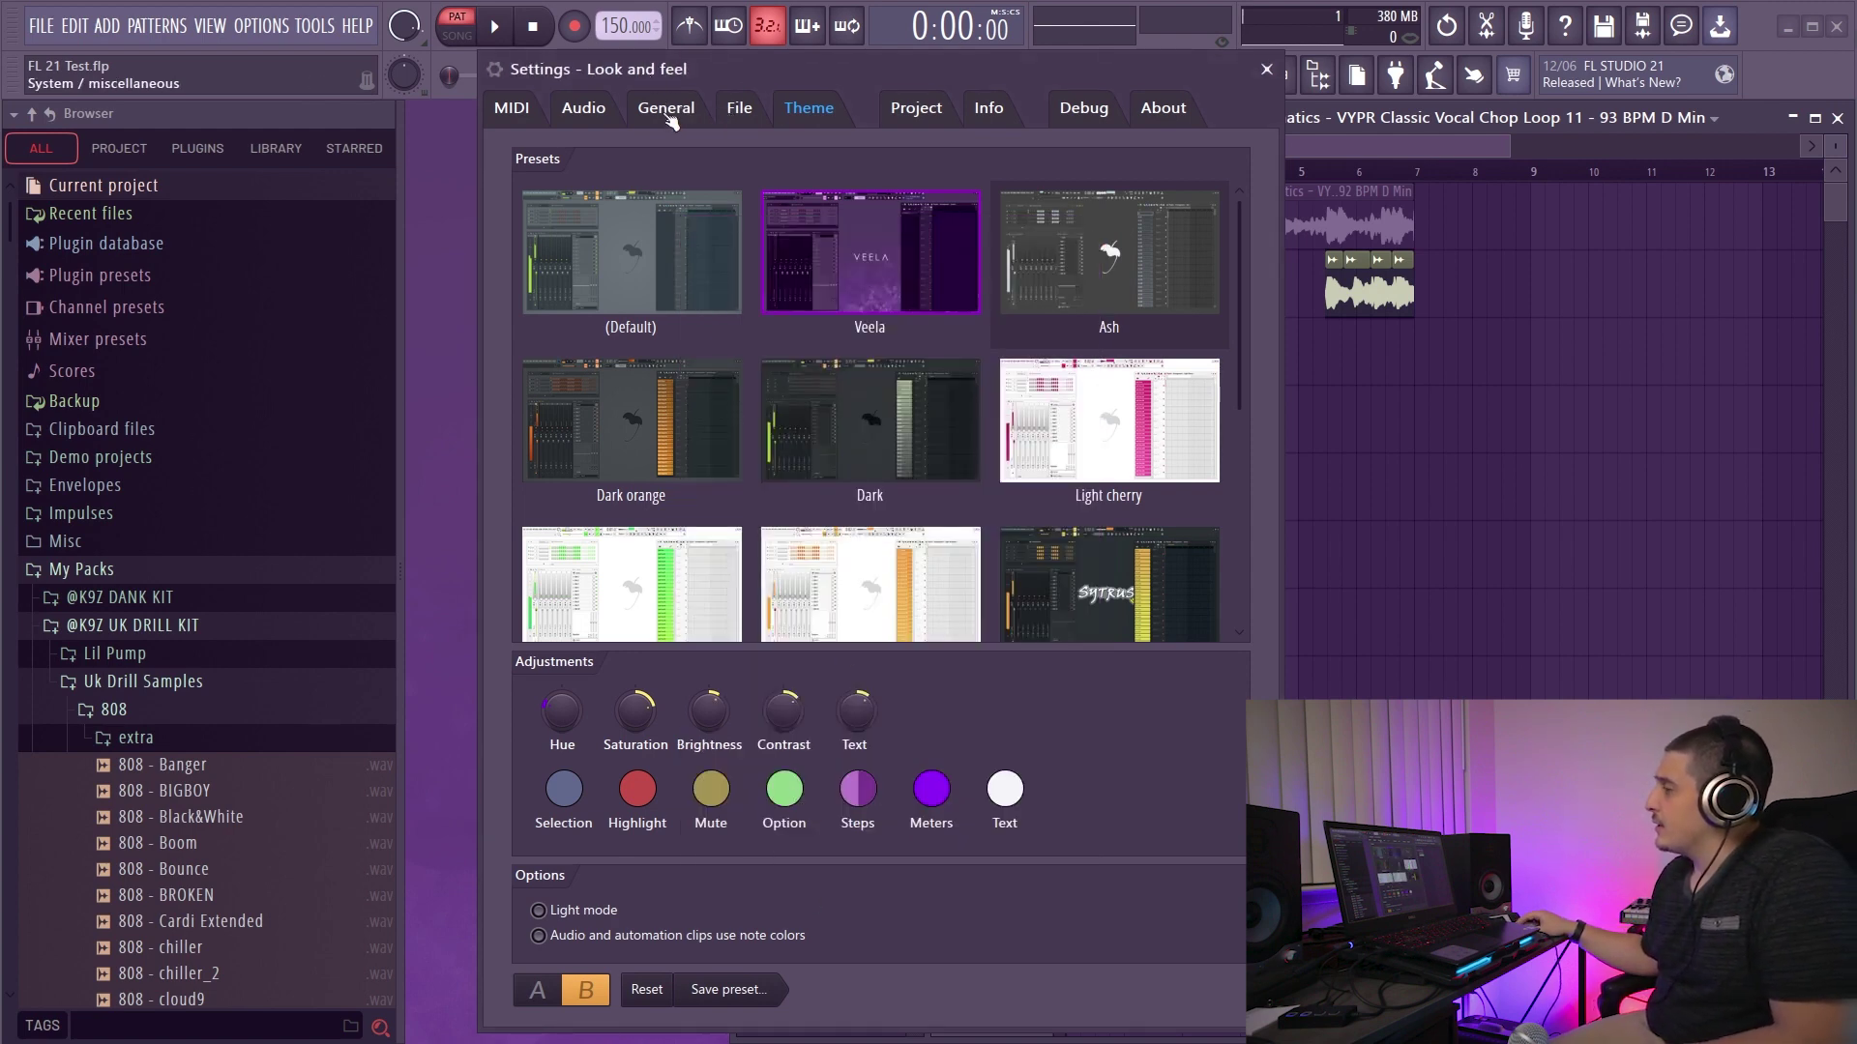
Step: Look through the General, File and Audio settings pages, and return to the theme settings
drag(699, 66, 962, 77)
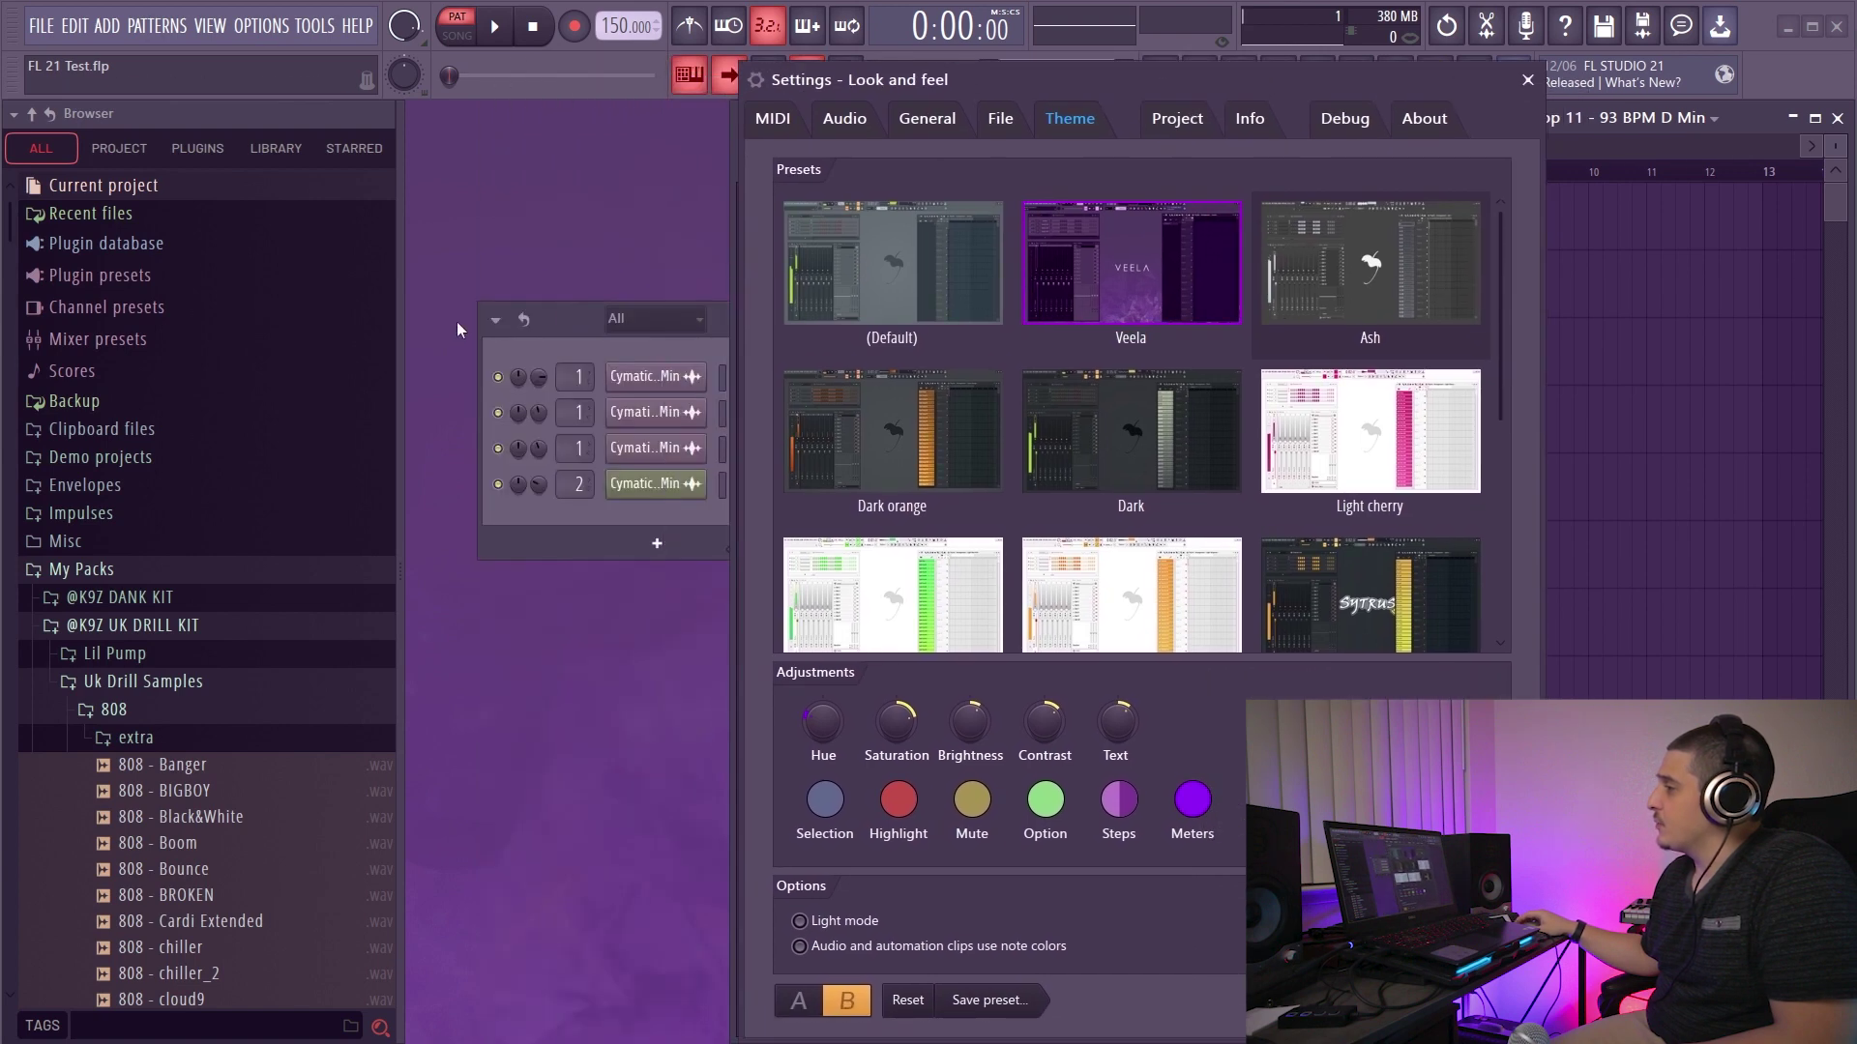
click(927, 124)
scroll(1178, 619, down, 4)
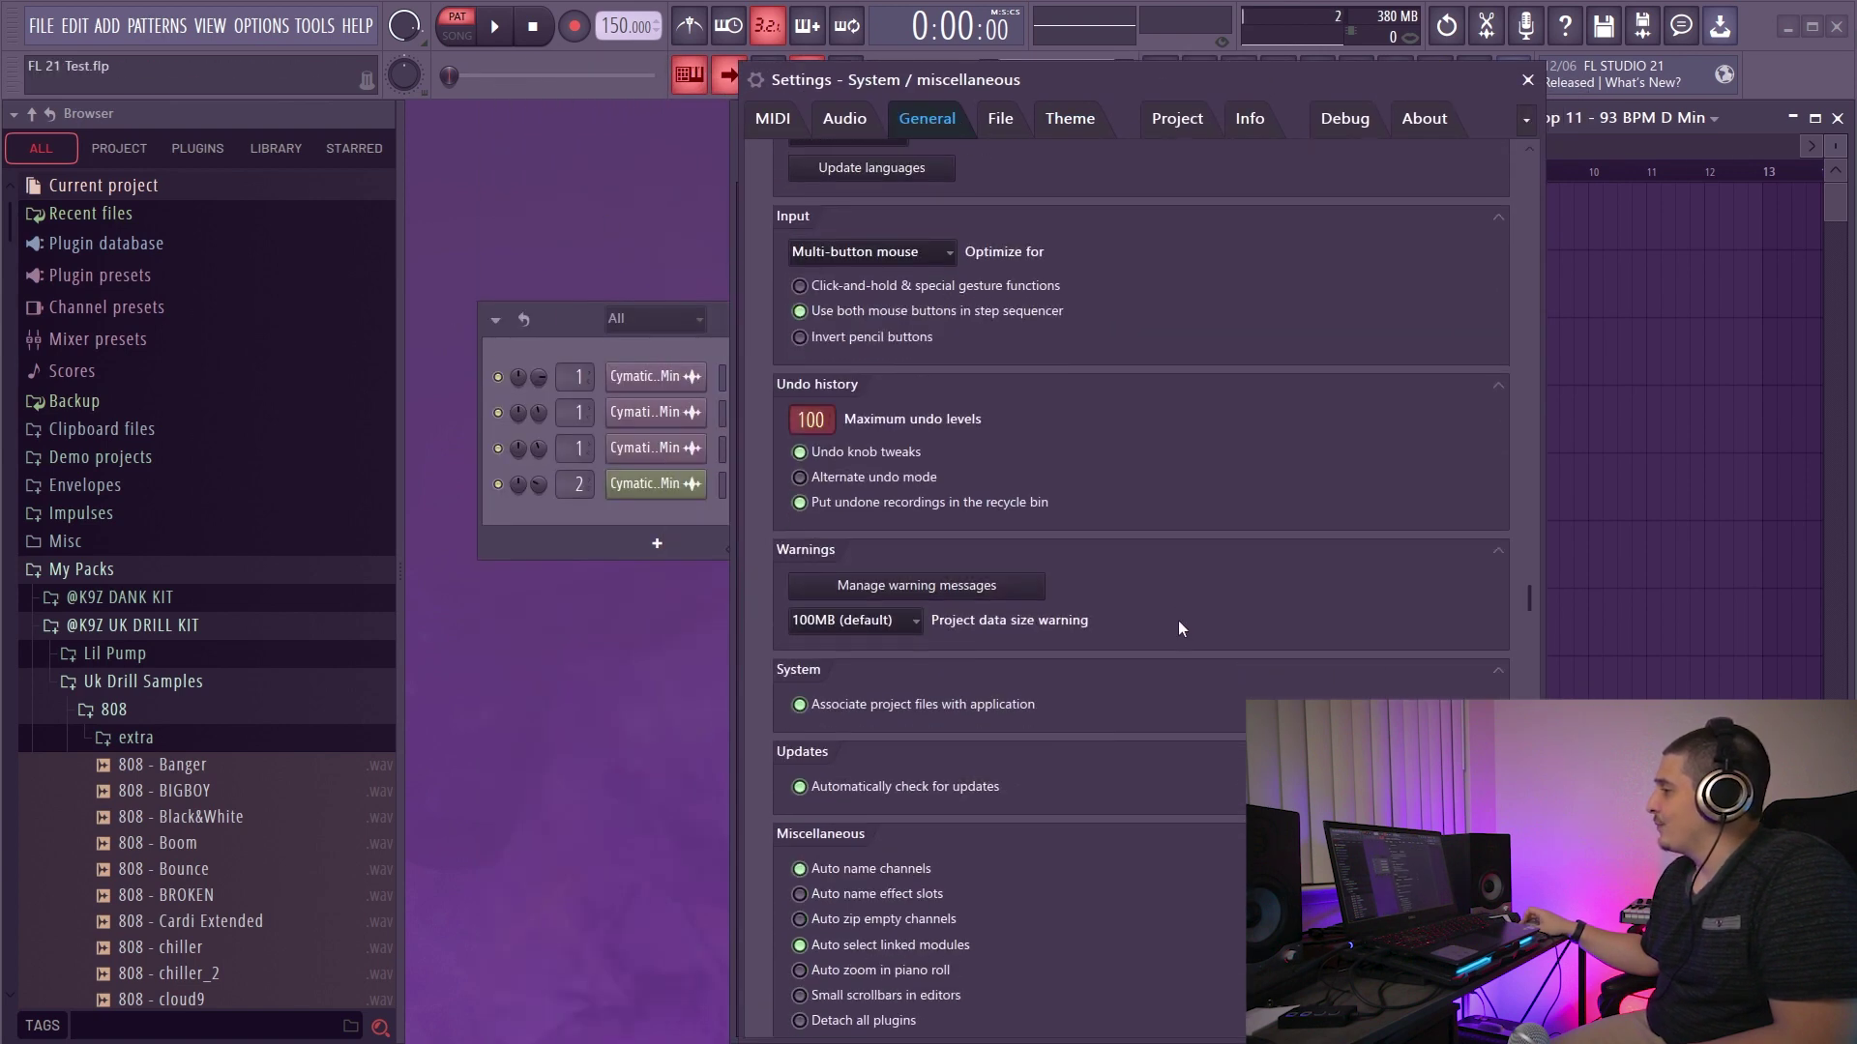
scroll(1209, 625, up, 2)
scroll(1095, 652, down, 5)
scroll(1132, 634, up, 7)
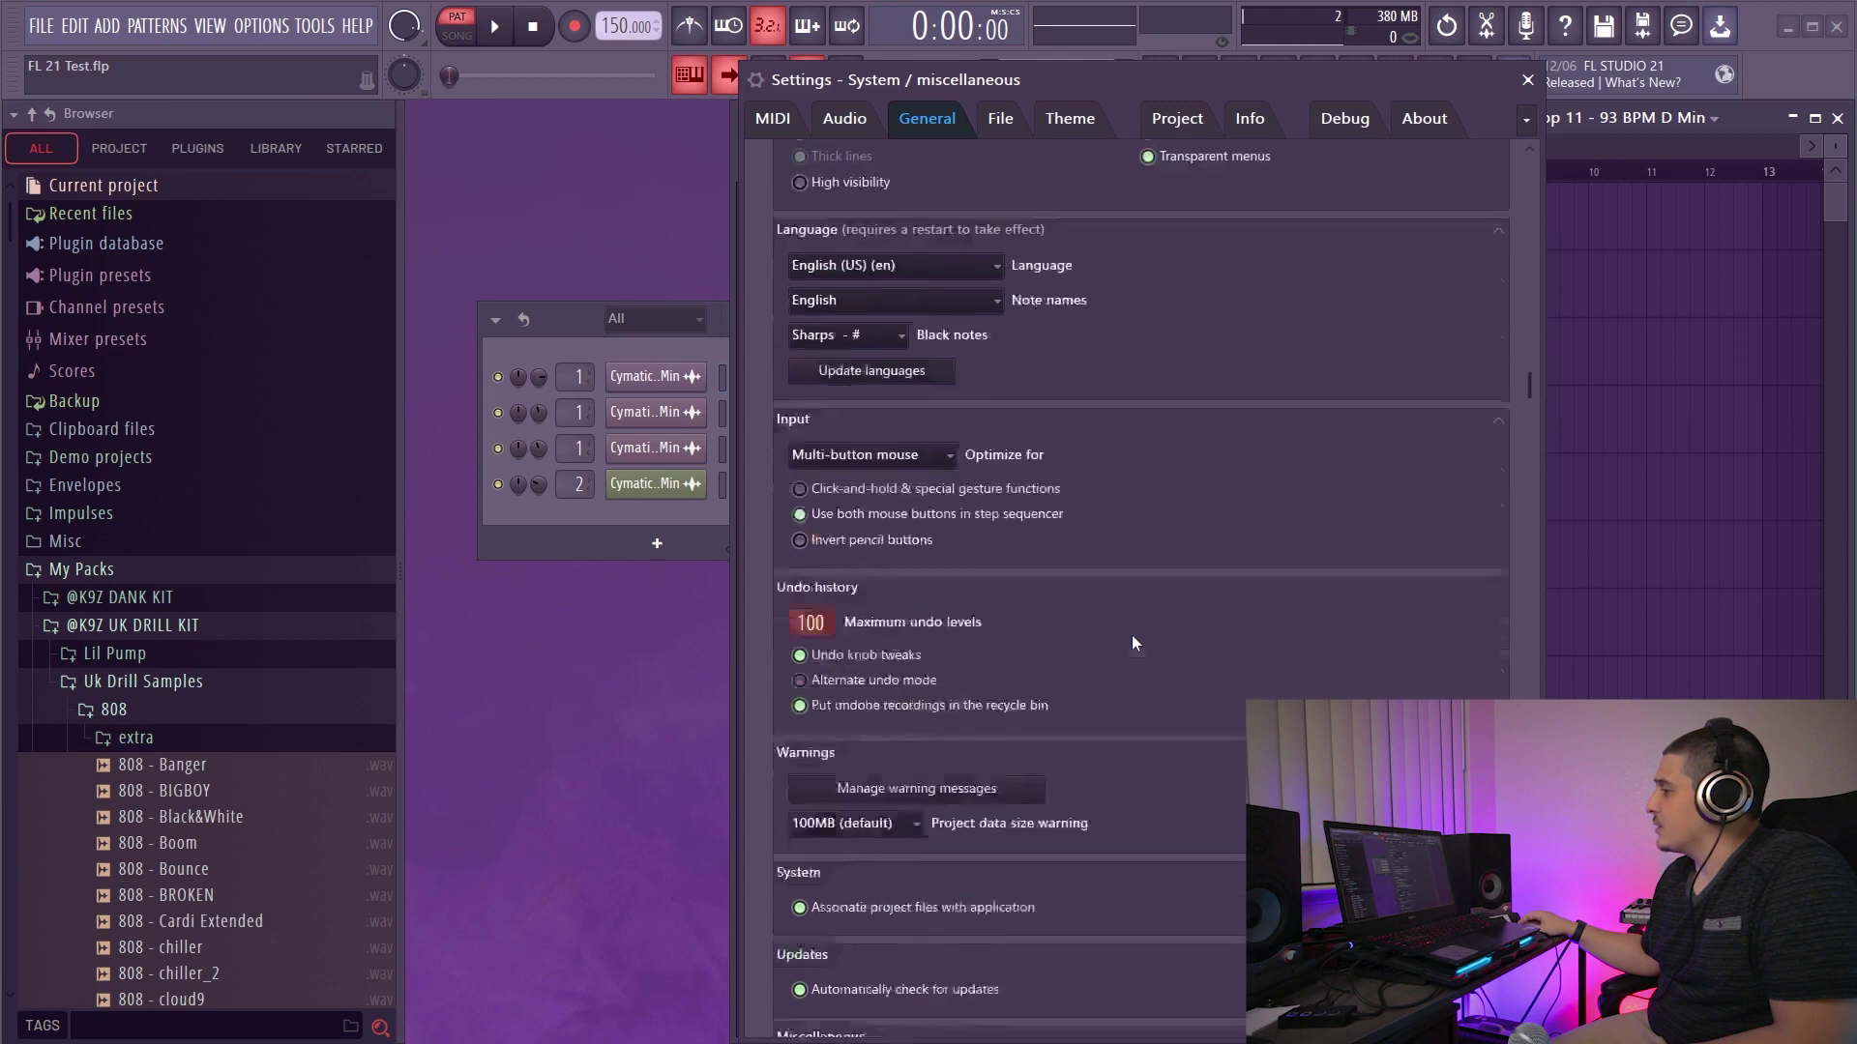
click(1000, 117)
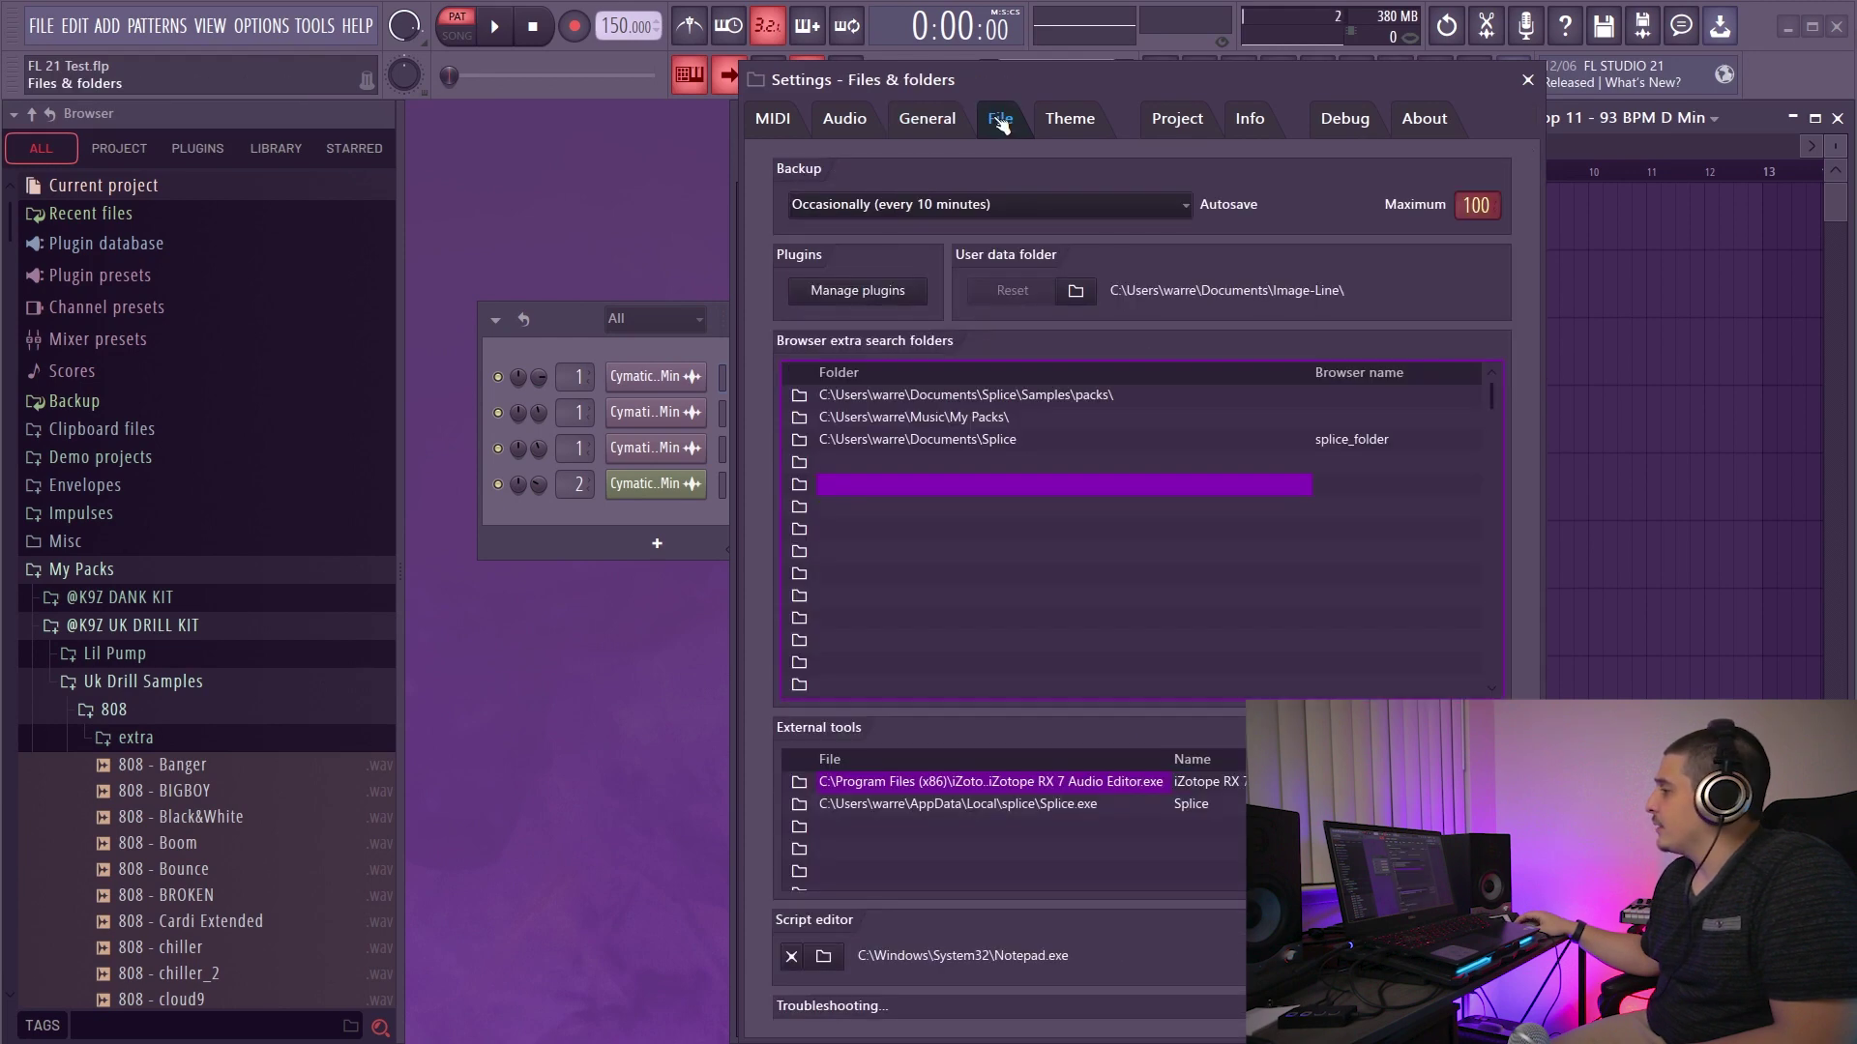
click(914, 118)
click(842, 129)
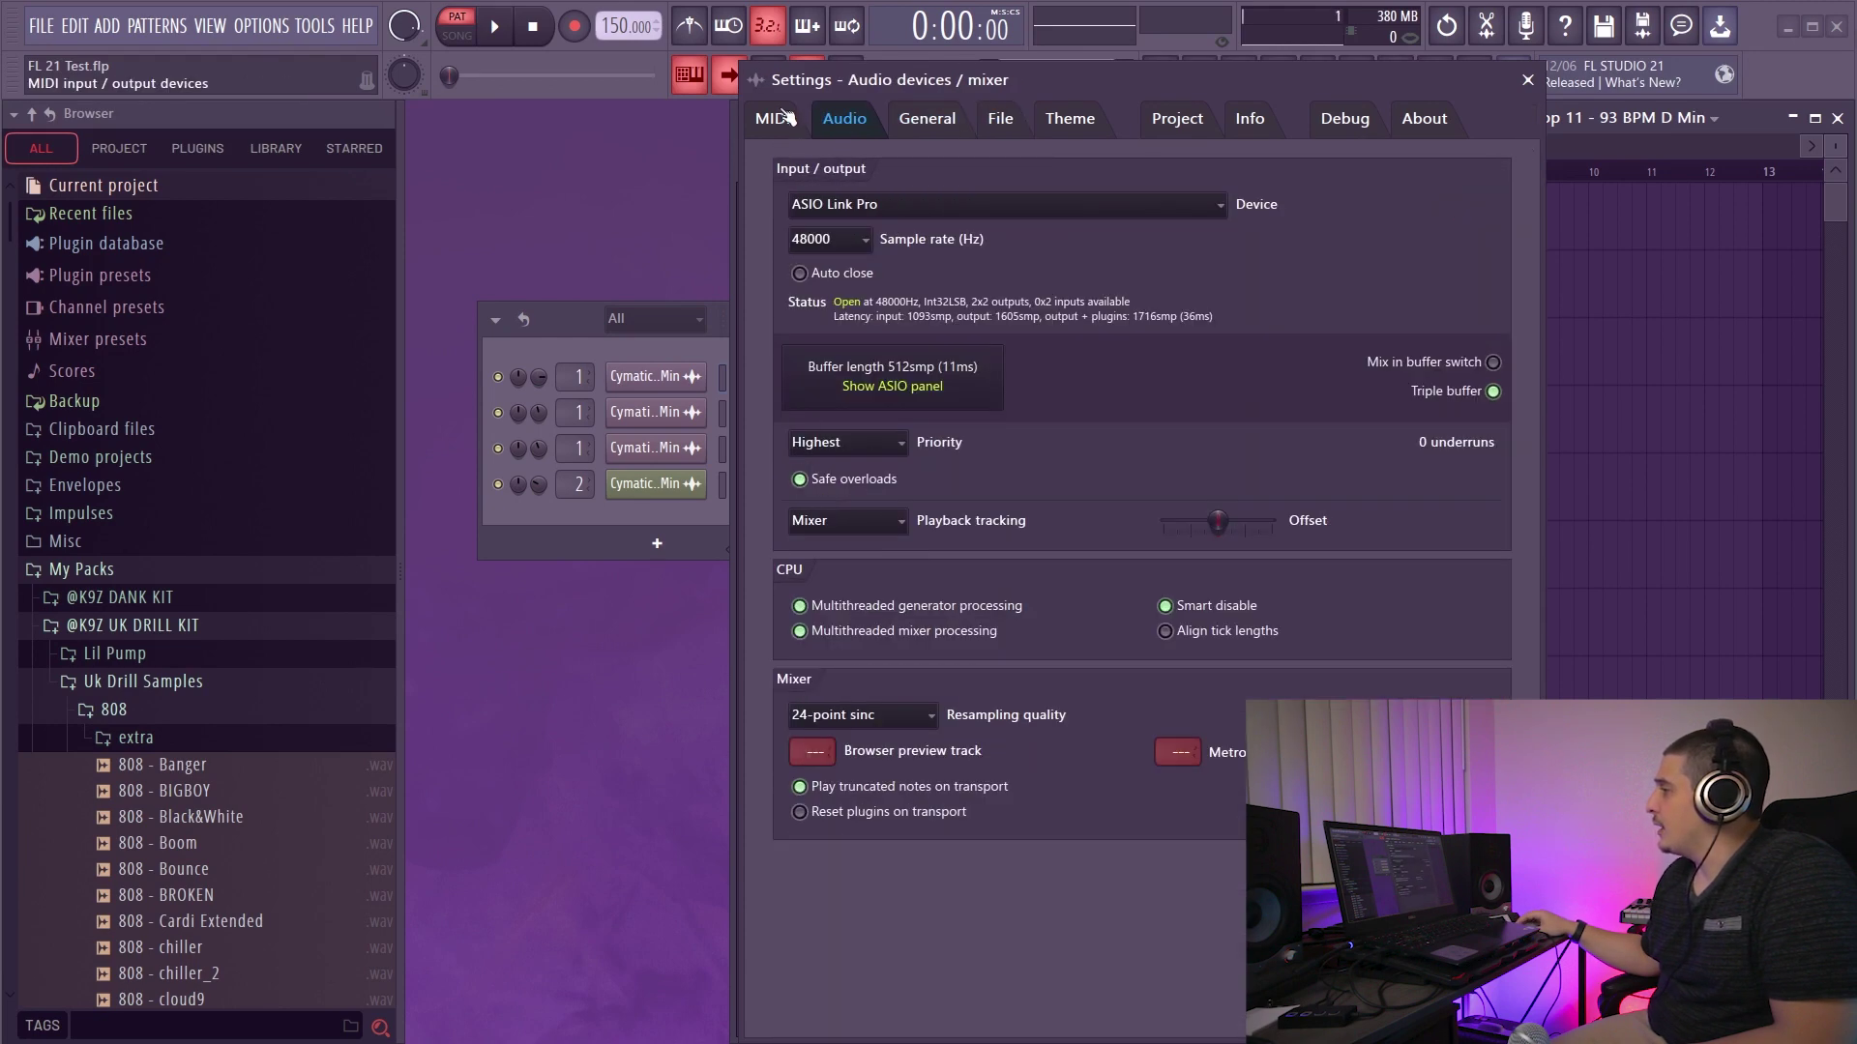
click(1070, 118)
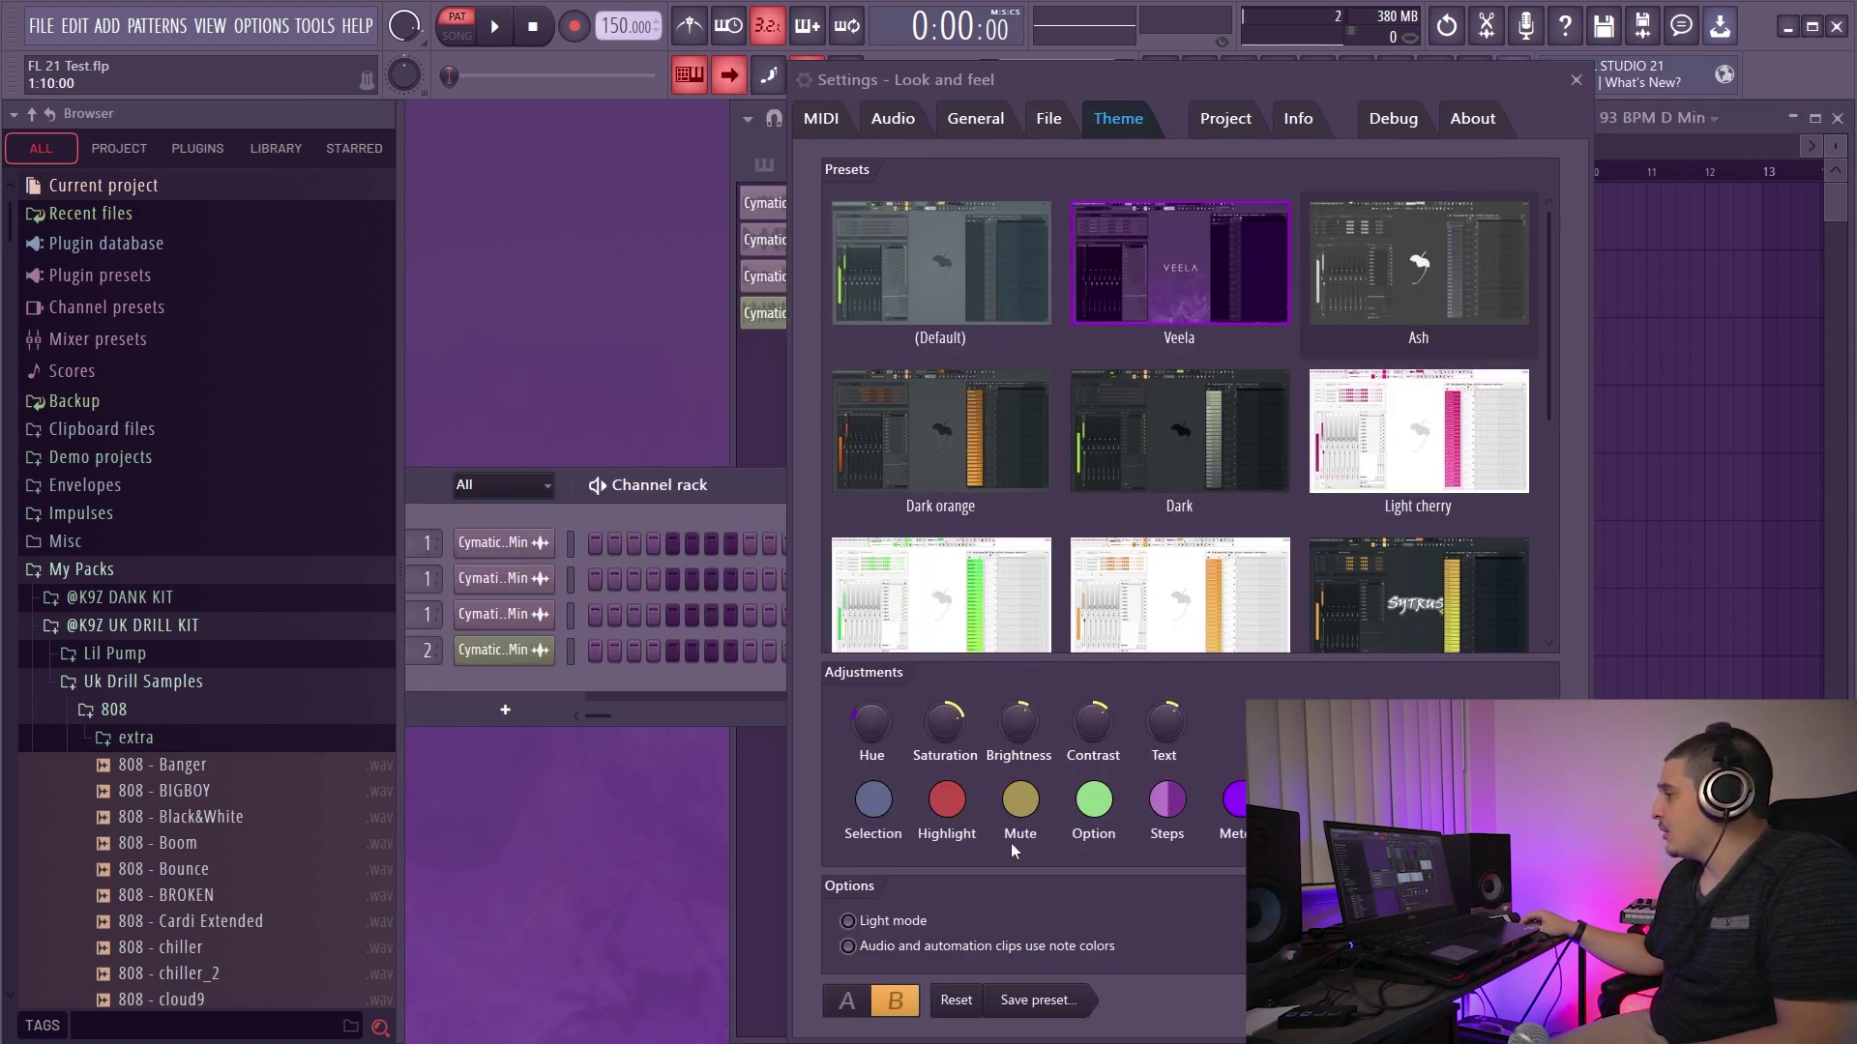
Step: Set the theme's odd step colour to Orchid #C697CB and the even step colour to Dark Slate Blue #592060, and accept
click(1170, 800)
drag(725, 197, 1119, 179)
click(1225, 364)
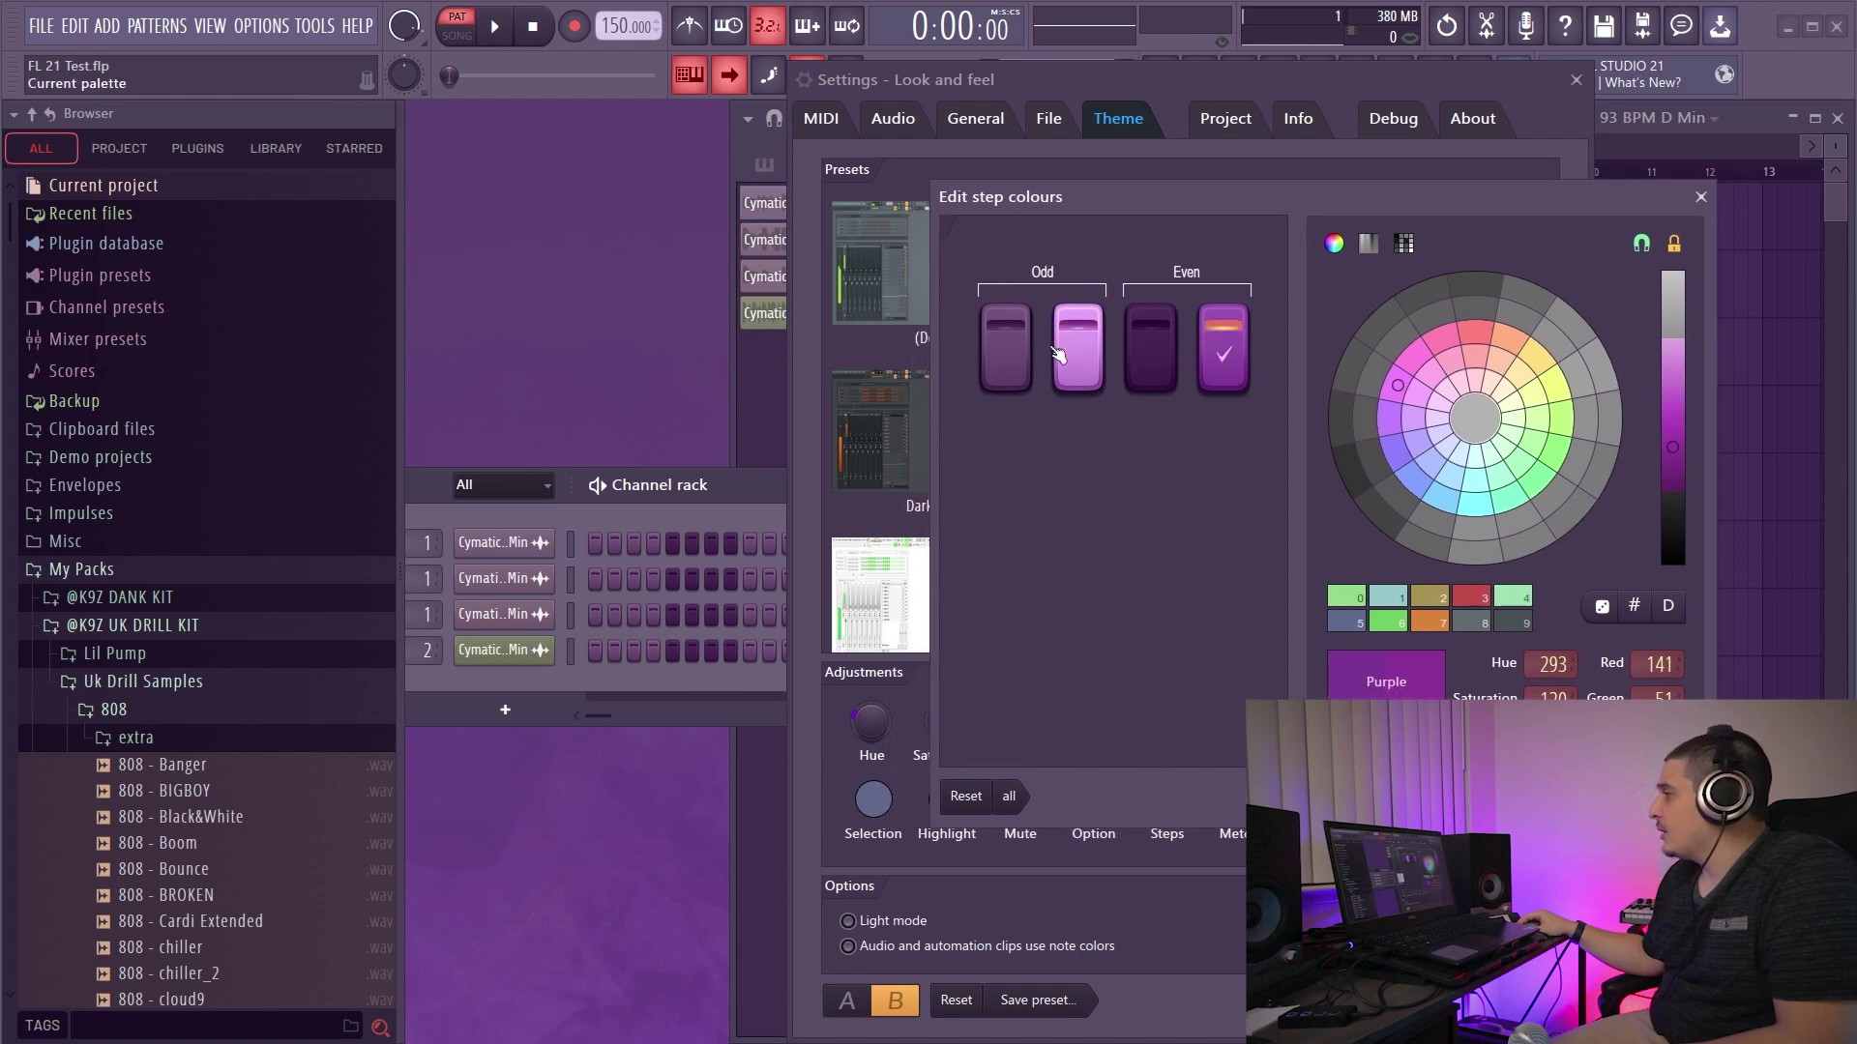
click(1060, 354)
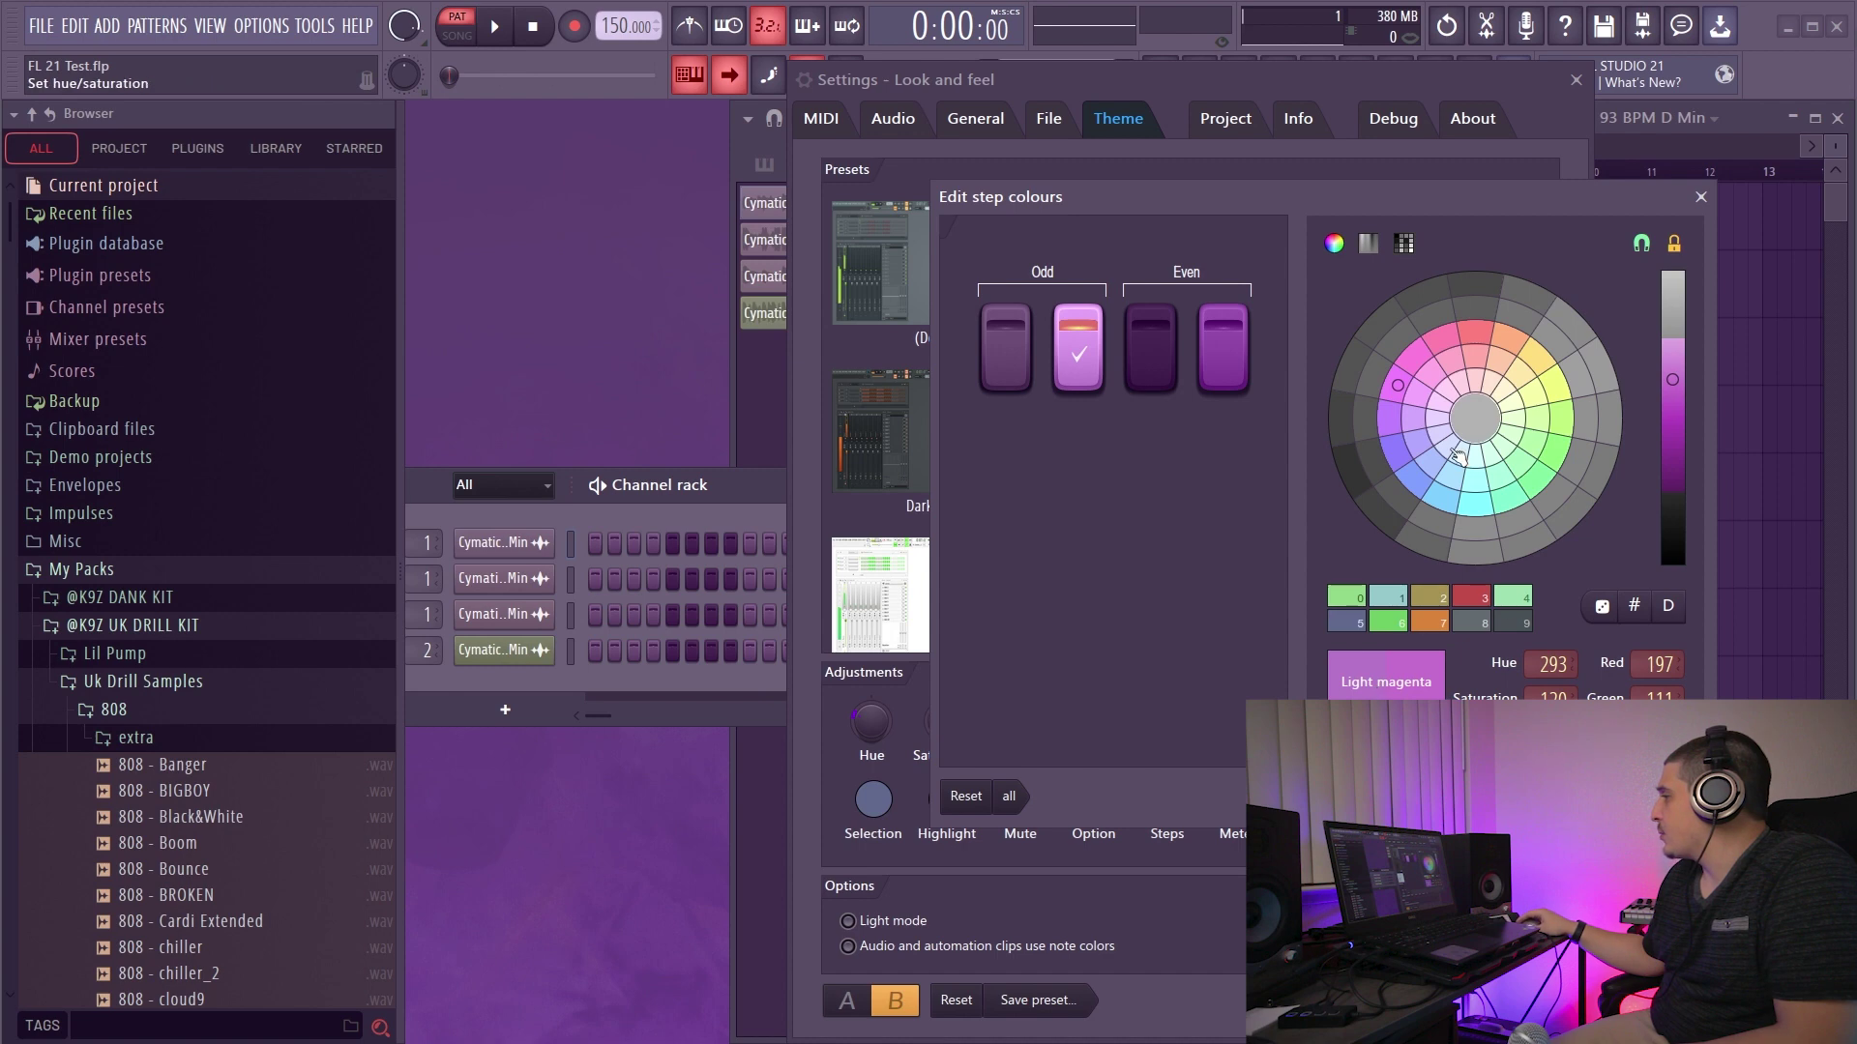
drag(1405, 404, 1482, 410)
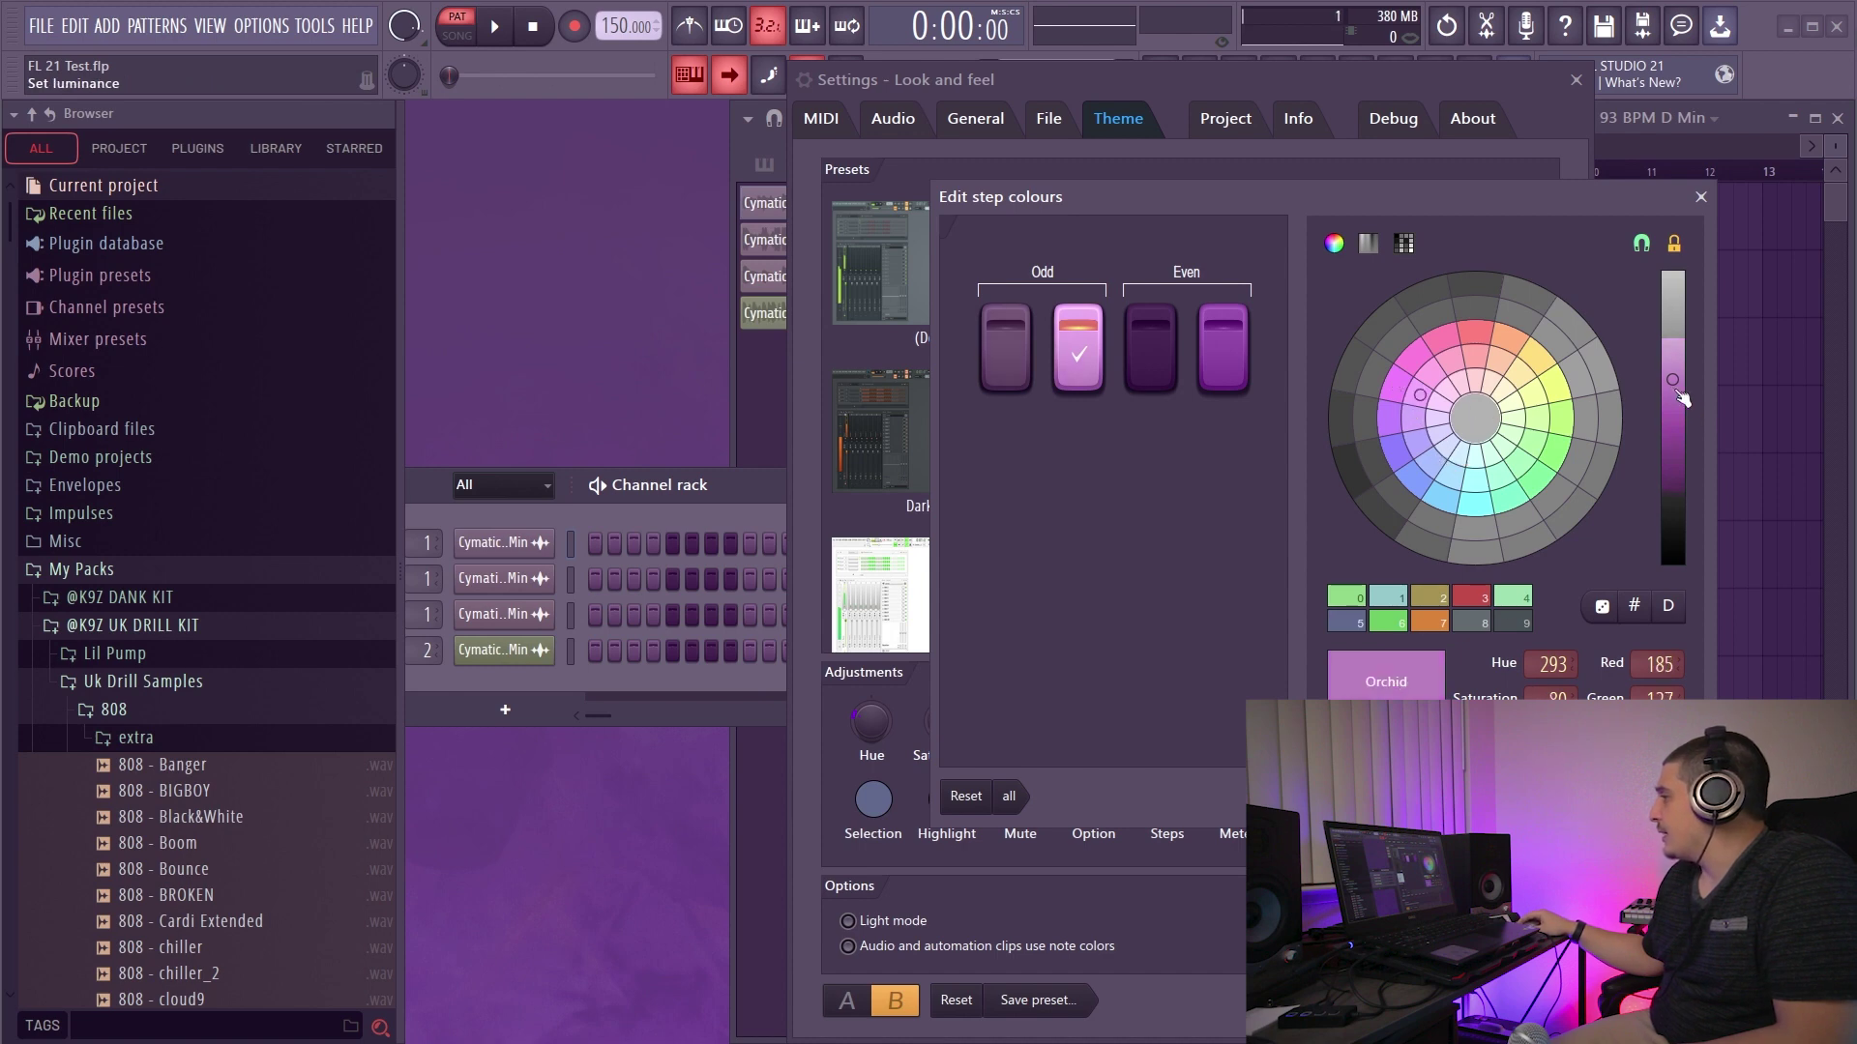
drag(1676, 391, 1673, 360)
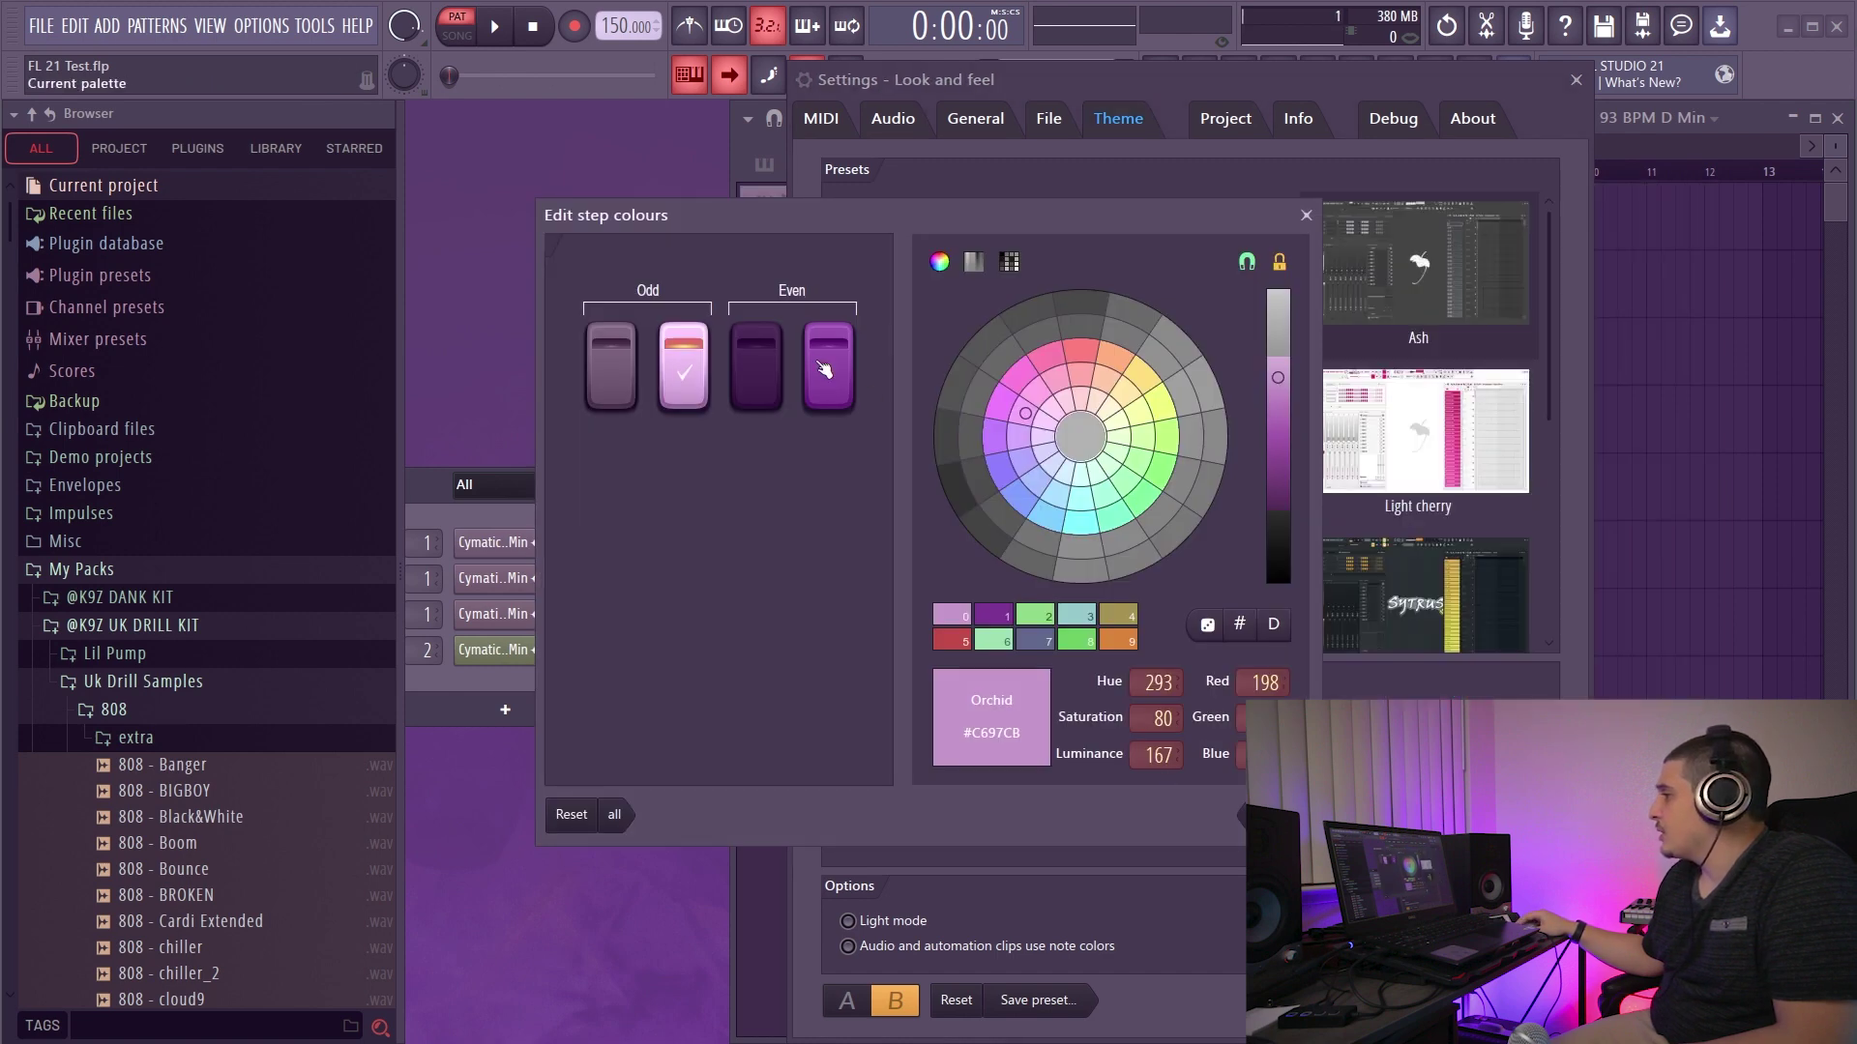
click(825, 369)
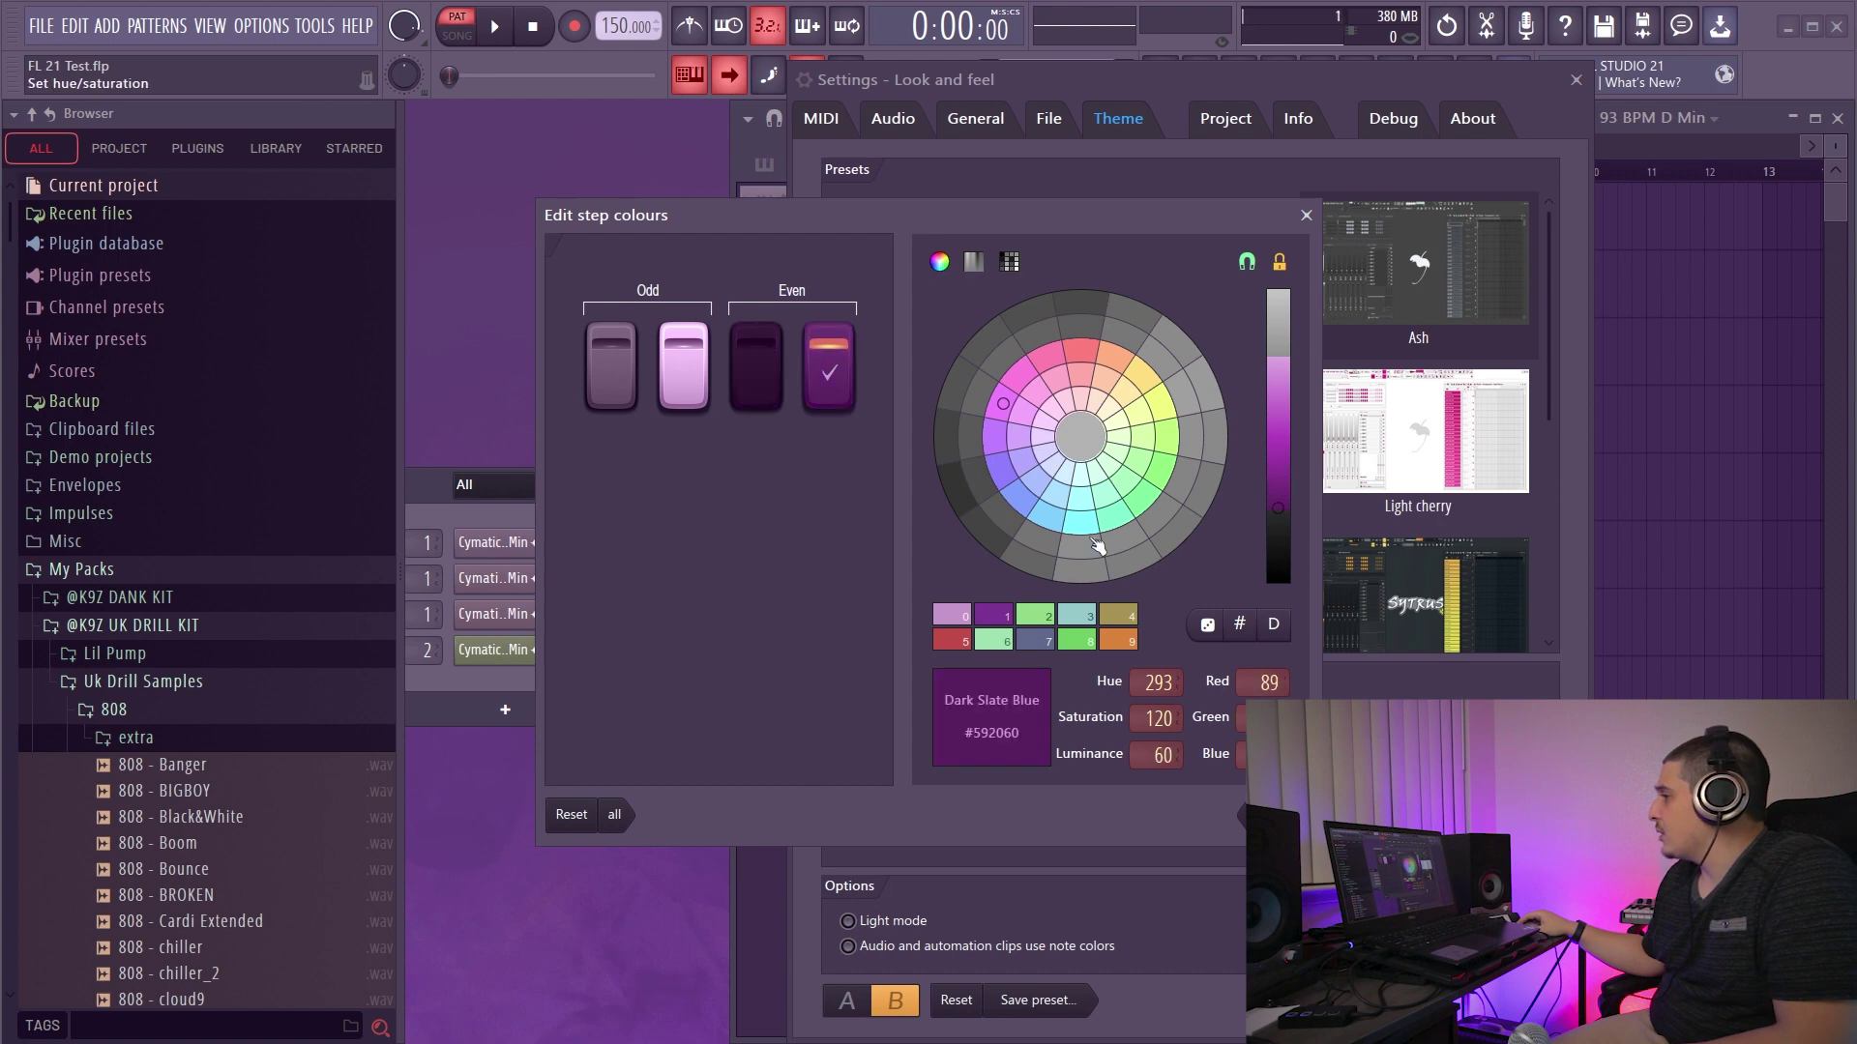
click(1272, 814)
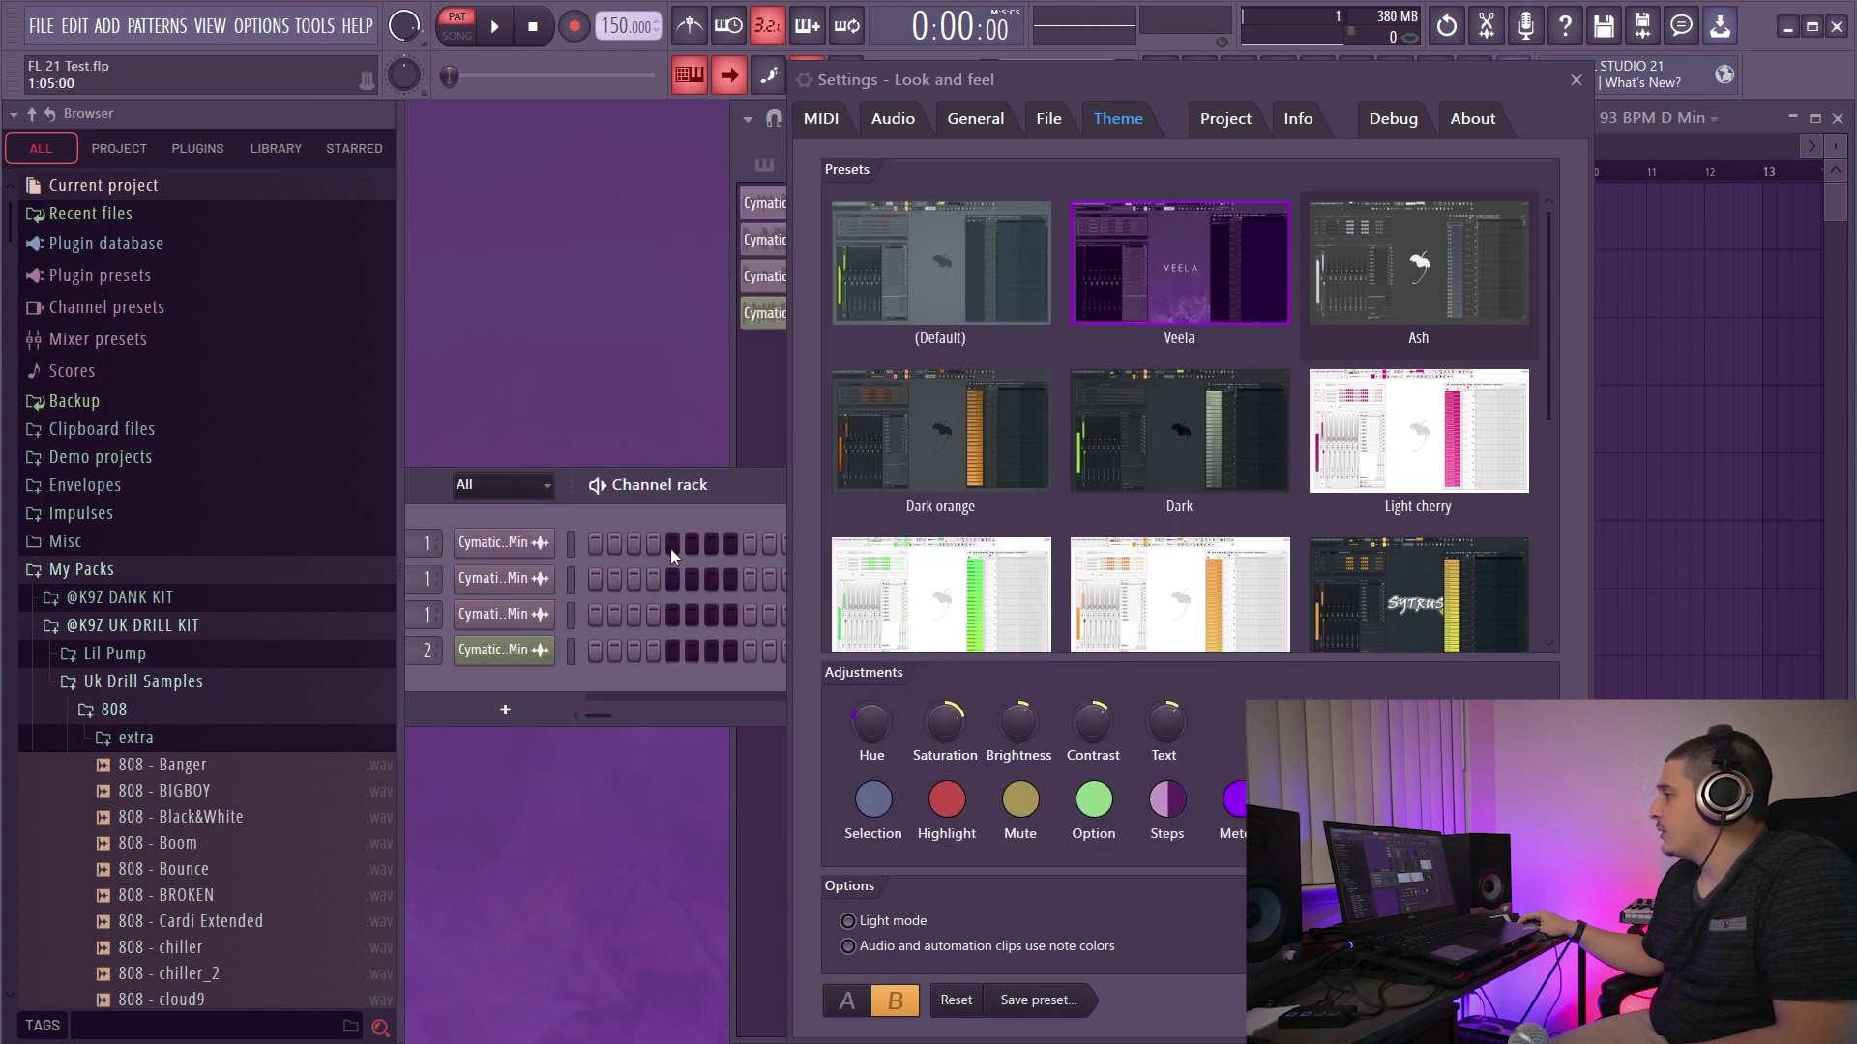
Step: Change the theme's even step colour to a pinkish red, accept it and toggle some first-channel steps in the channel rack to preview it
click(1167, 800)
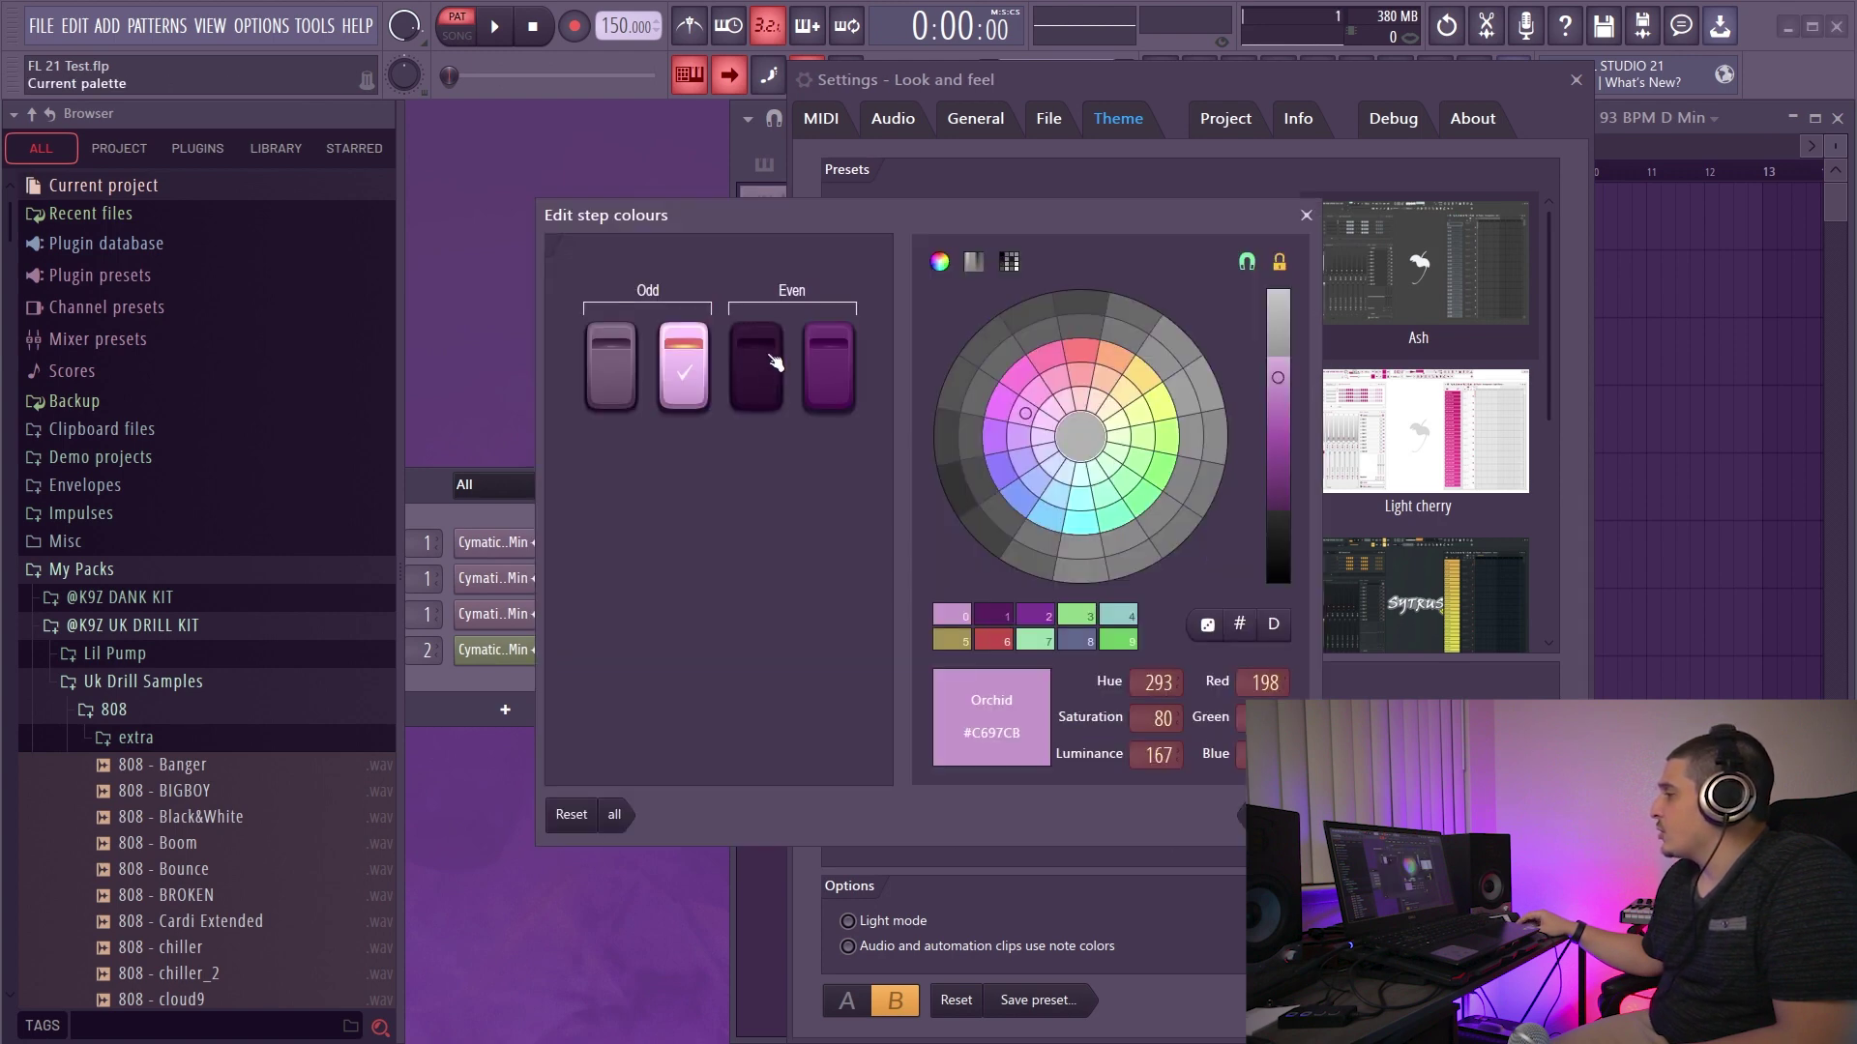
drag(771, 374, 1068, 384)
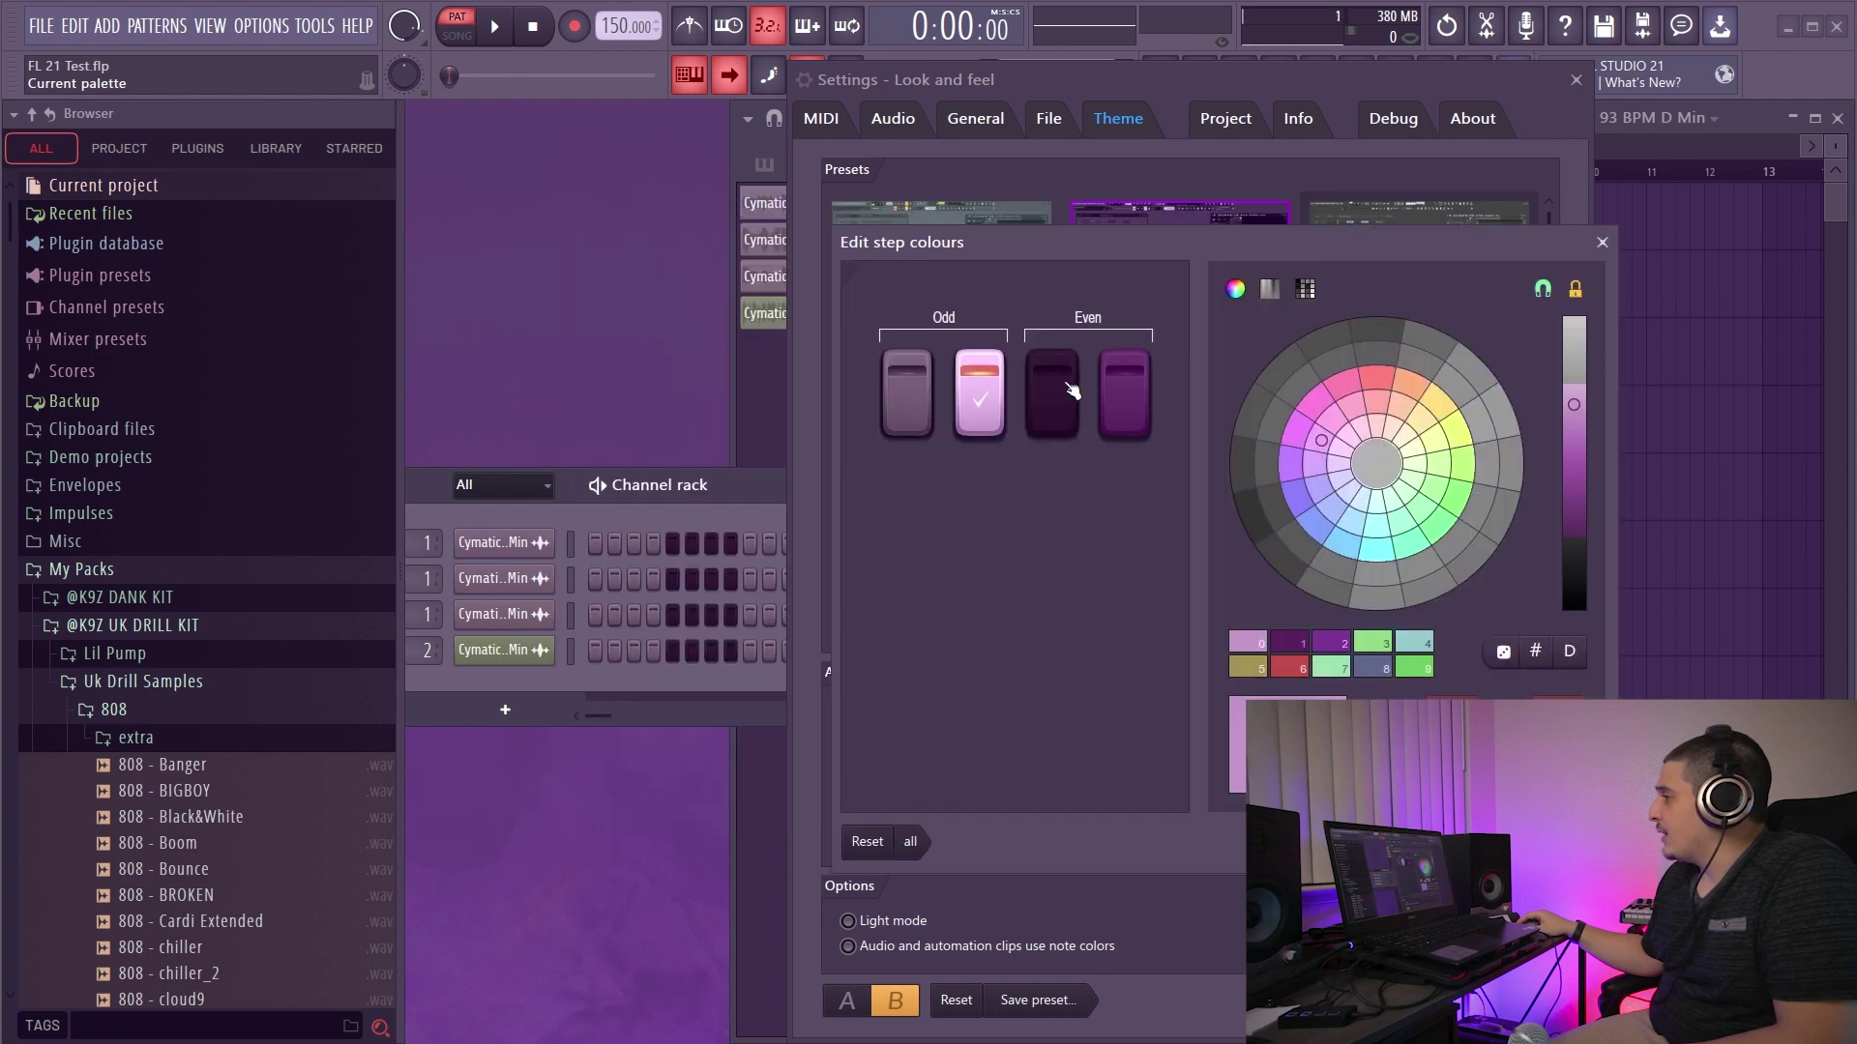
click(1130, 387)
click(1433, 447)
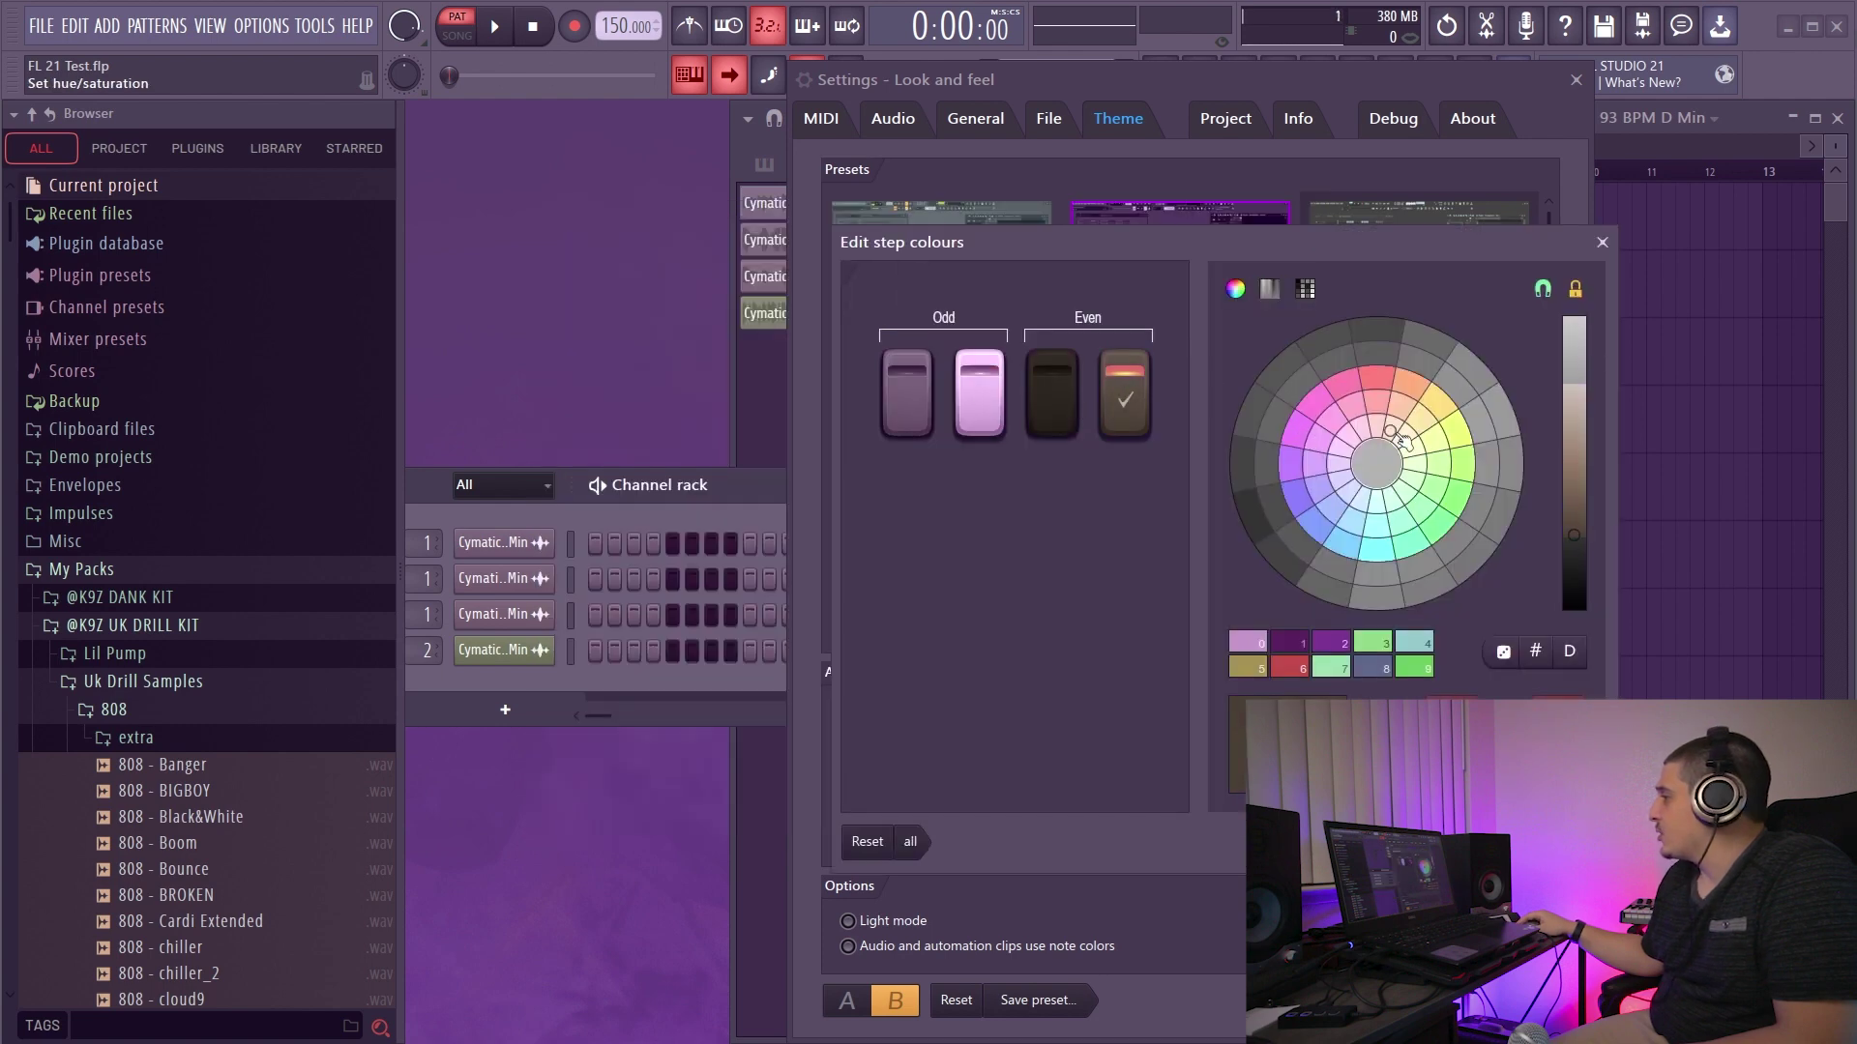
drag(1432, 450, 1437, 404)
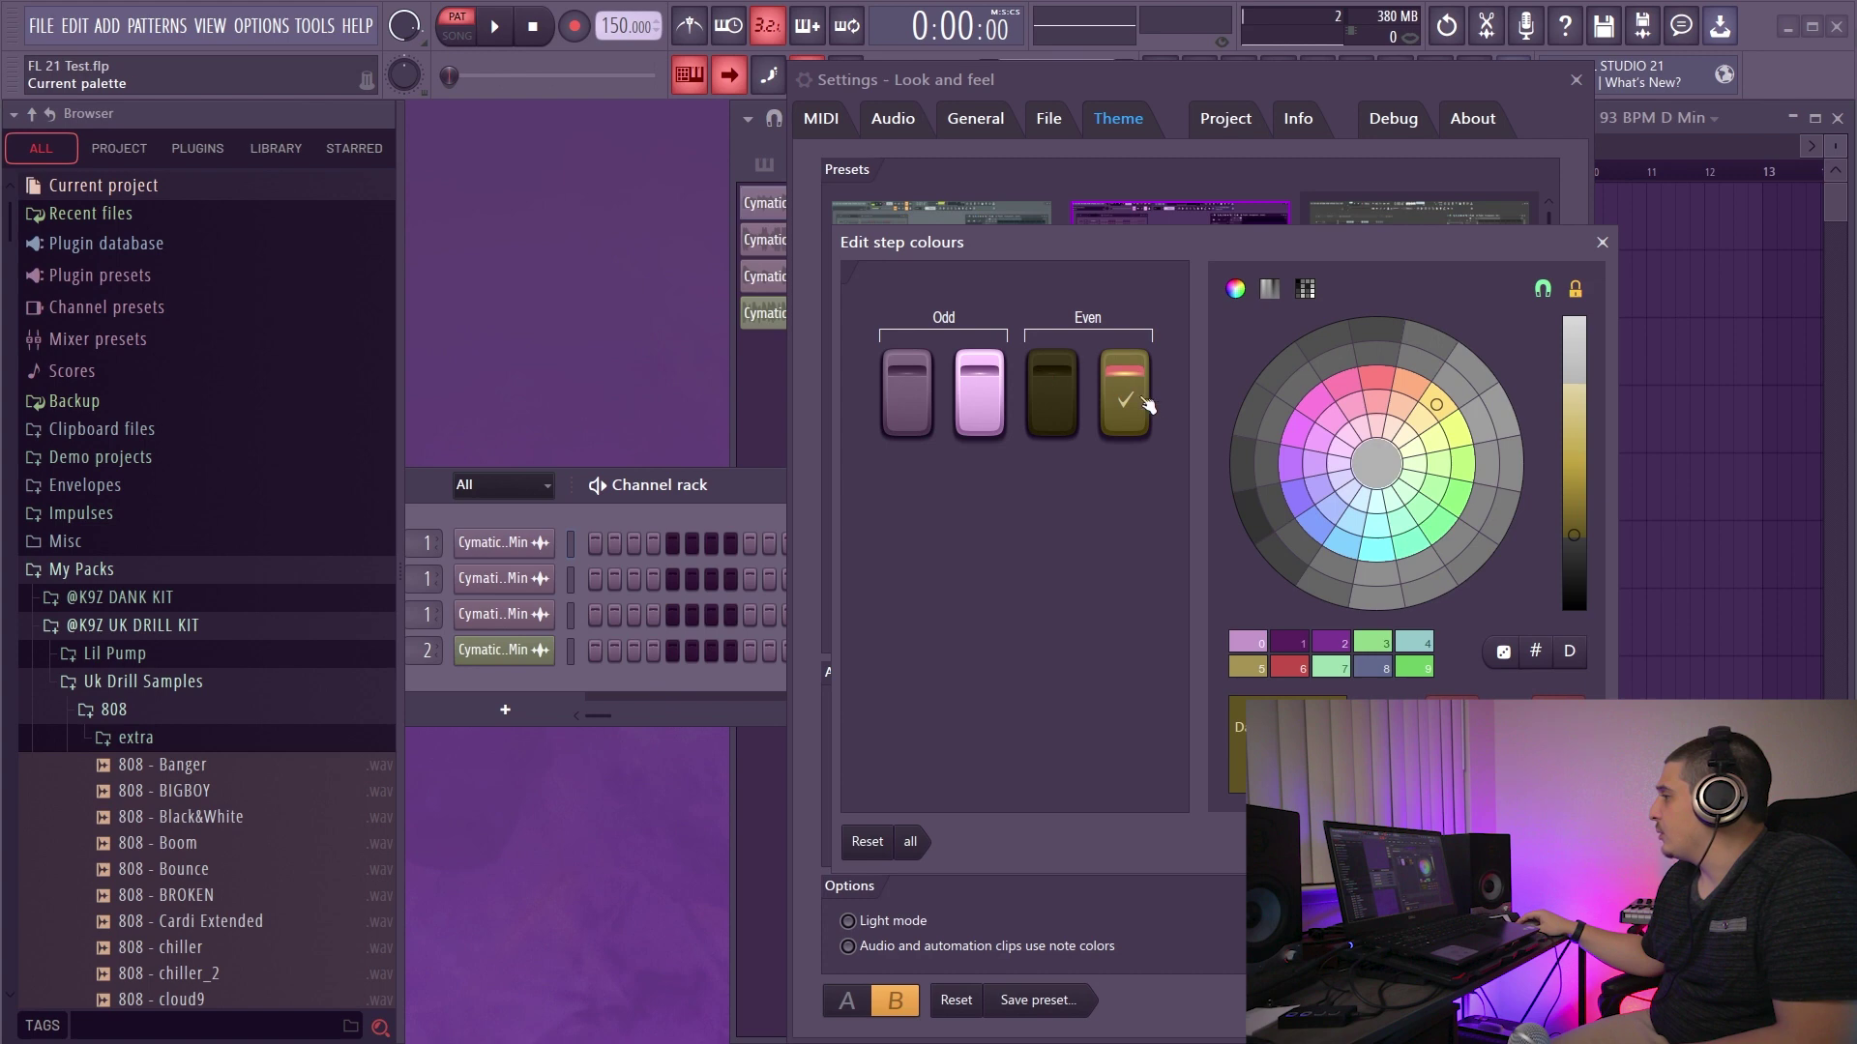
click(1345, 385)
click(1548, 842)
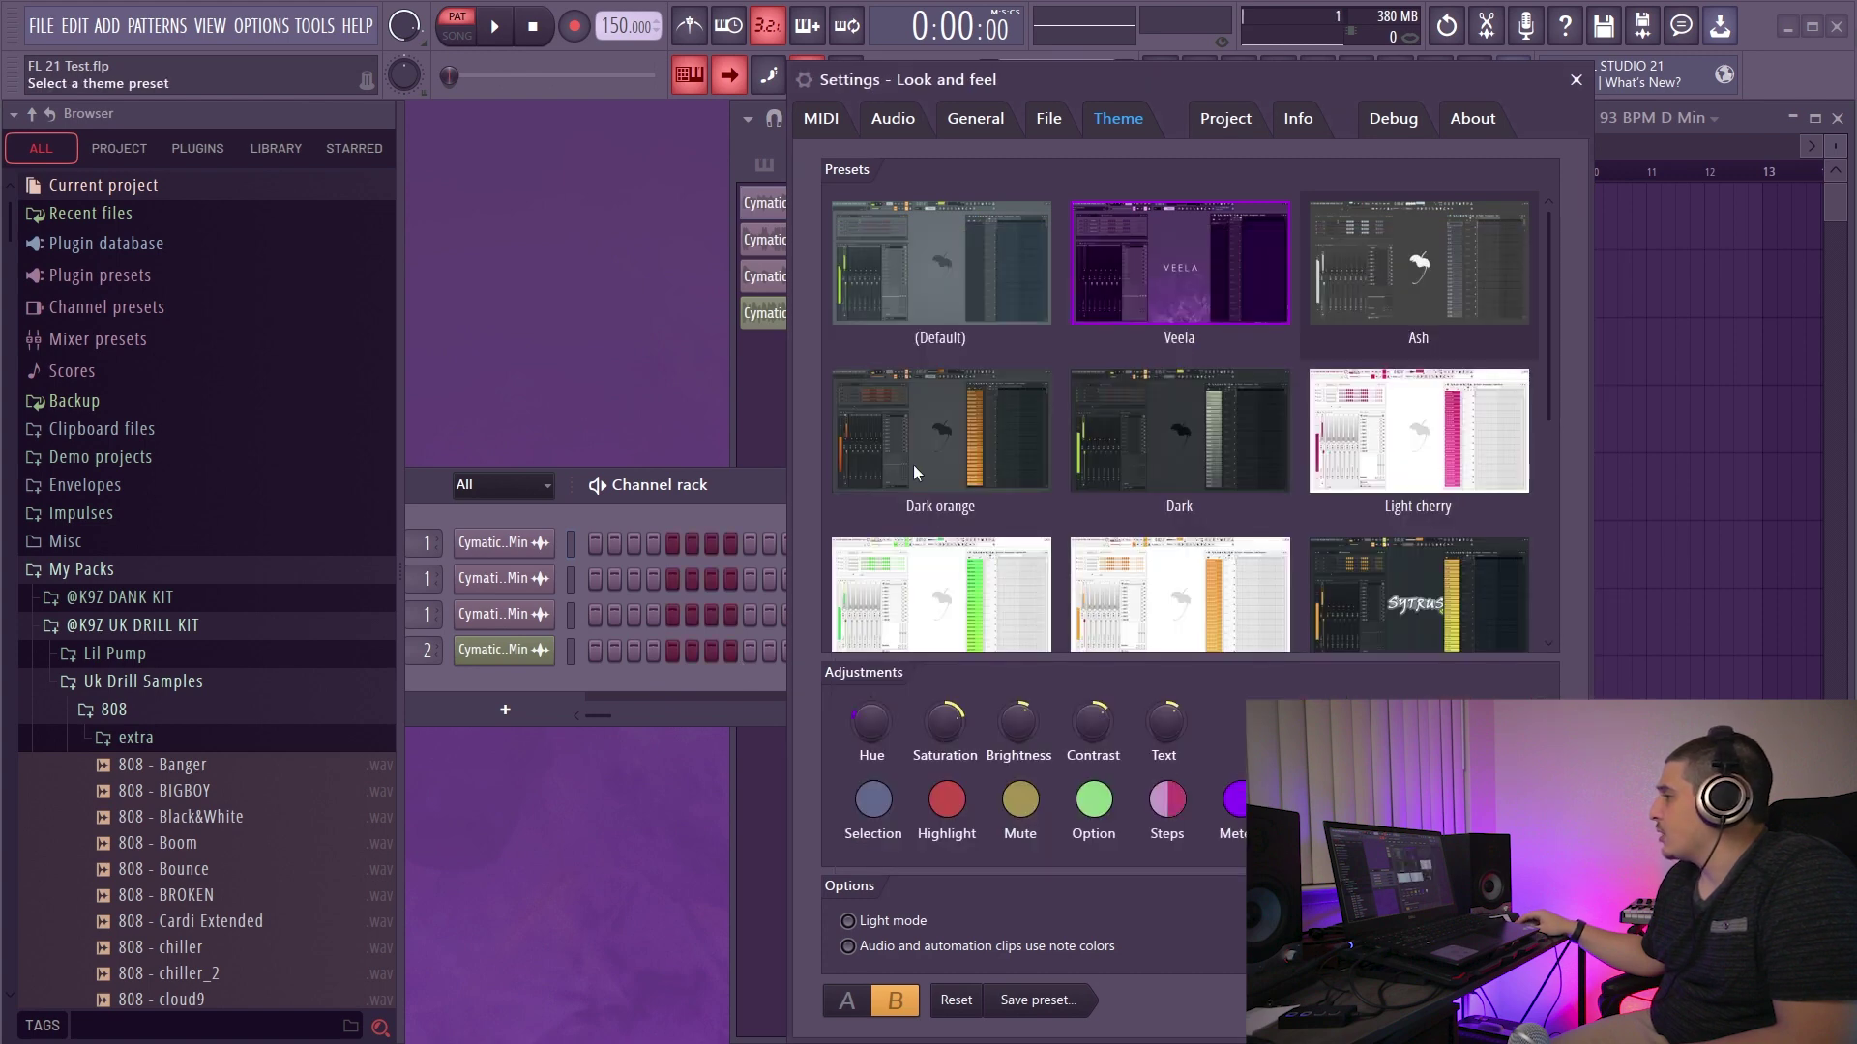
drag(731, 544, 643, 538)
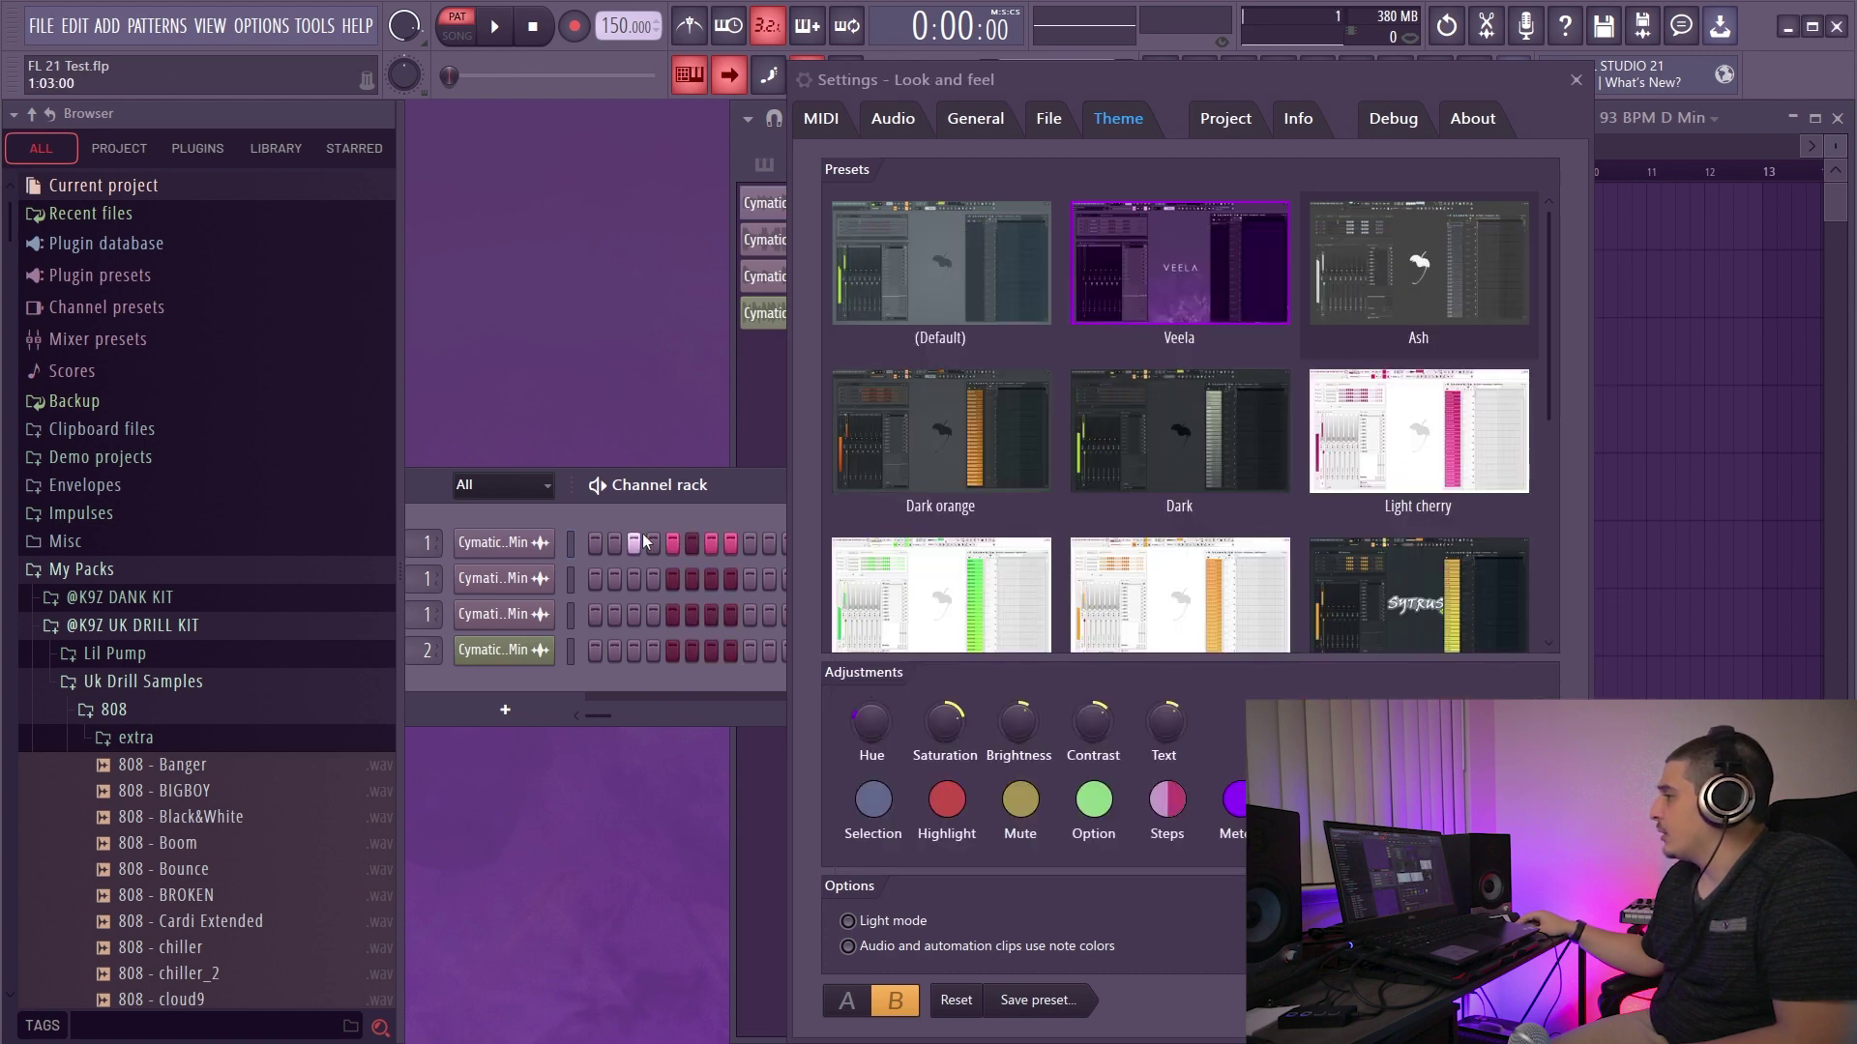
right_click(711, 546)
Step: Unlock the safe colours, set the theme's odd step colour to My Magenta #E500FF and preview it on the first channel's steps
drag(1155, 230, 1227, 232)
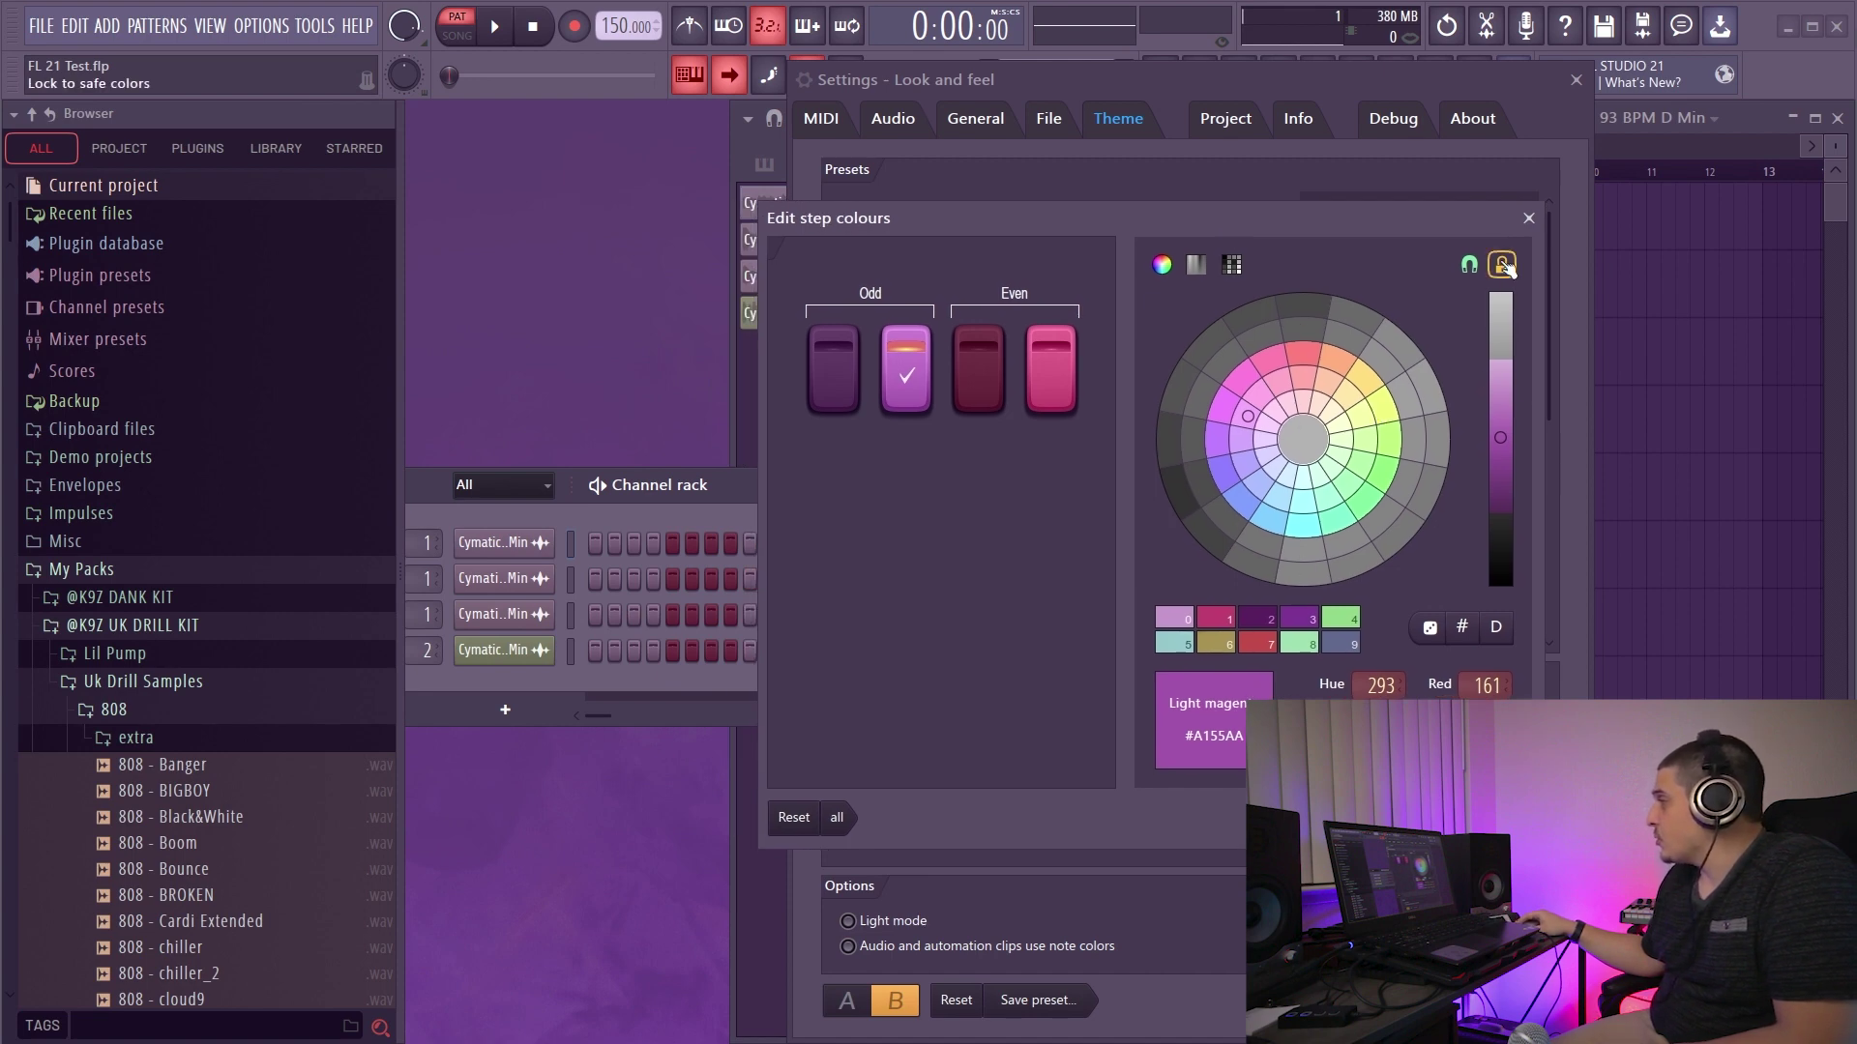
click(1504, 266)
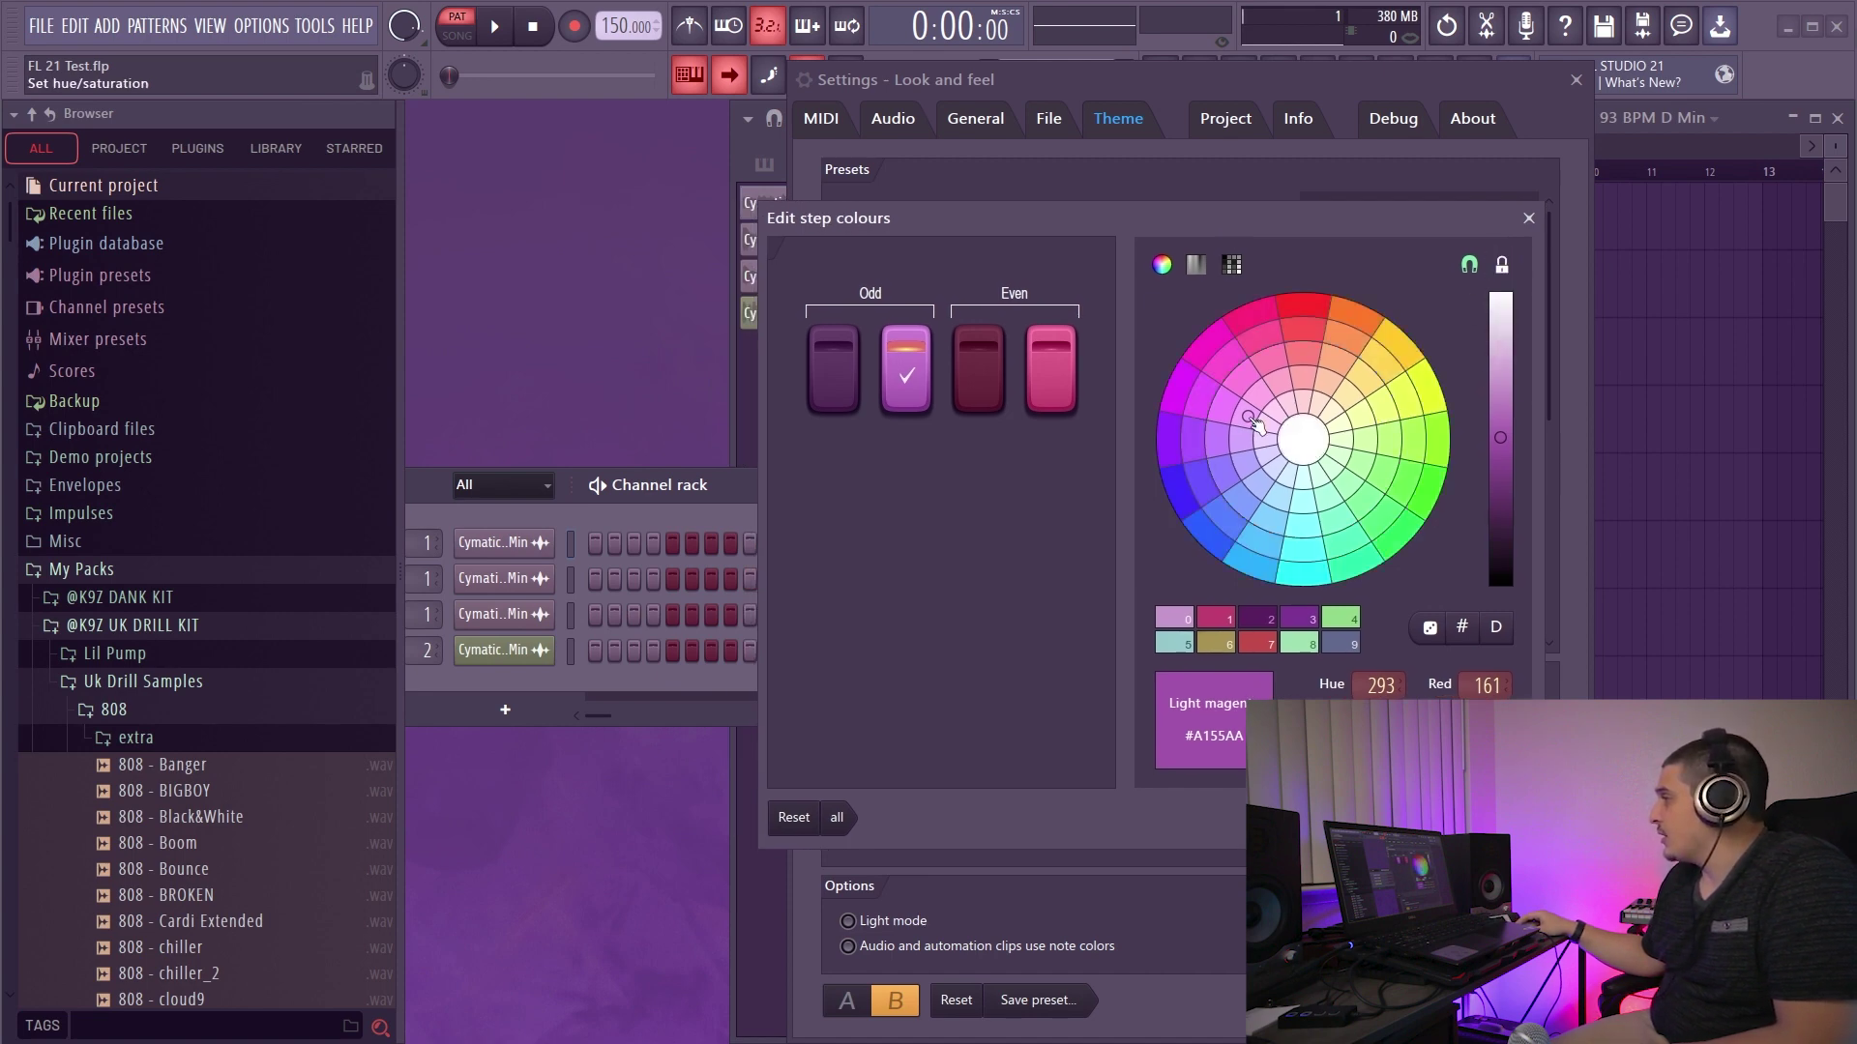
drag(1245, 418, 1171, 383)
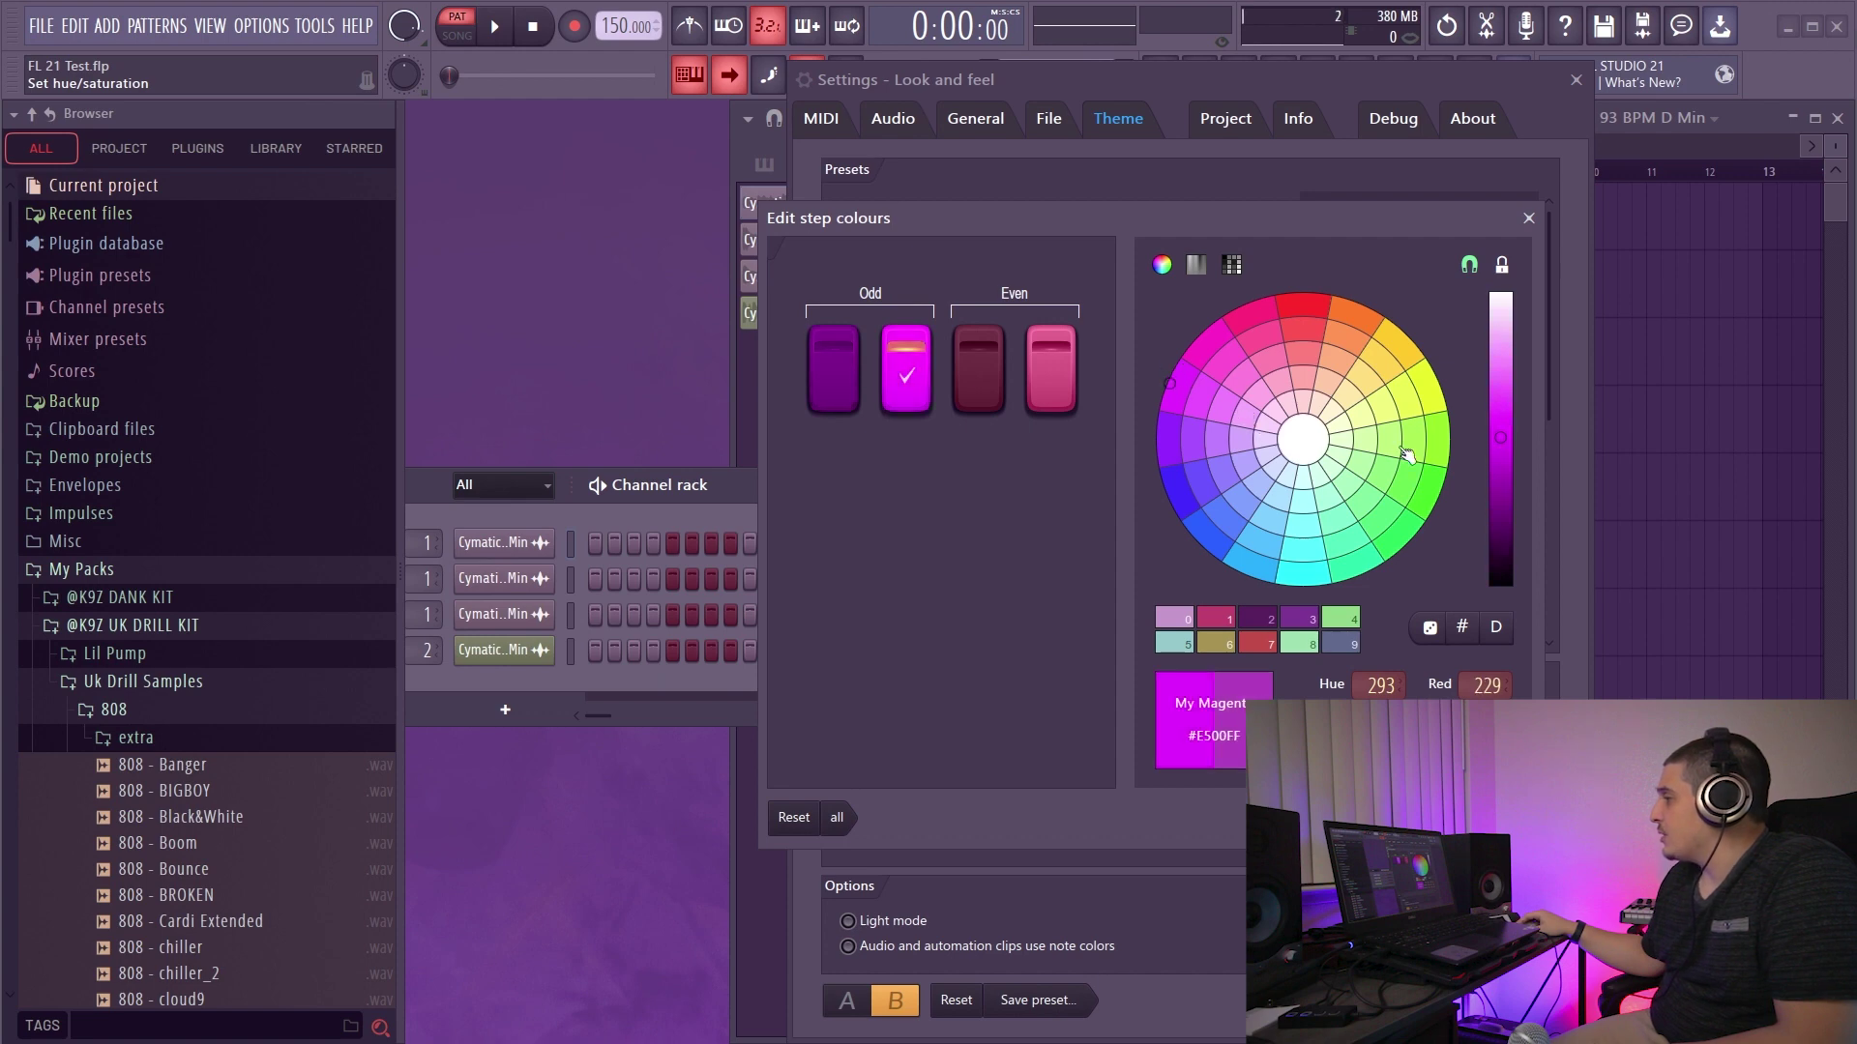
click(1528, 217)
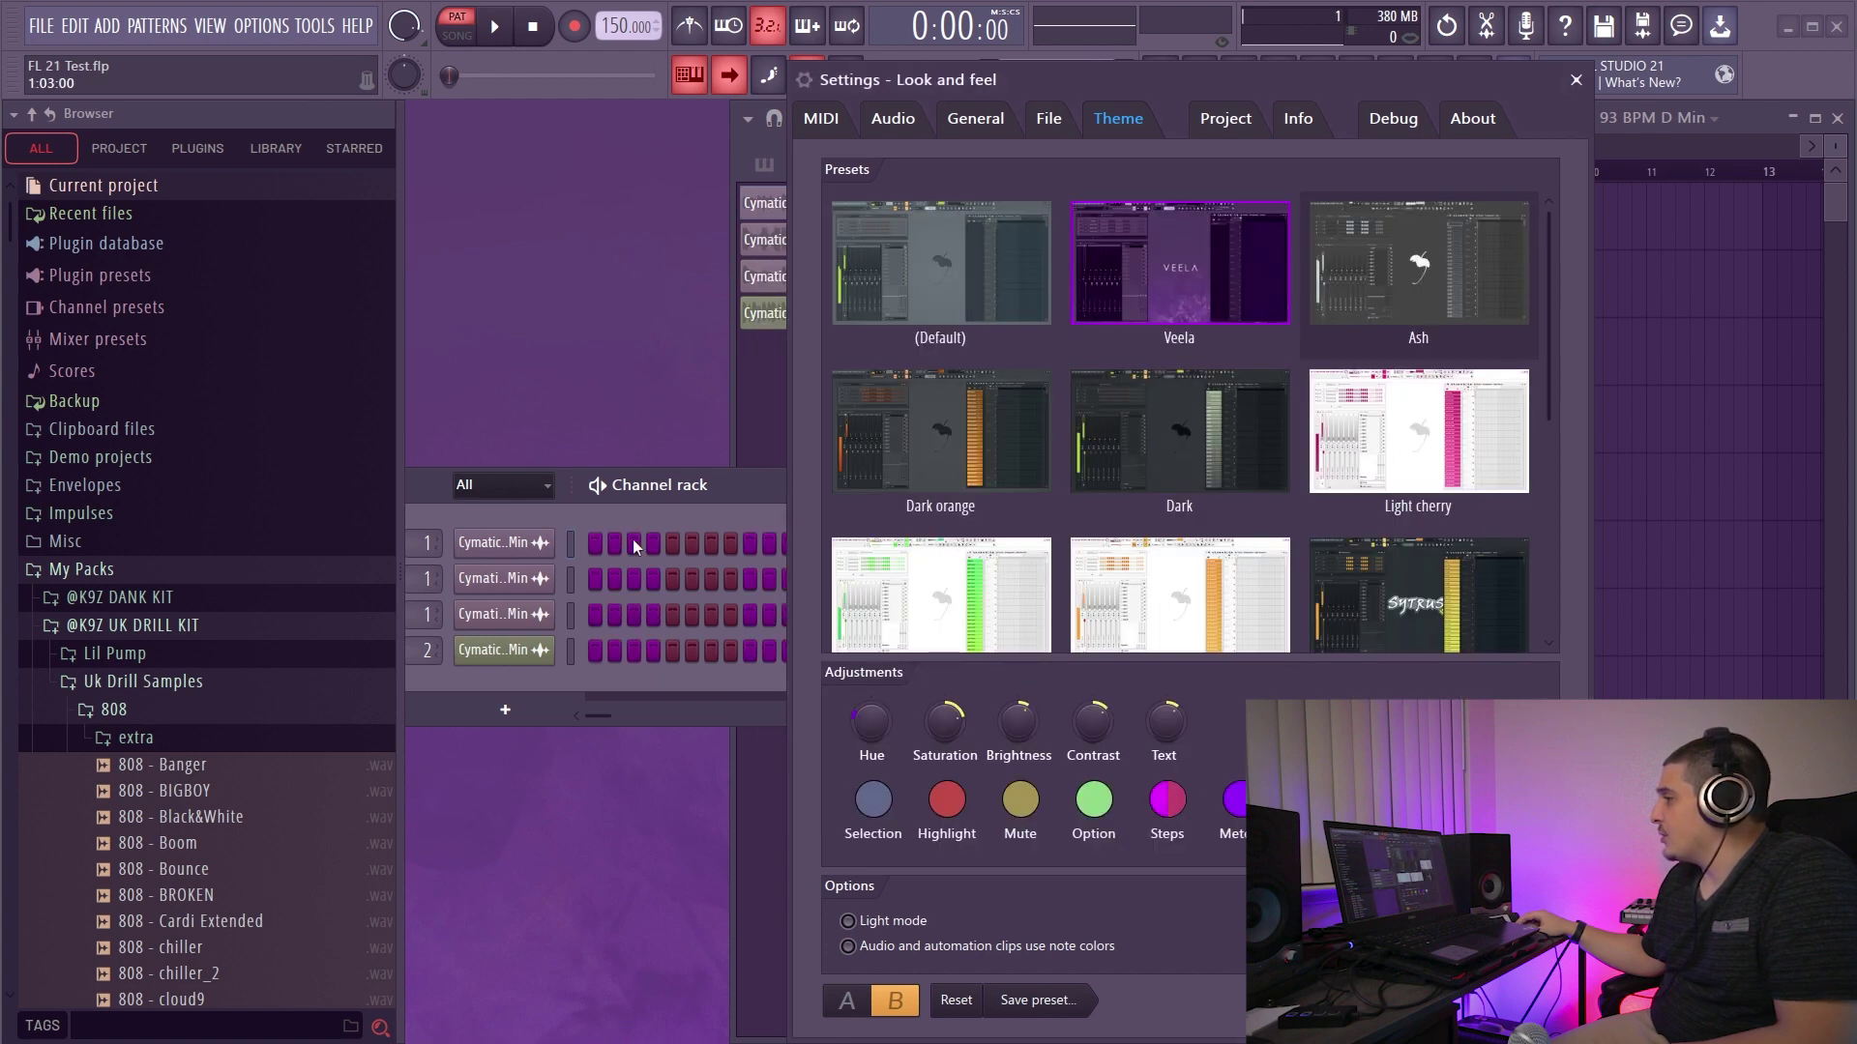
drag(635, 548, 745, 547)
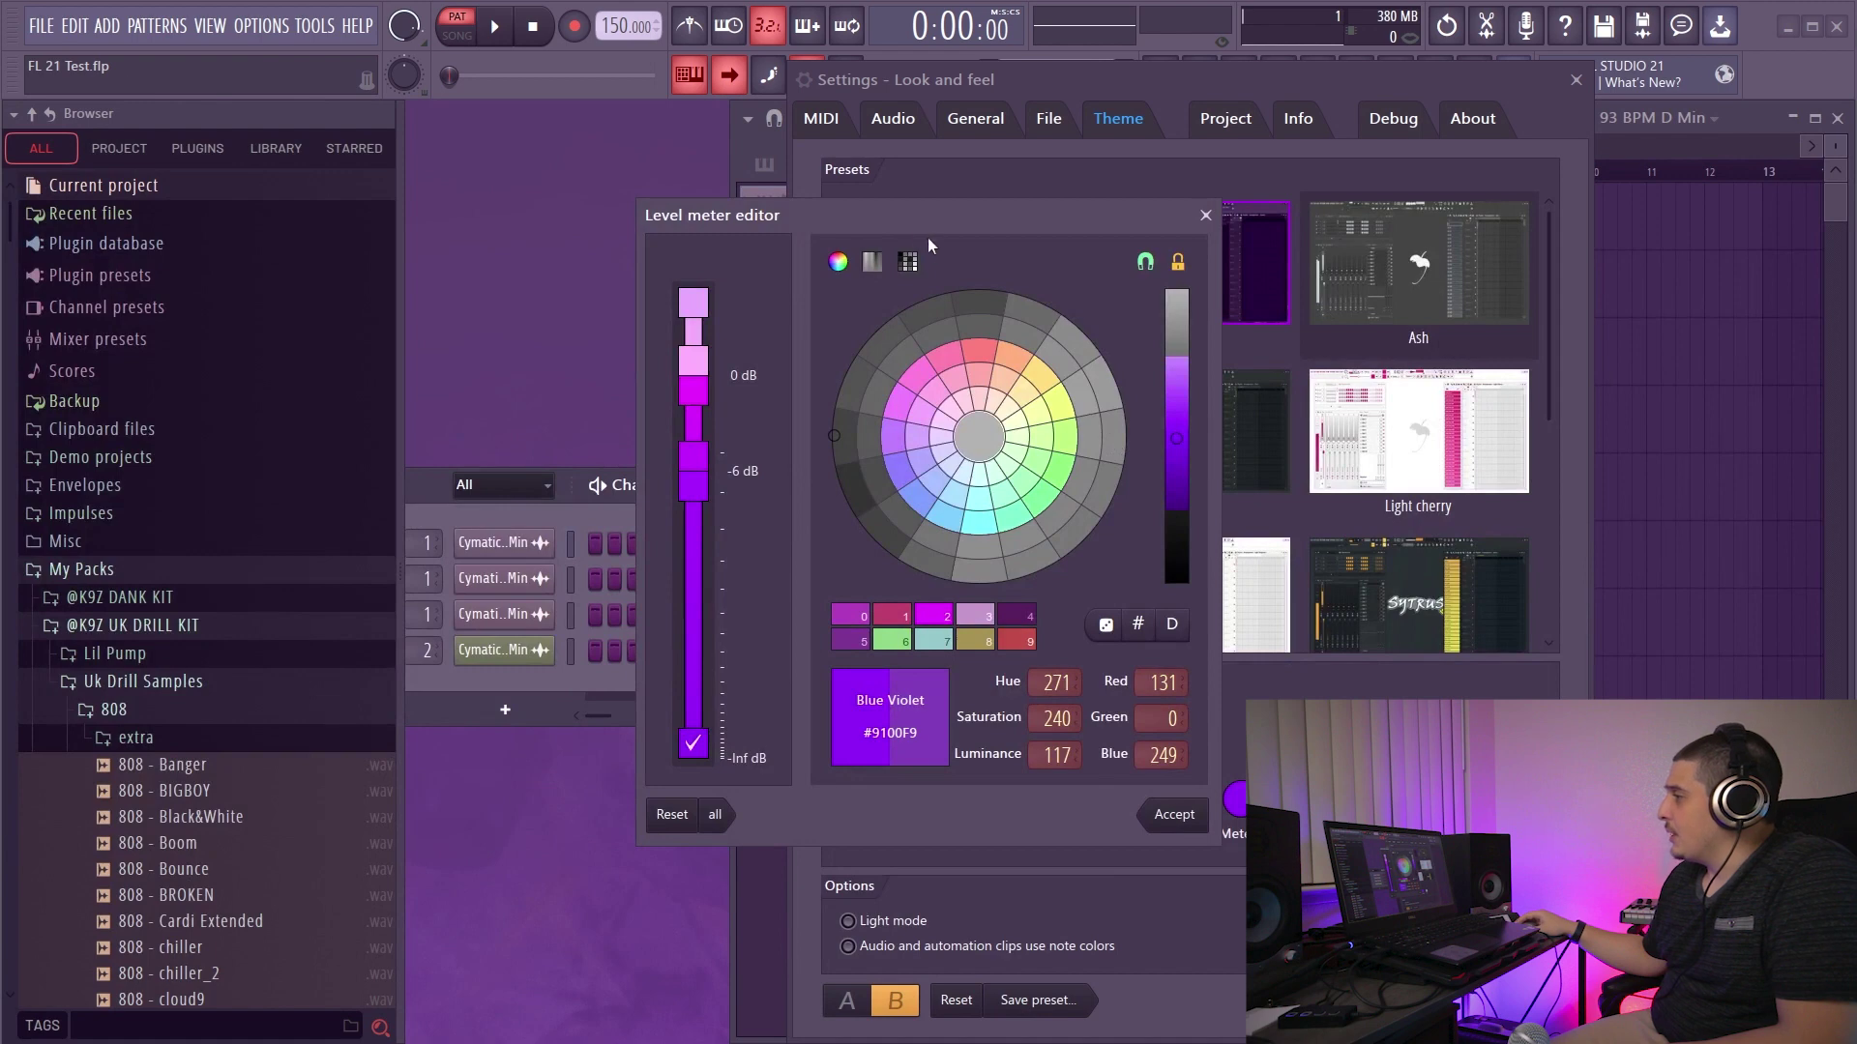
Step: Select several colour points of the theme's level meter in turn to examine their current colours
drag(926, 236, 1114, 255)
click(886, 520)
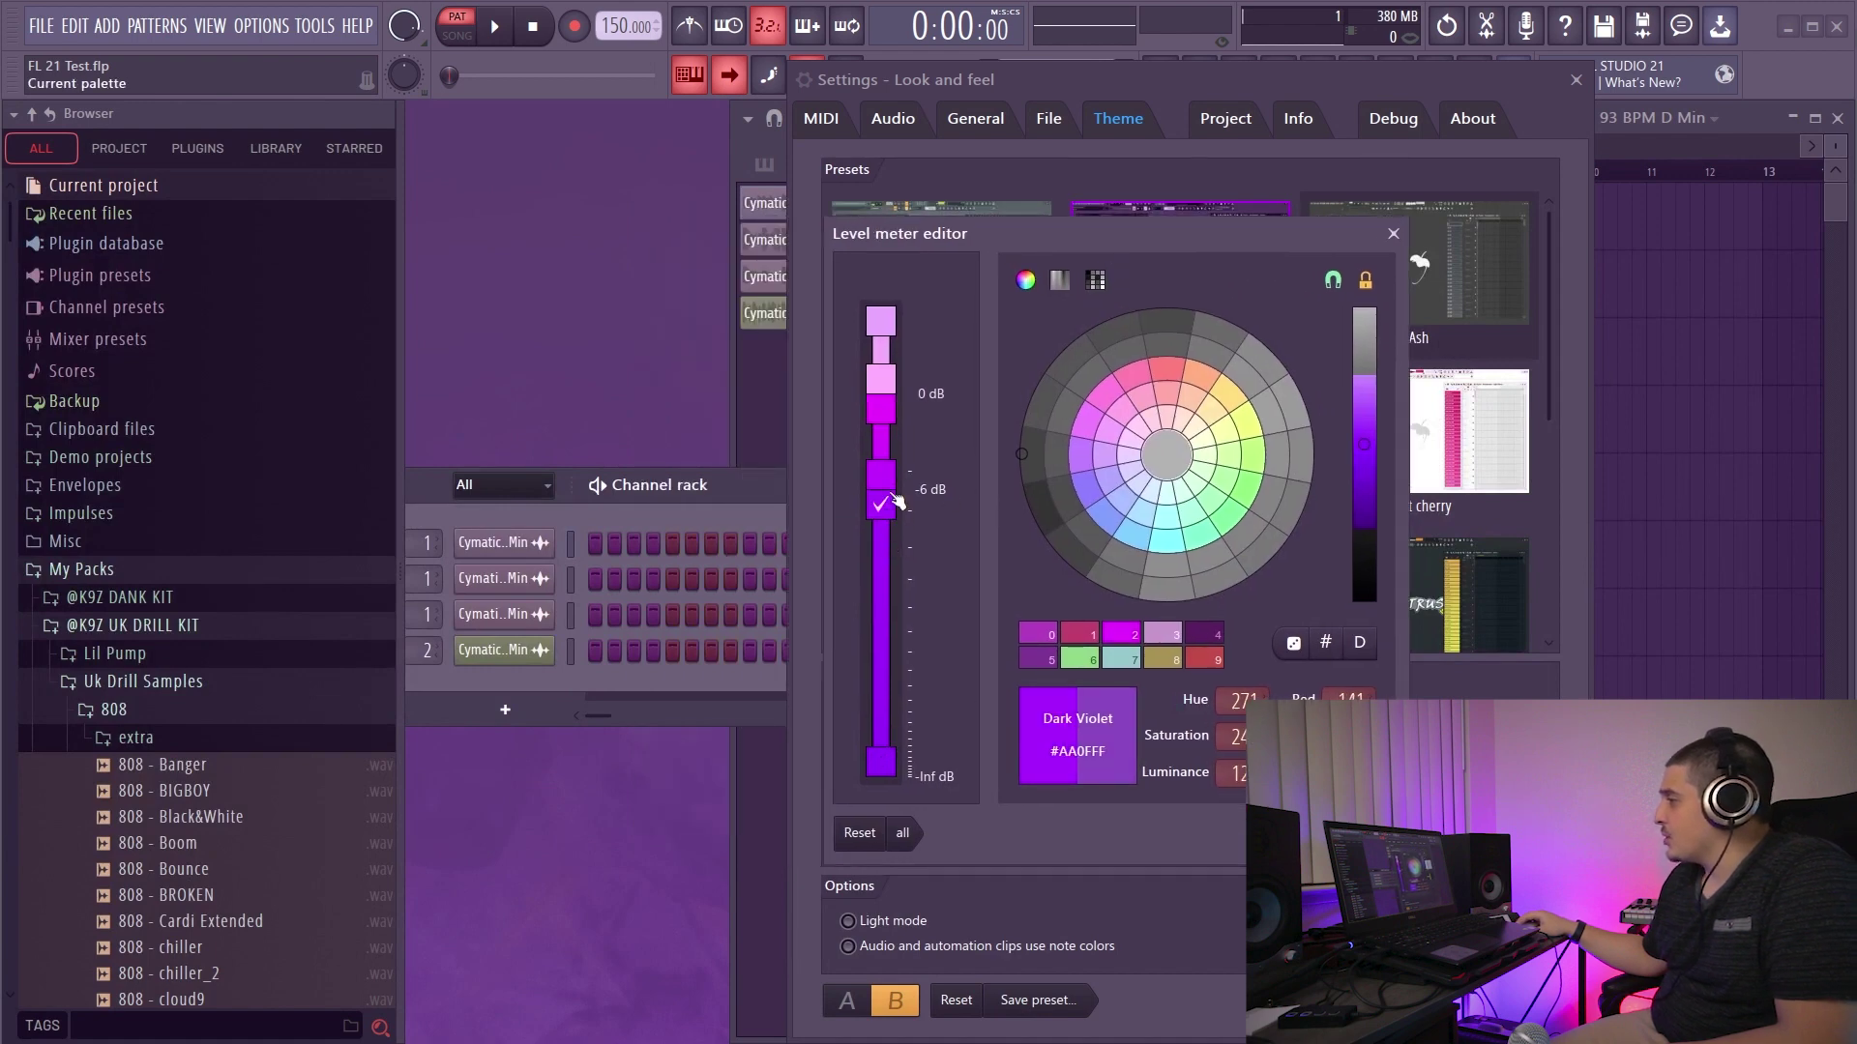
click(880, 320)
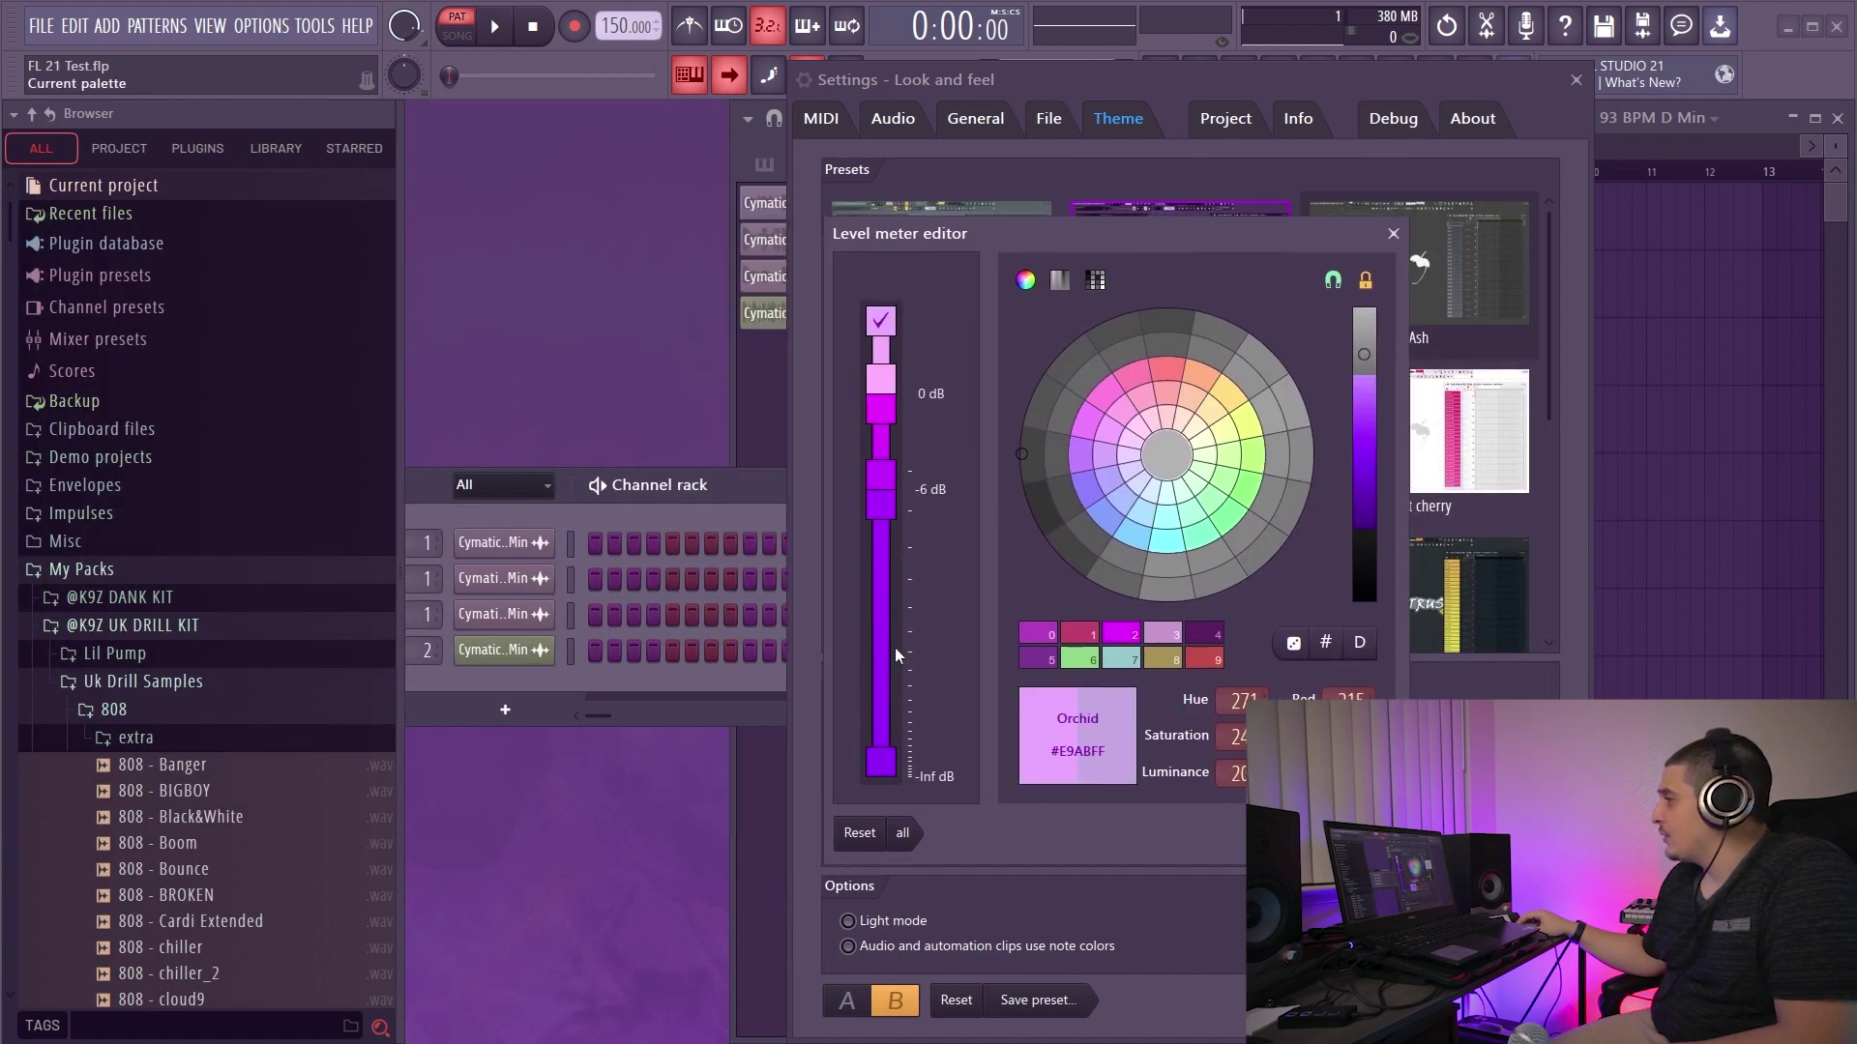
click(892, 474)
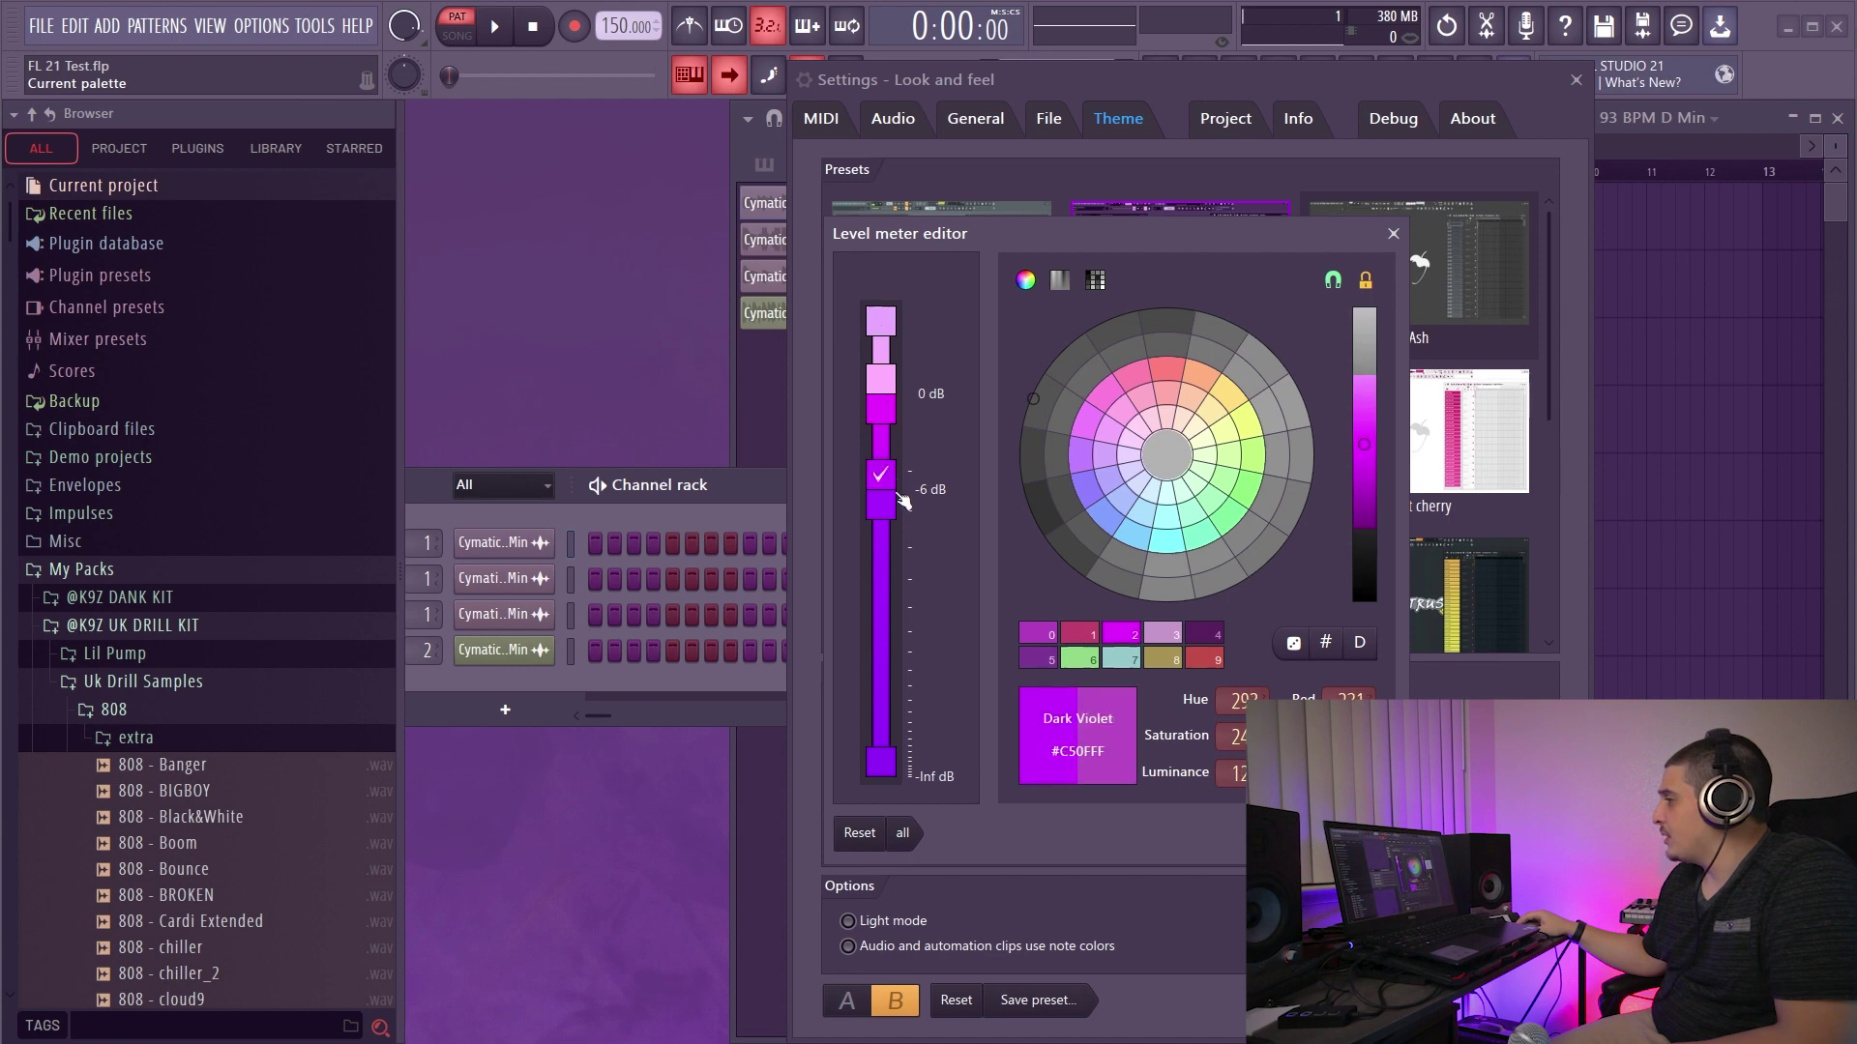
click(898, 512)
click(880, 762)
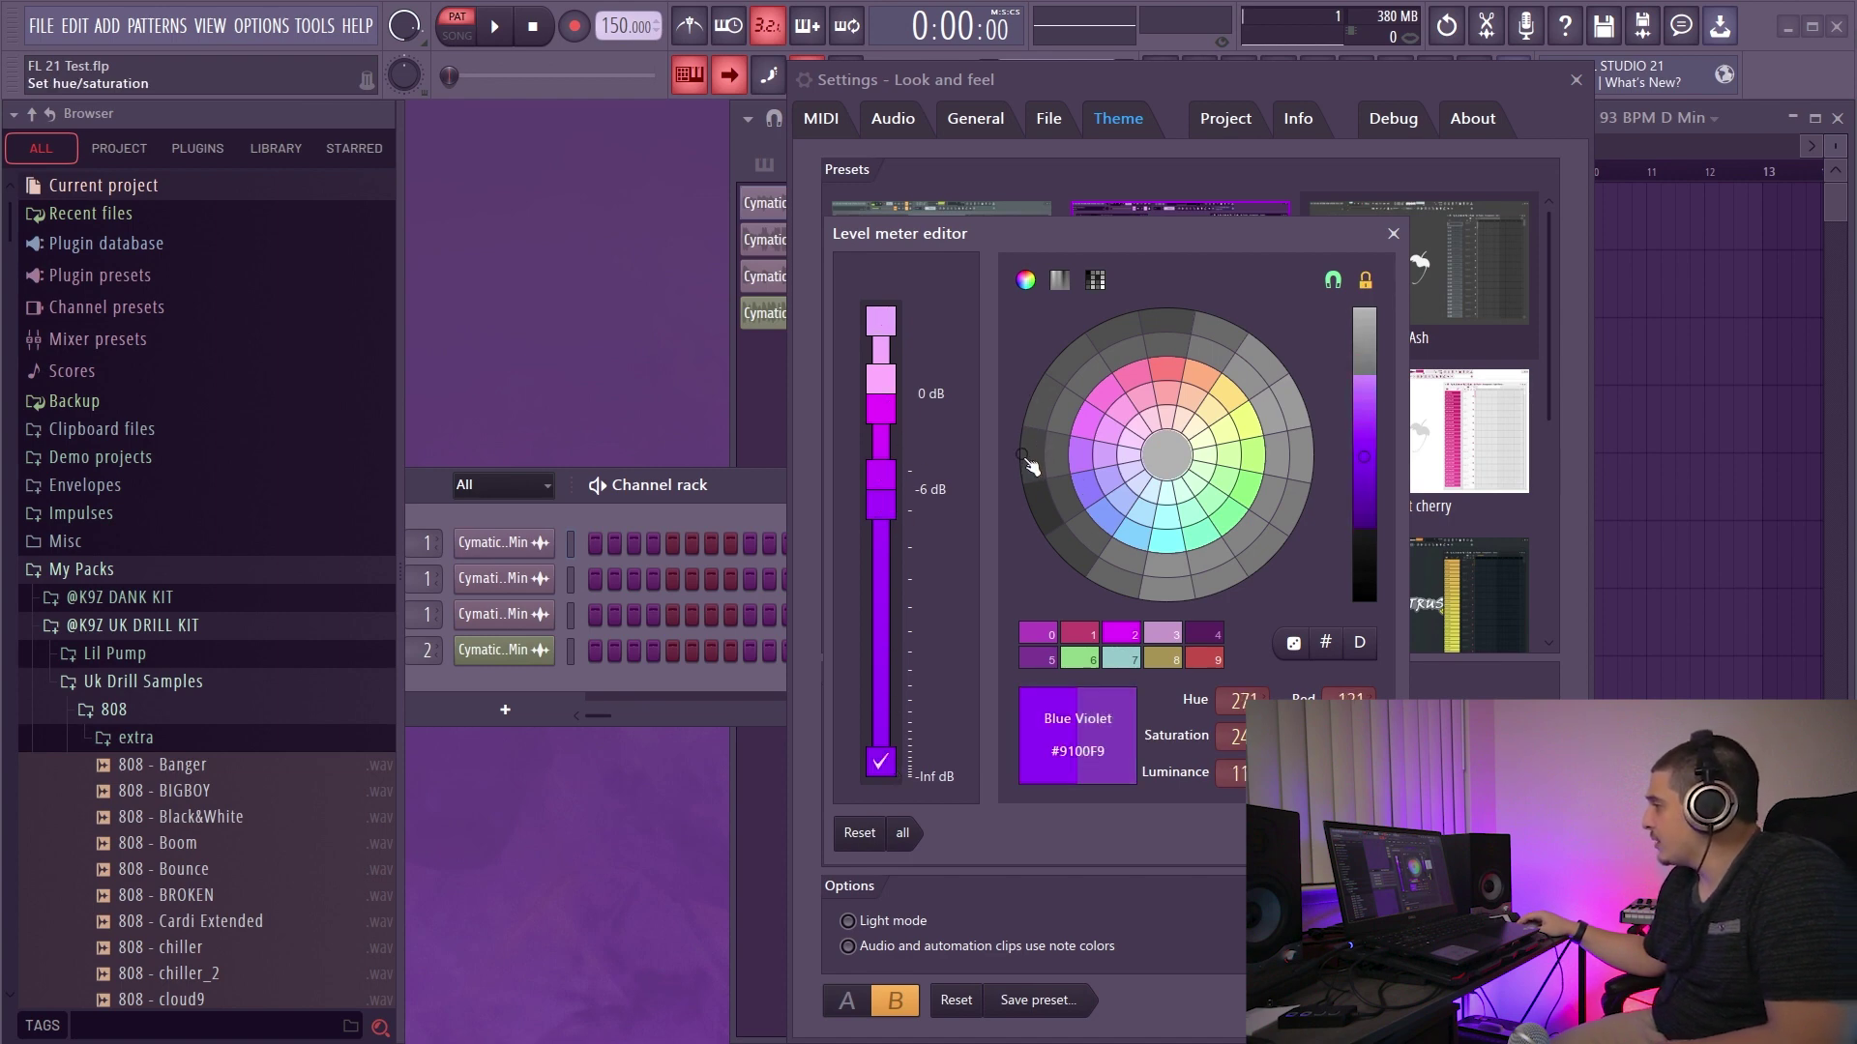
Step: With safe colours unlocked, set the level meter's -Inf dB point to cyan, the lower -6 dB point to slate blue and the upper one to #6B5FAF
click(1365, 279)
click(1063, 557)
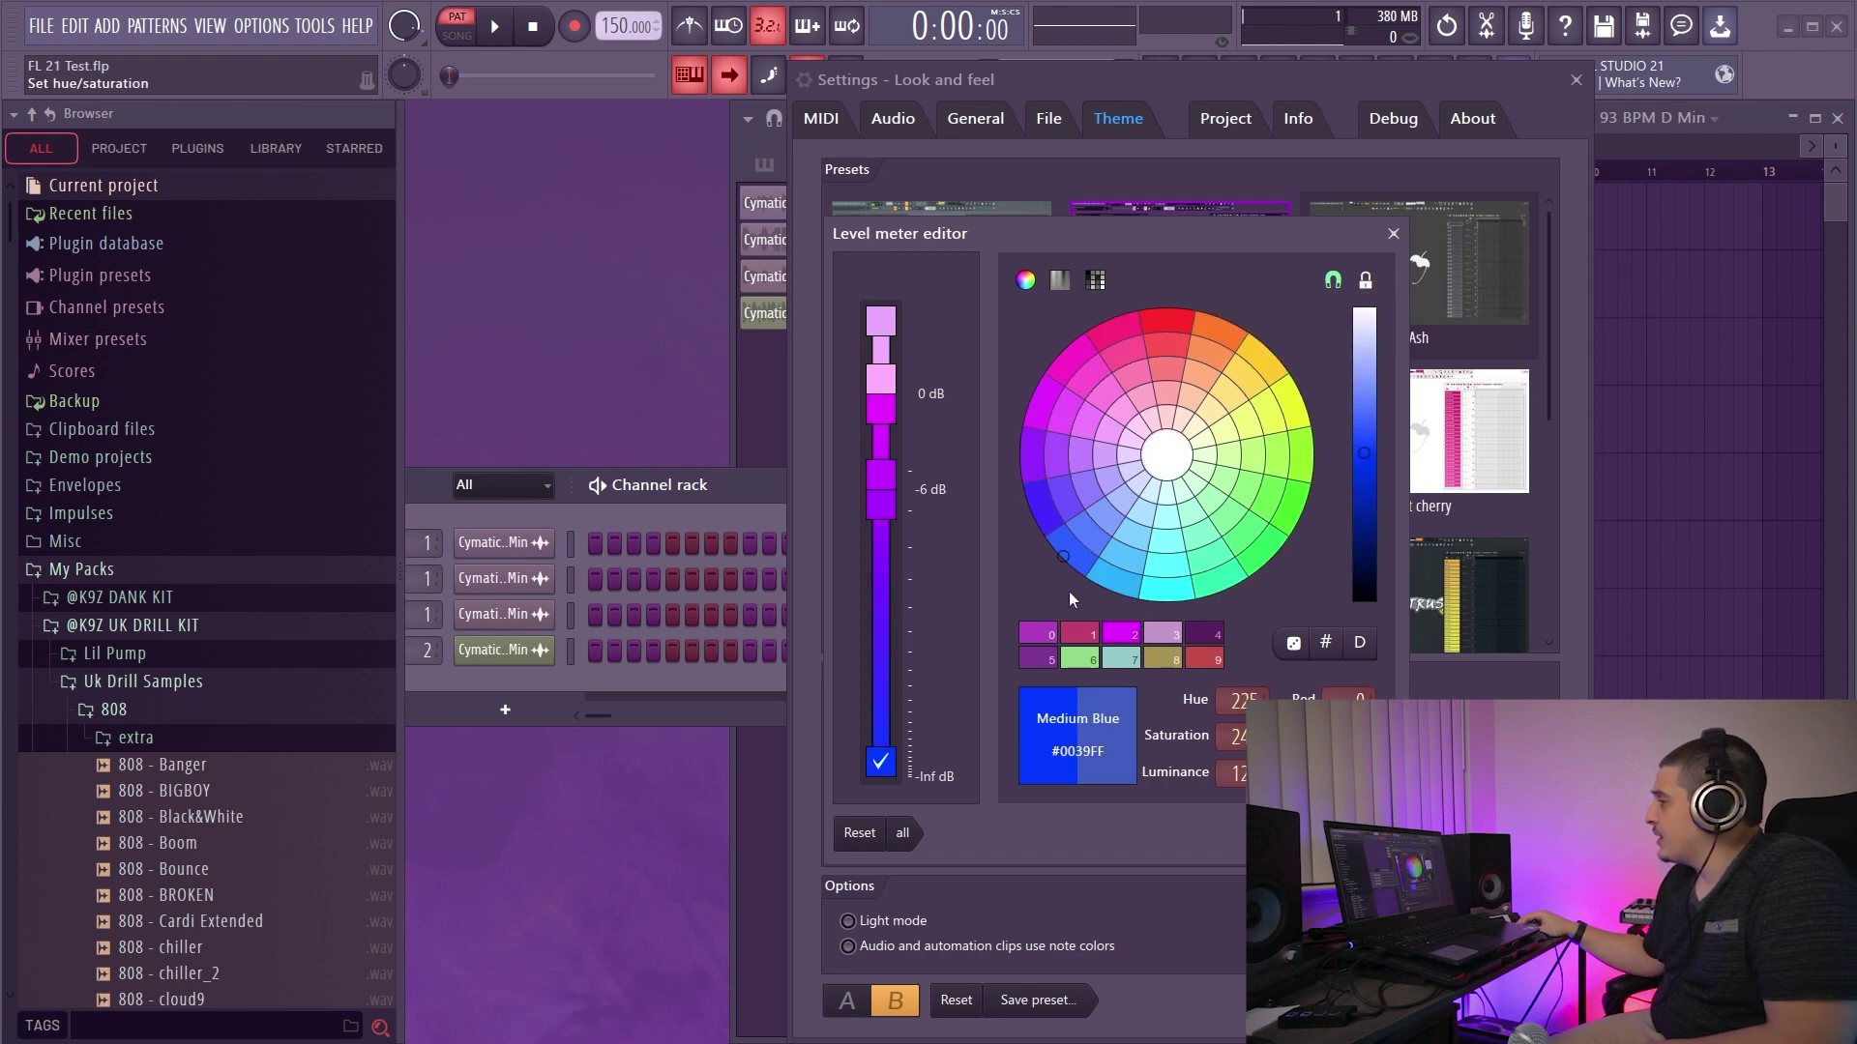
click(1165, 598)
click(883, 512)
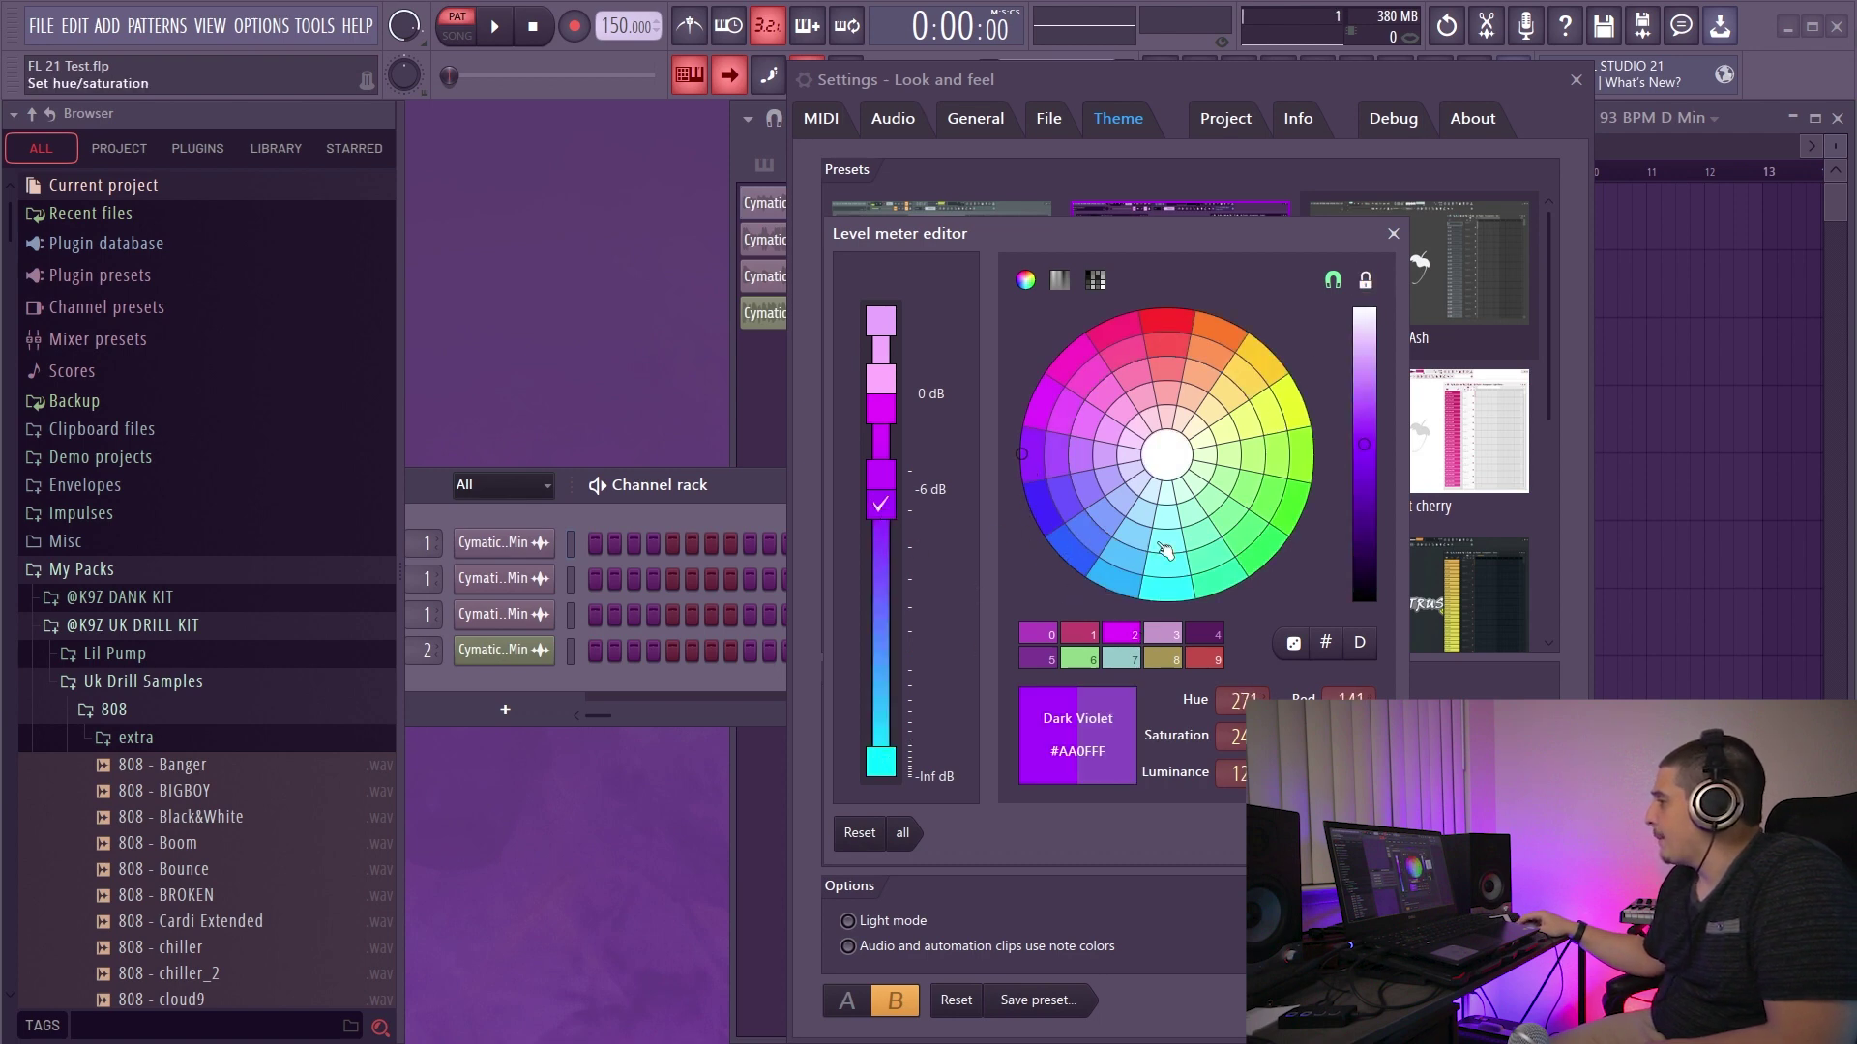
click(1109, 515)
click(880, 474)
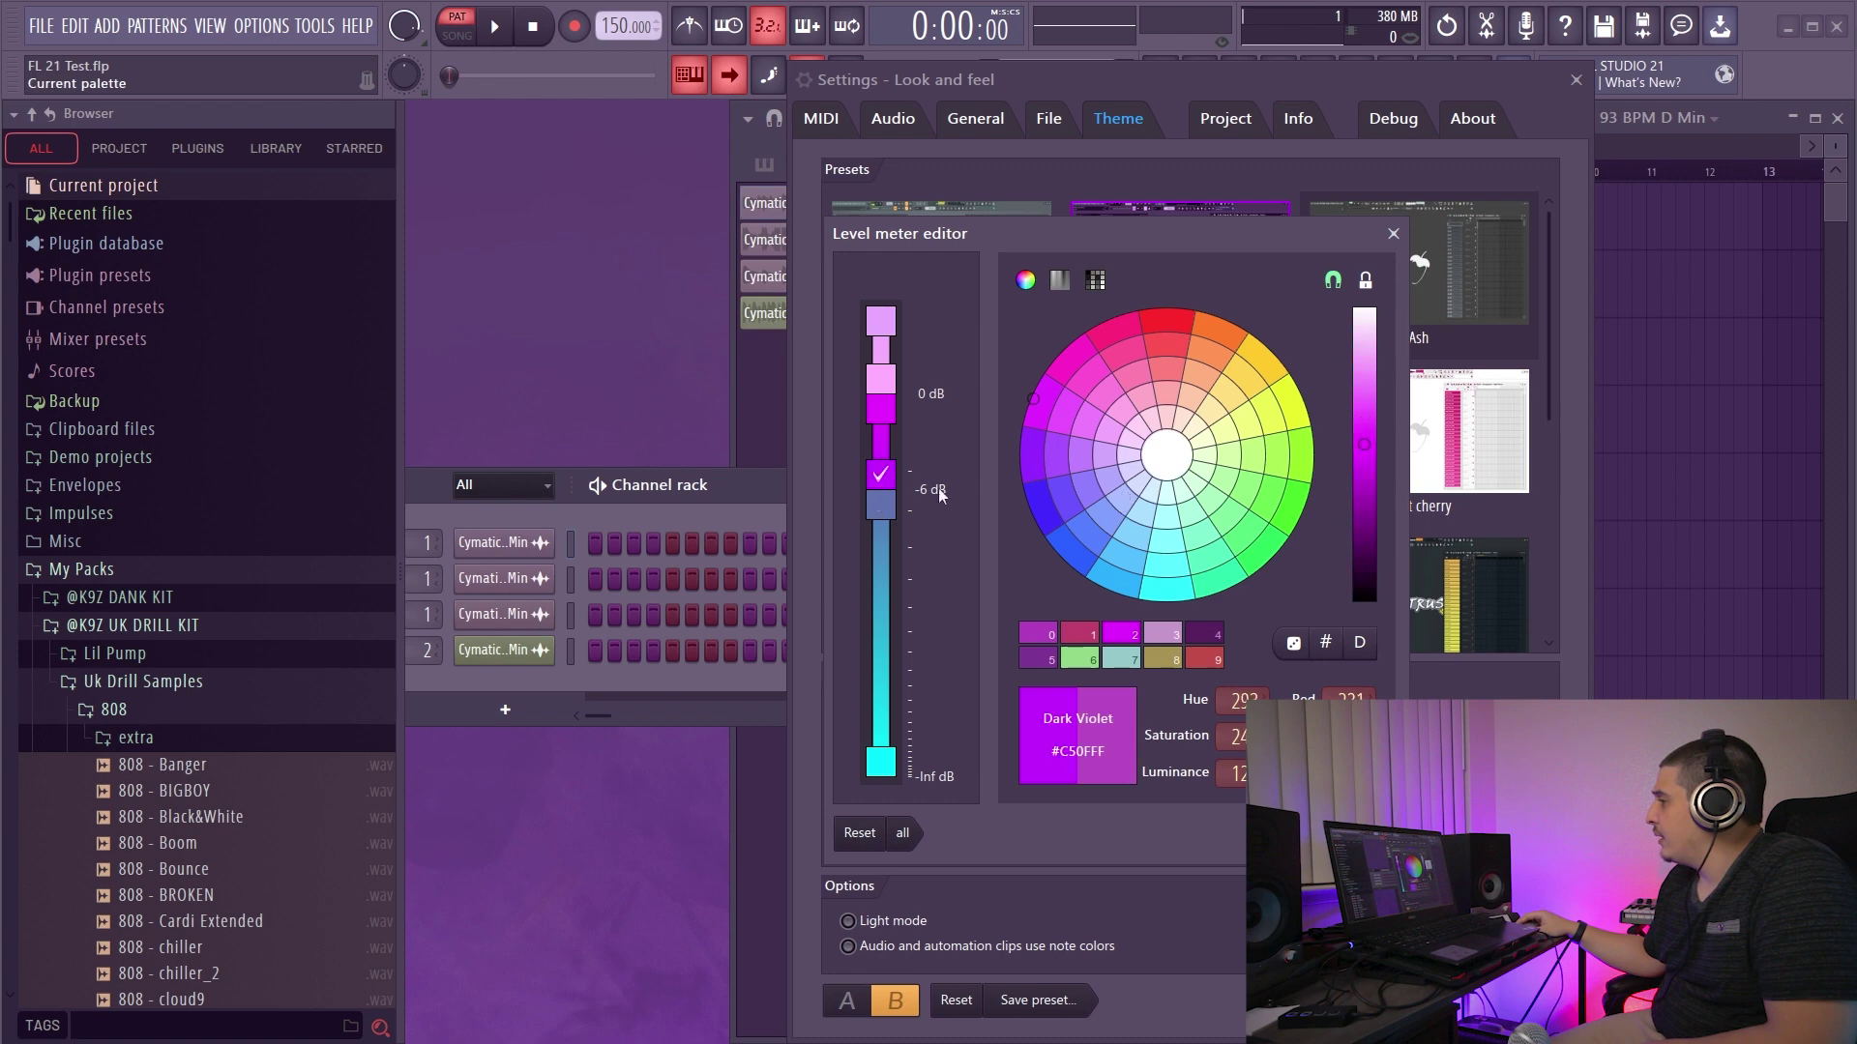
click(1144, 426)
click(1112, 477)
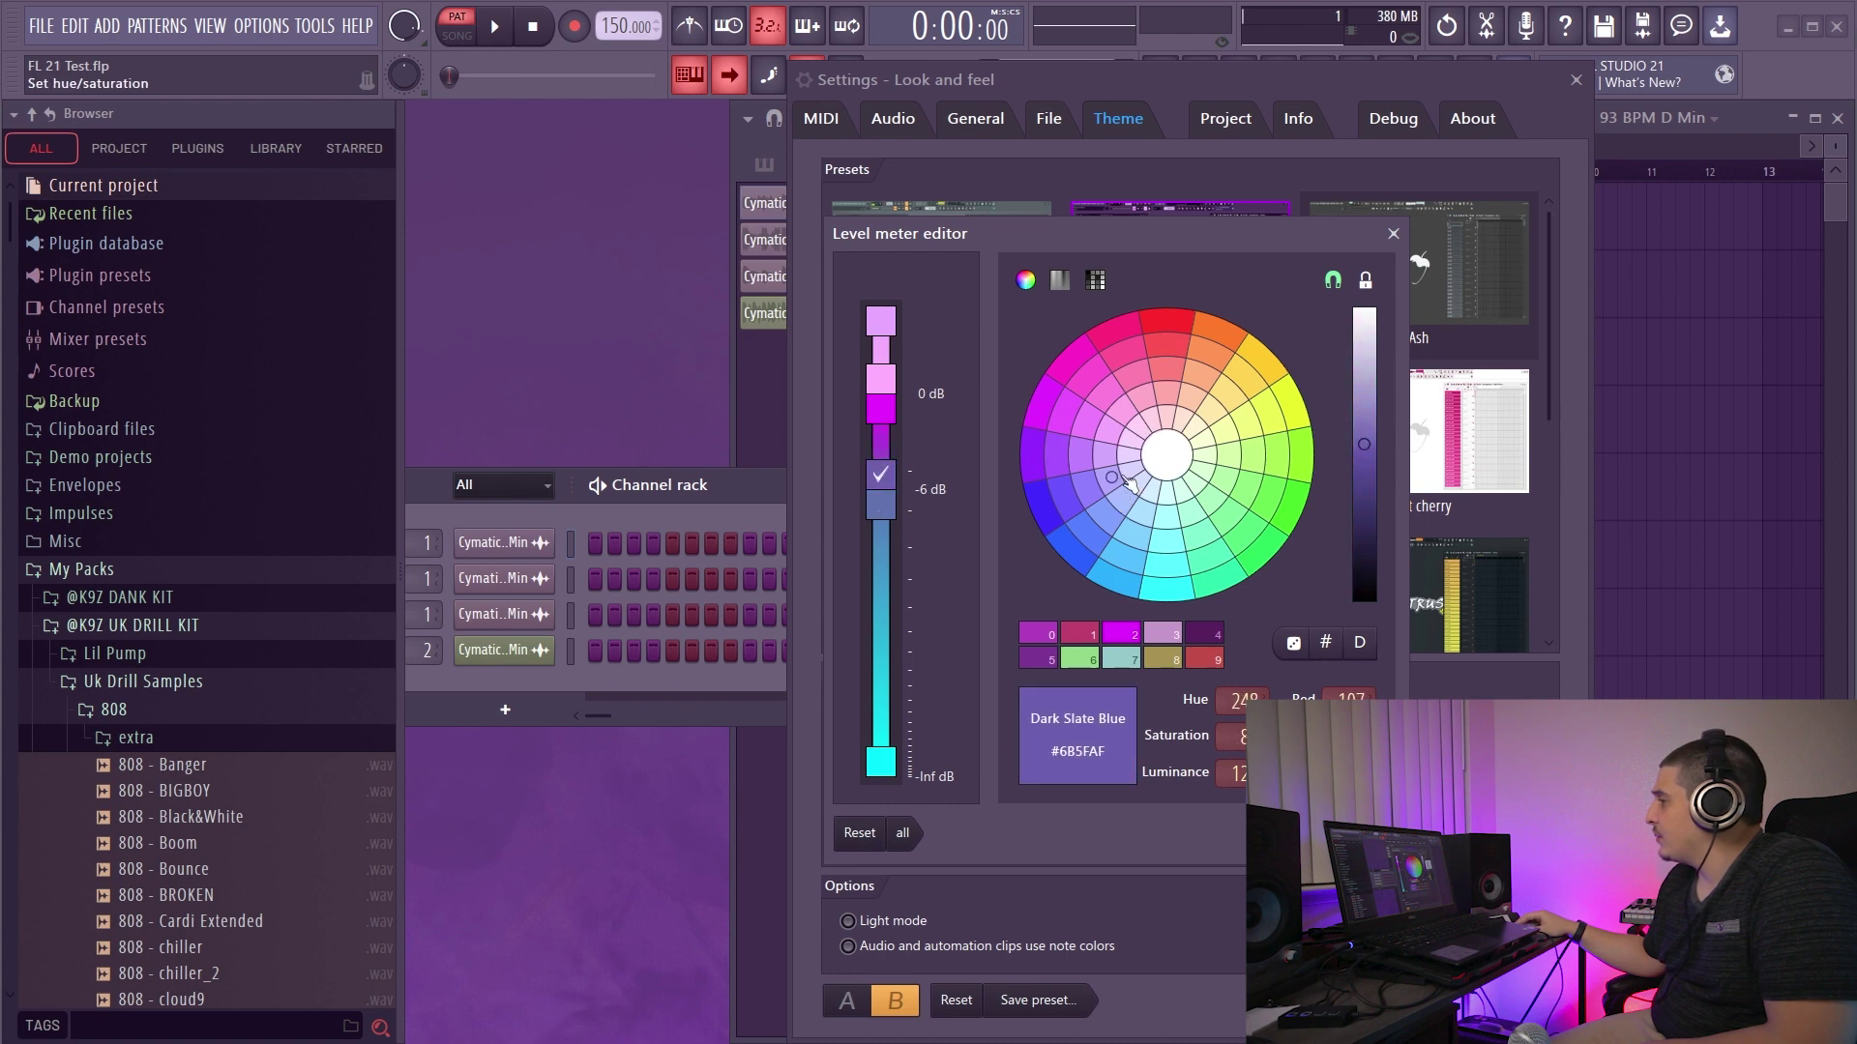
Step: Recolour the level meter's lower 0 dB point pinkish red, the upper 0 dB point Pink #F8B9B8 and the topmost point Light Pink #FFADAB
click(881, 411)
drag(1124, 414, 1168, 322)
click(886, 379)
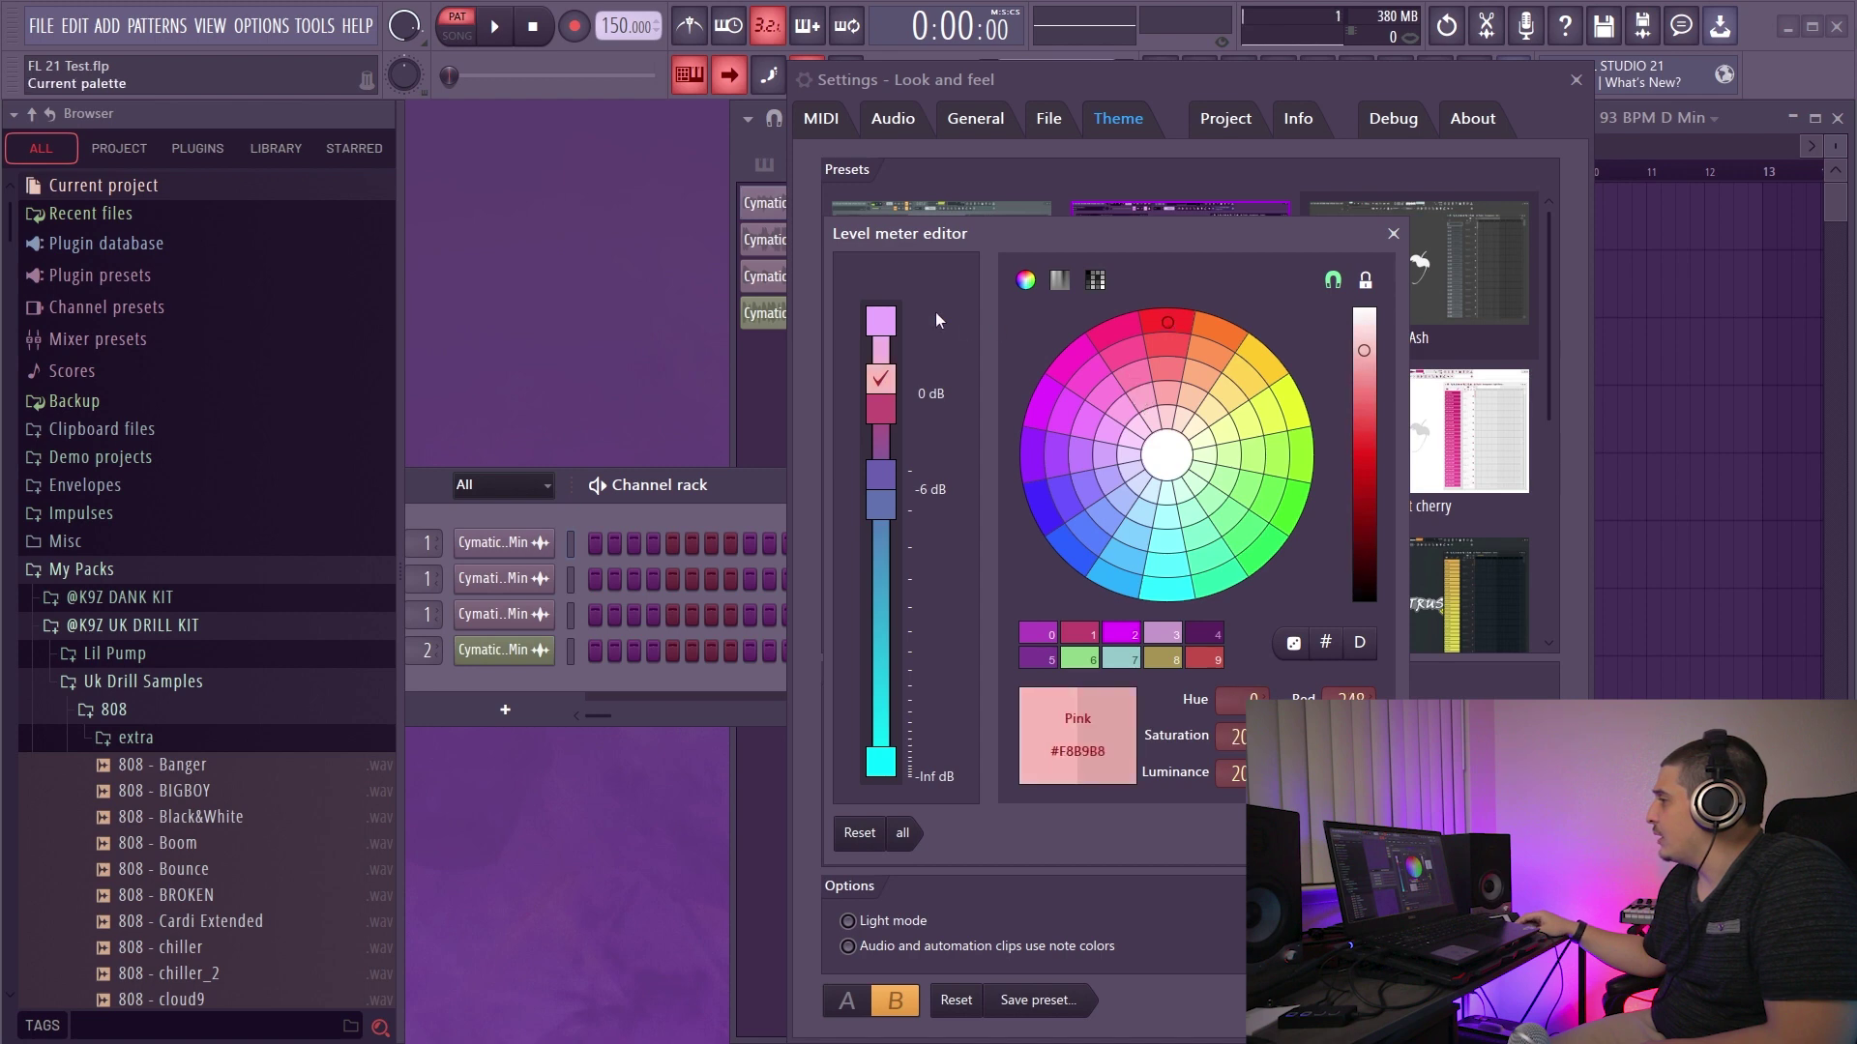
click(874, 314)
drag(1120, 400, 1166, 256)
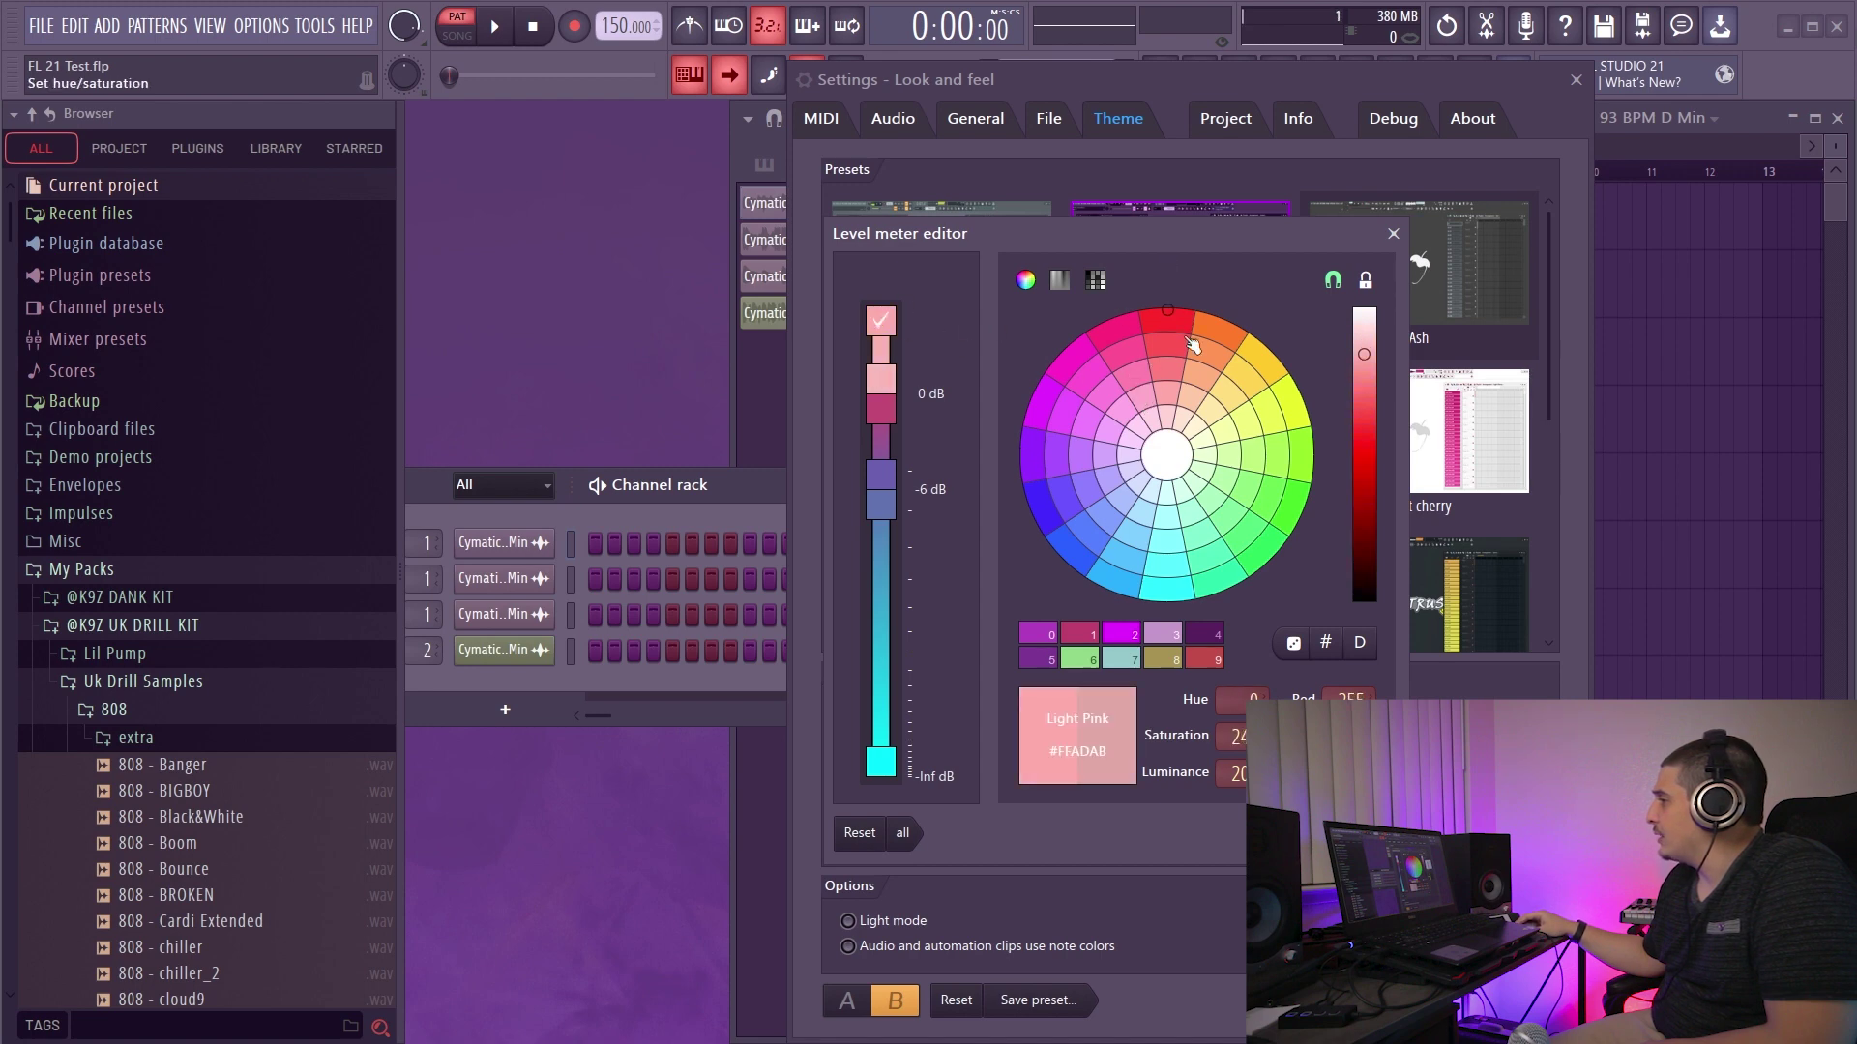
click(880, 408)
click(1128, 354)
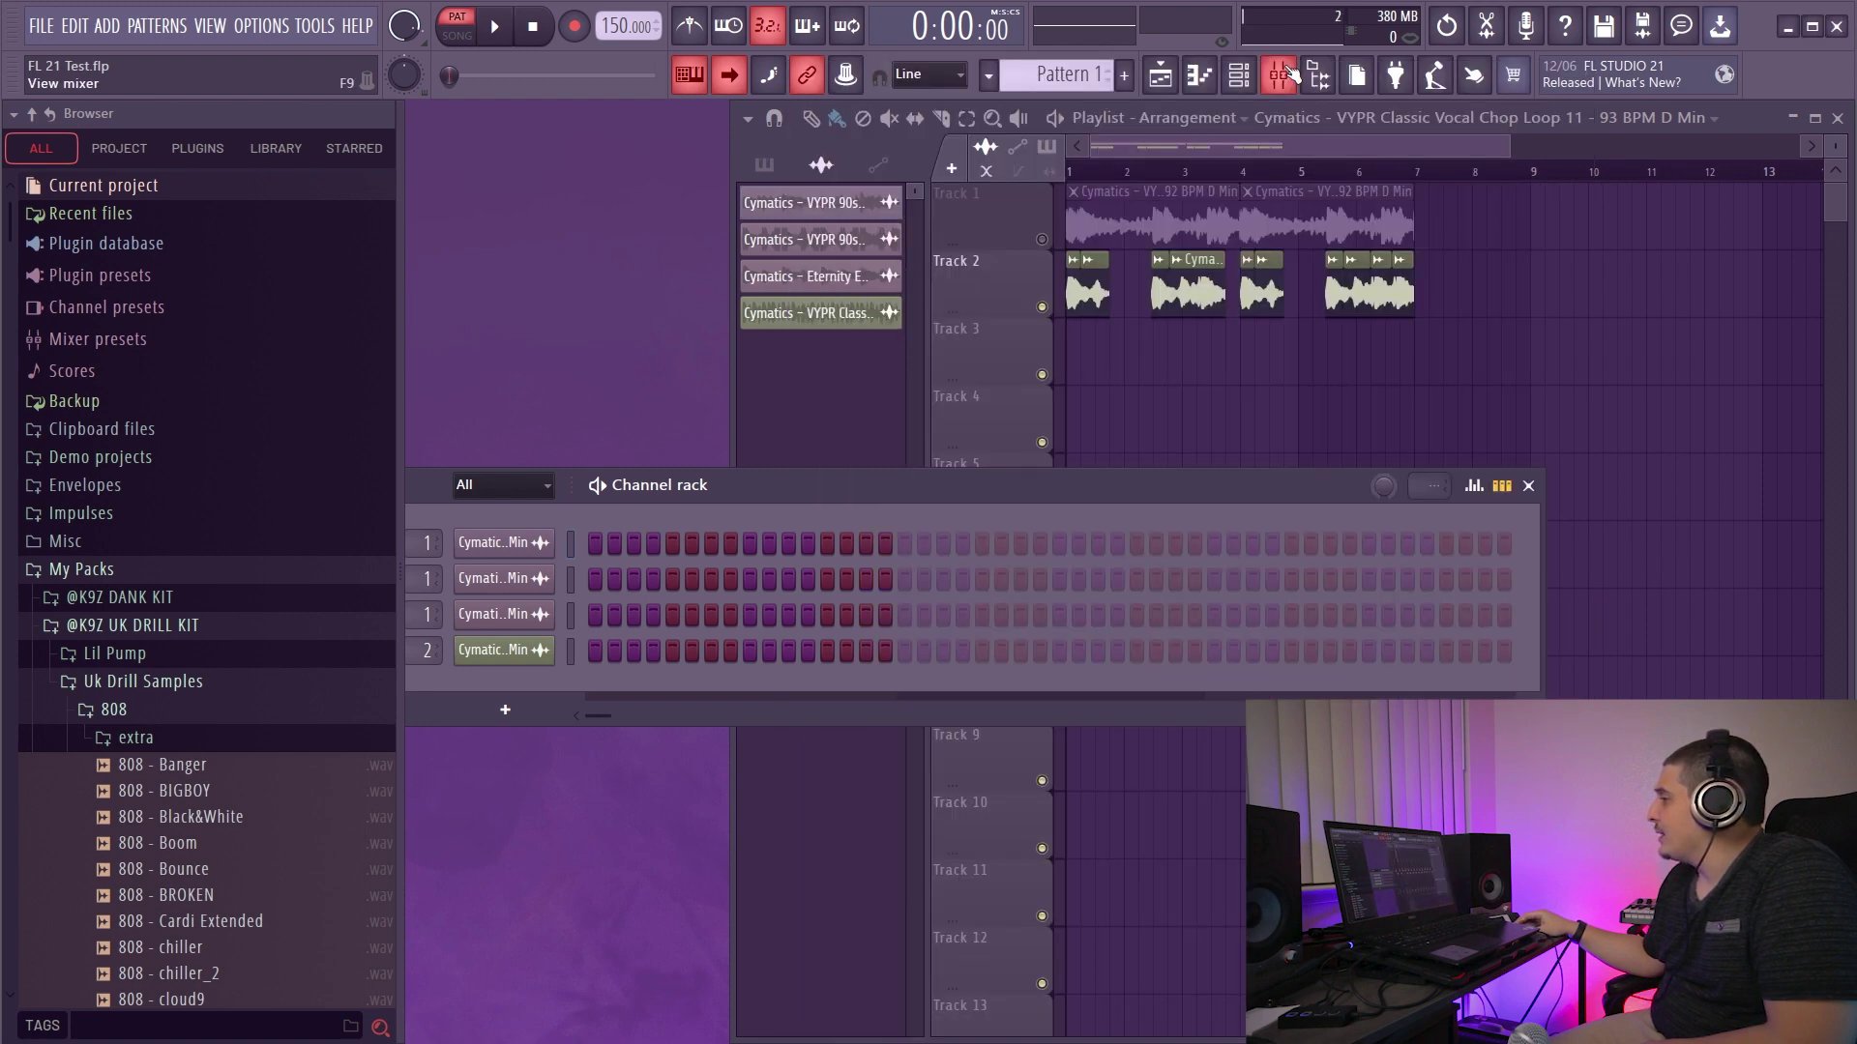
Step: Bring up the mixer and start playback in song mode to examine the customised level meter colours
click(1277, 74)
drag(1037, 149, 1008, 228)
key(space)
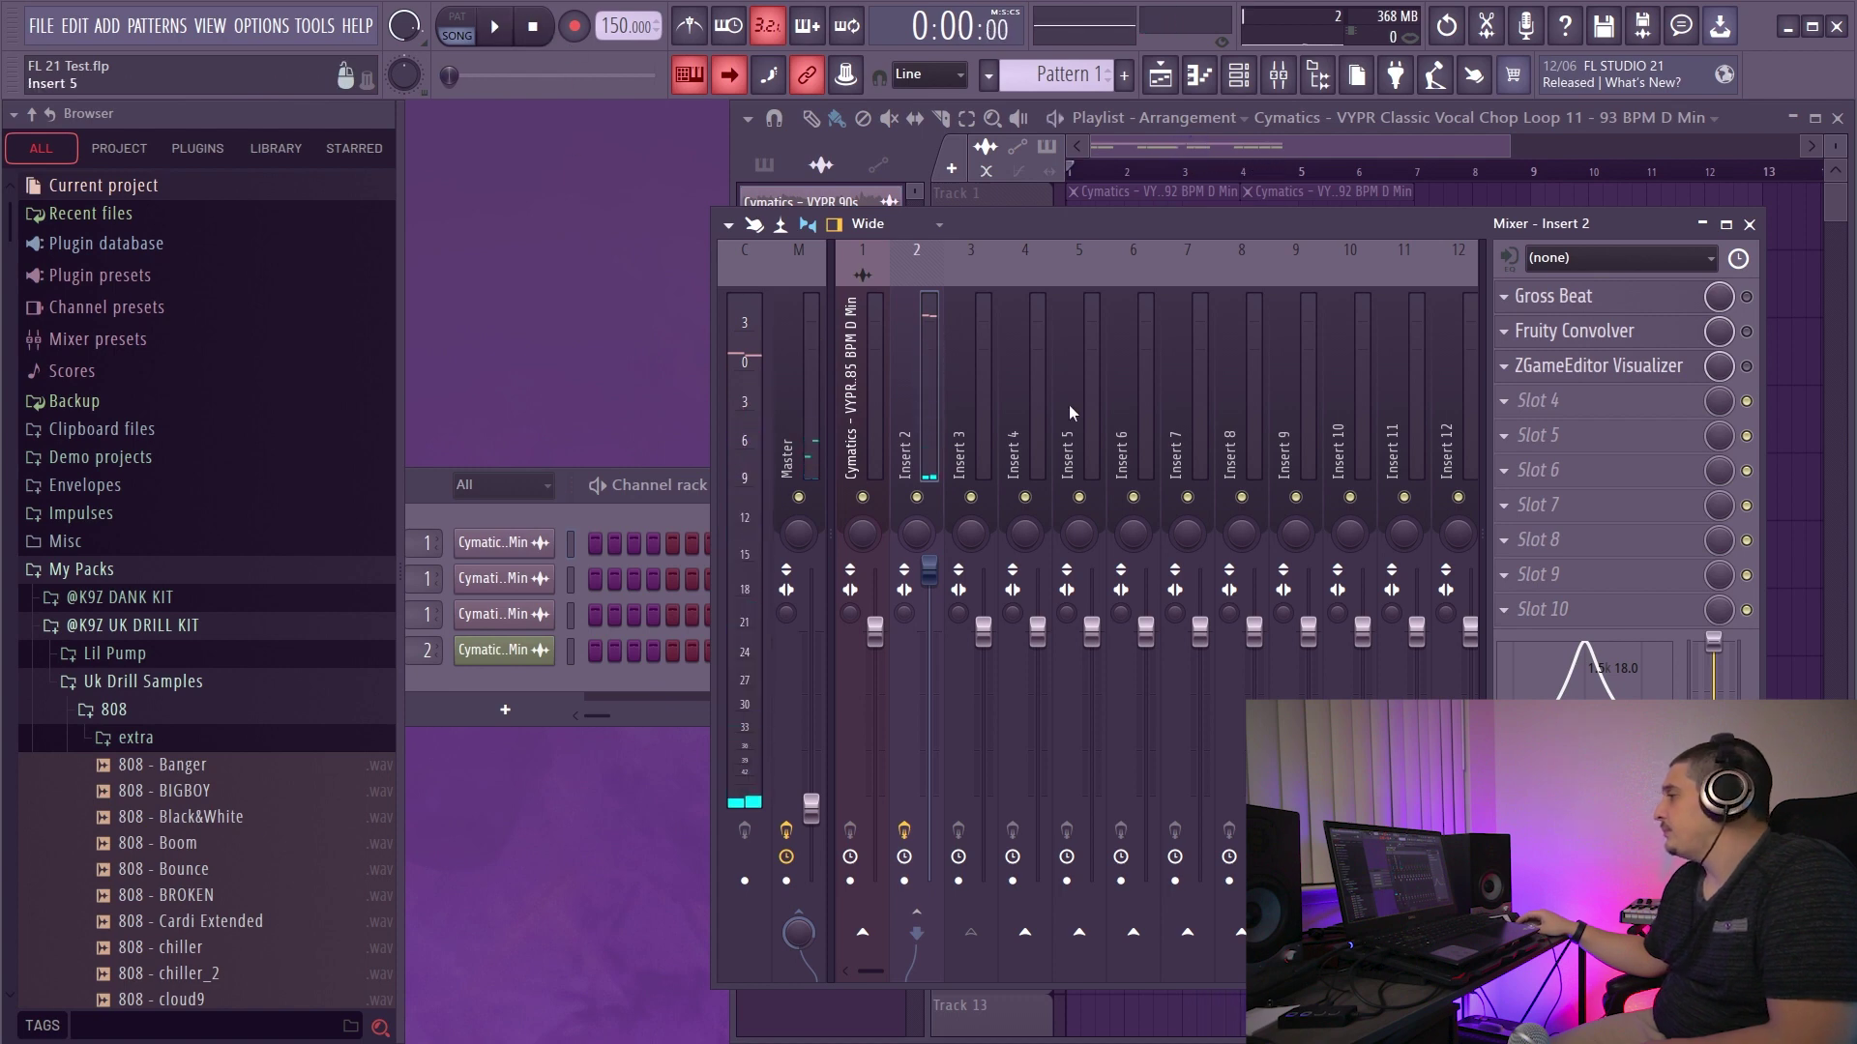
Step: Reopen the theme settings and change the theme's text colour from white to a darkened orange
key(F10)
click(1085, 775)
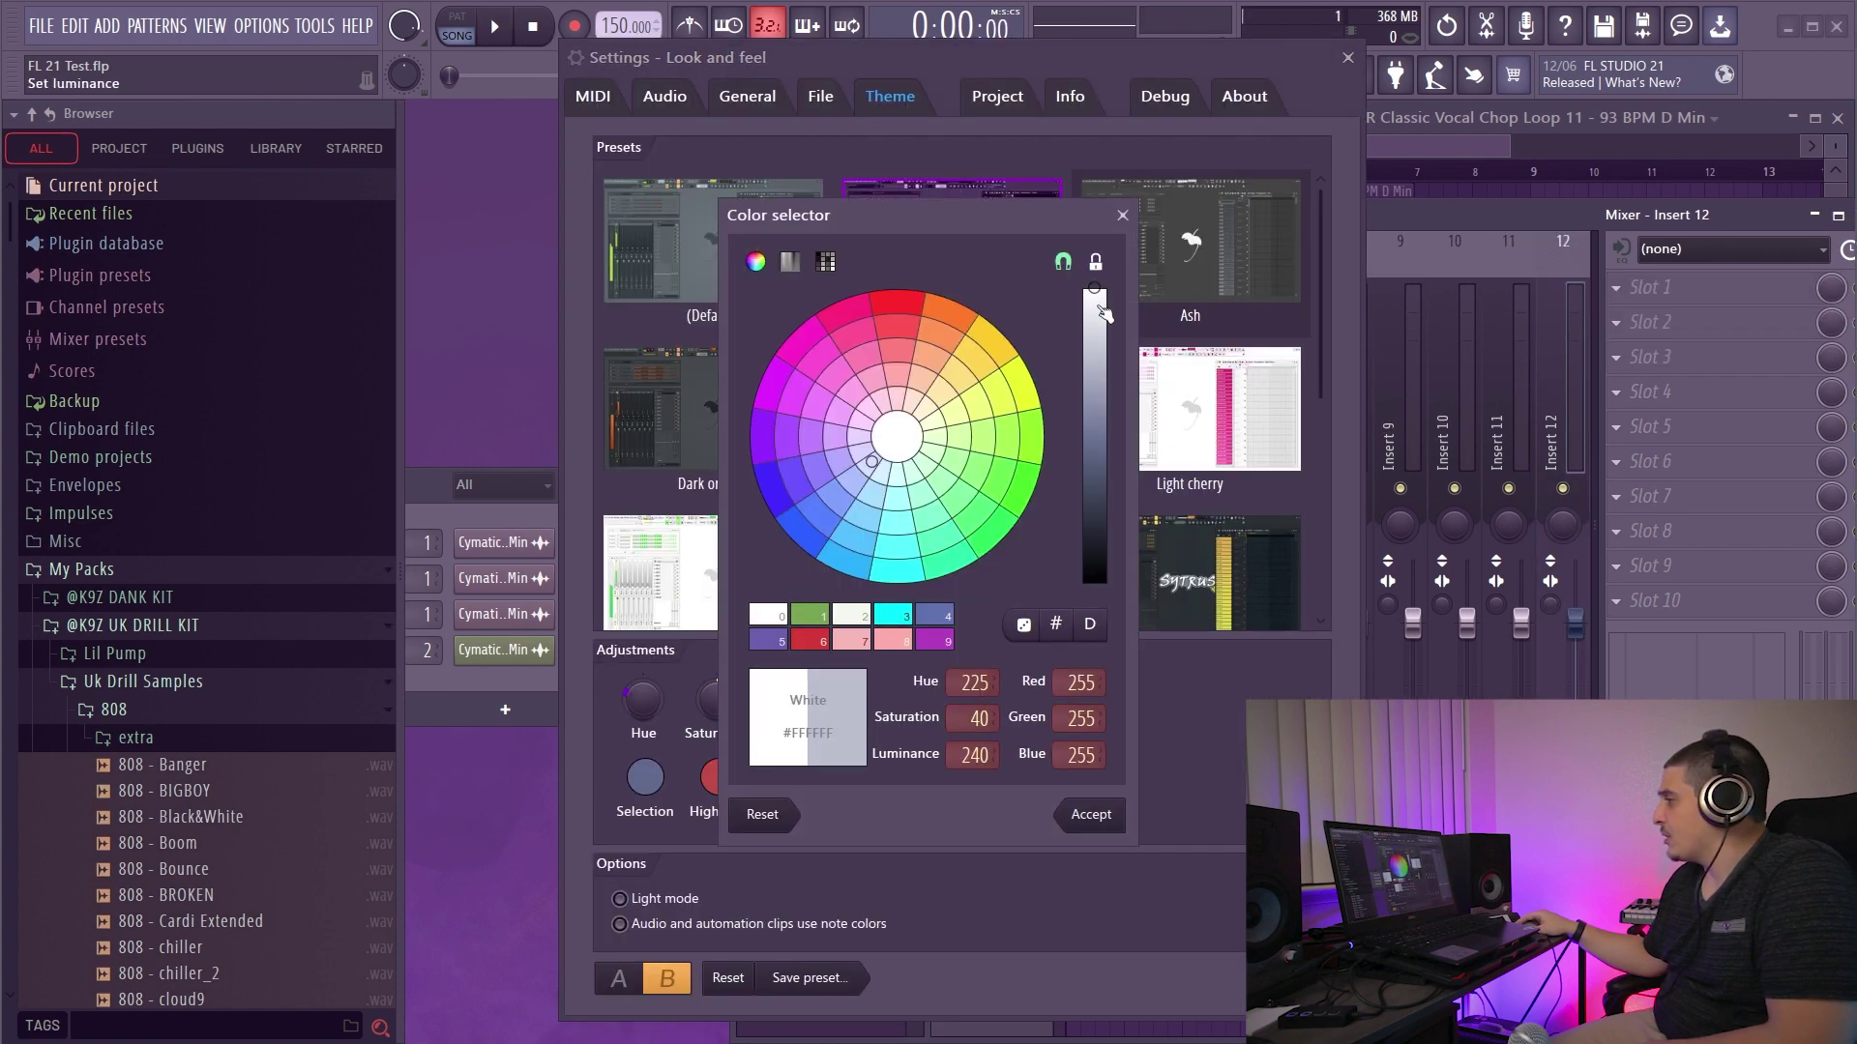
mouse_move(971, 476)
mouse_down()
mouse_move(987, 512)
mouse_move(997, 396)
mouse_move(939, 337)
mouse_up()
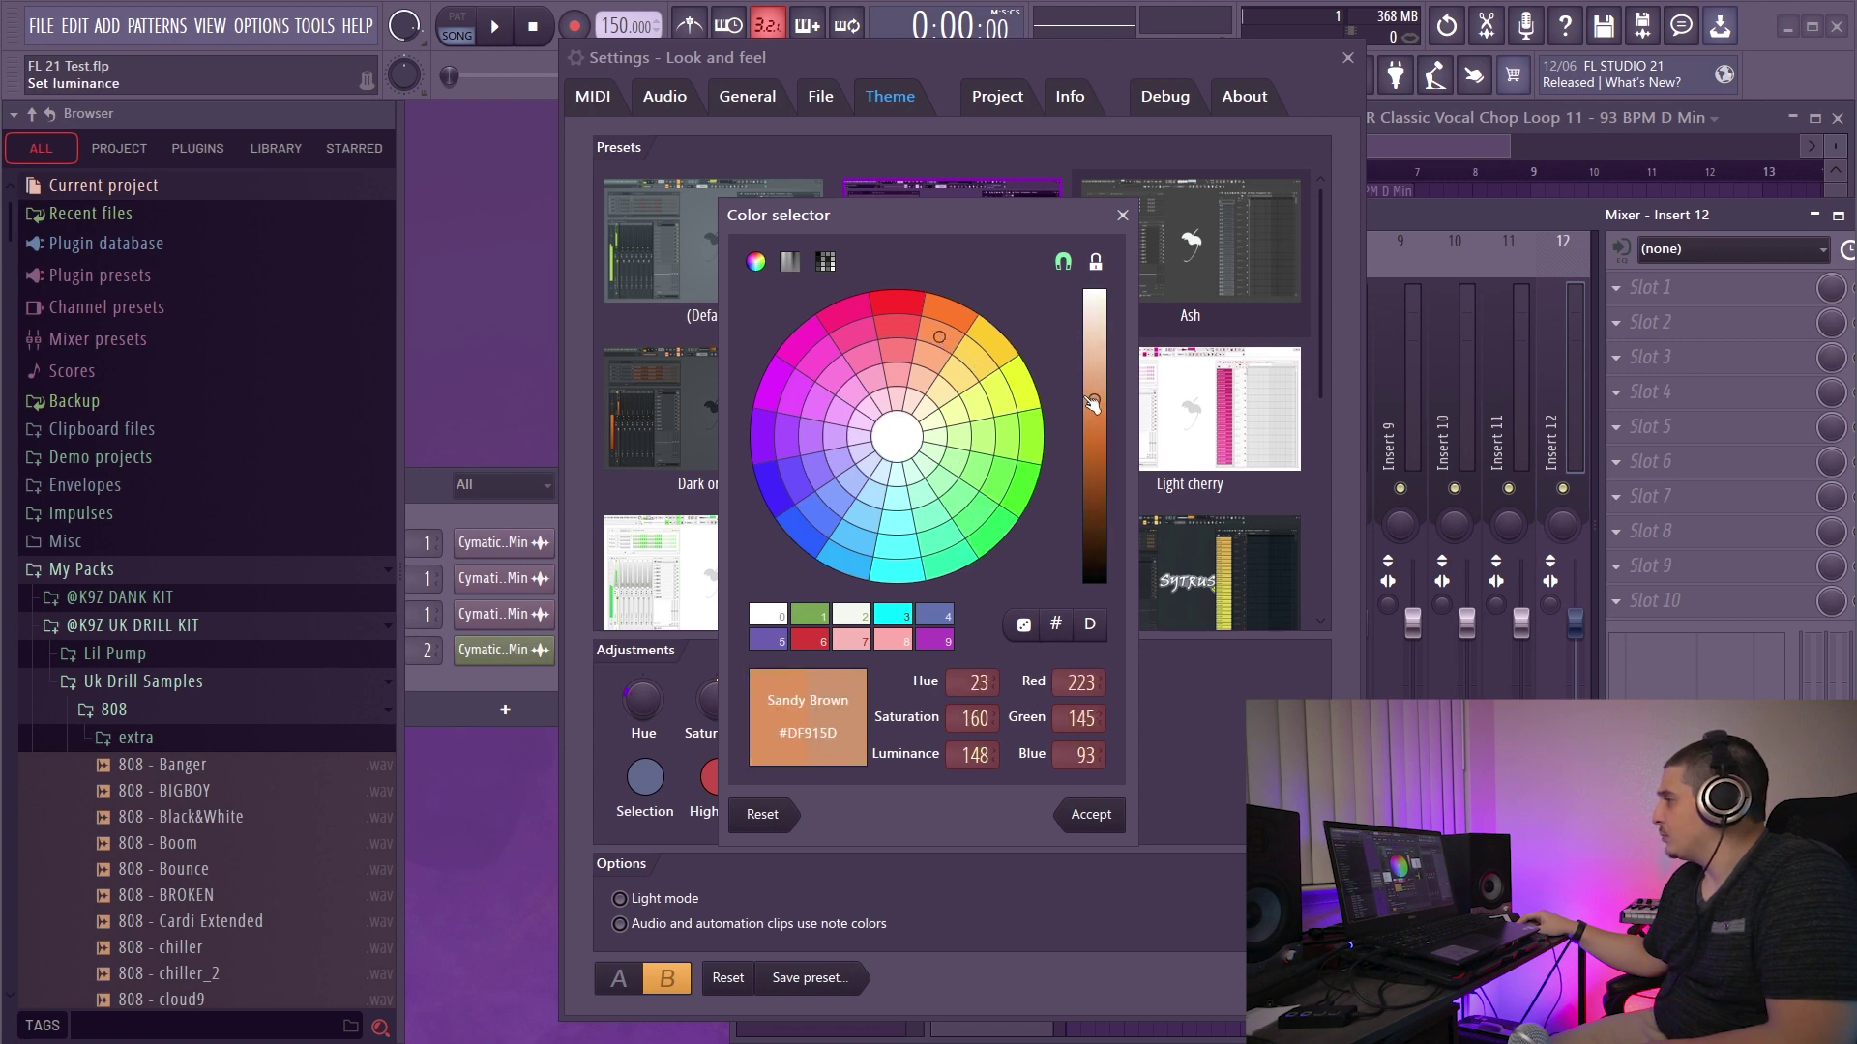
drag(1093, 404, 1094, 426)
click(1087, 817)
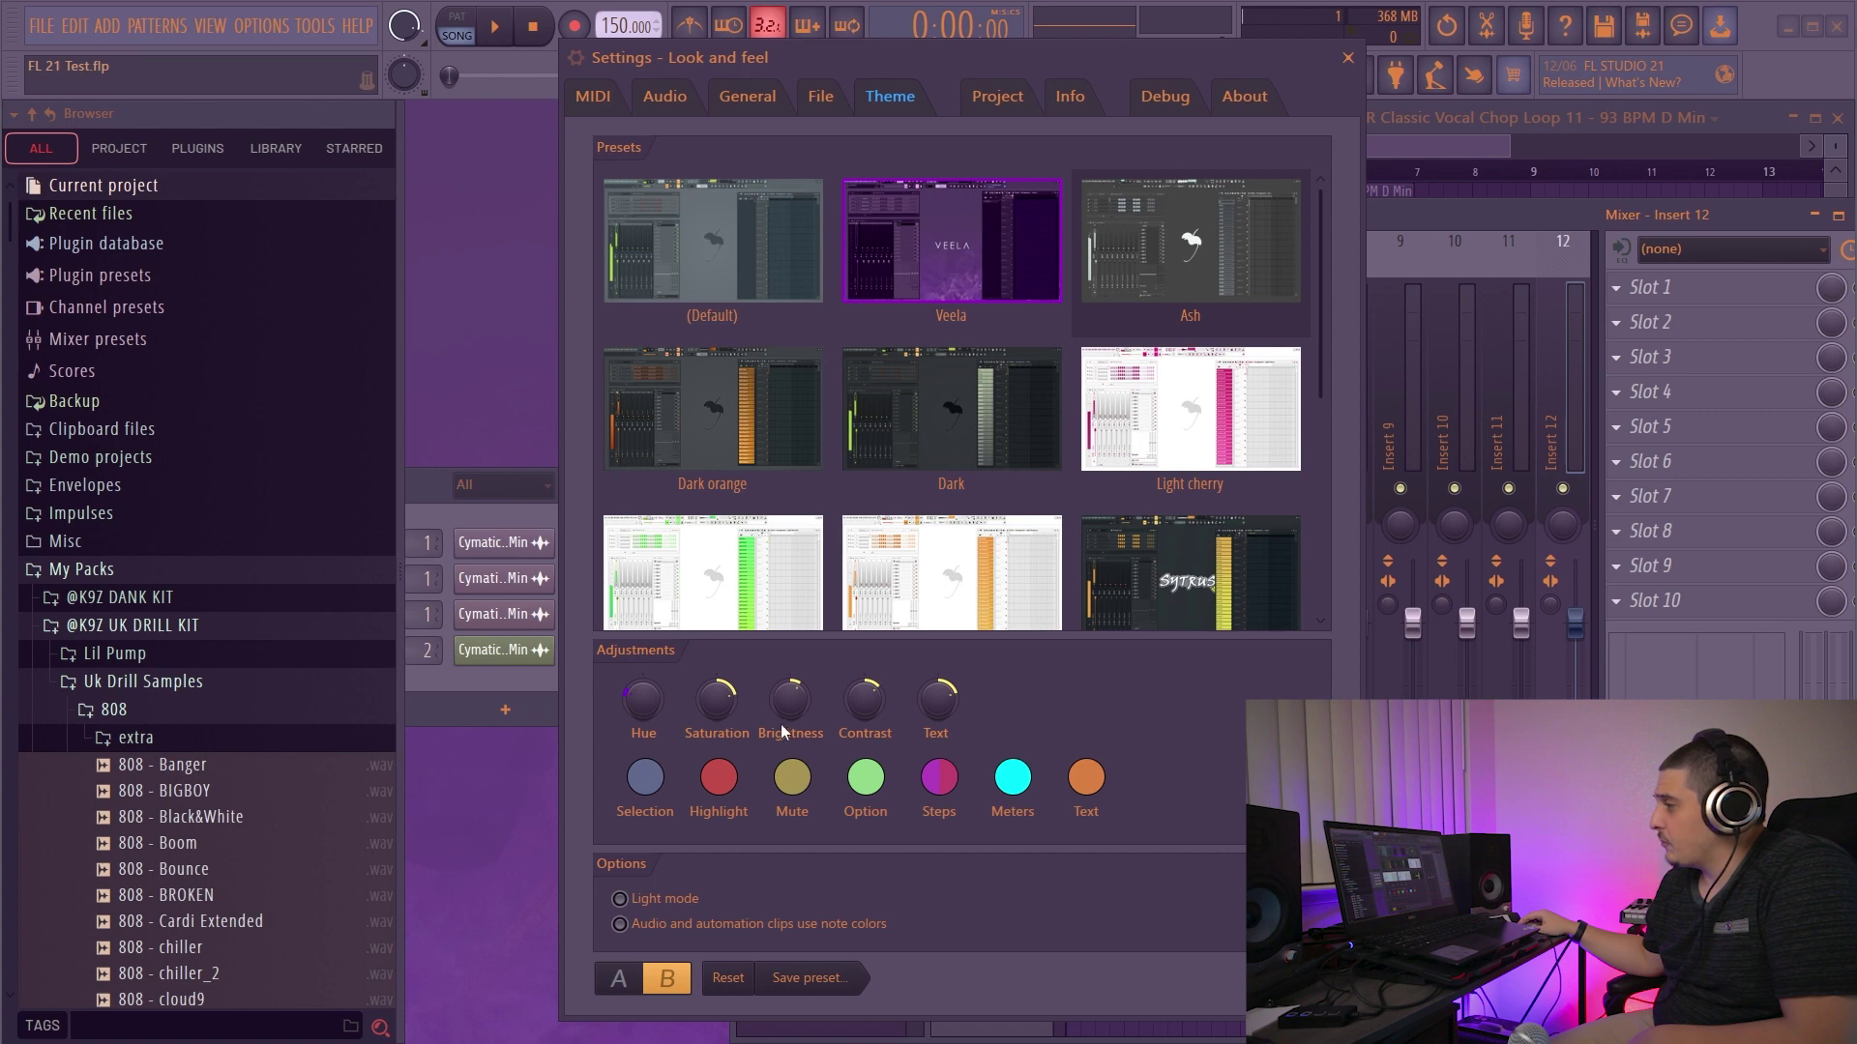
Step: Lower the theme's brightness until the interface turns nearly black and raise its contrast
drag(790, 698, 790, 793)
drag(864, 698, 863, 638)
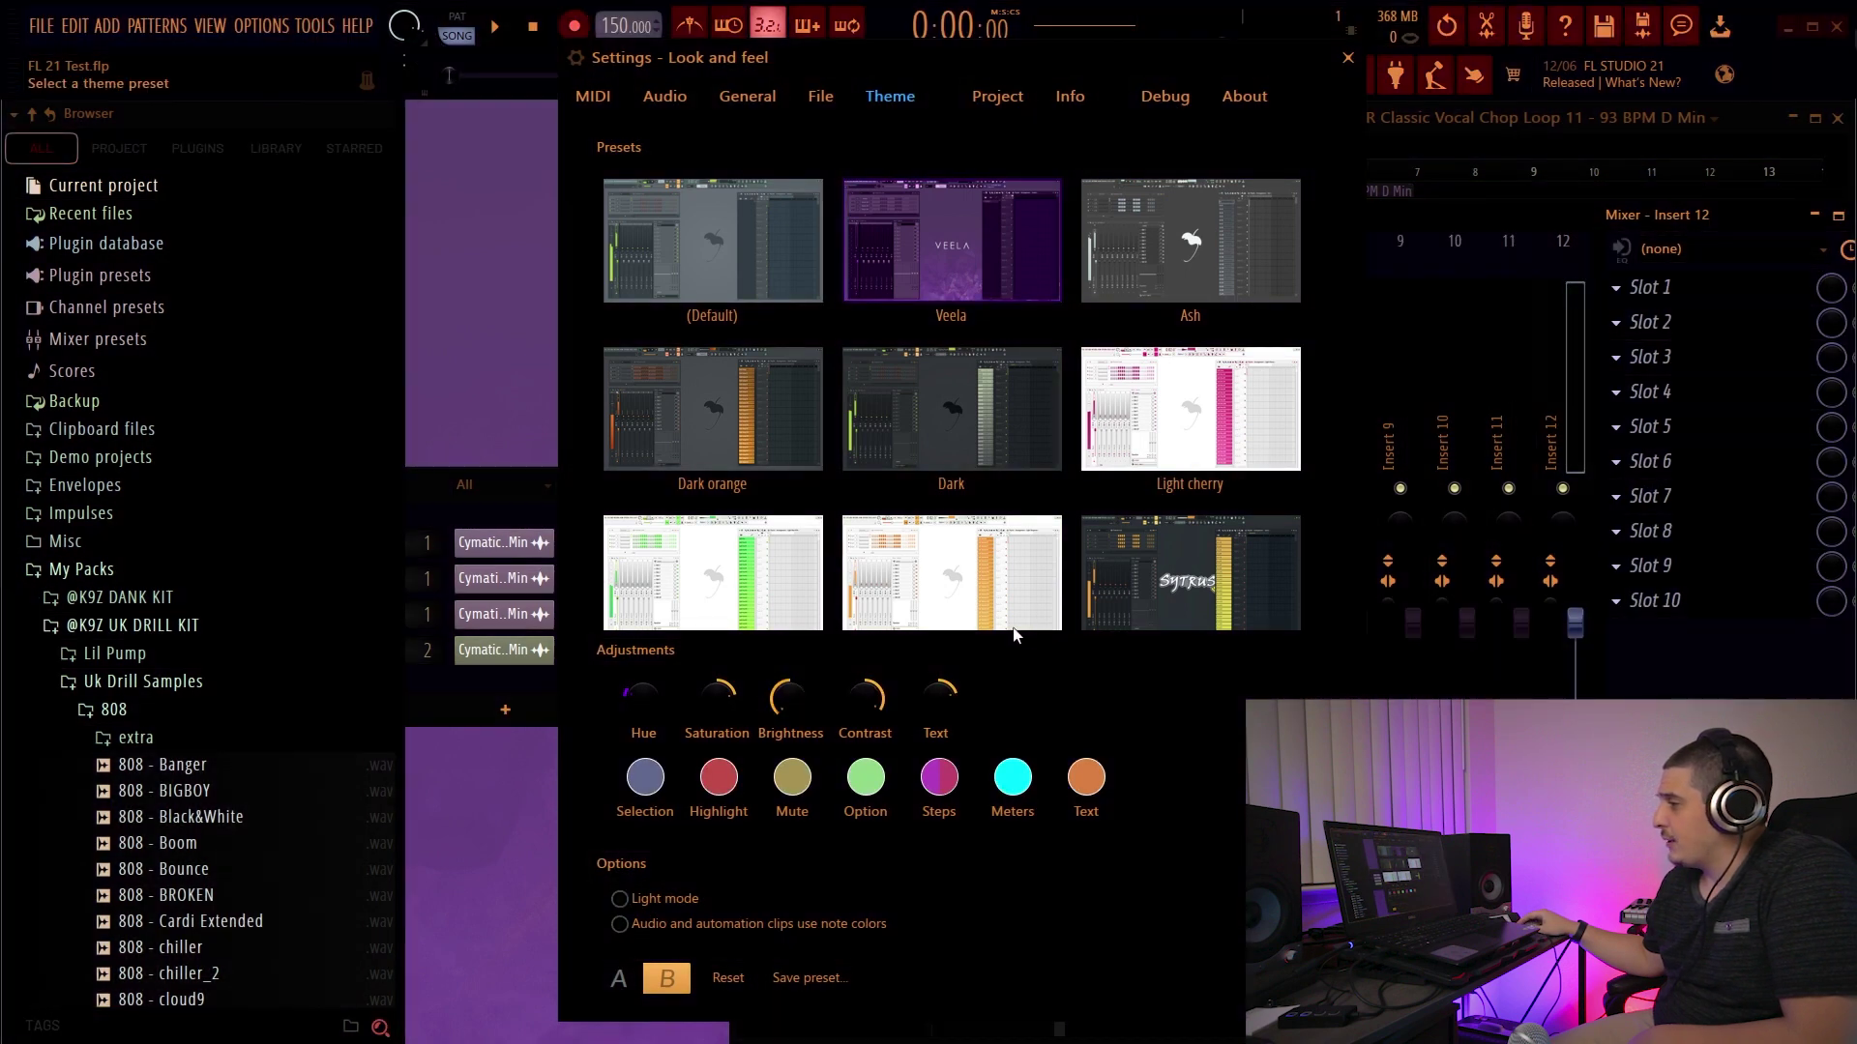
Step: Try out Light mode on the theme, switch it back off and close the settings
click(620, 898)
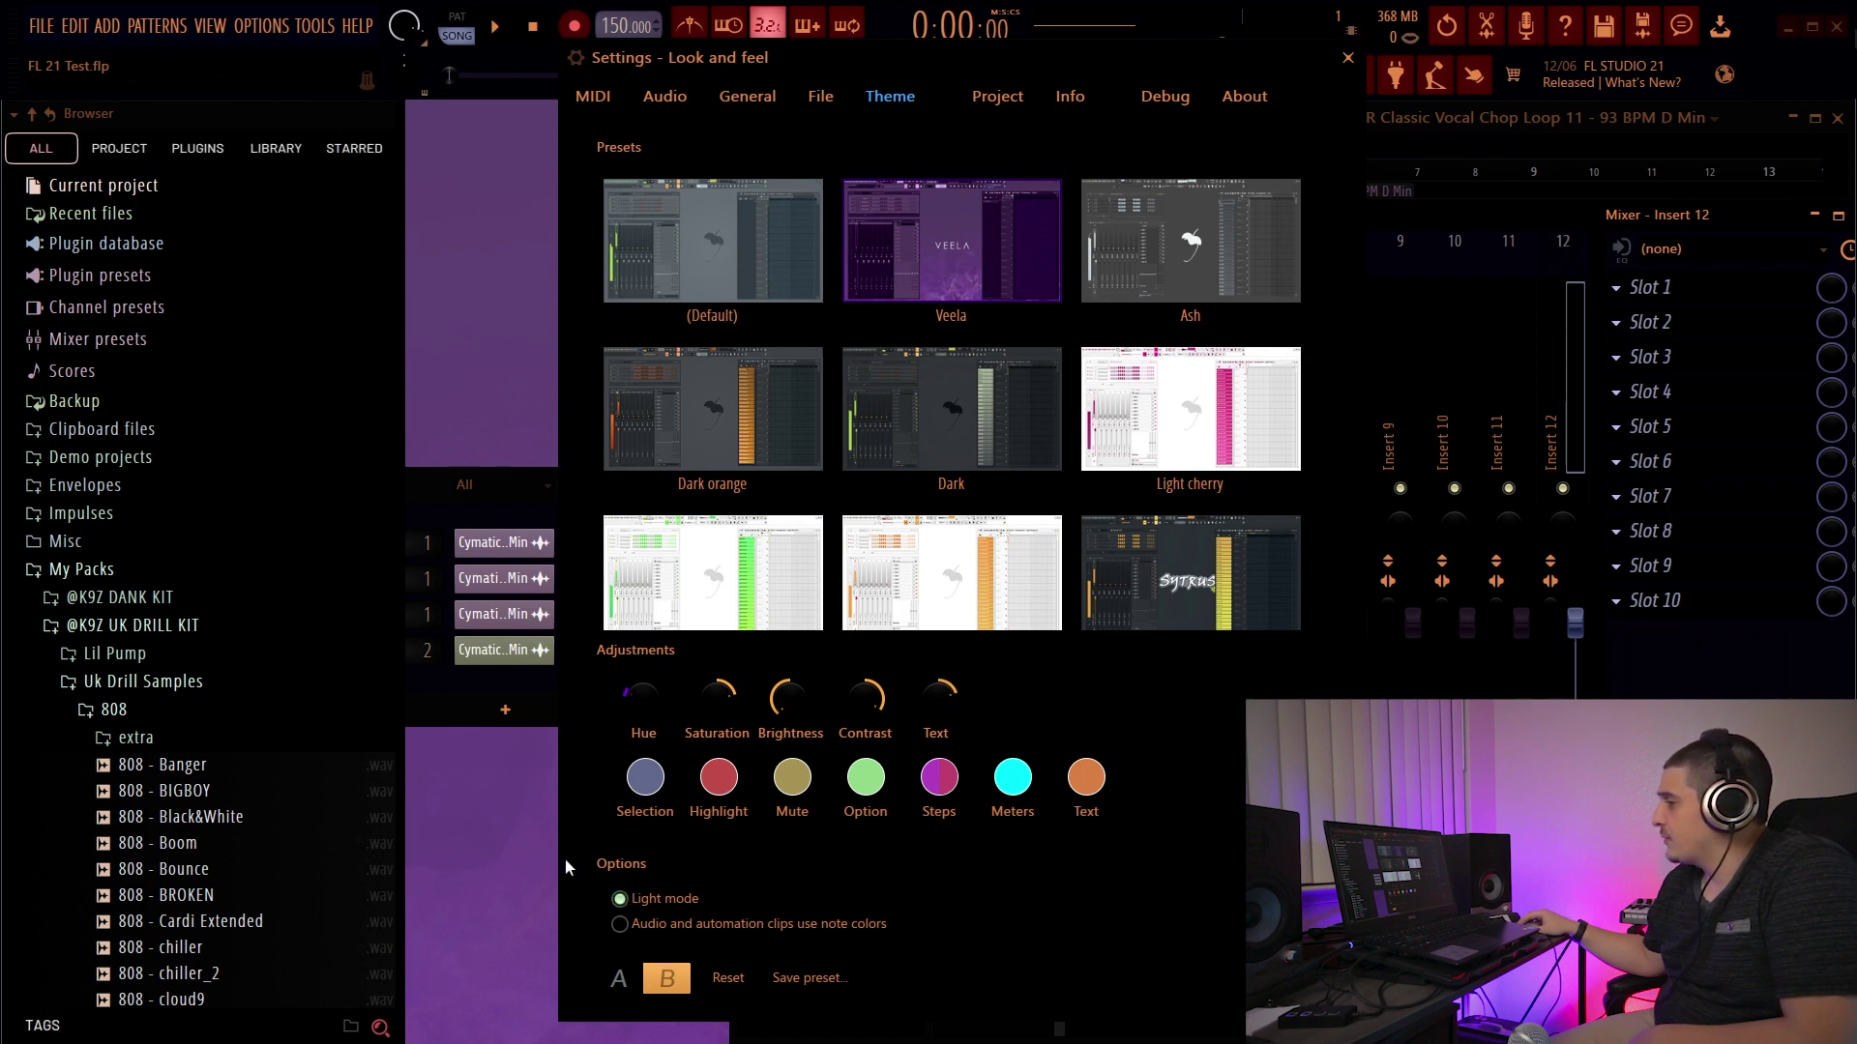
click(620, 899)
click(620, 899)
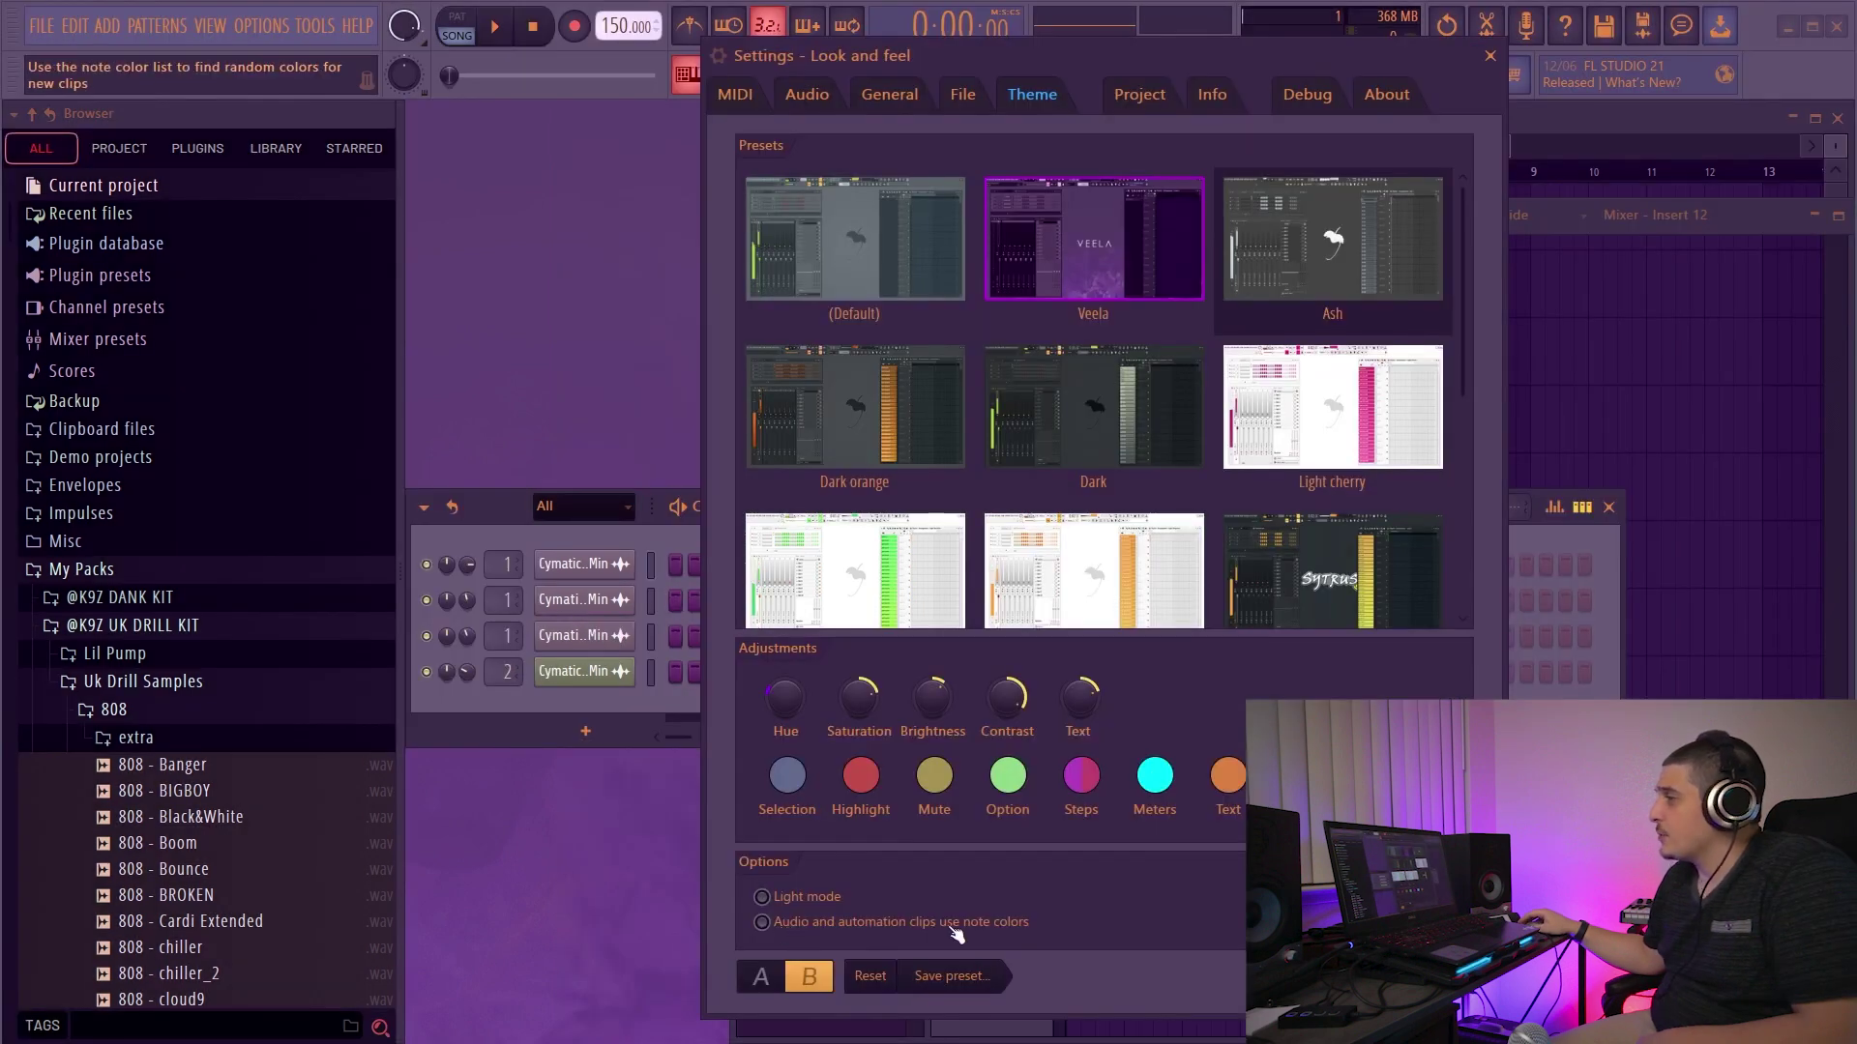
click(1490, 55)
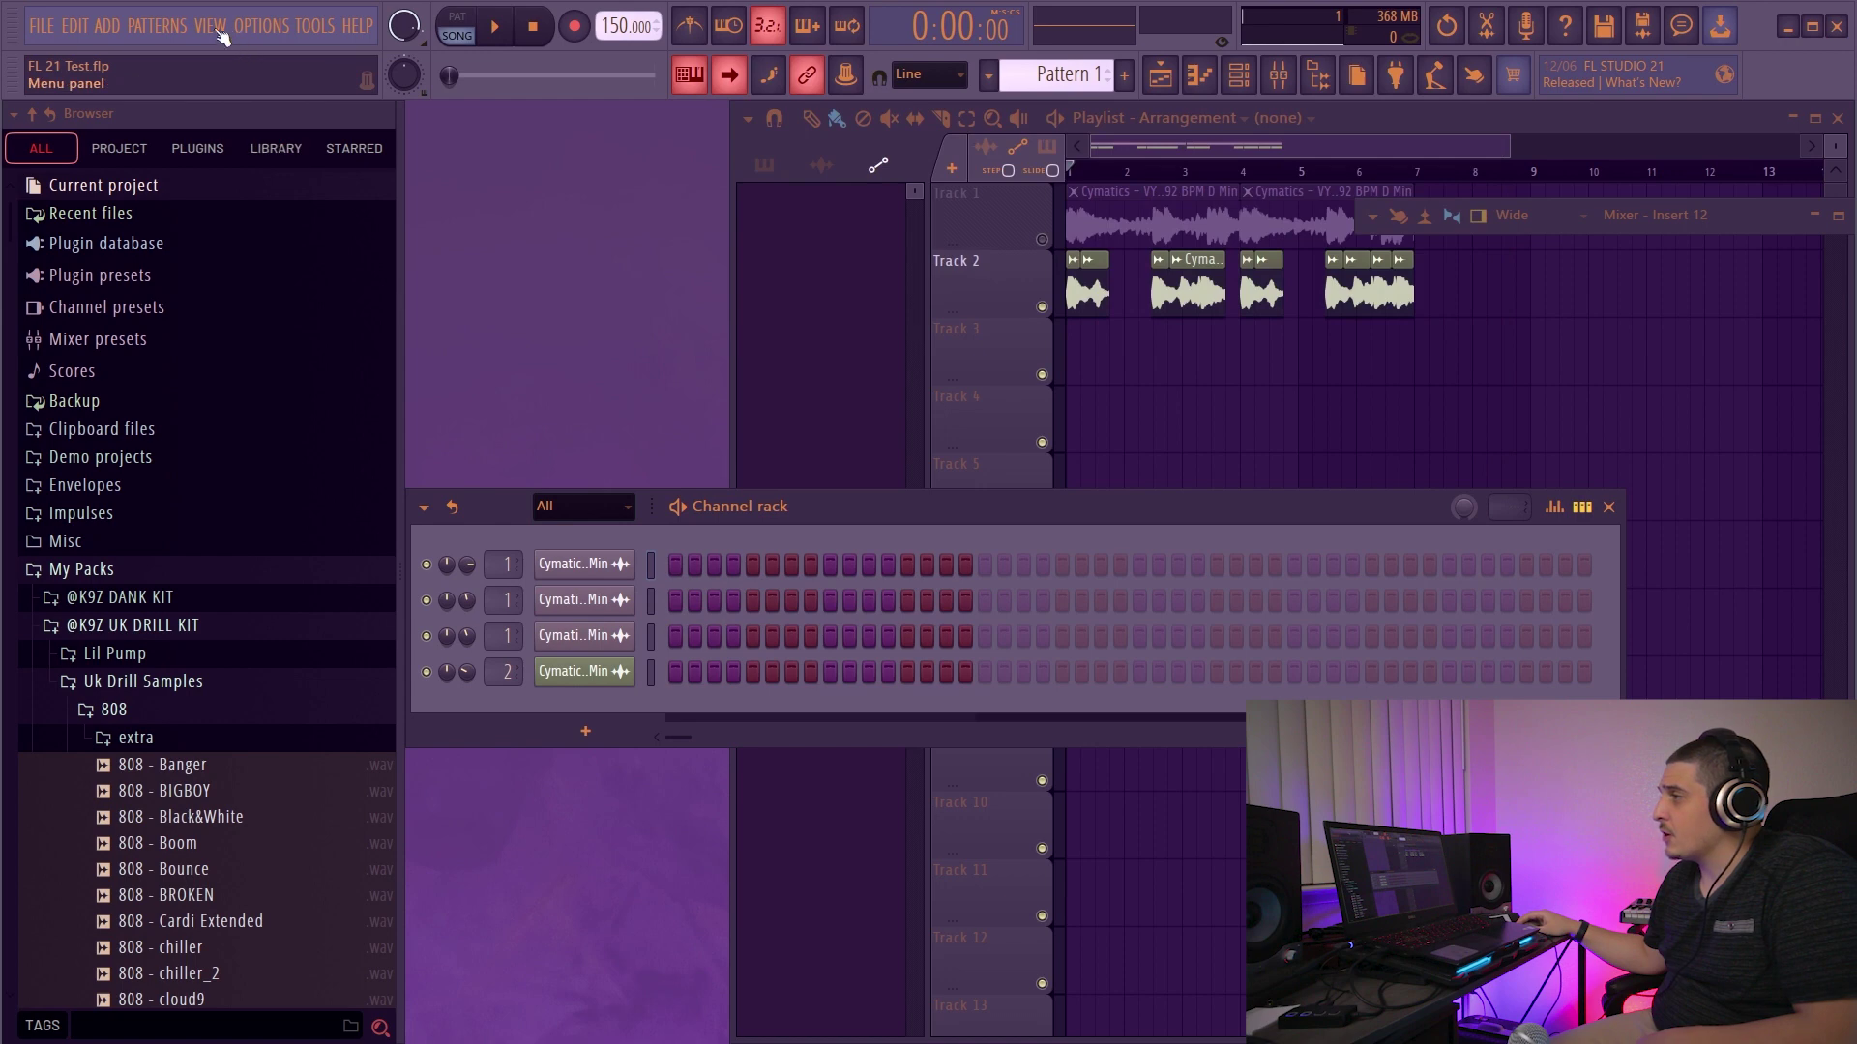
Step: Change the playlist's grid colour to teal green
click(748, 118)
mouse_move(771, 186)
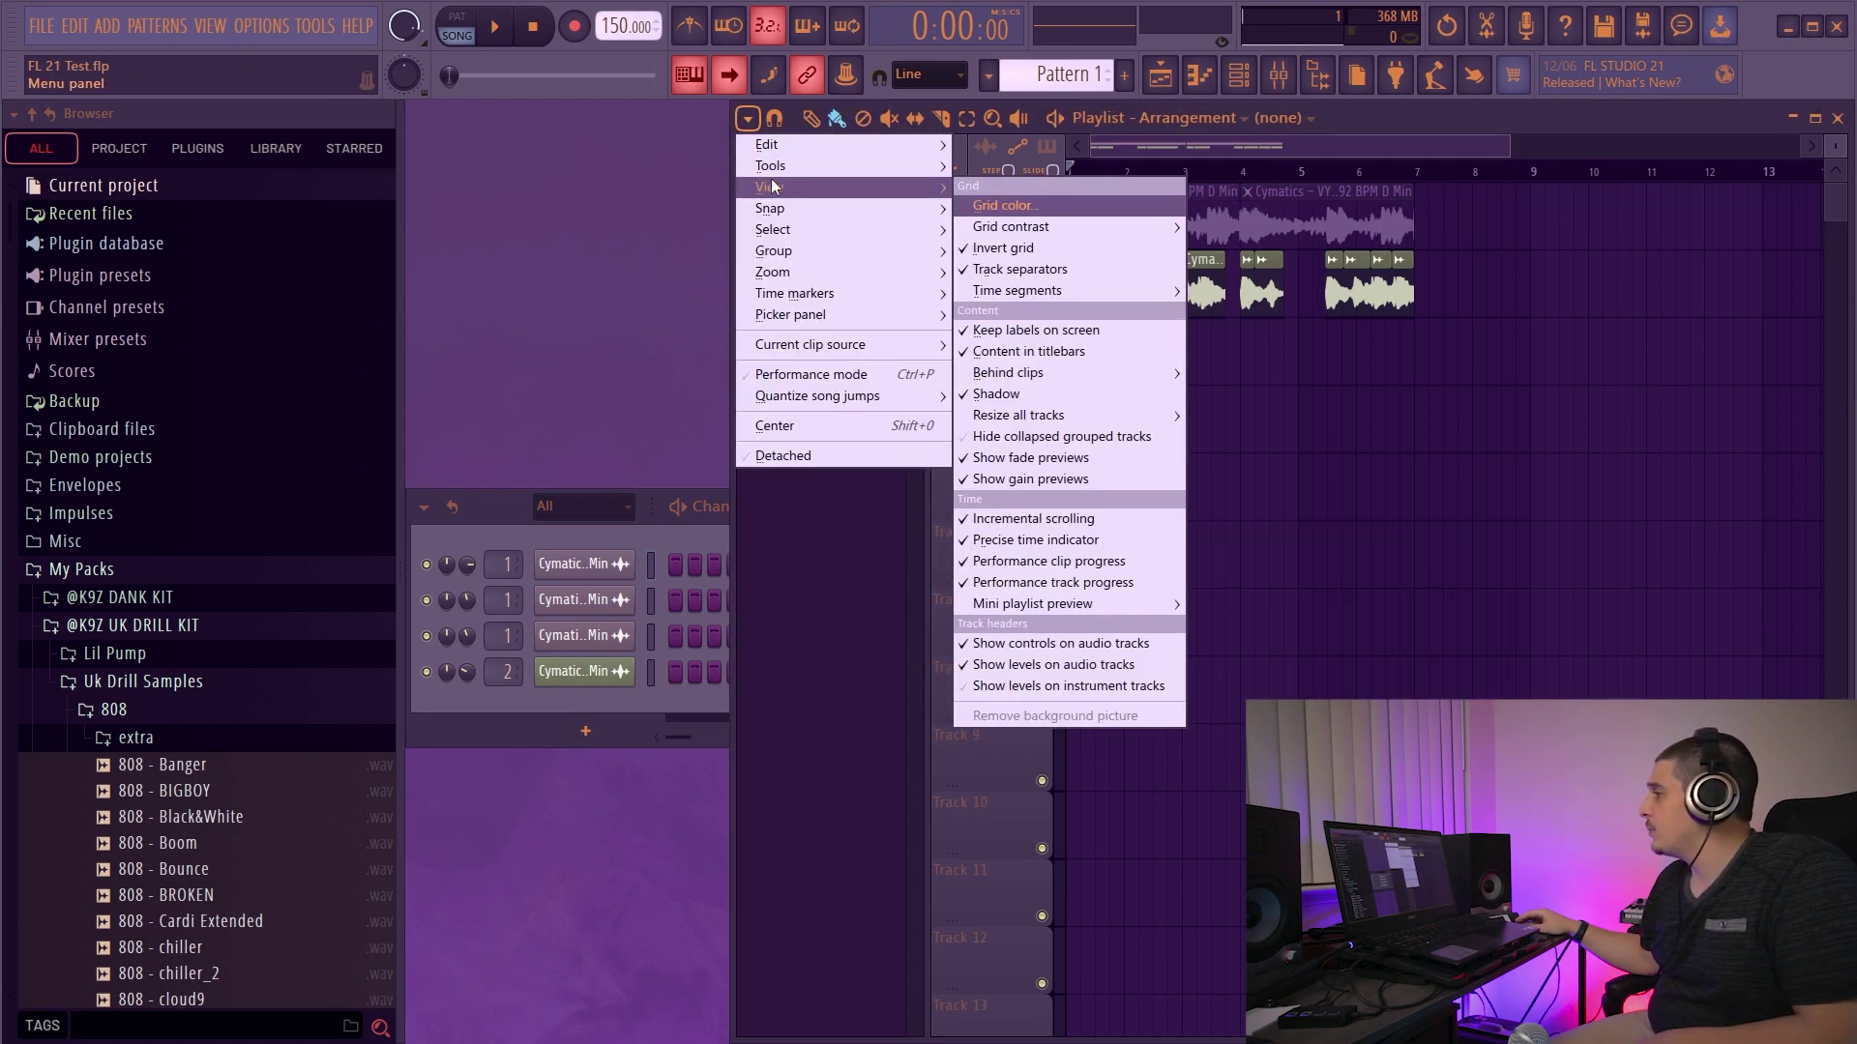
click(1006, 206)
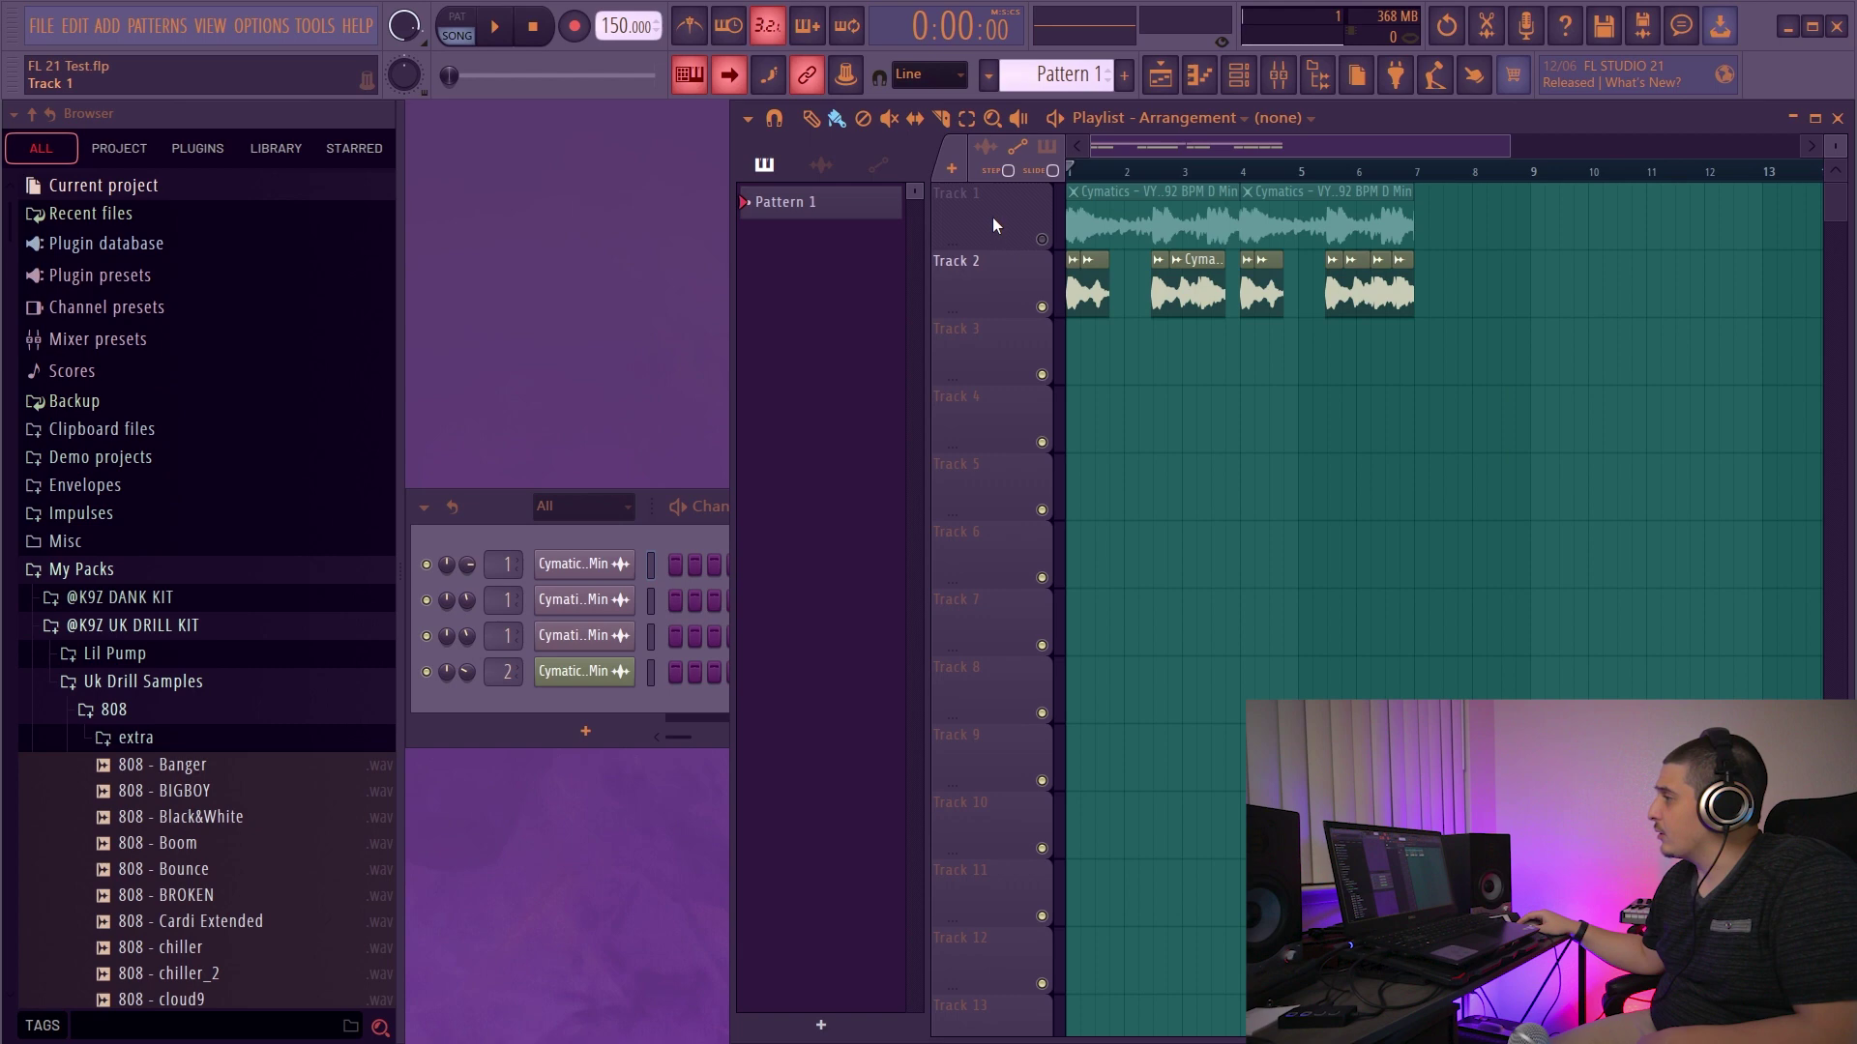
Step: Open the first channel's piano roll and look up its options for editing the note colour palette
click(591, 571)
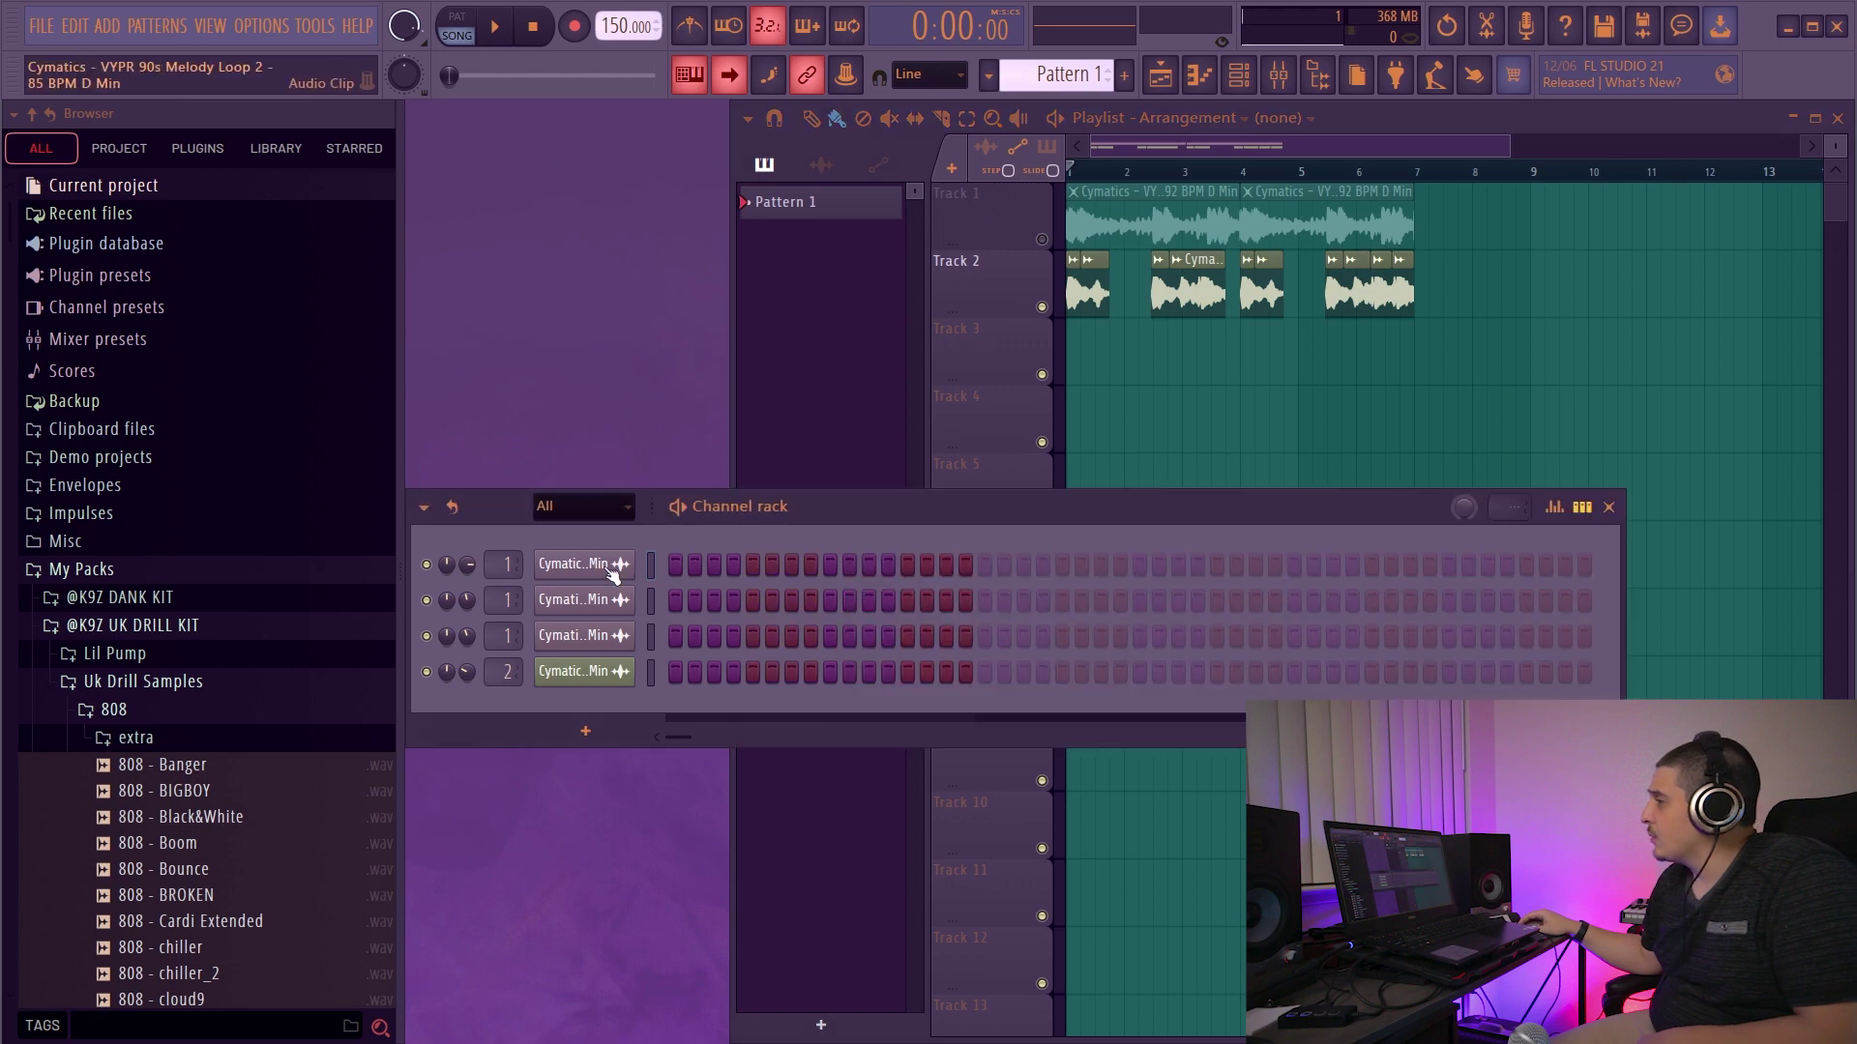
right_click(612, 574)
click(661, 567)
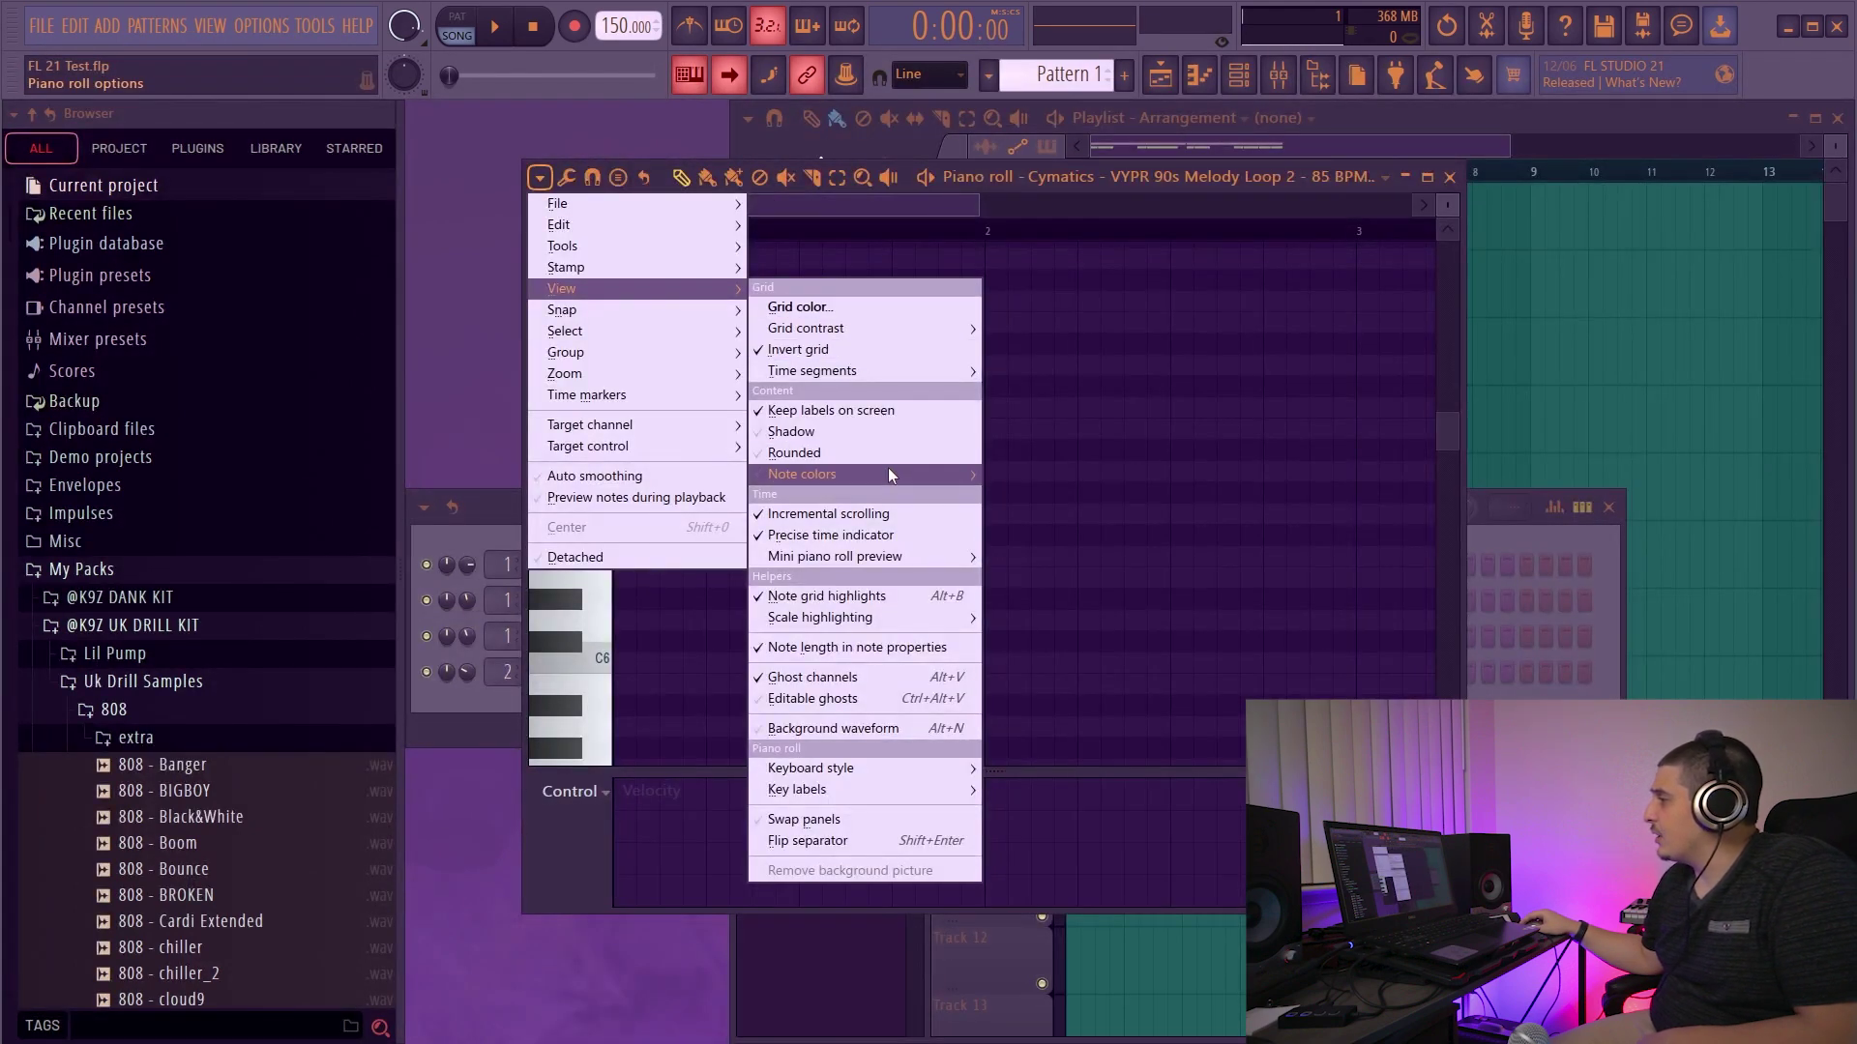
mouse_move(890, 472)
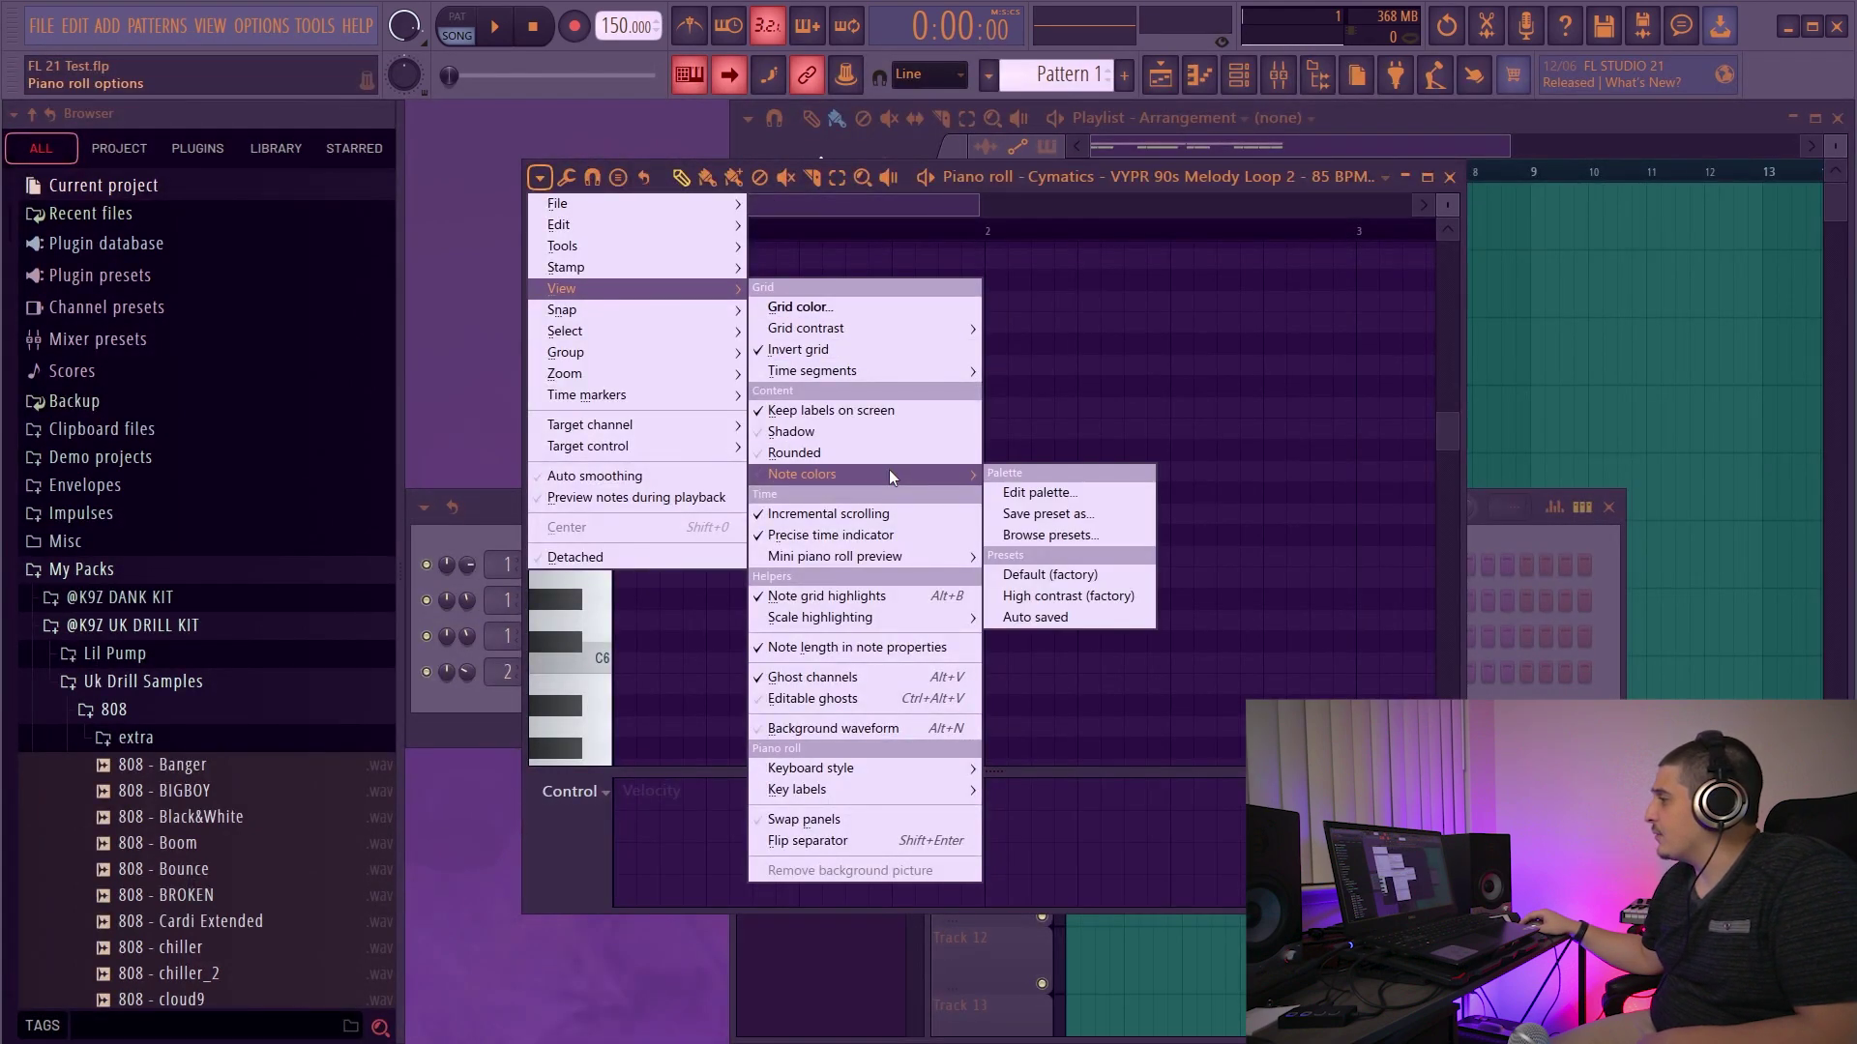
click(1059, 496)
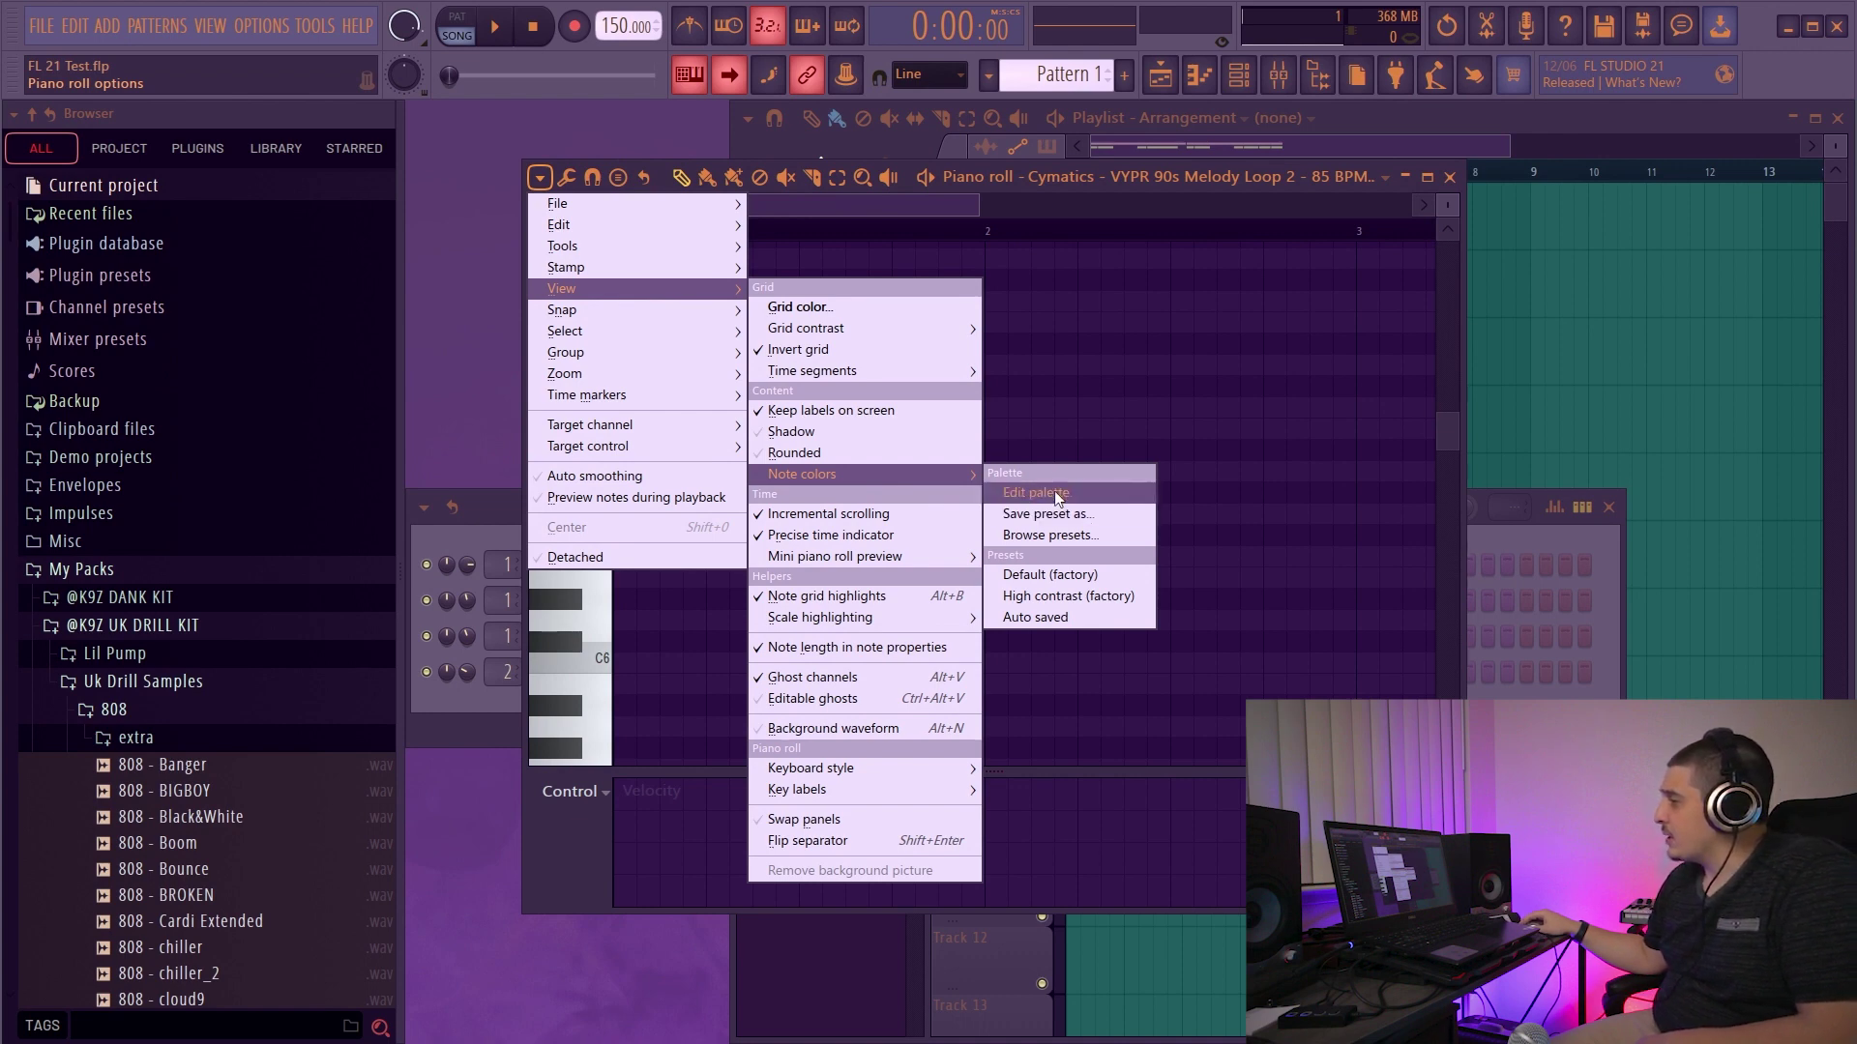
click(1057, 496)
key(Escape)
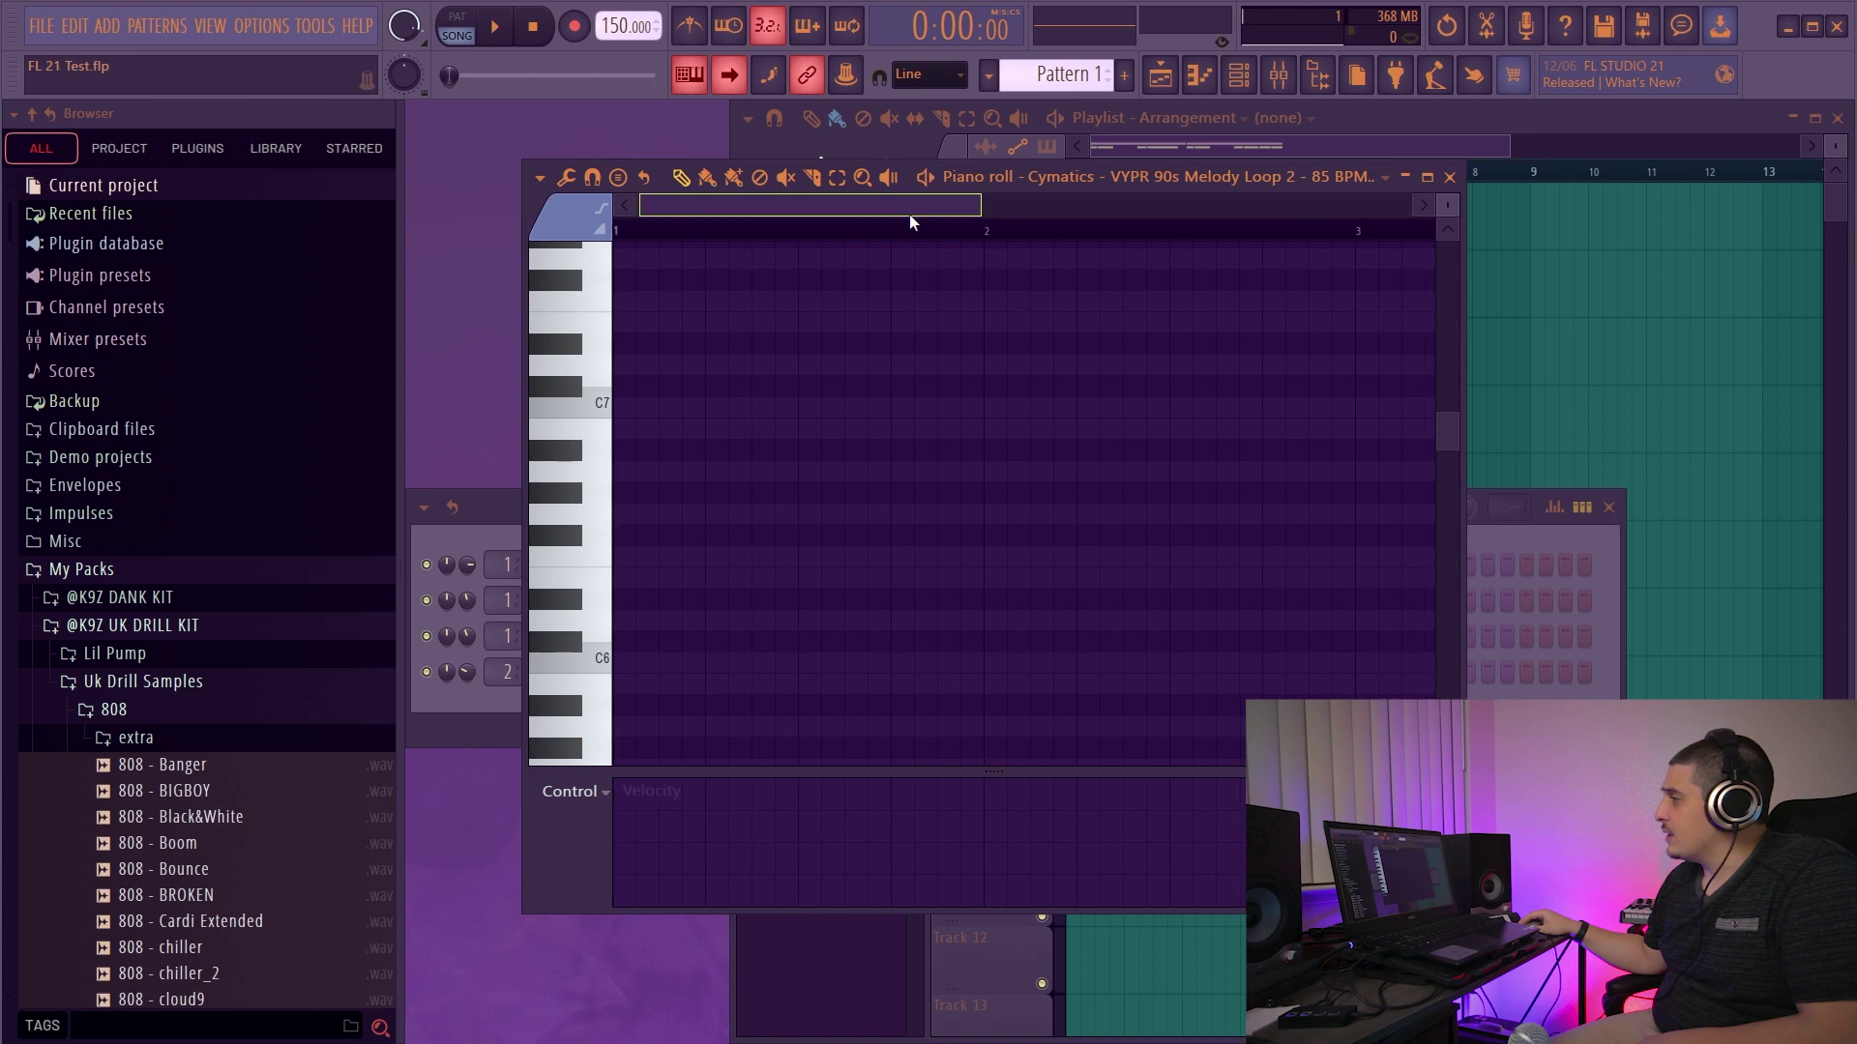
Step: Add a C#7 note and a second note in the piano roll, assigning colour 6 to the second one
click(667, 390)
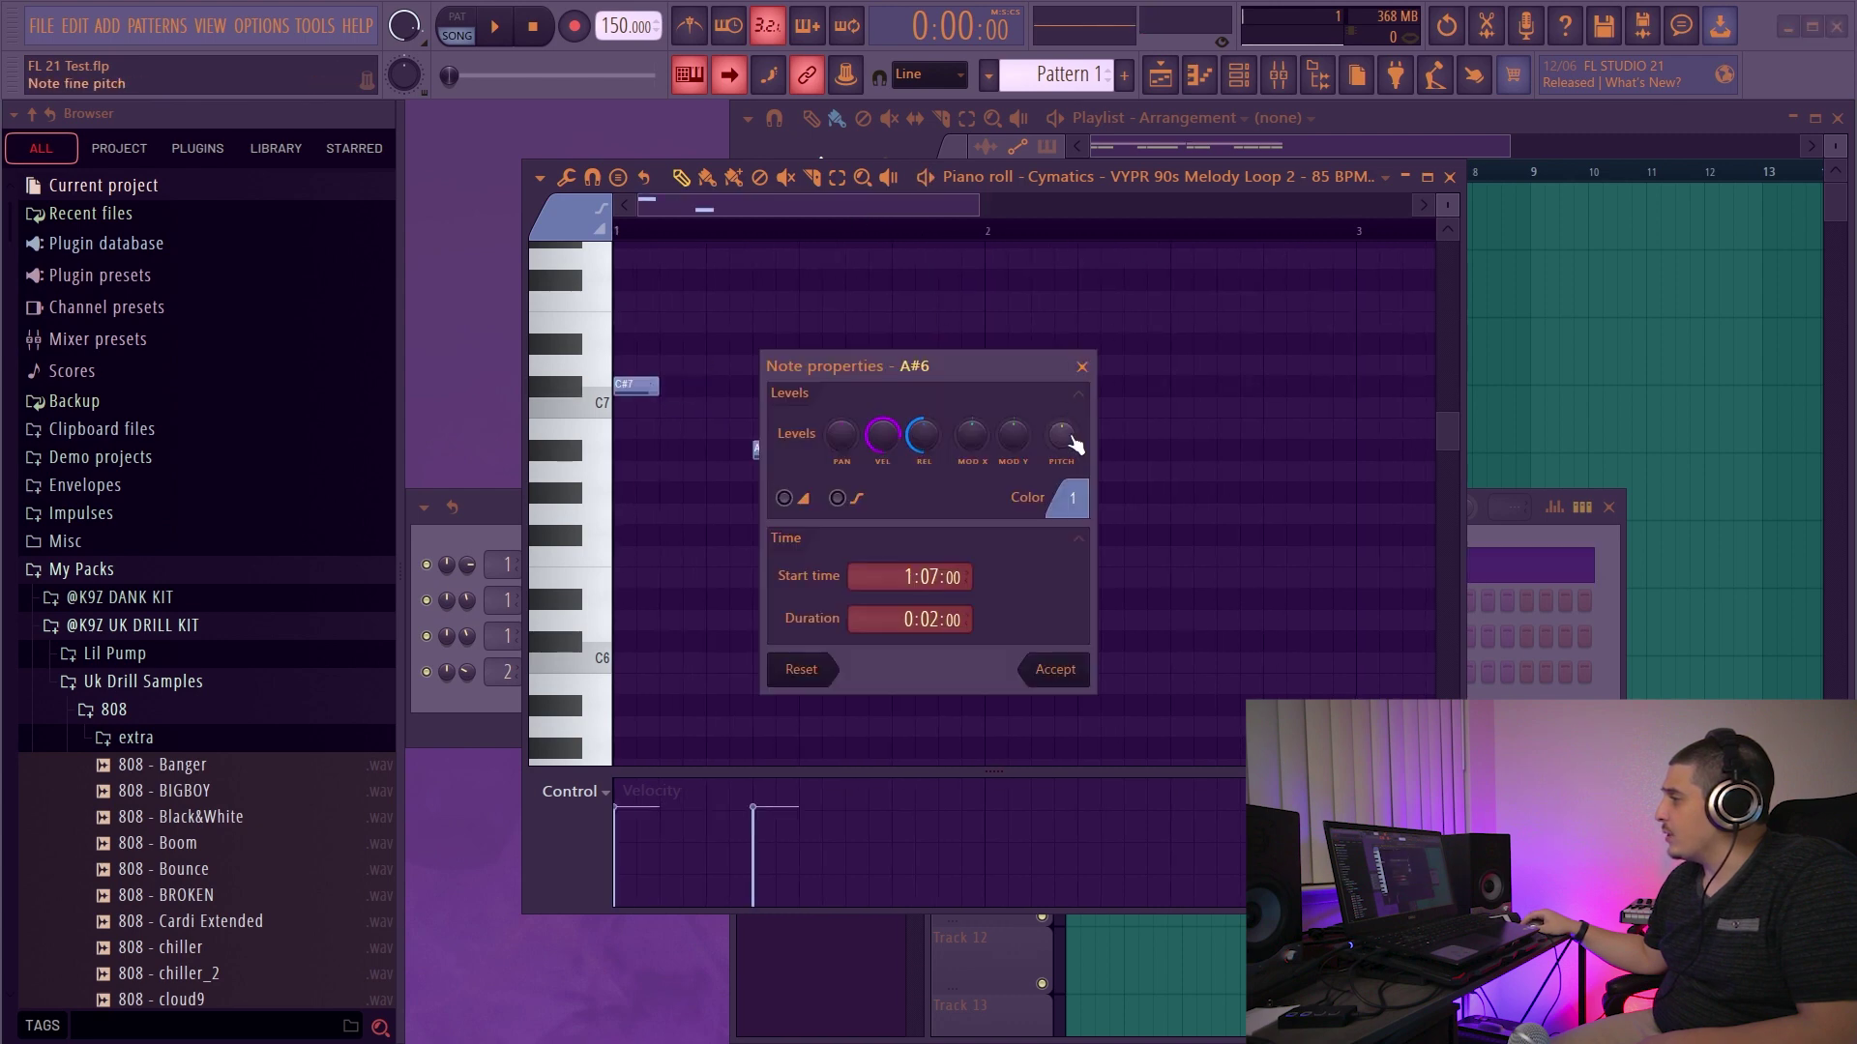
click(1070, 499)
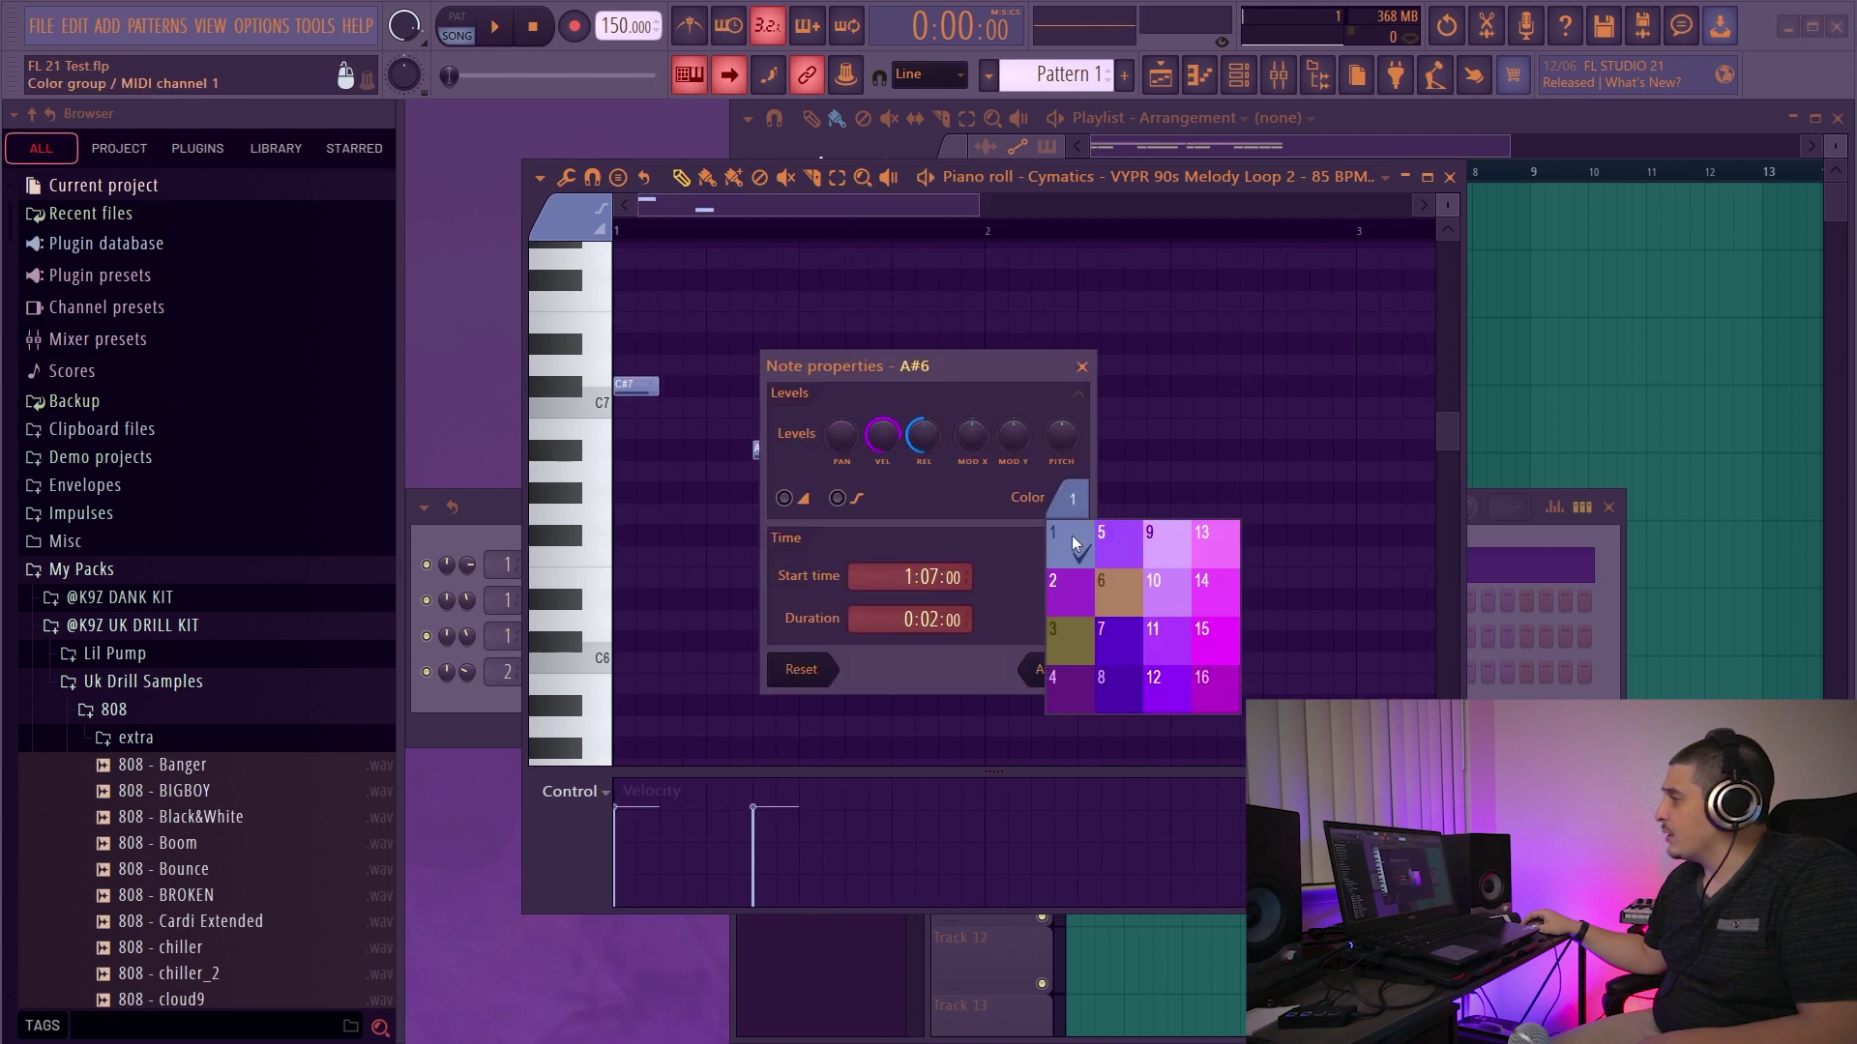
click(1113, 591)
click(1065, 664)
Step: Make audio and automation clips use note colours in the theme settings, and close the settings
click(261, 26)
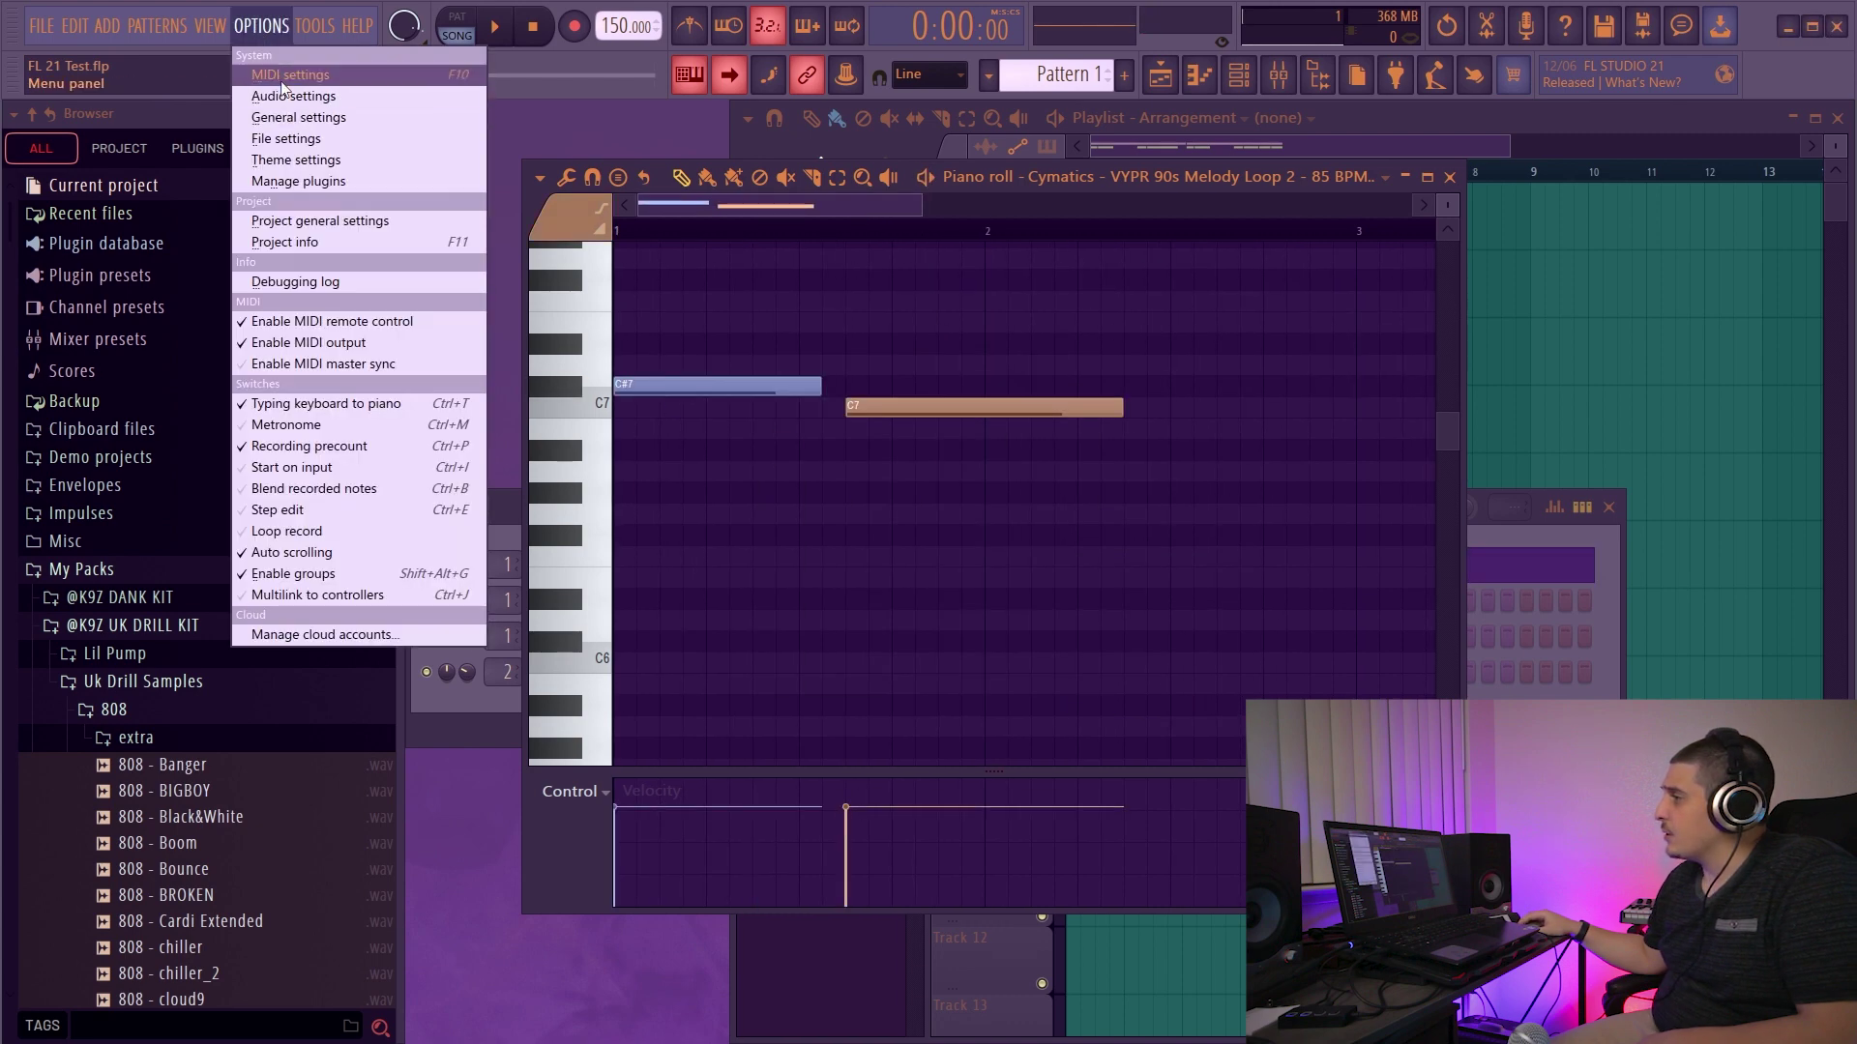
click(295, 160)
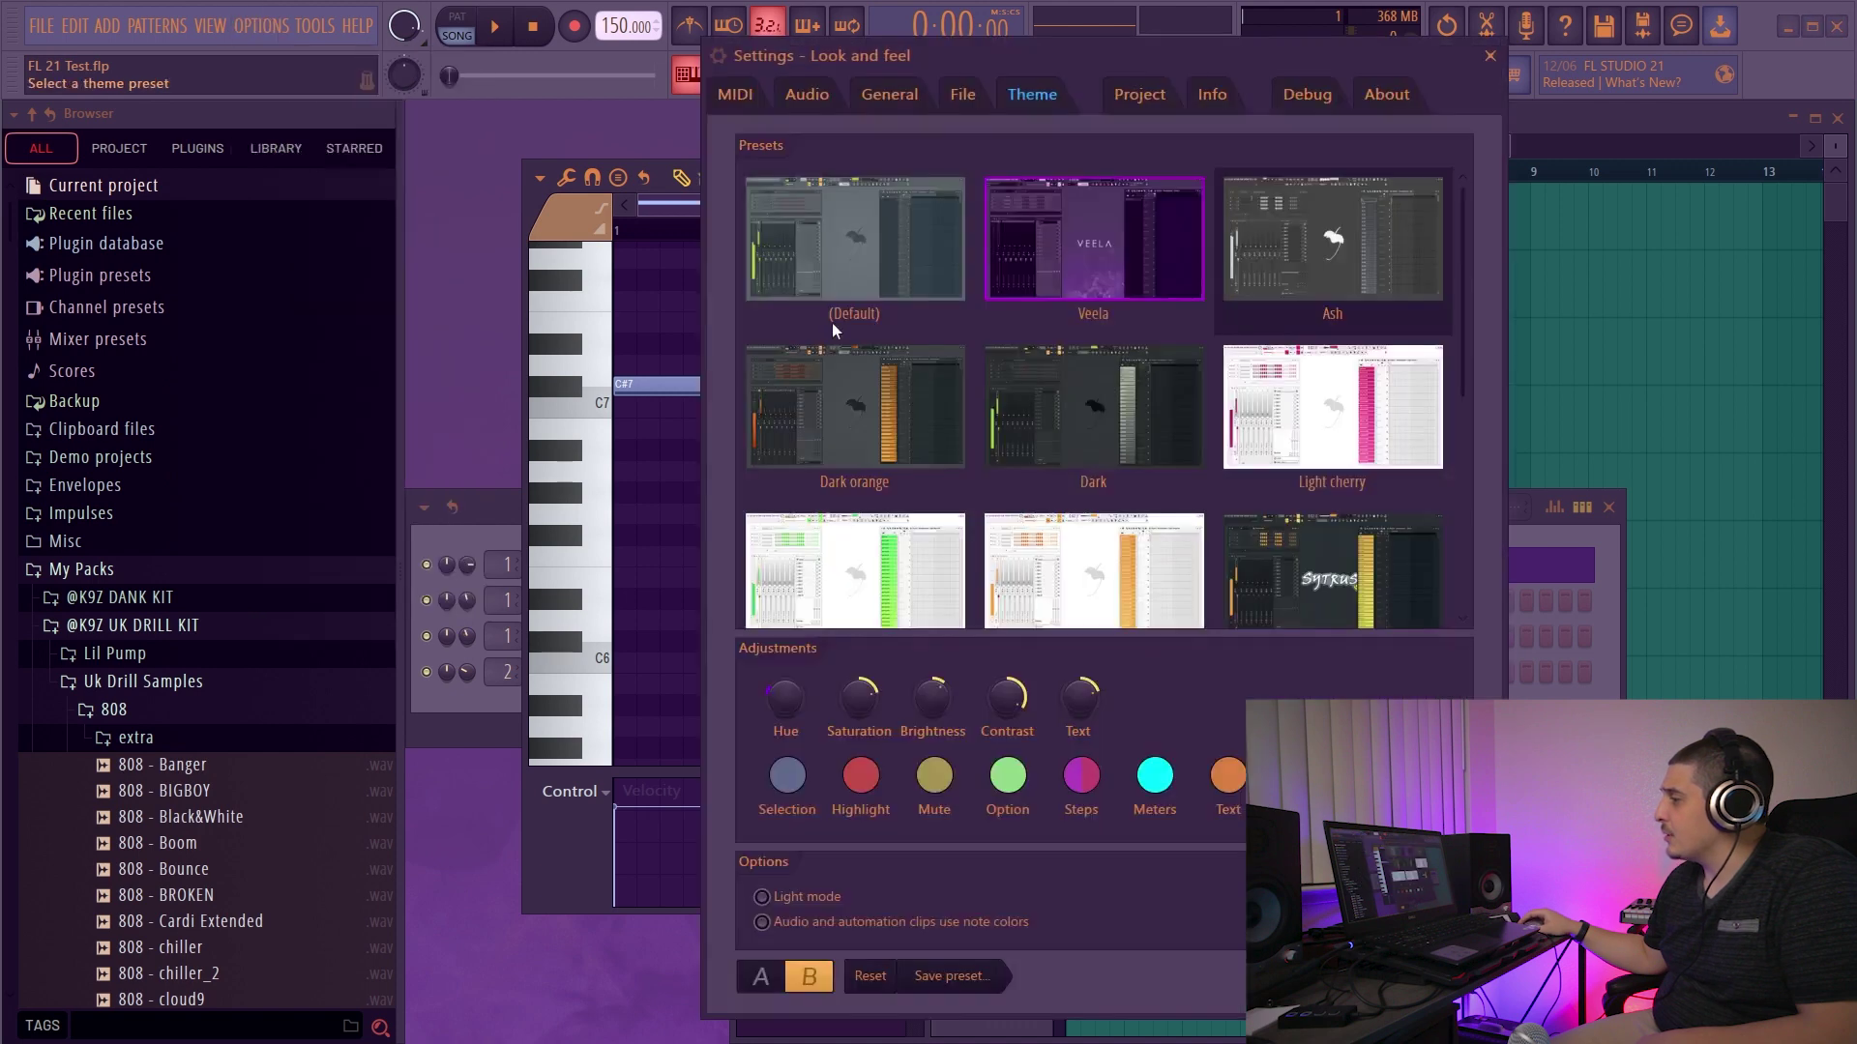
drag(1022, 126, 997, 81)
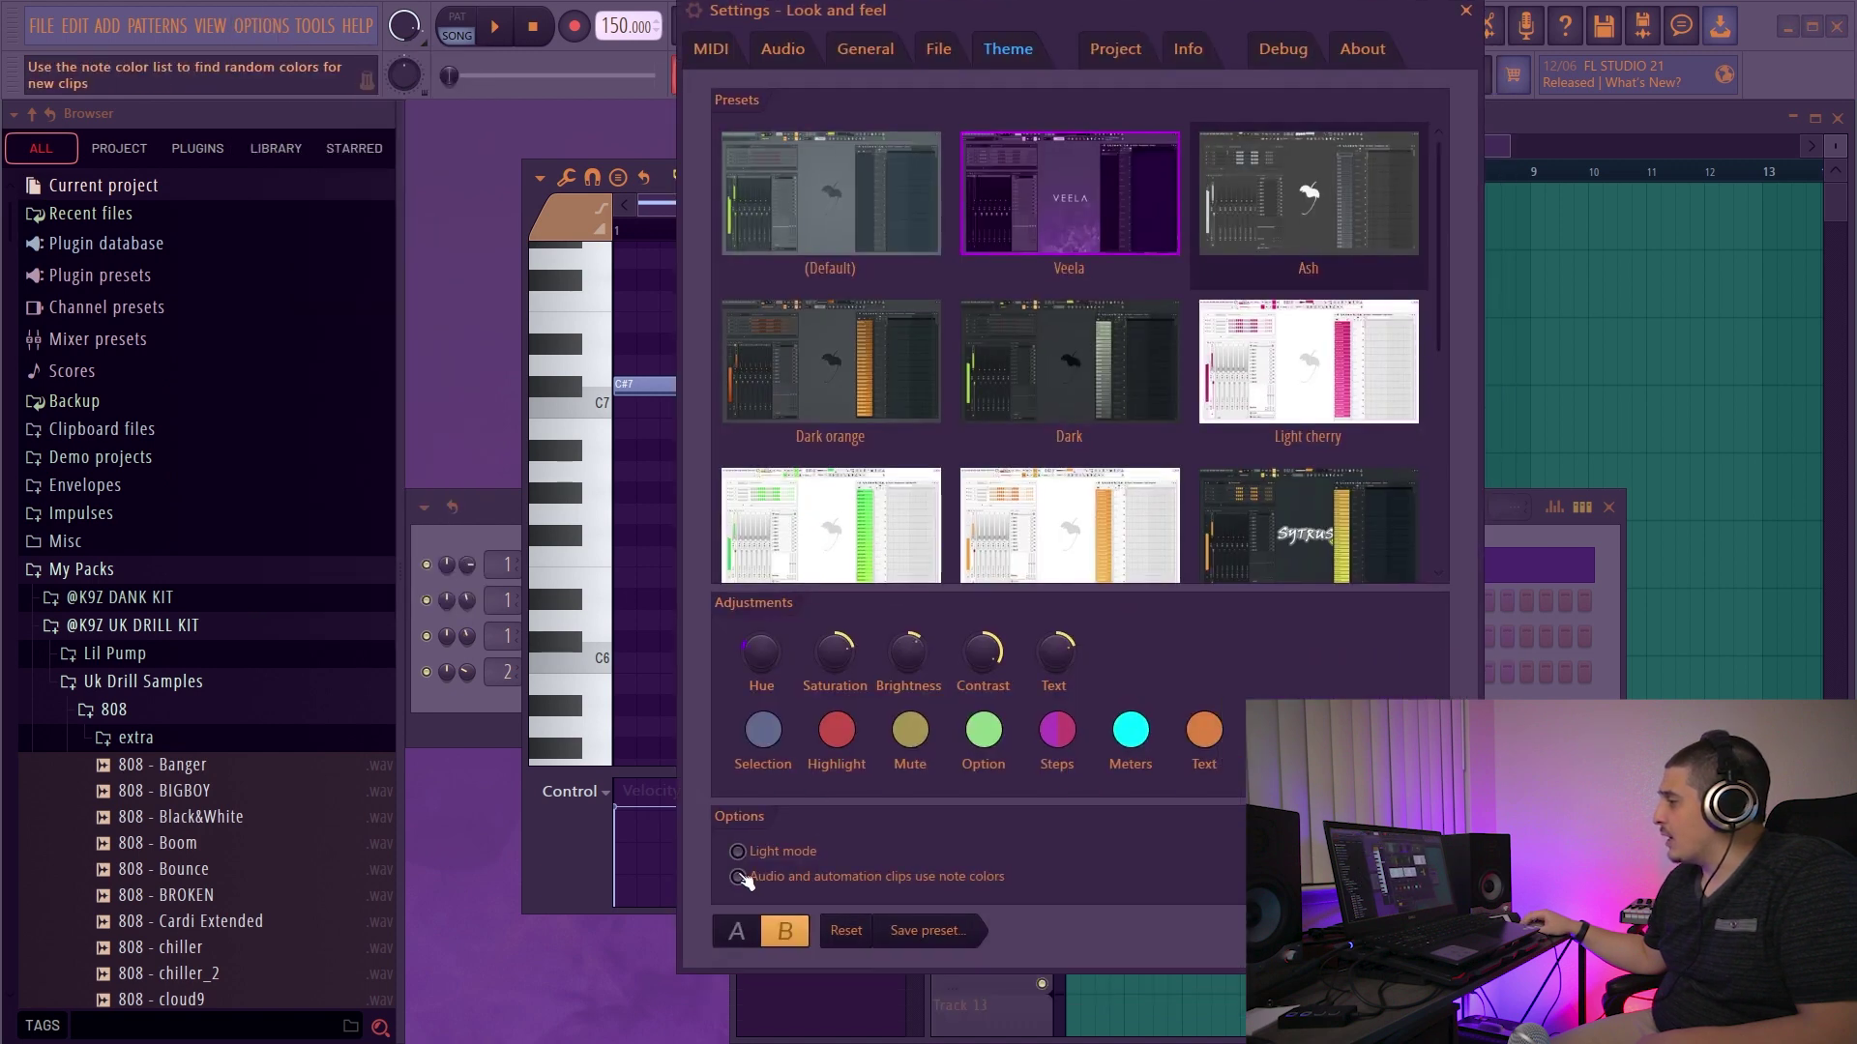
click(739, 877)
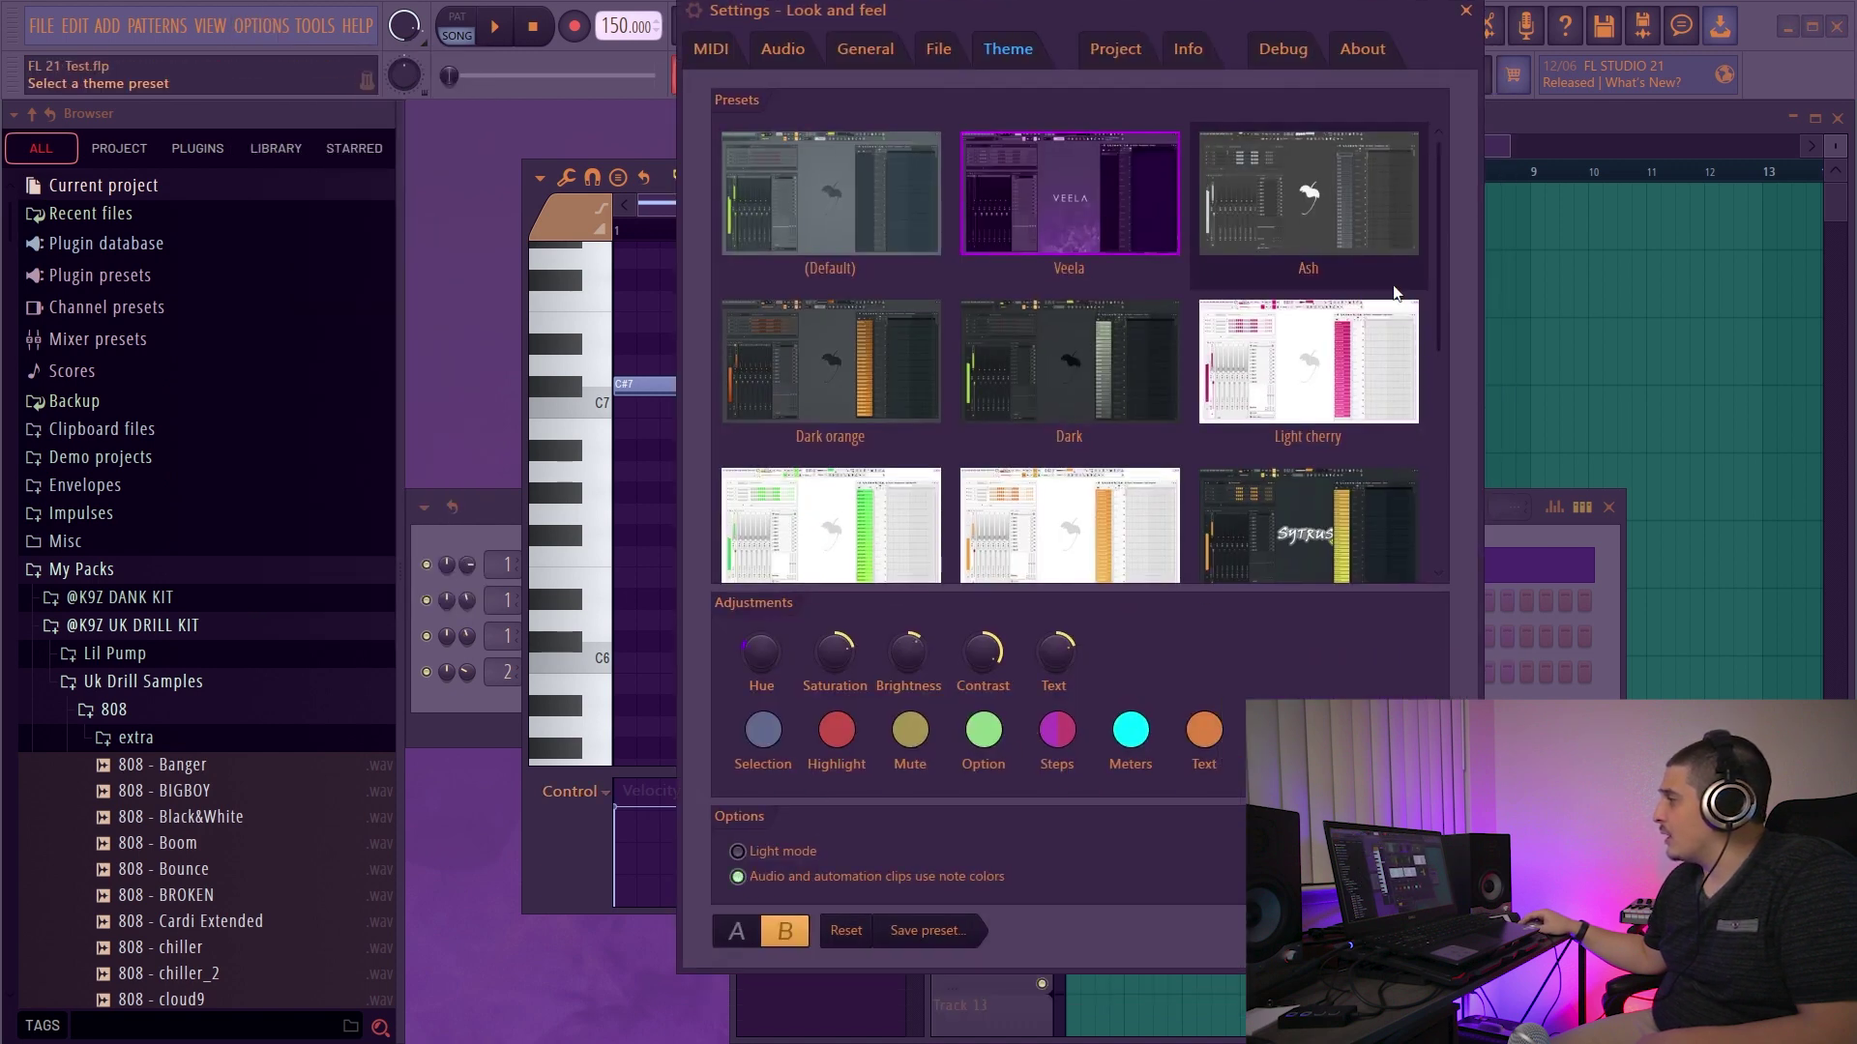
click(1465, 11)
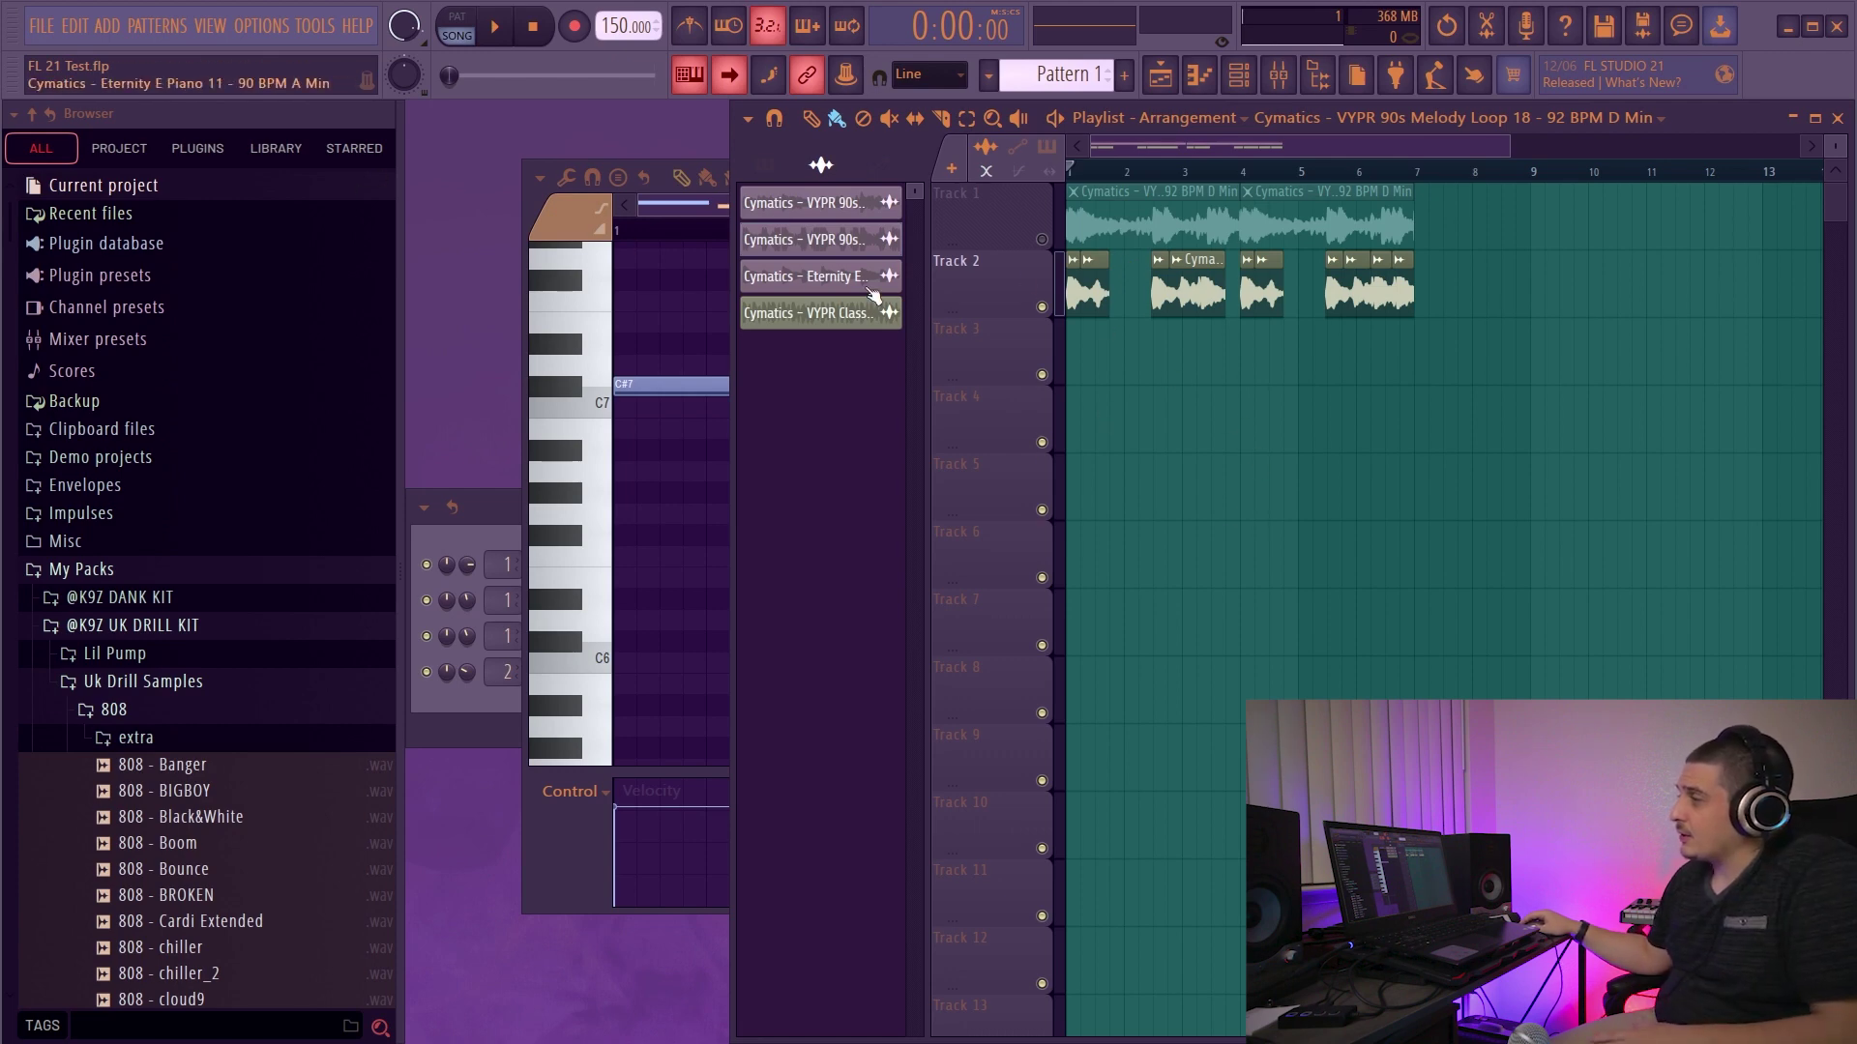
Step: Place the 808 - Black&White sample at the start of Track 4 and compare its colour with the piano roll's note palette
click(645, 235)
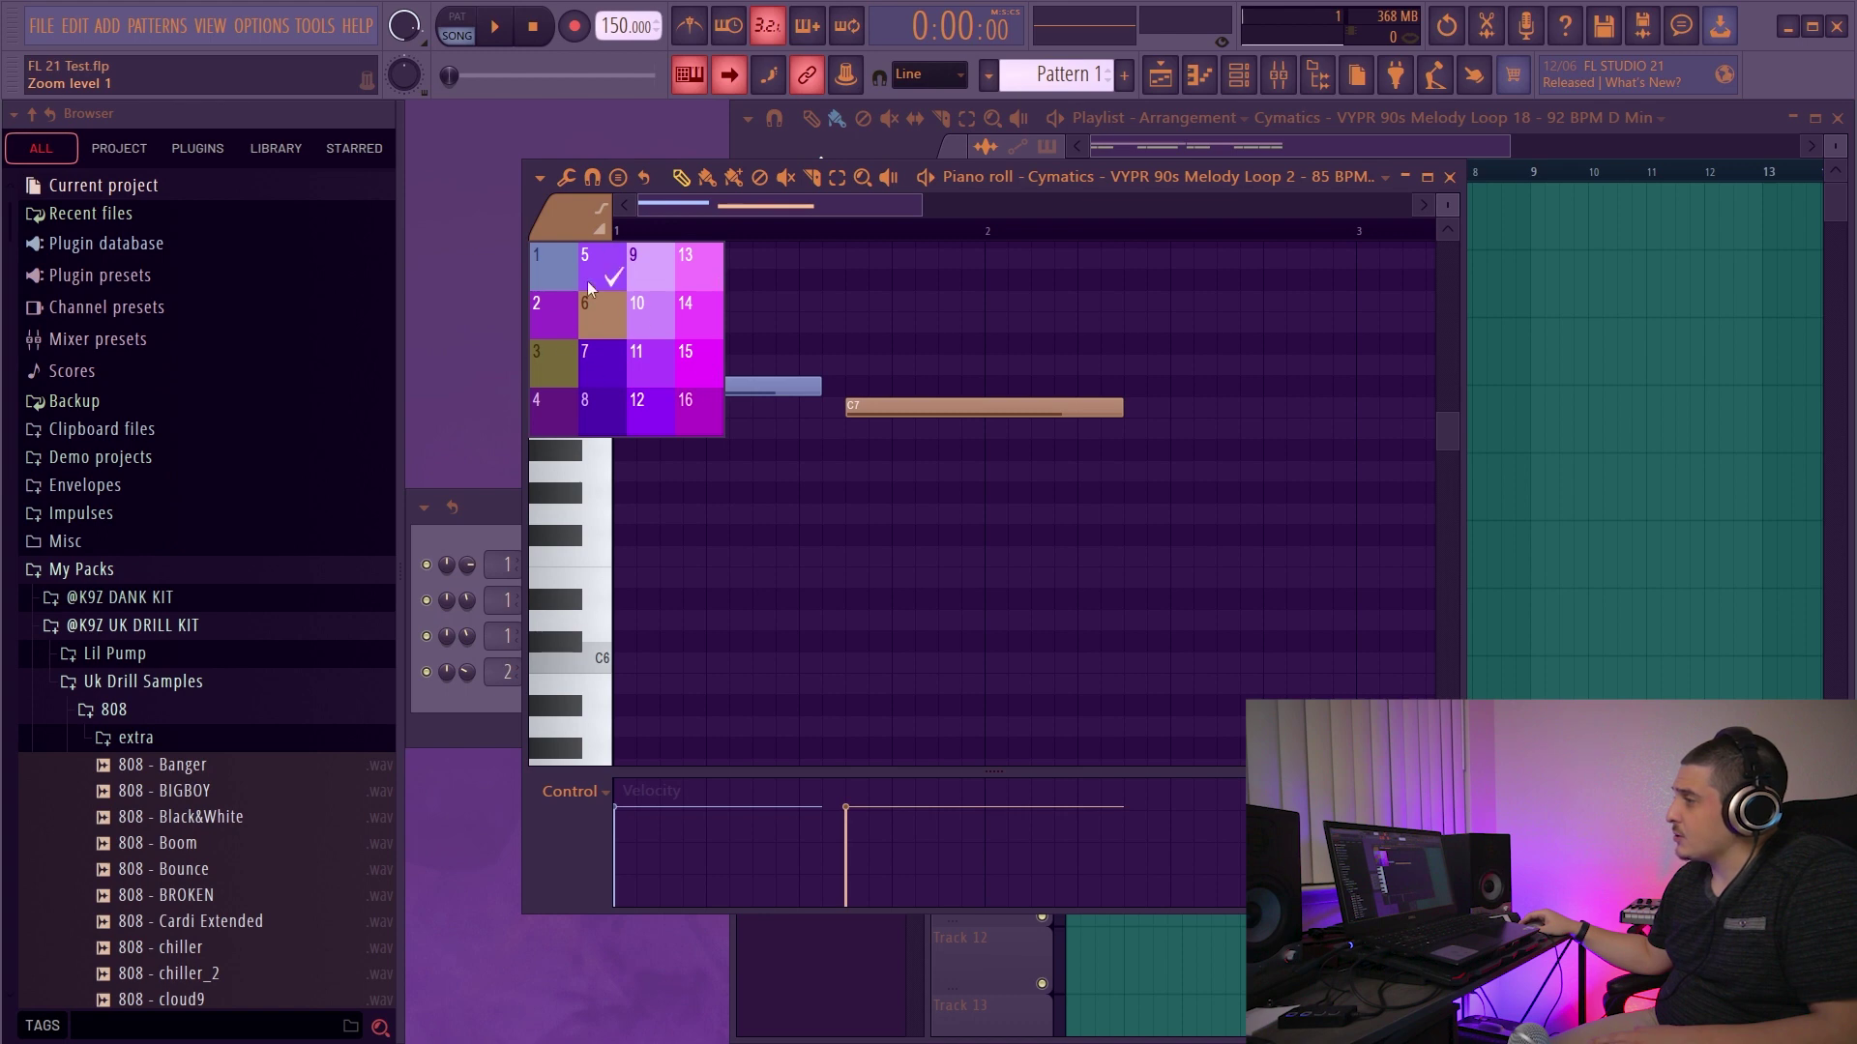
drag(180, 817, 1089, 444)
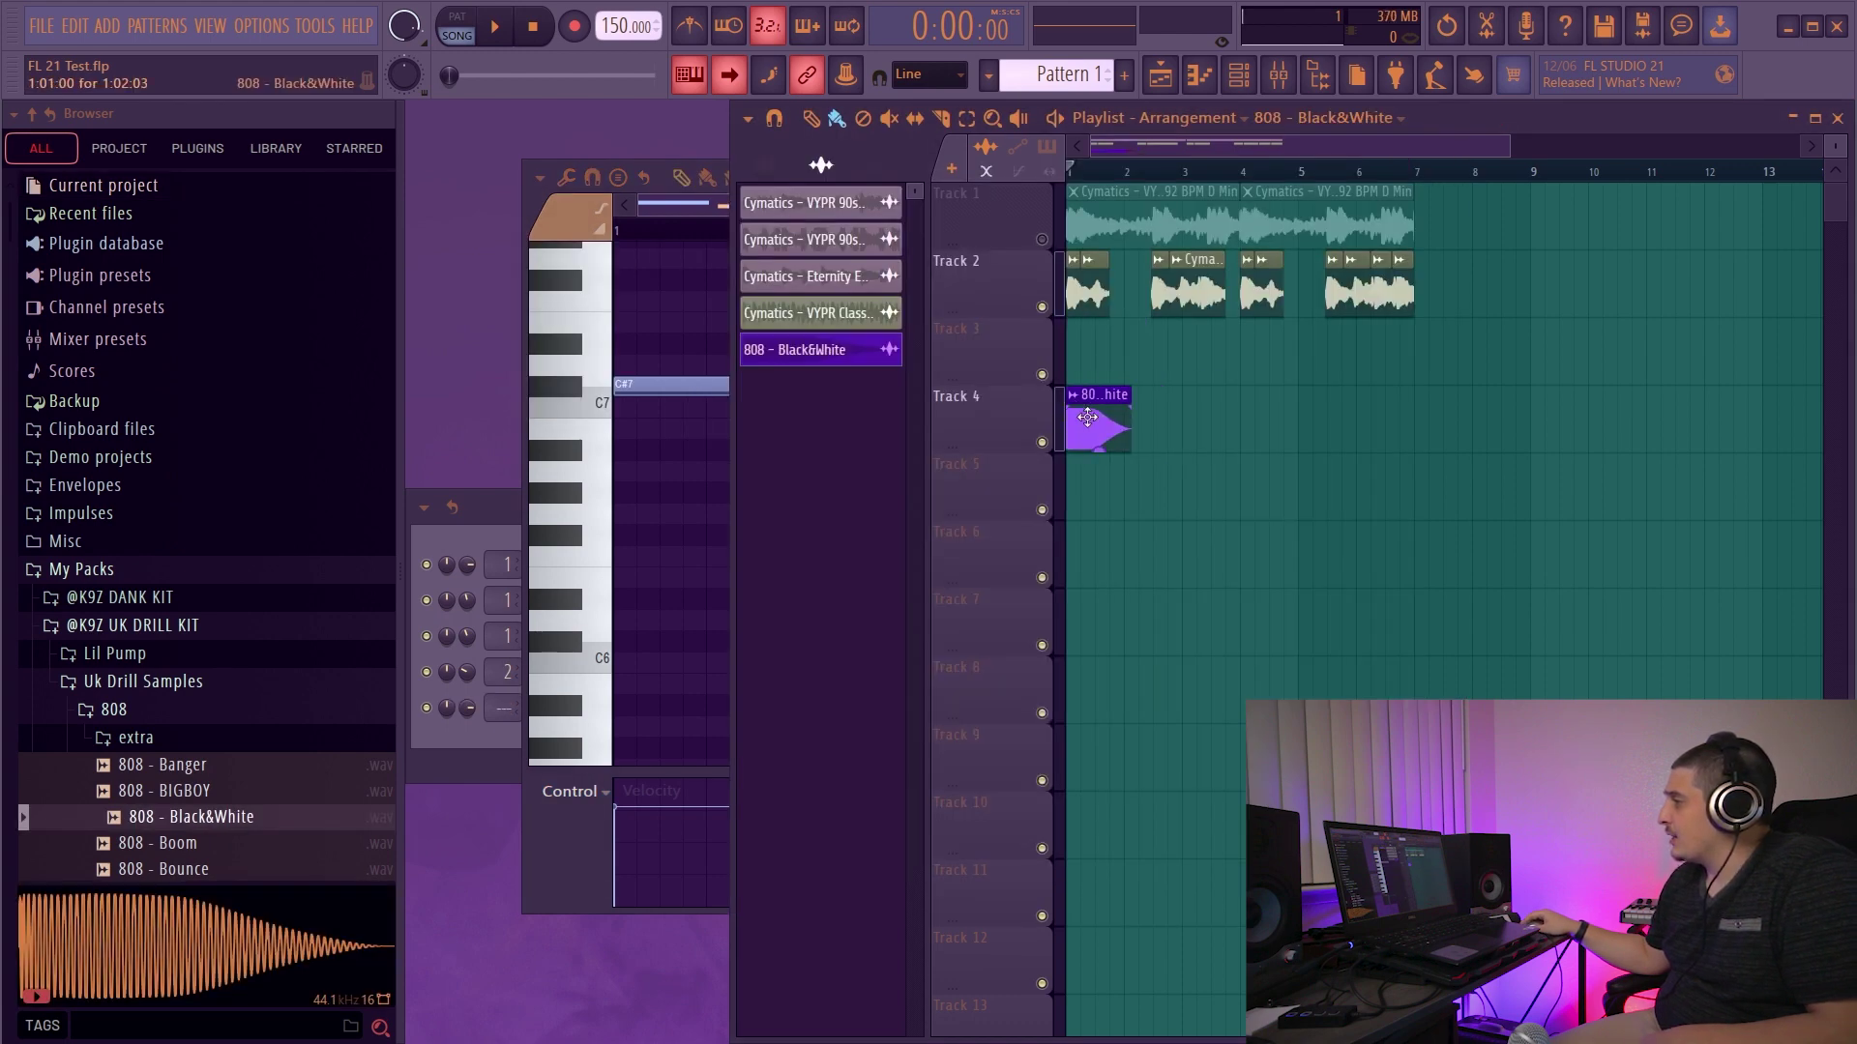
click(638, 166)
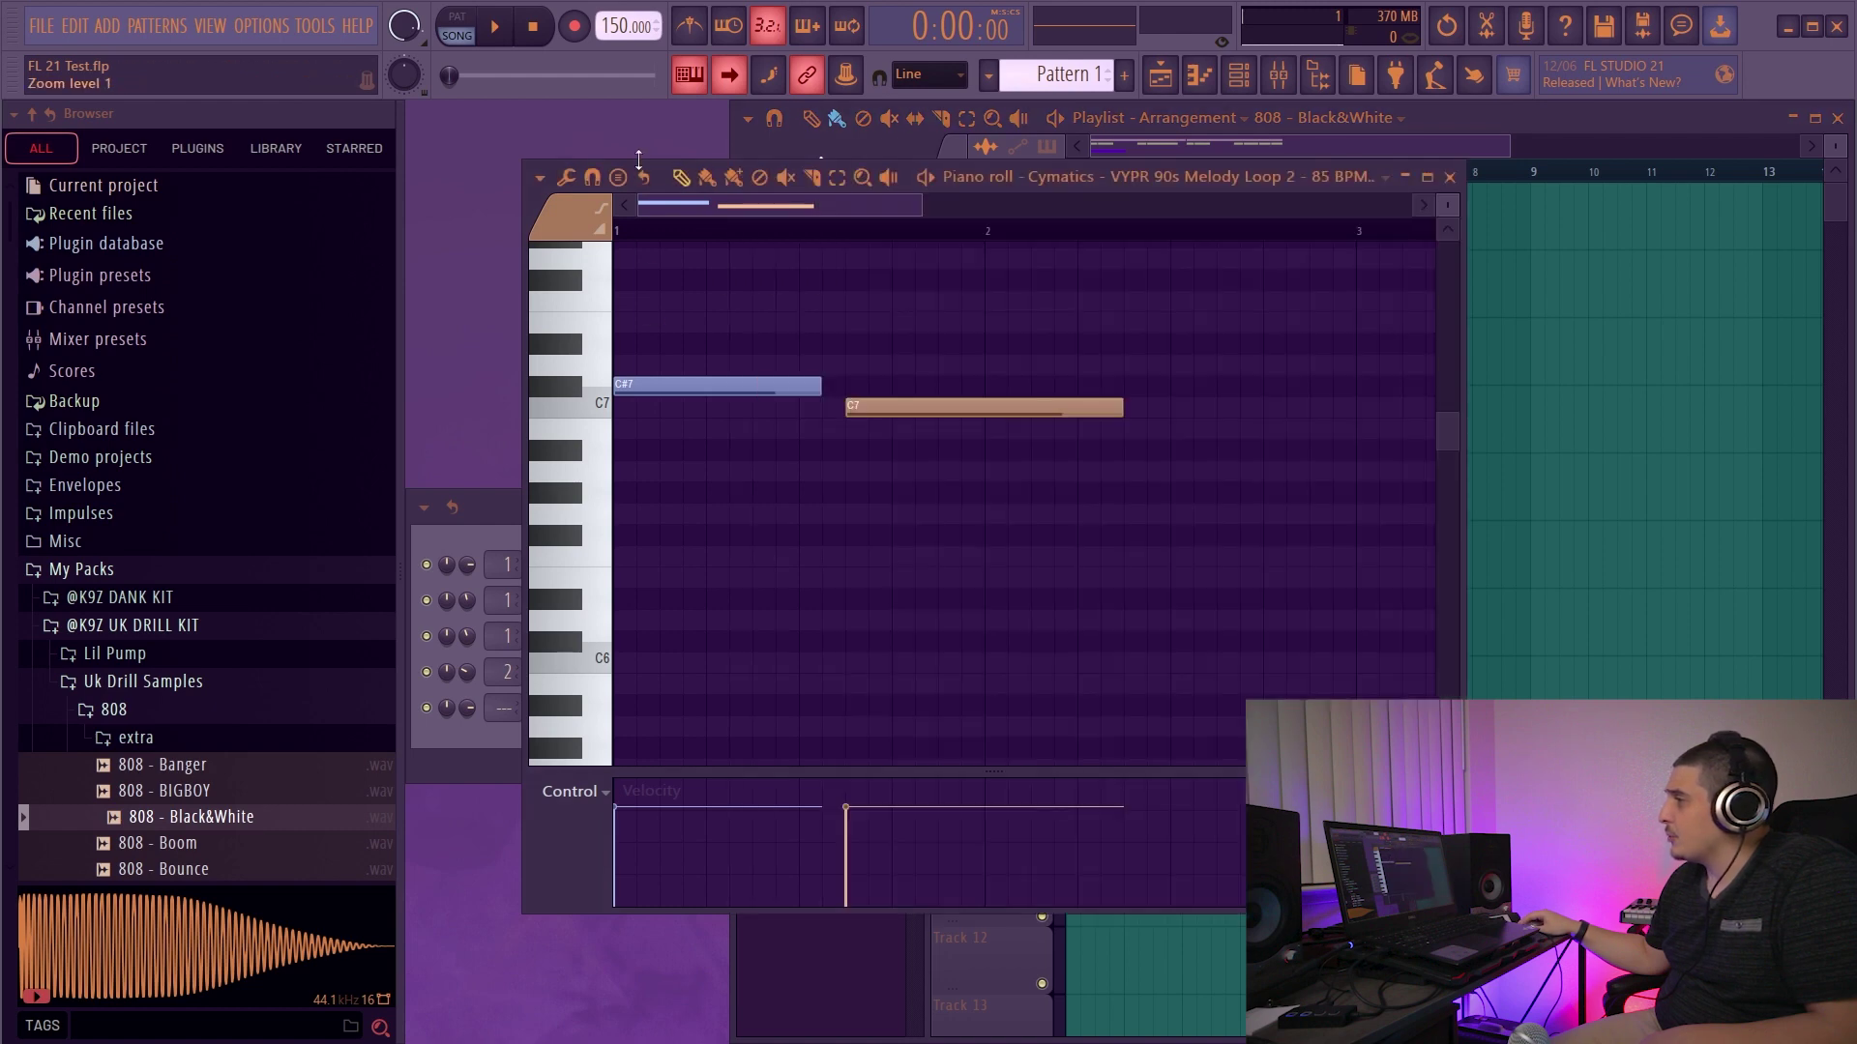
click(585, 233)
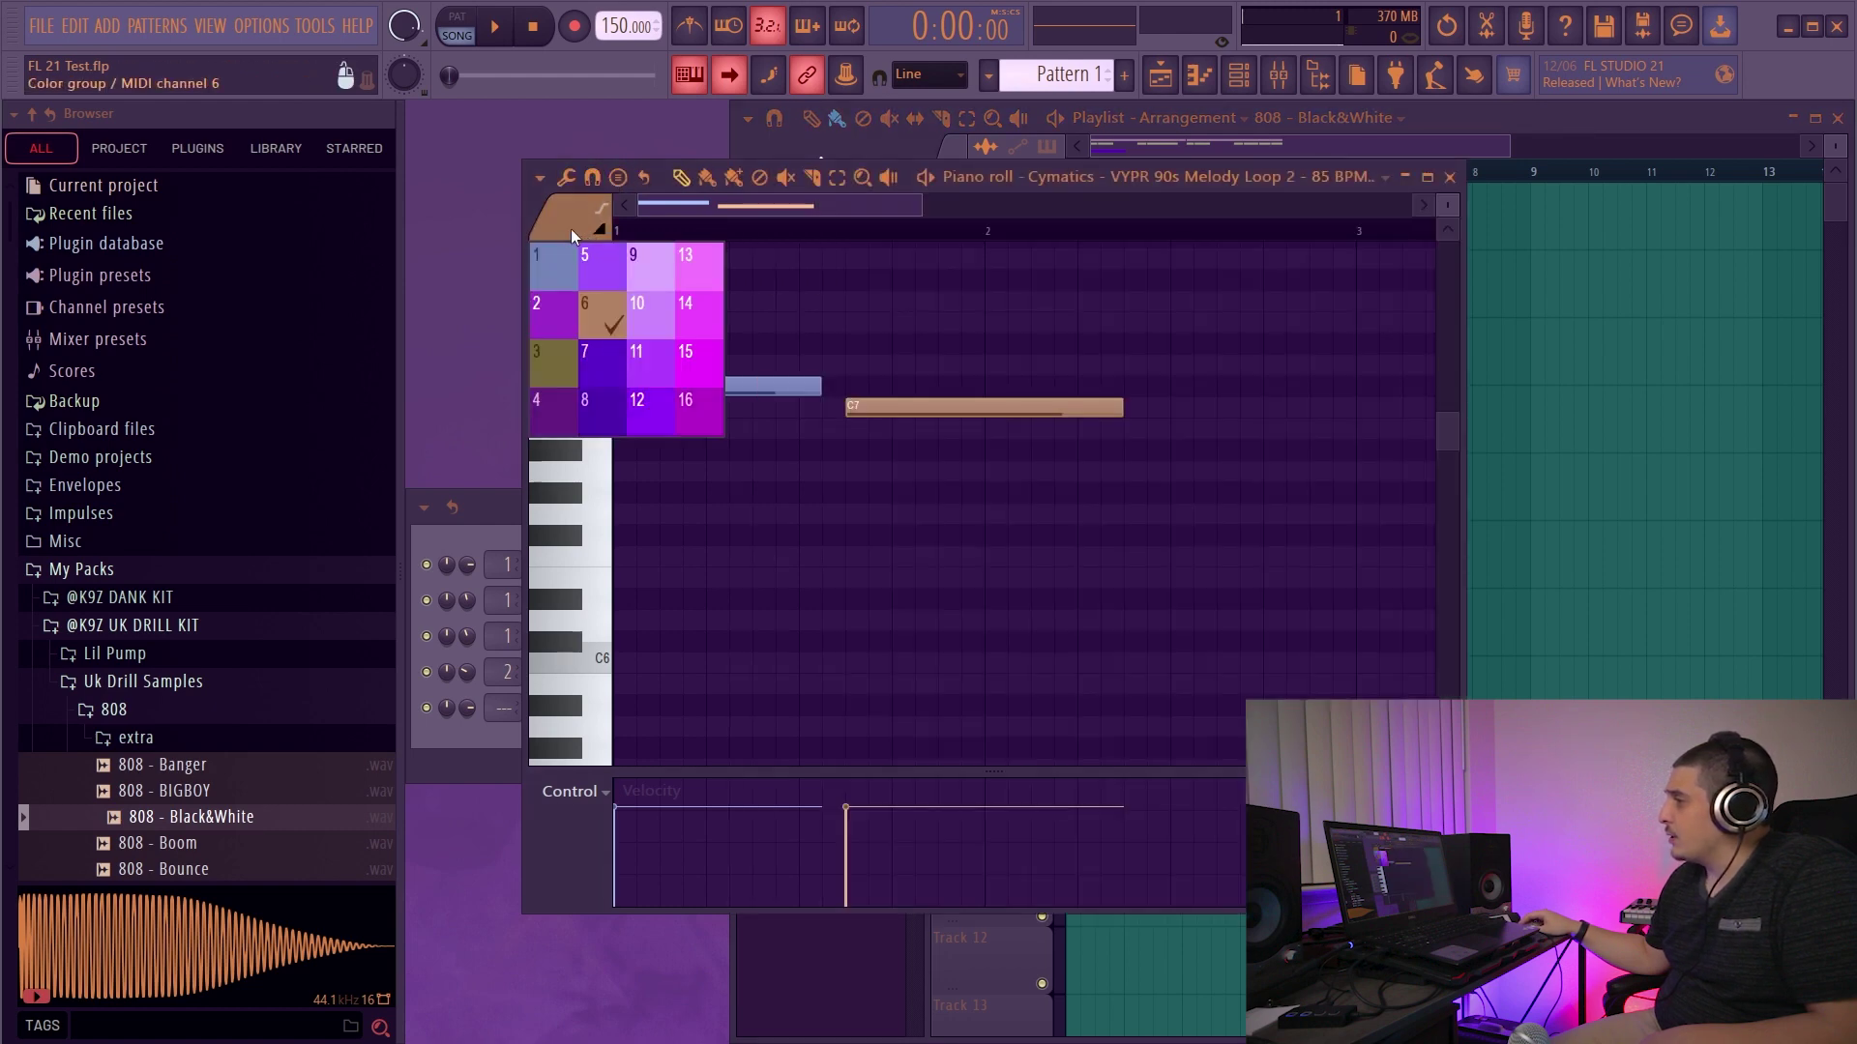
click(1601, 210)
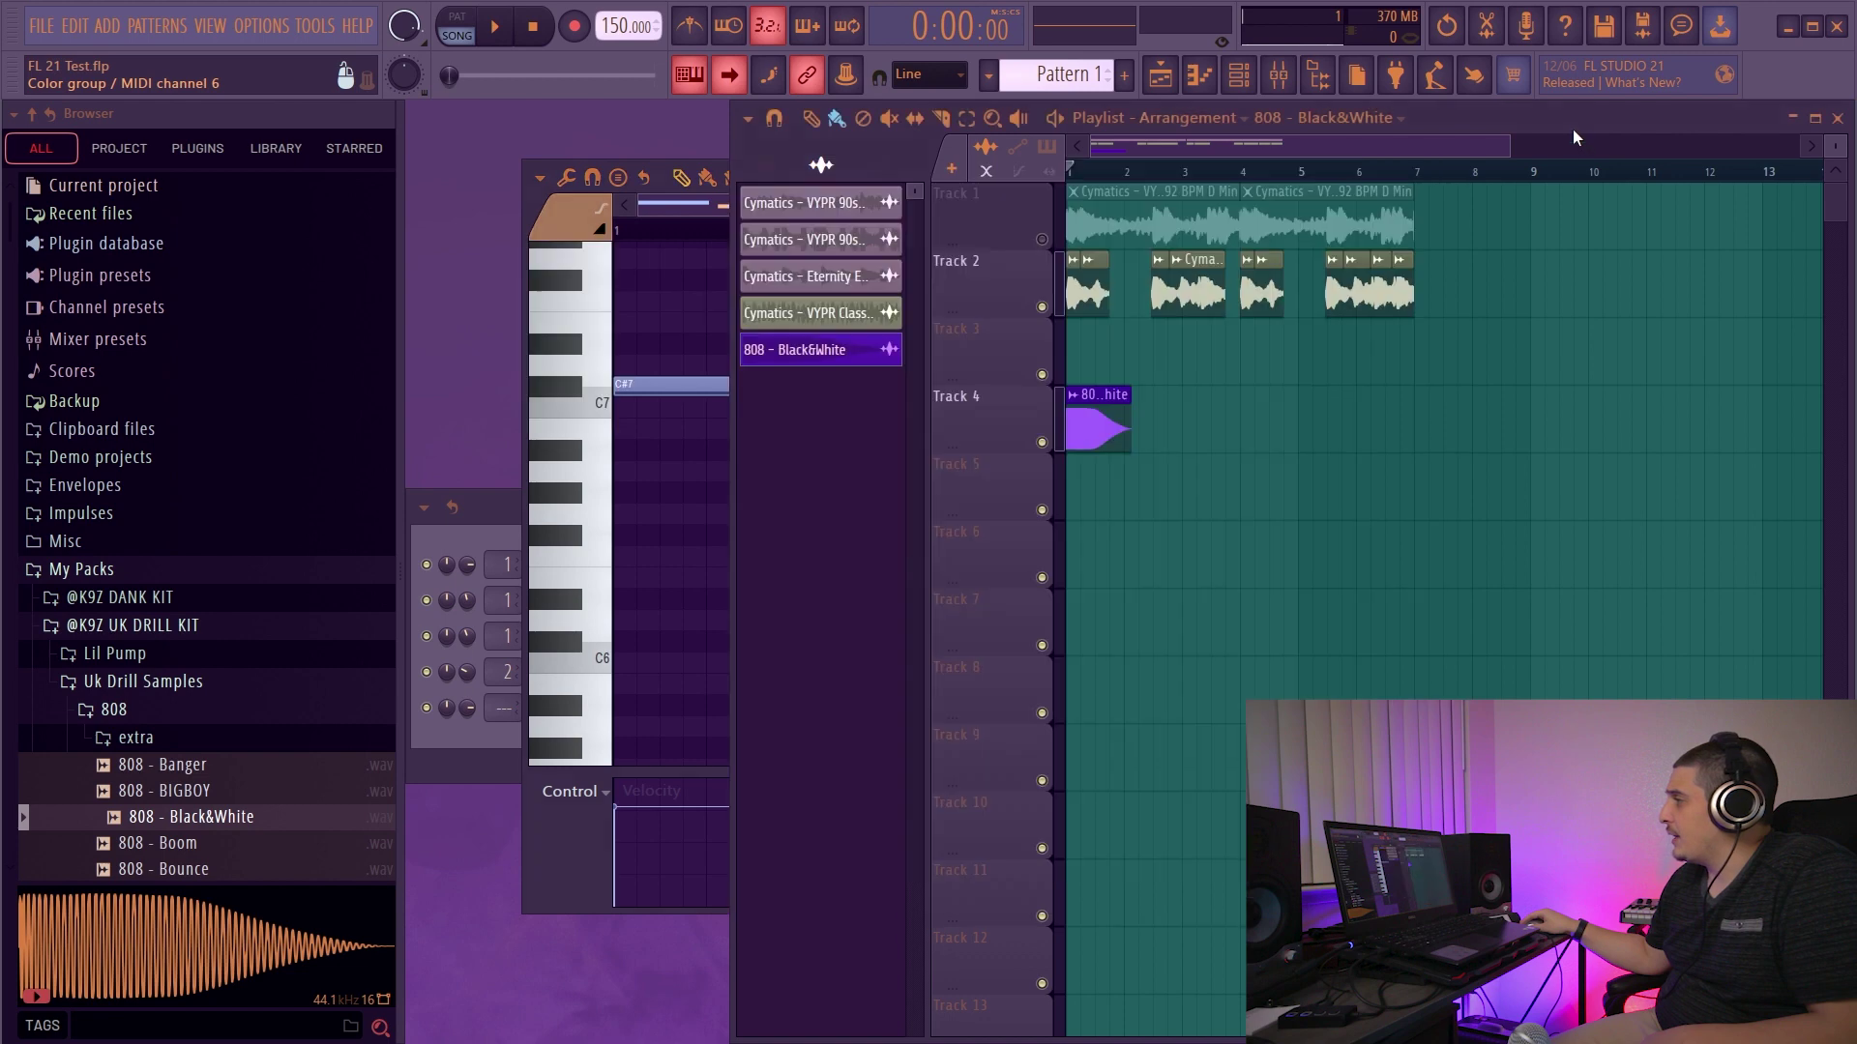
Step: Place 808 - Boom on Track 5, 808 - Banger and 808 - Black&White on Track 6, and 808 - SpecialOne on Track 8, comparing their colours with the palette
drag(165, 843, 1138, 502)
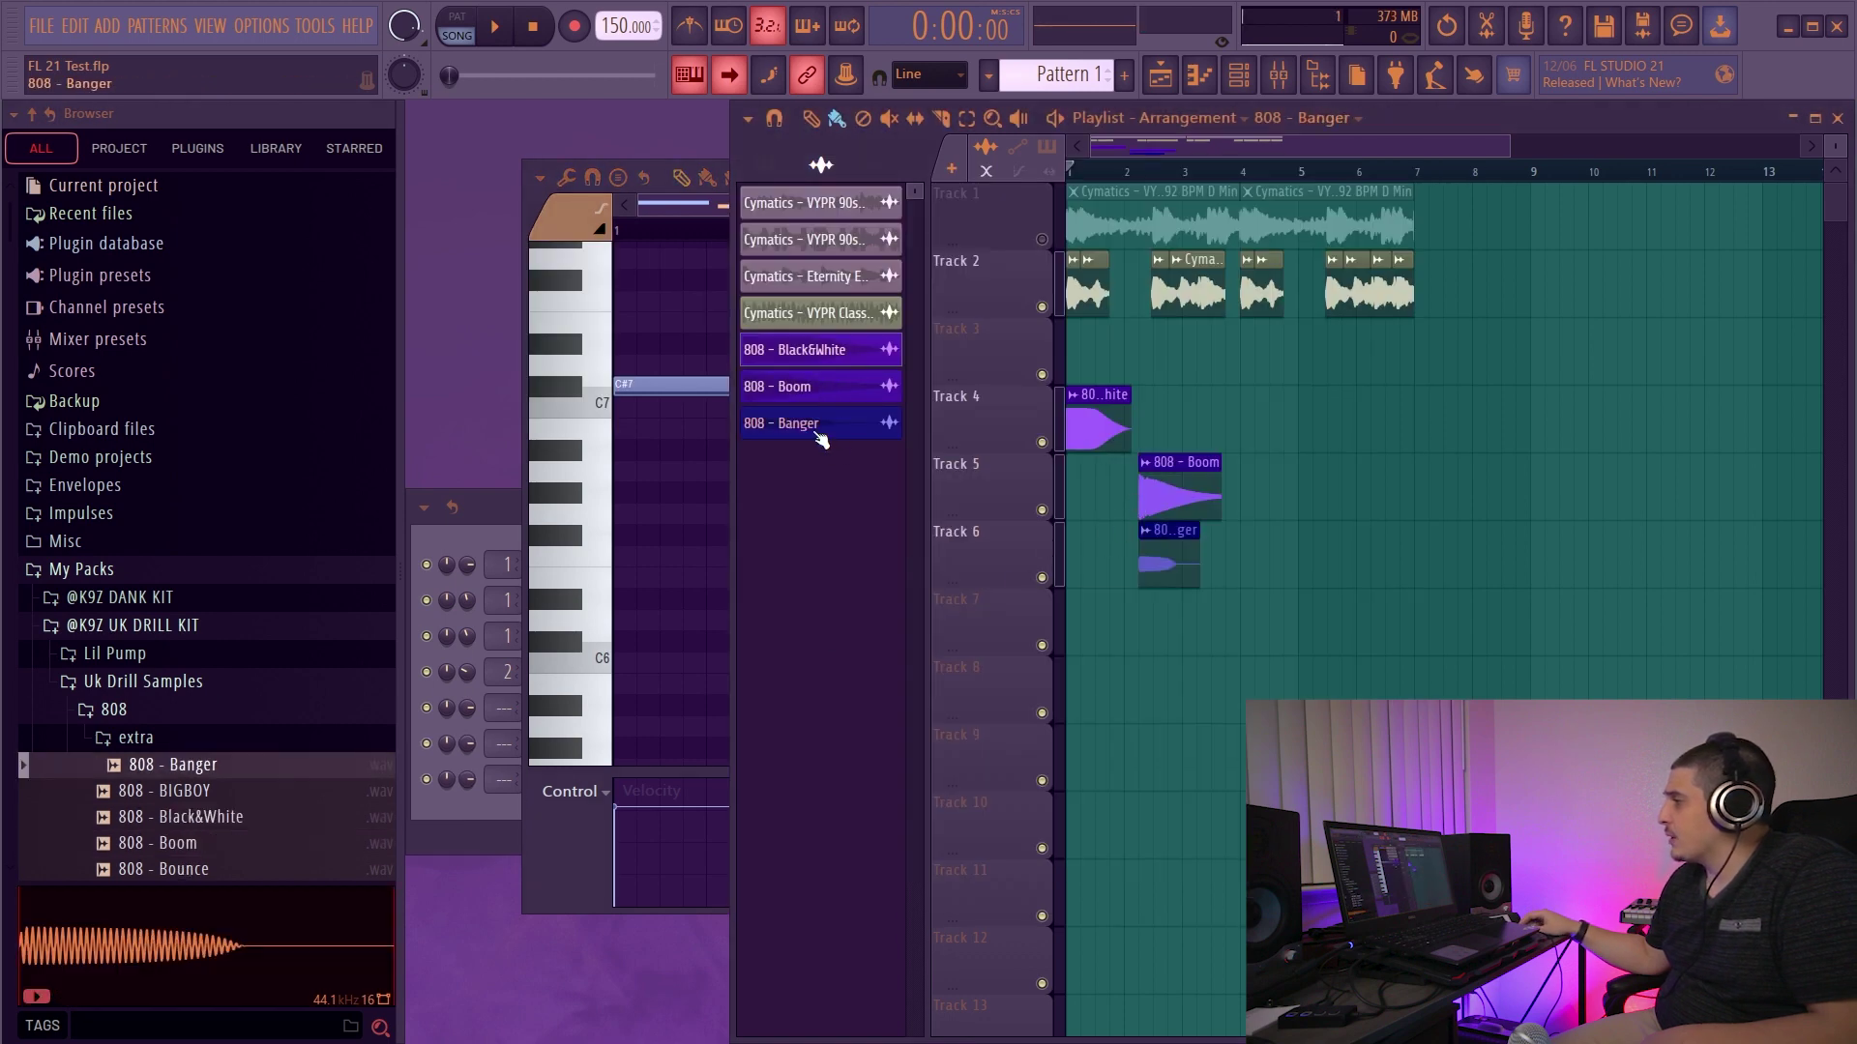
drag(193, 817, 1305, 556)
click(135, 737)
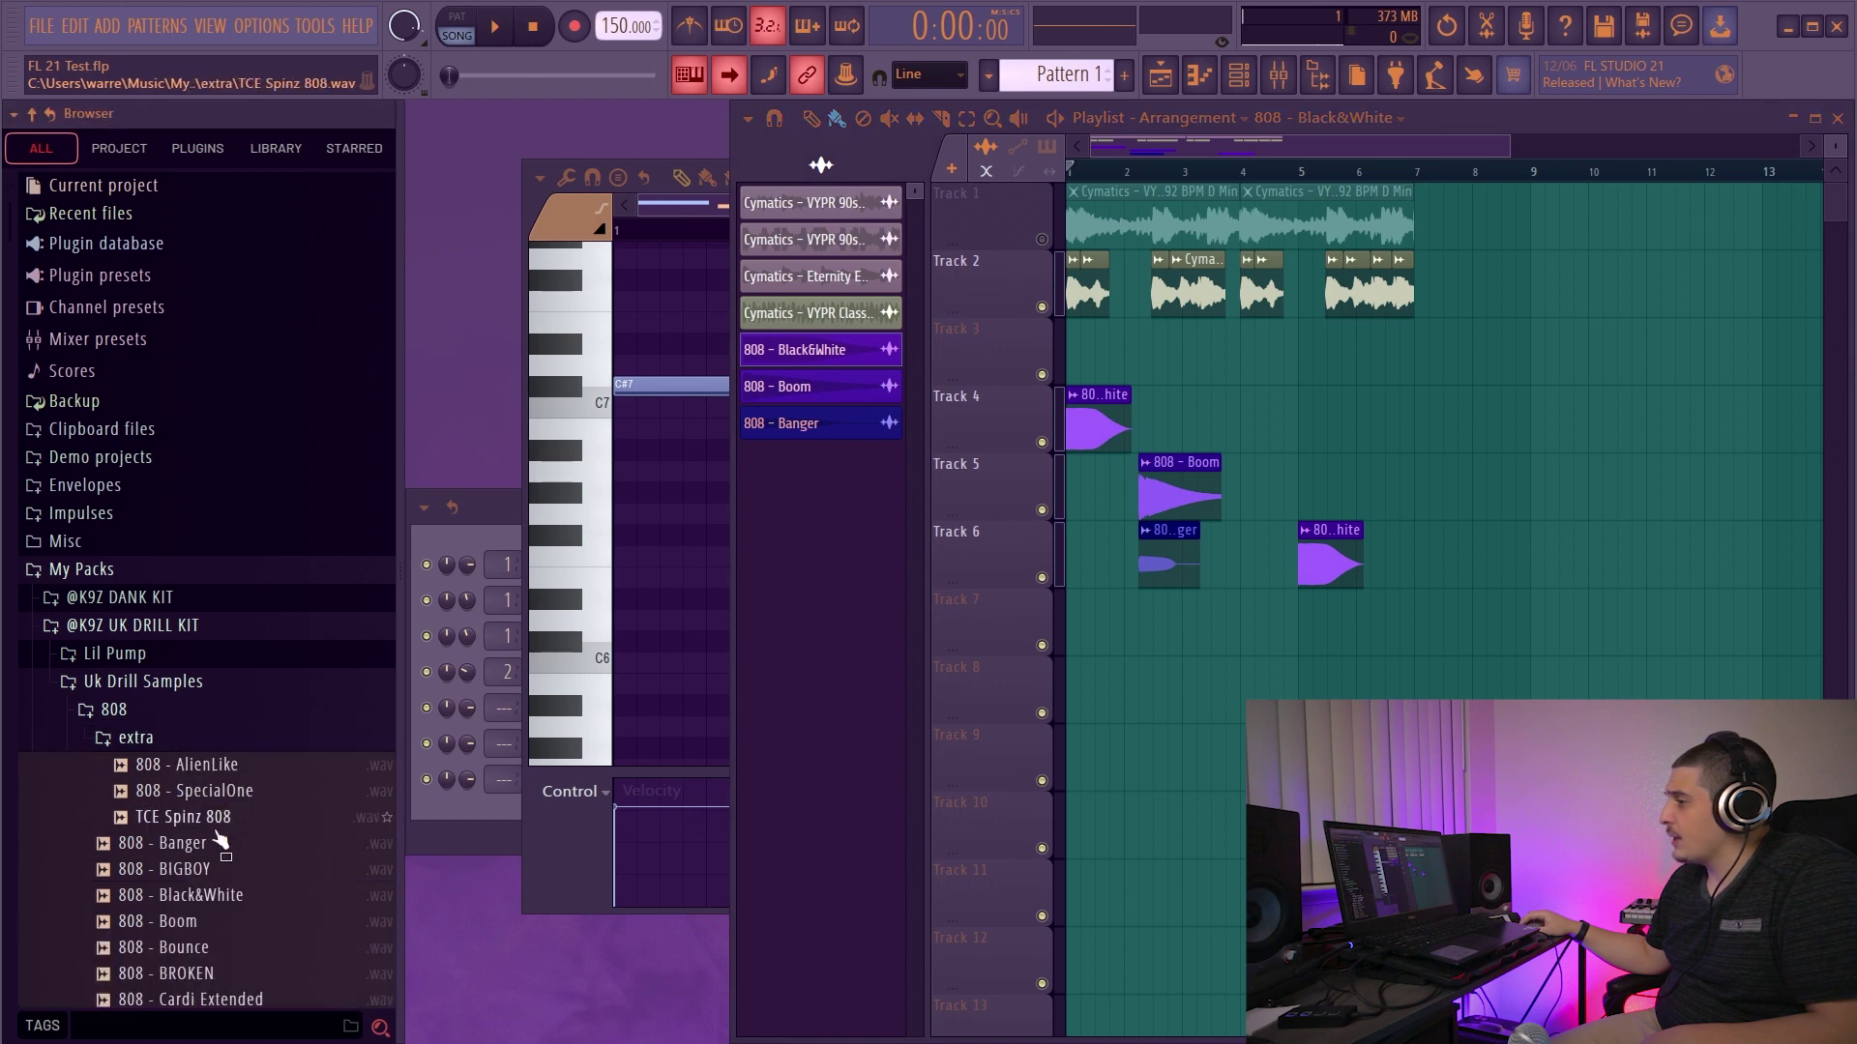
drag(198, 791, 1317, 693)
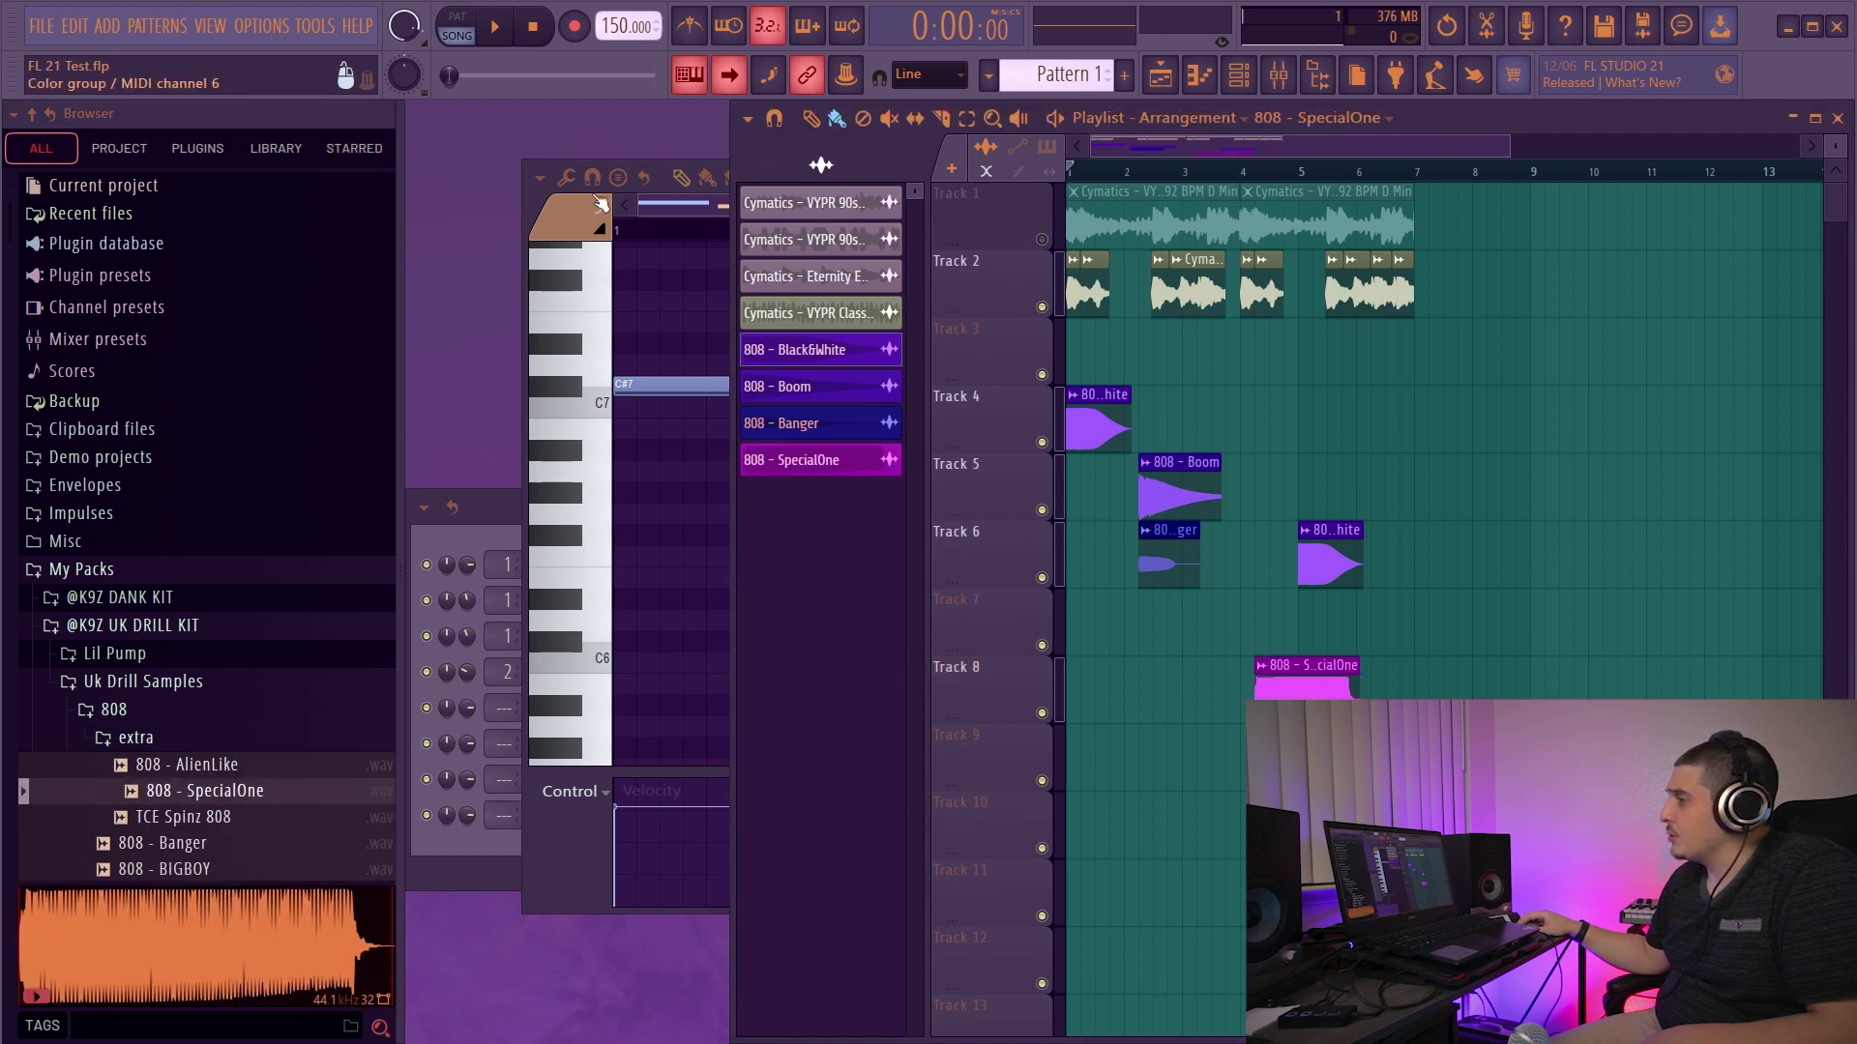
click(562, 216)
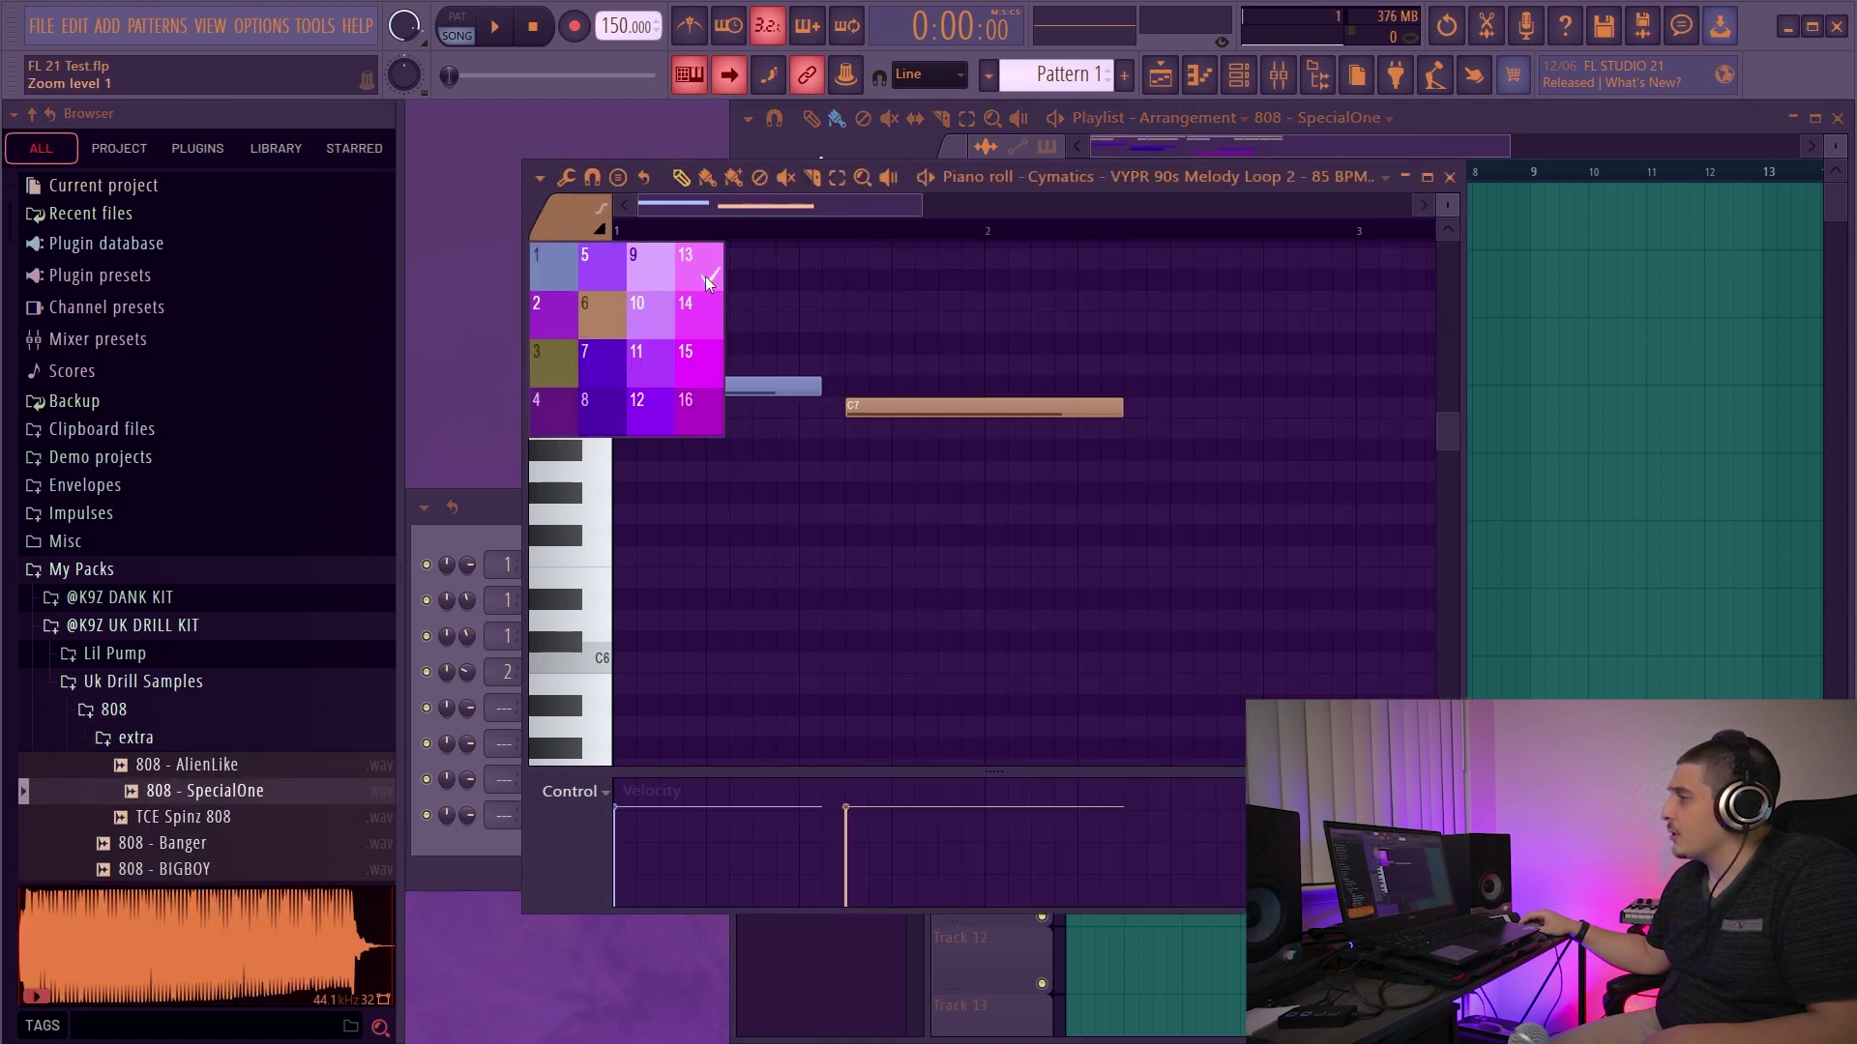
click(1590, 134)
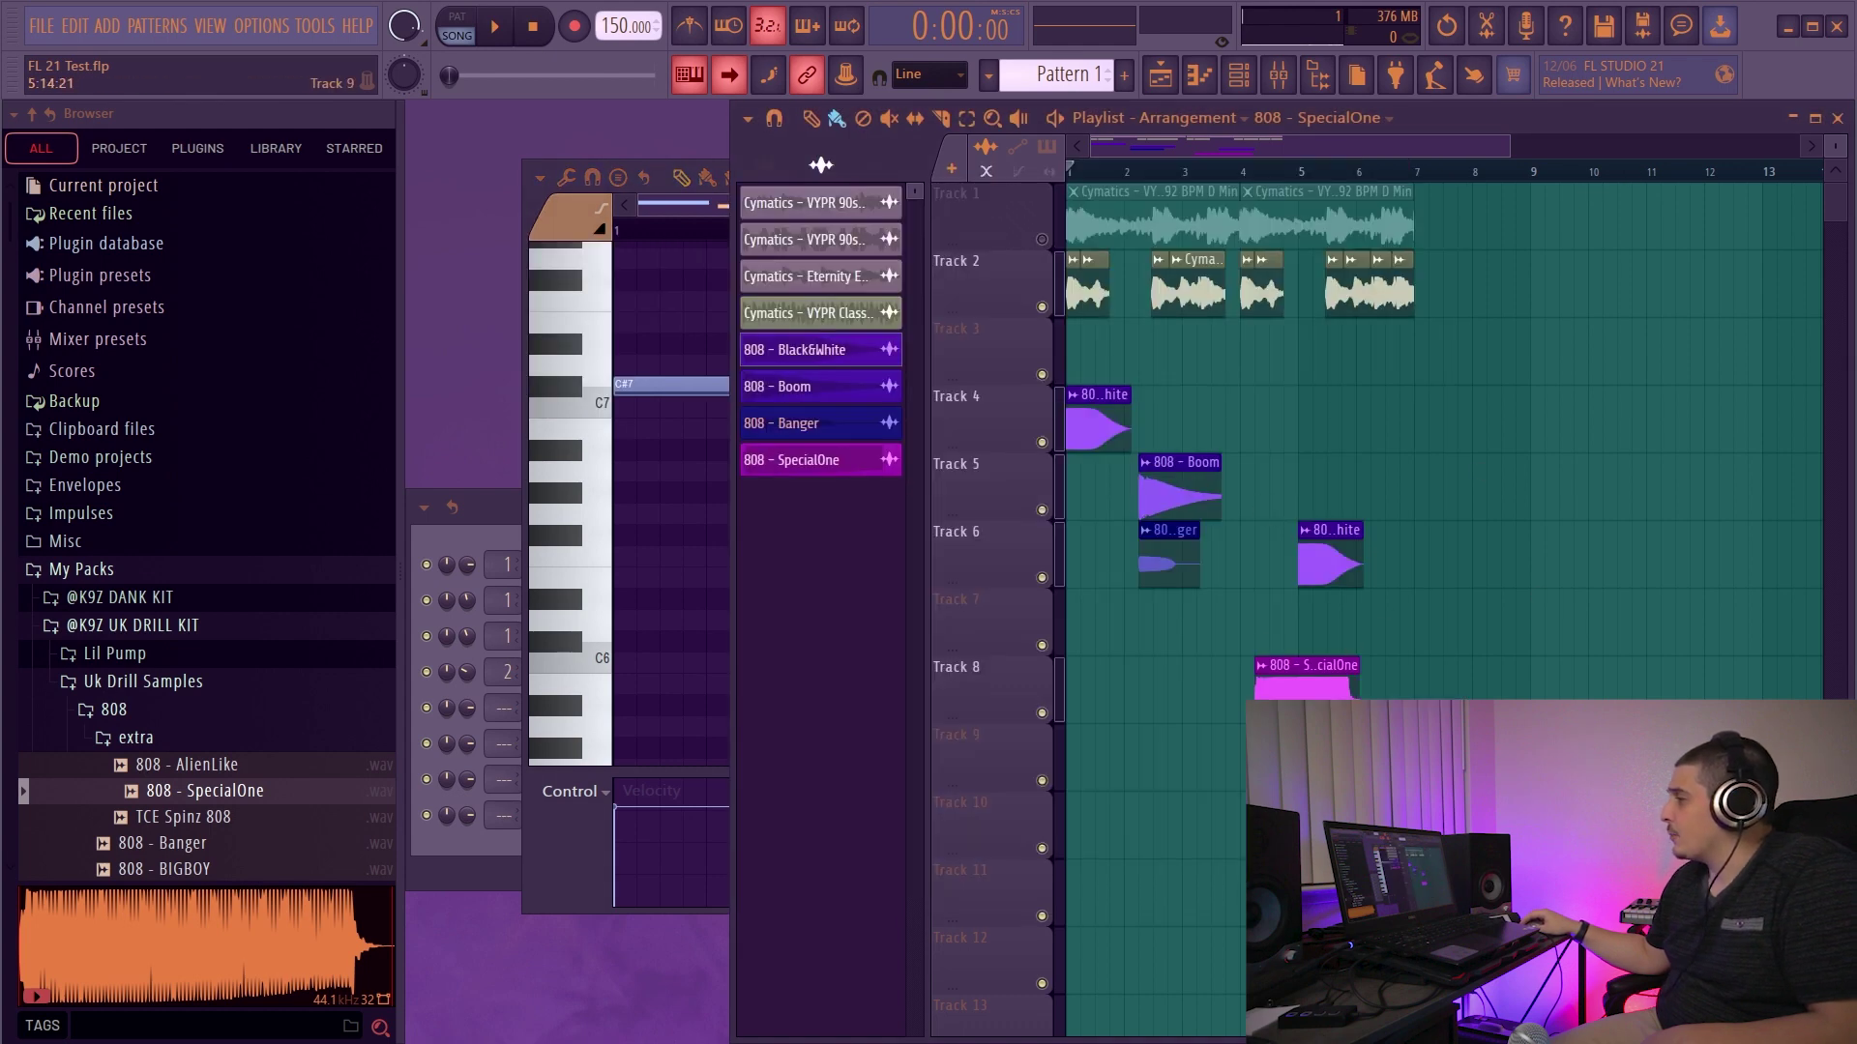
Step: Delete the five 808 clips from Tracks 4, 5, 6 and 8 of the playlist
right_click(1306, 677)
right_click(1330, 556)
right_click(1180, 489)
right_click(1168, 559)
right_click(1098, 426)
Step: Bring up the theme settings again and examine the piano roll's note colour palette and its editing option
key(F10)
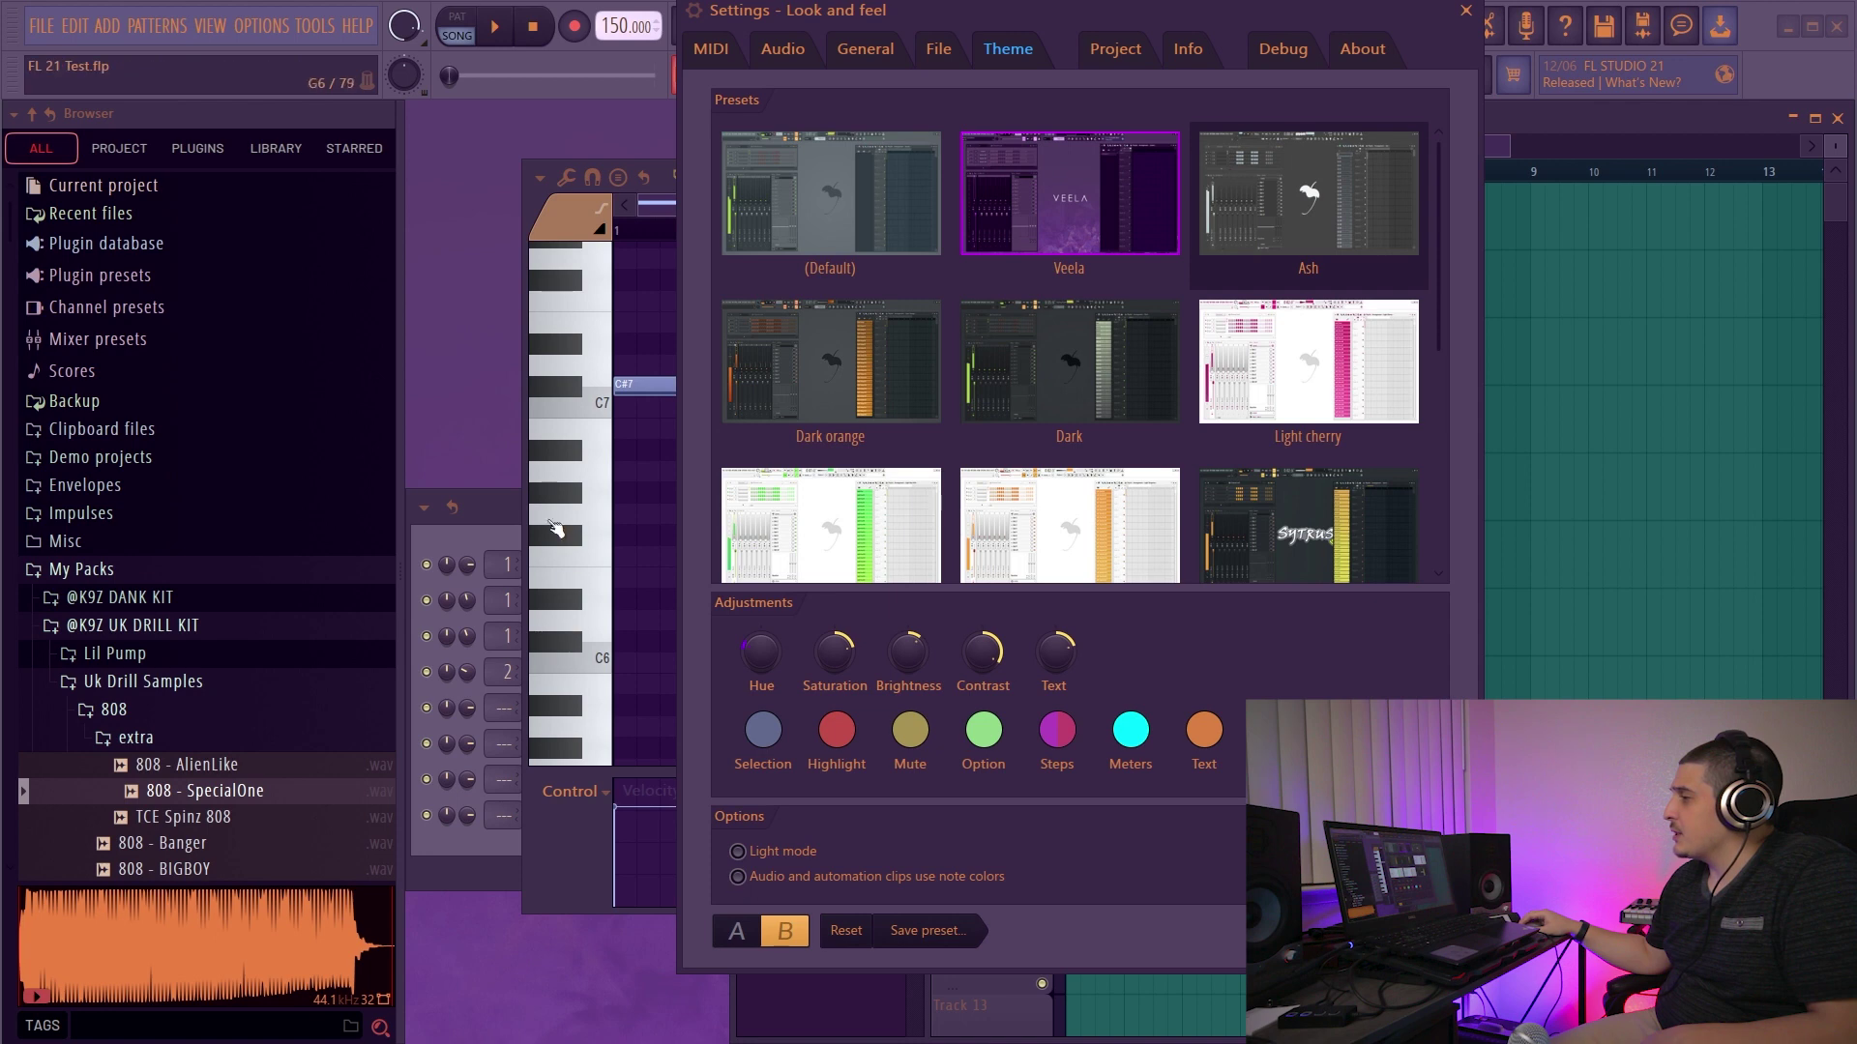
click(565, 223)
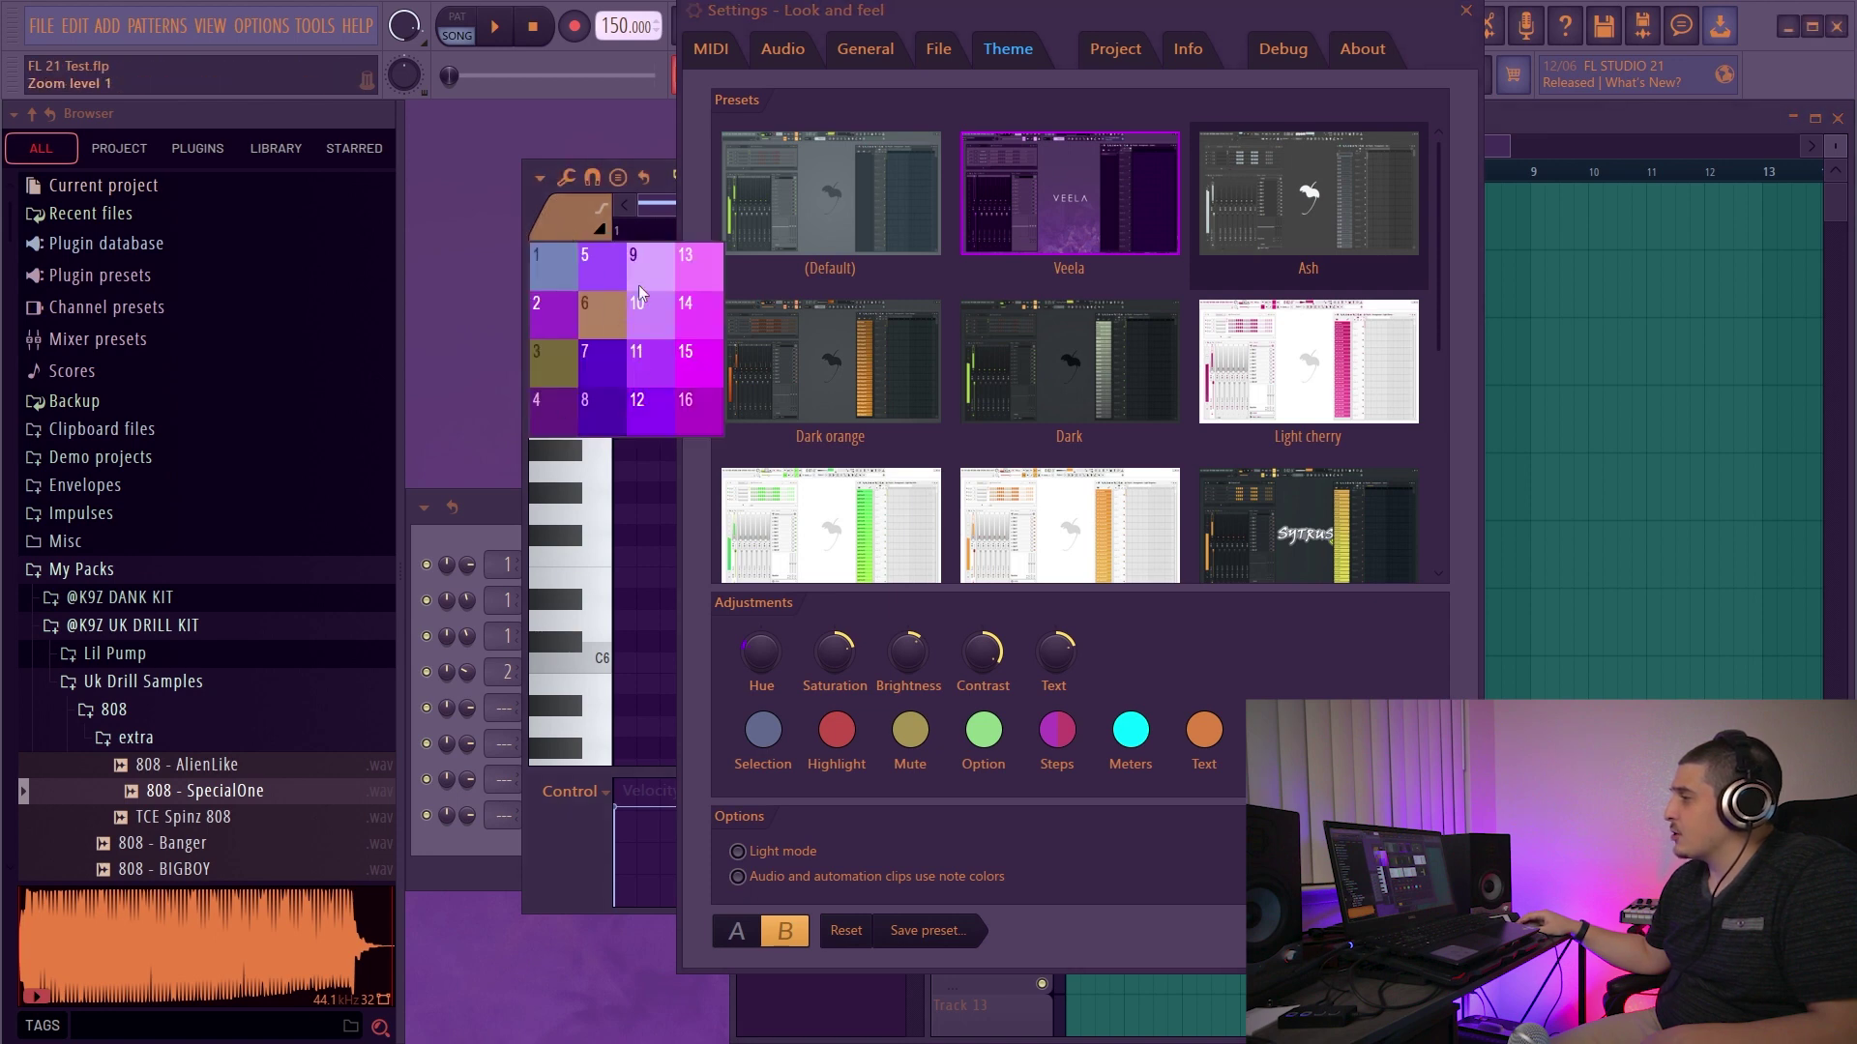
click(540, 180)
mouse_move(599, 288)
mouse_move(895, 475)
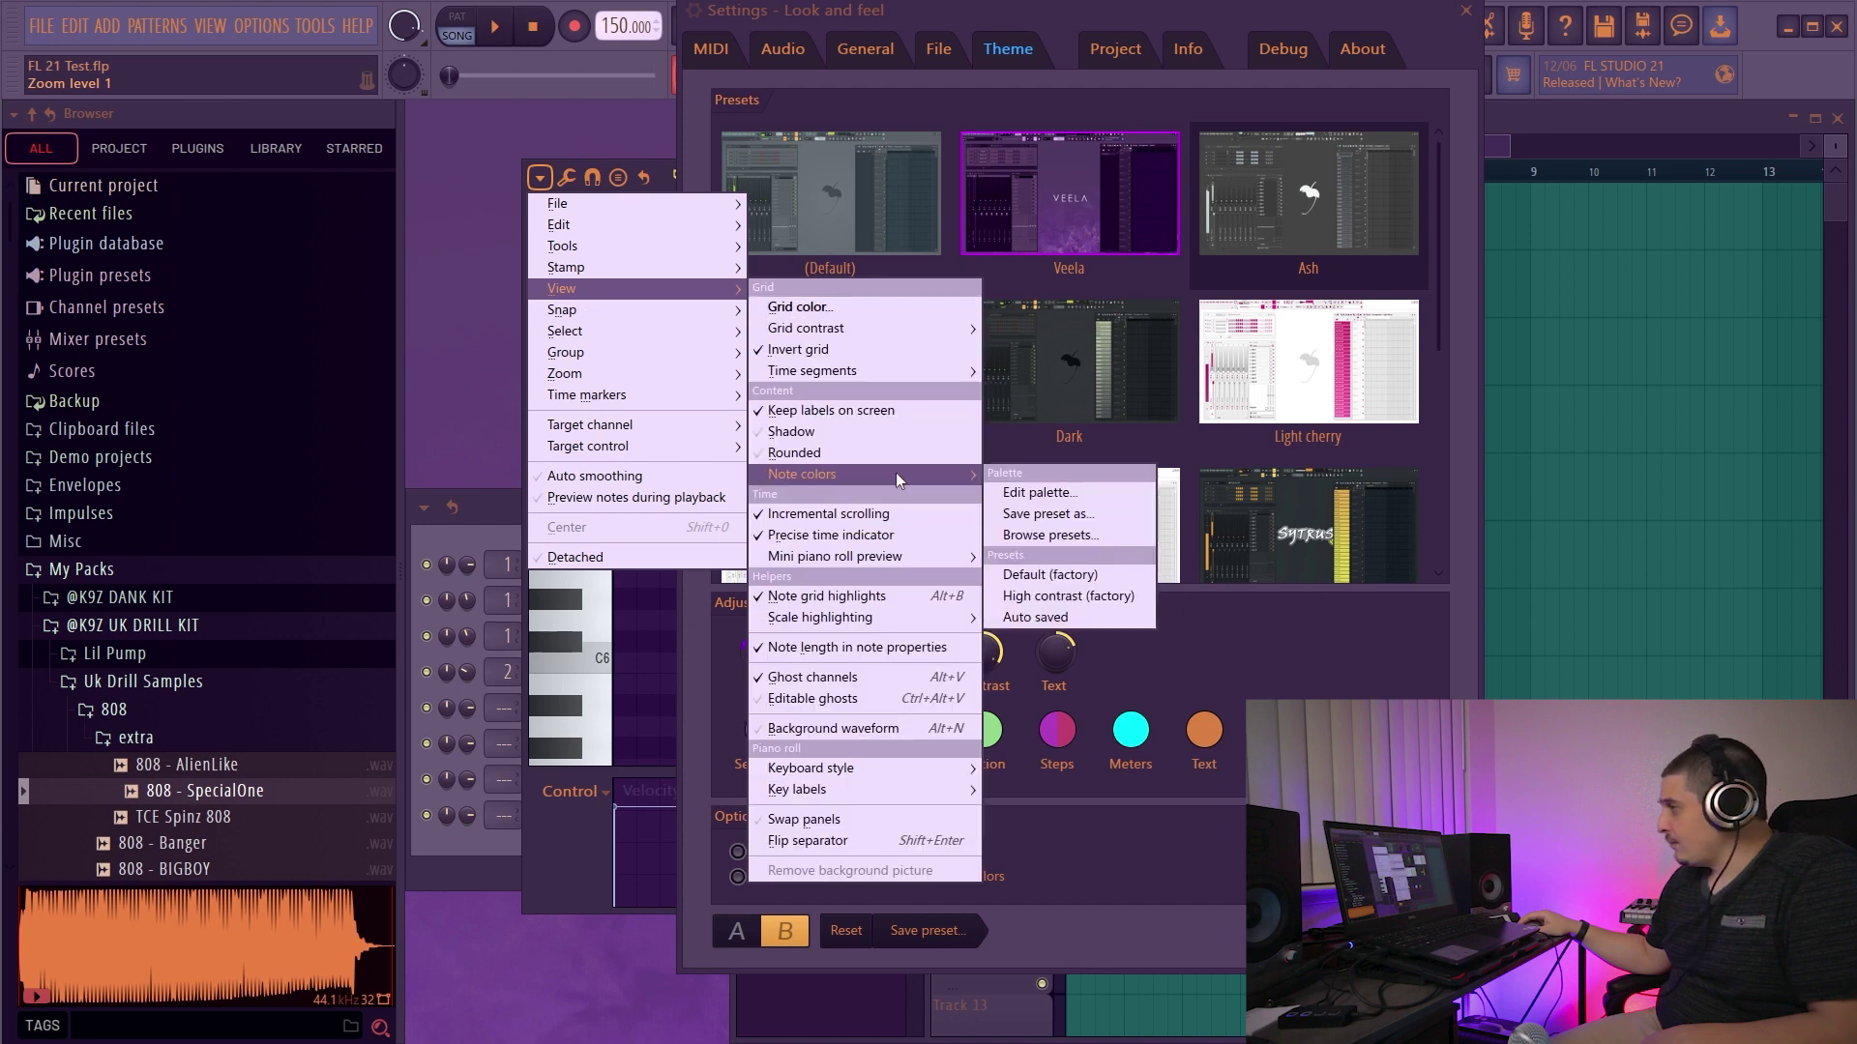
click(1062, 502)
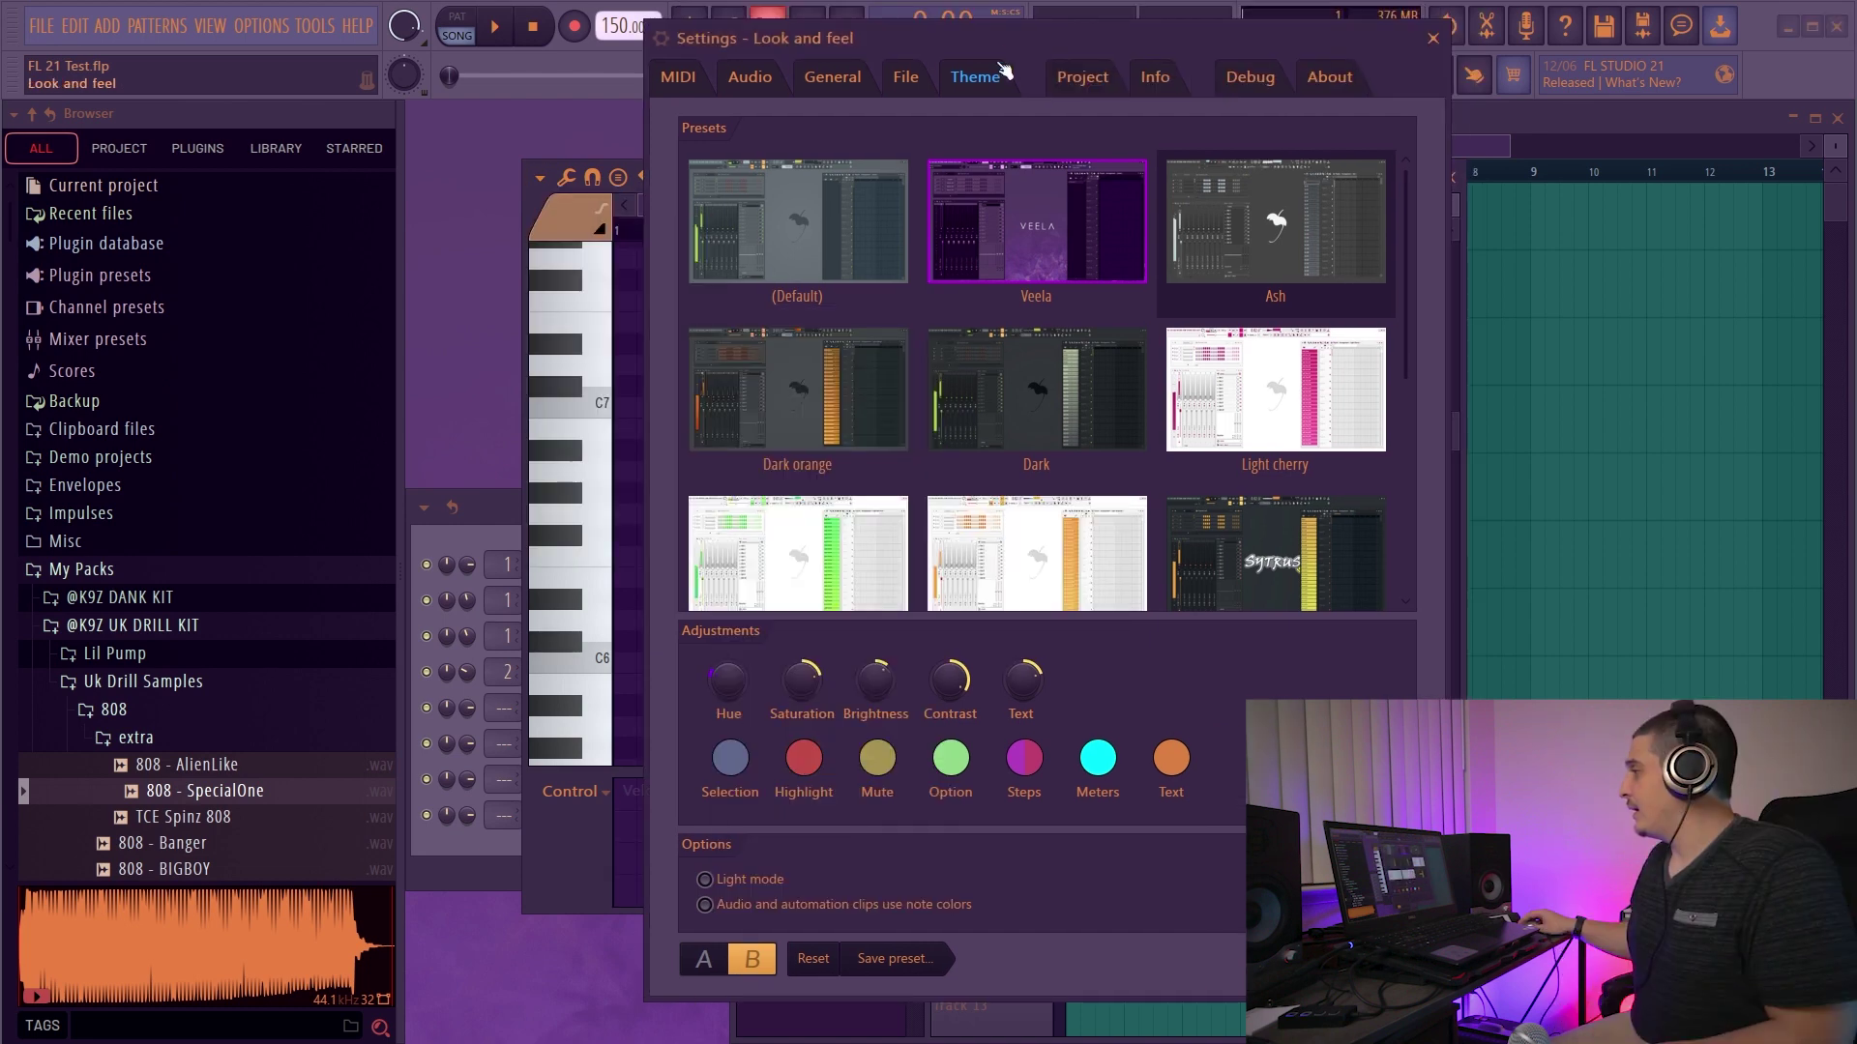
Step: Apply the (Default) theme preset
click(889, 247)
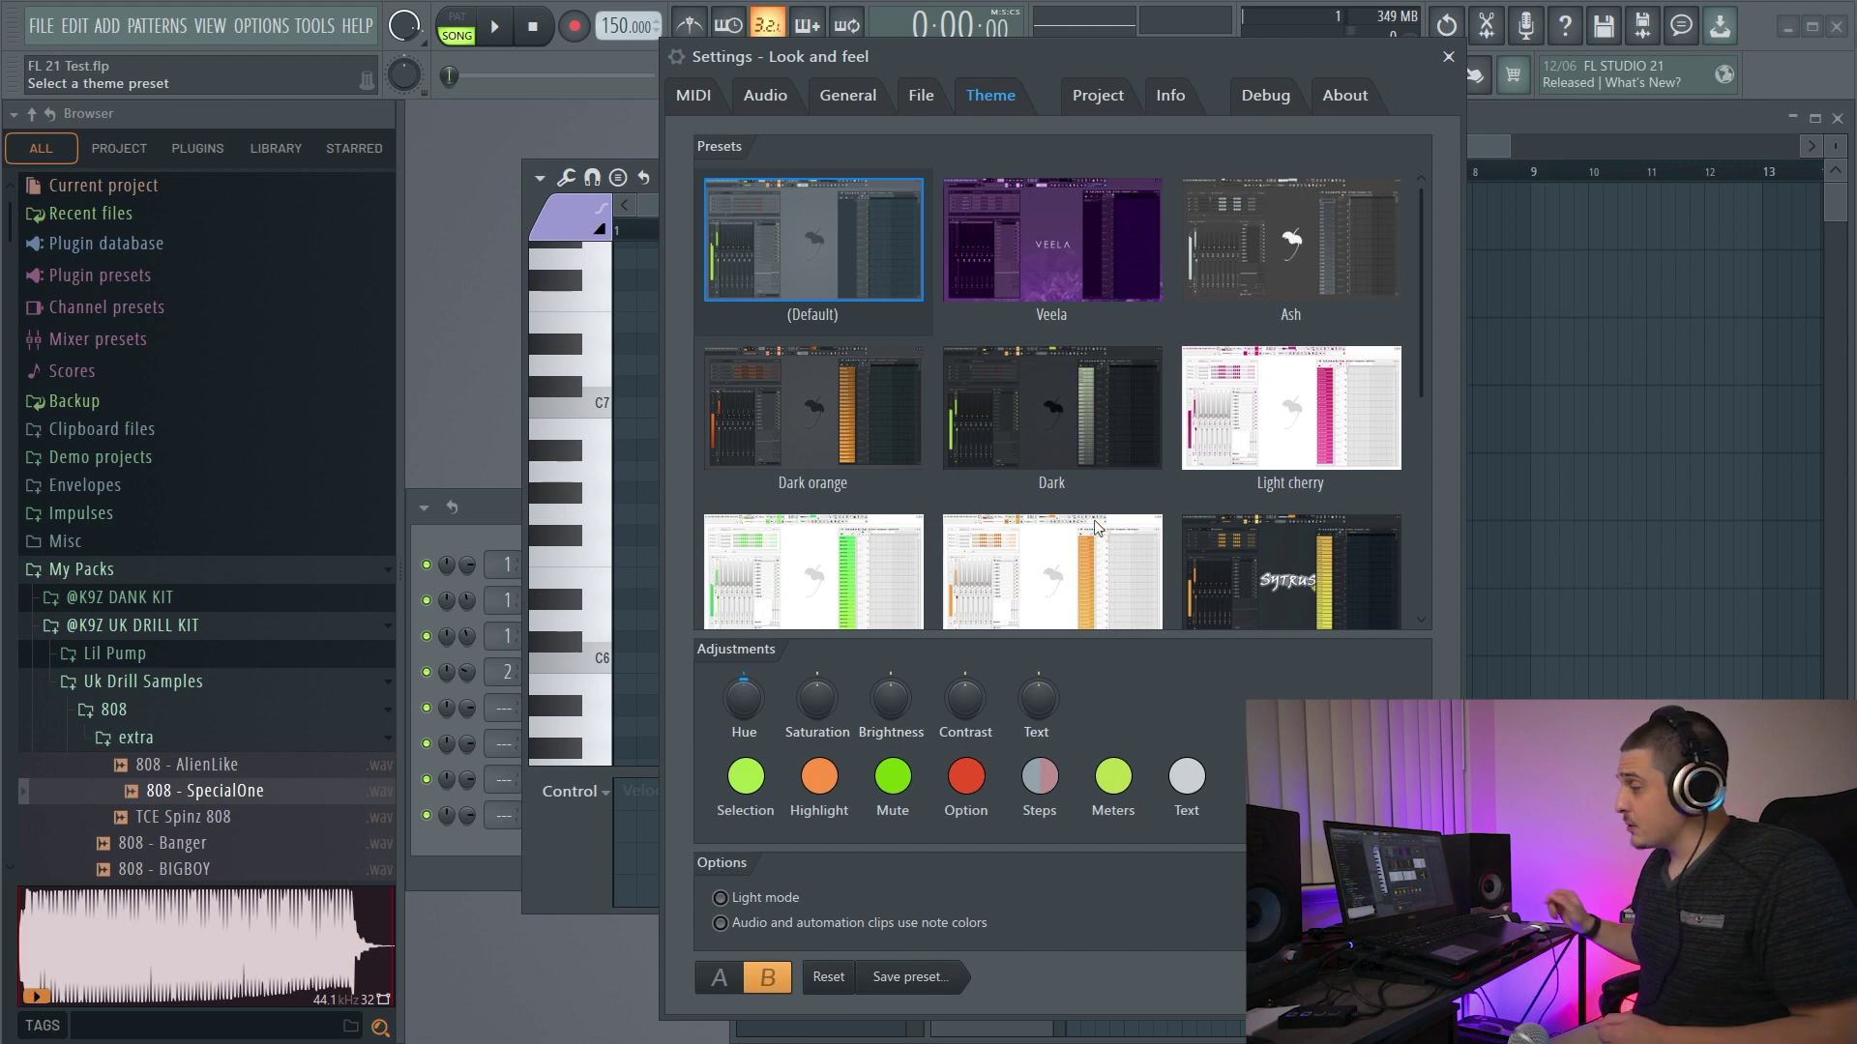
Step: Switch to File Explorer and open the user Themes folder under Documents, Image-Line, FL Studio, Settings
key(alt+Tab)
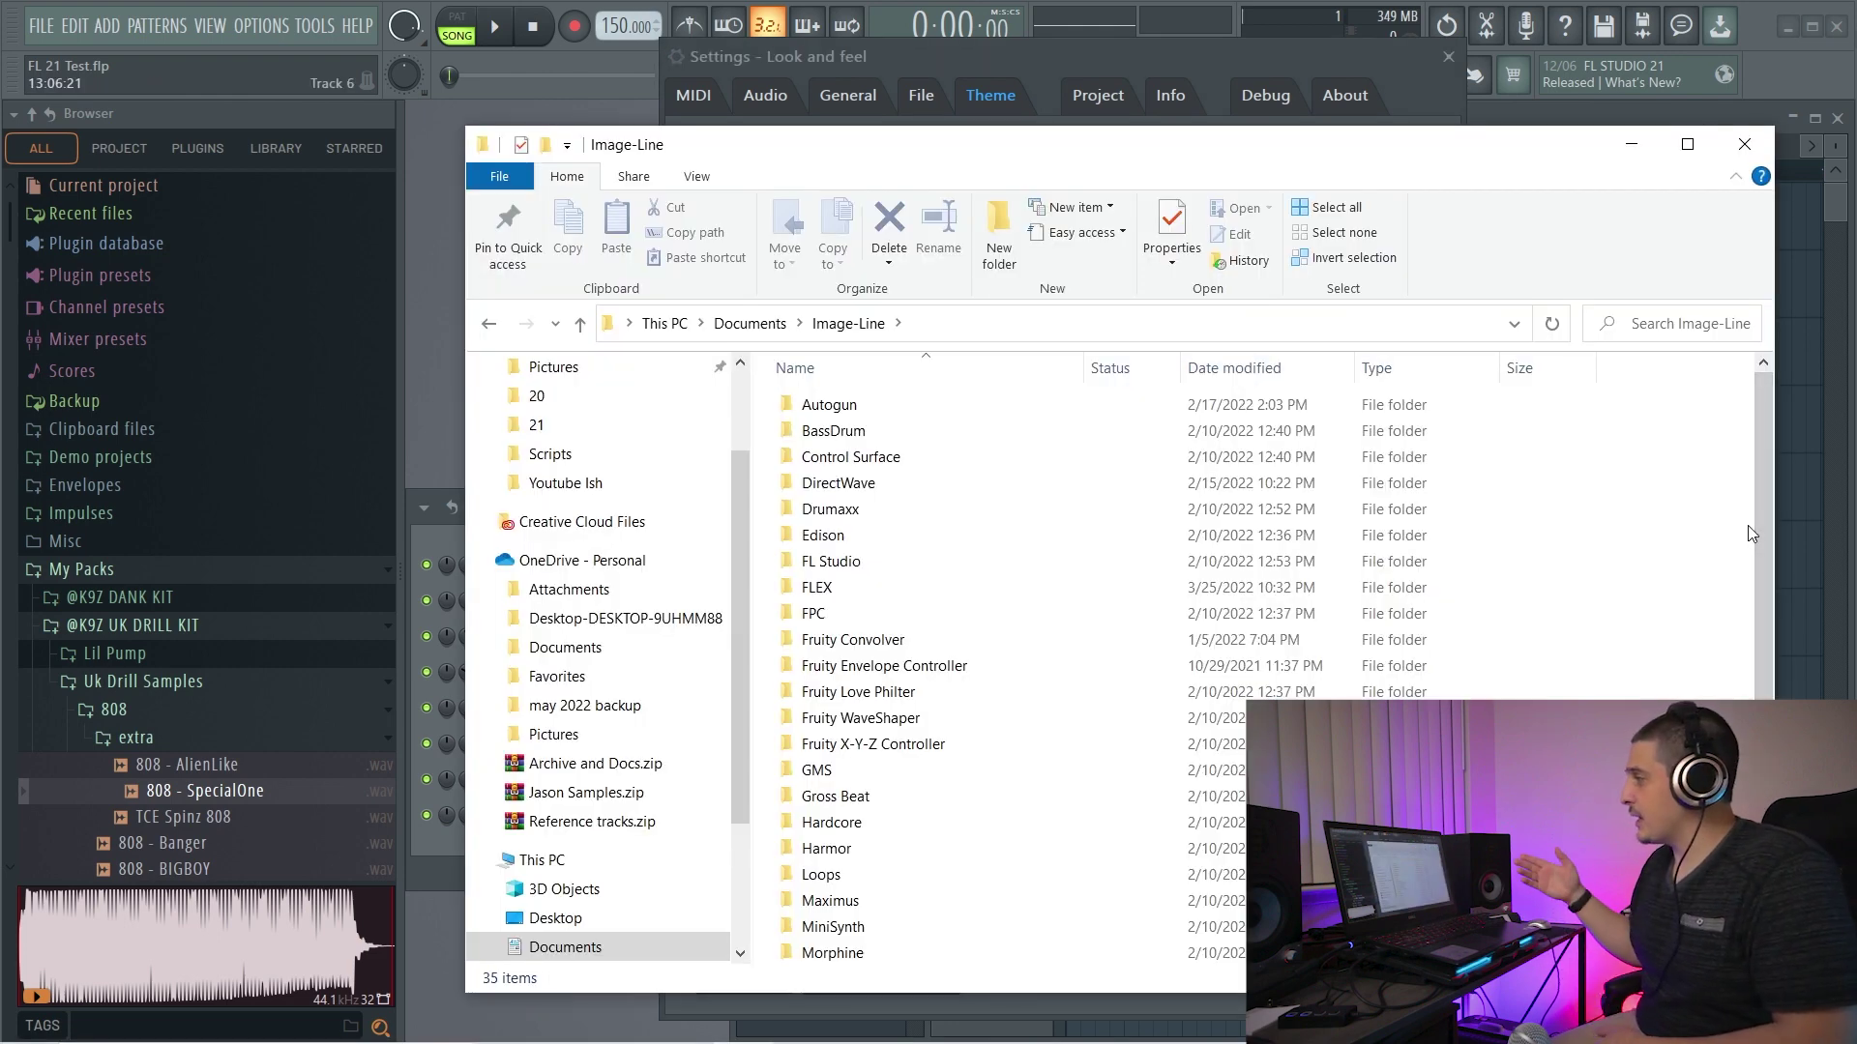
double_click(1053, 561)
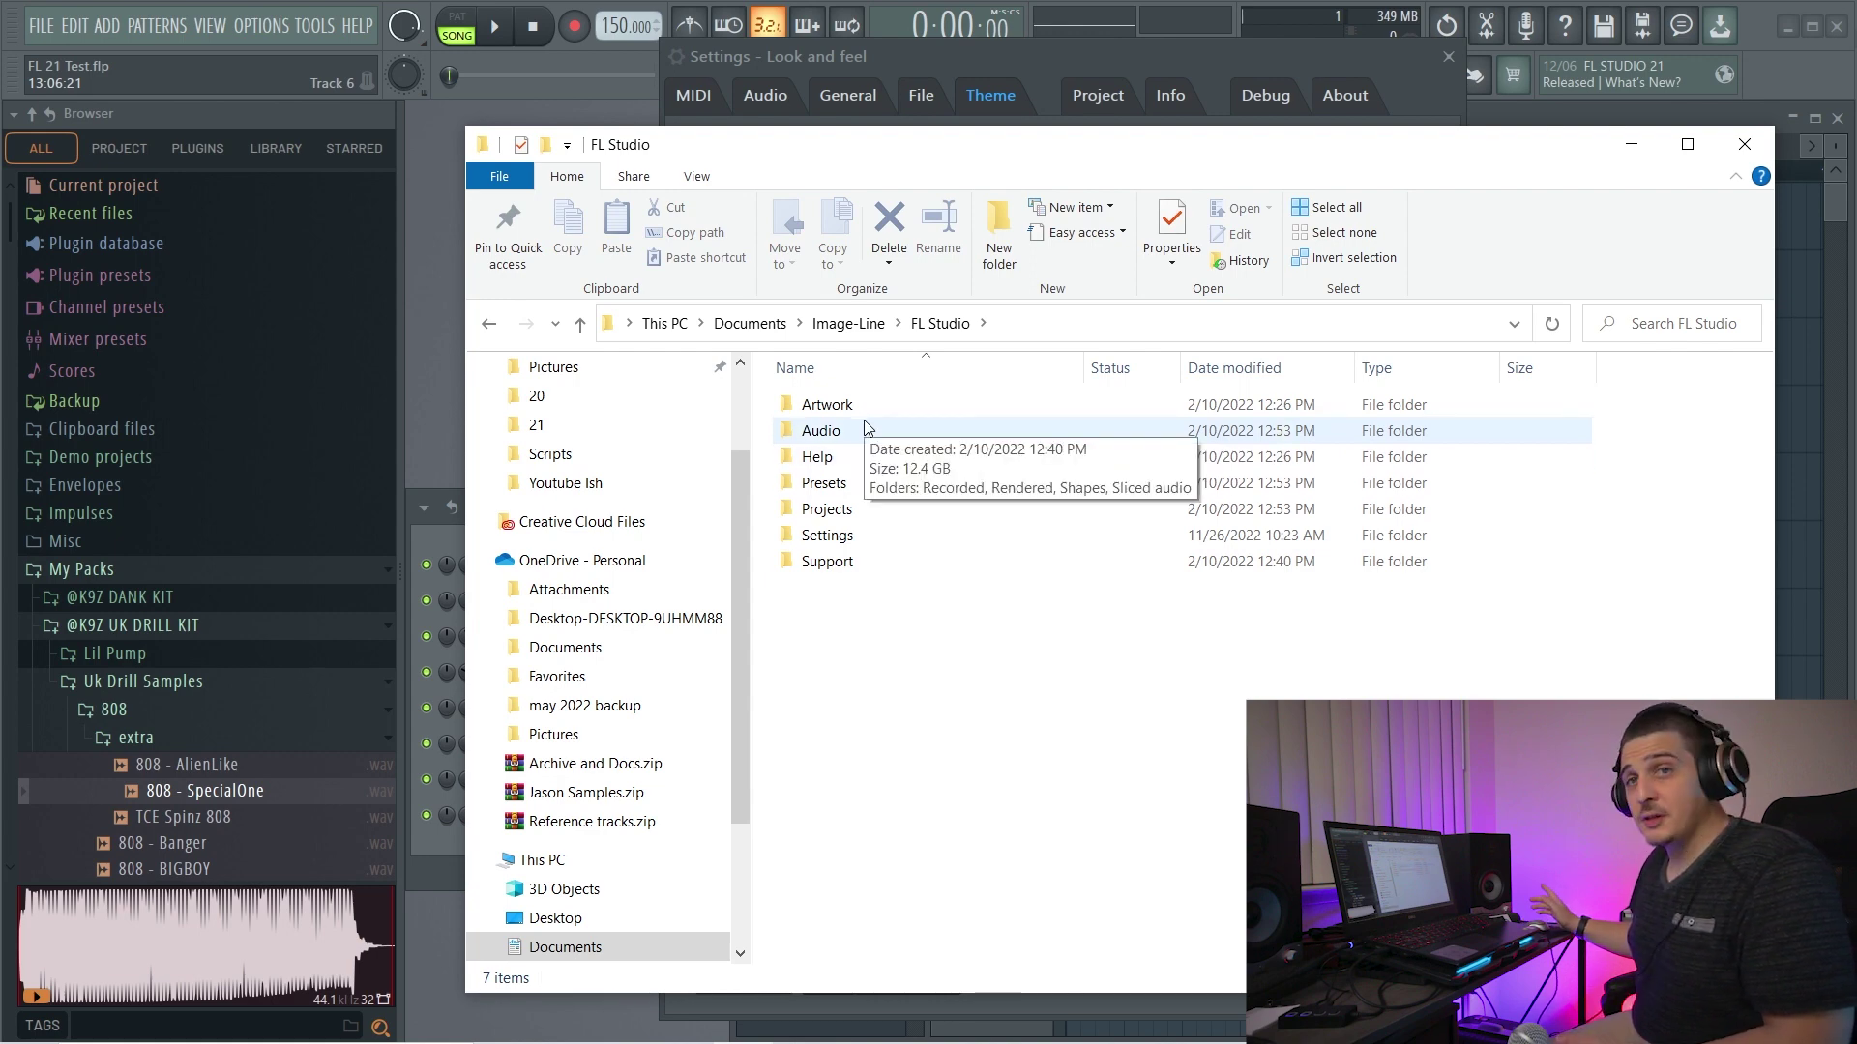
click(838, 408)
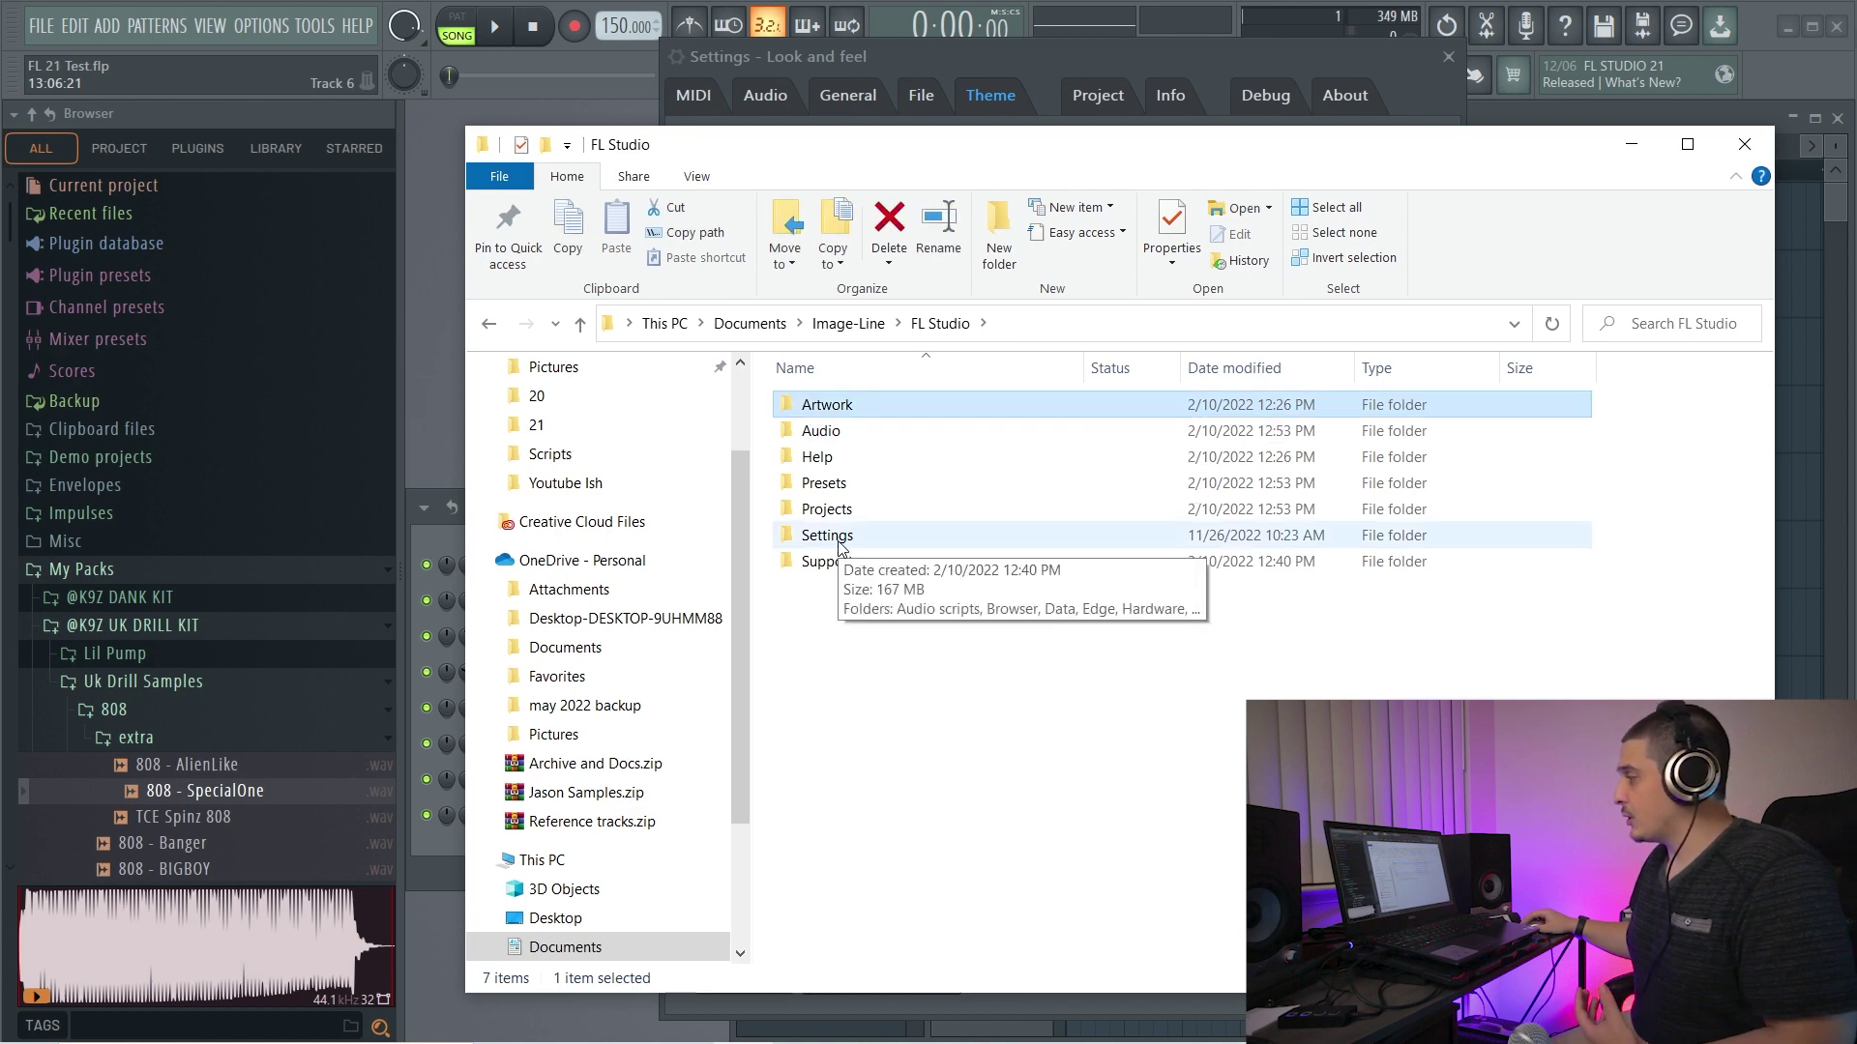
double_click(840, 537)
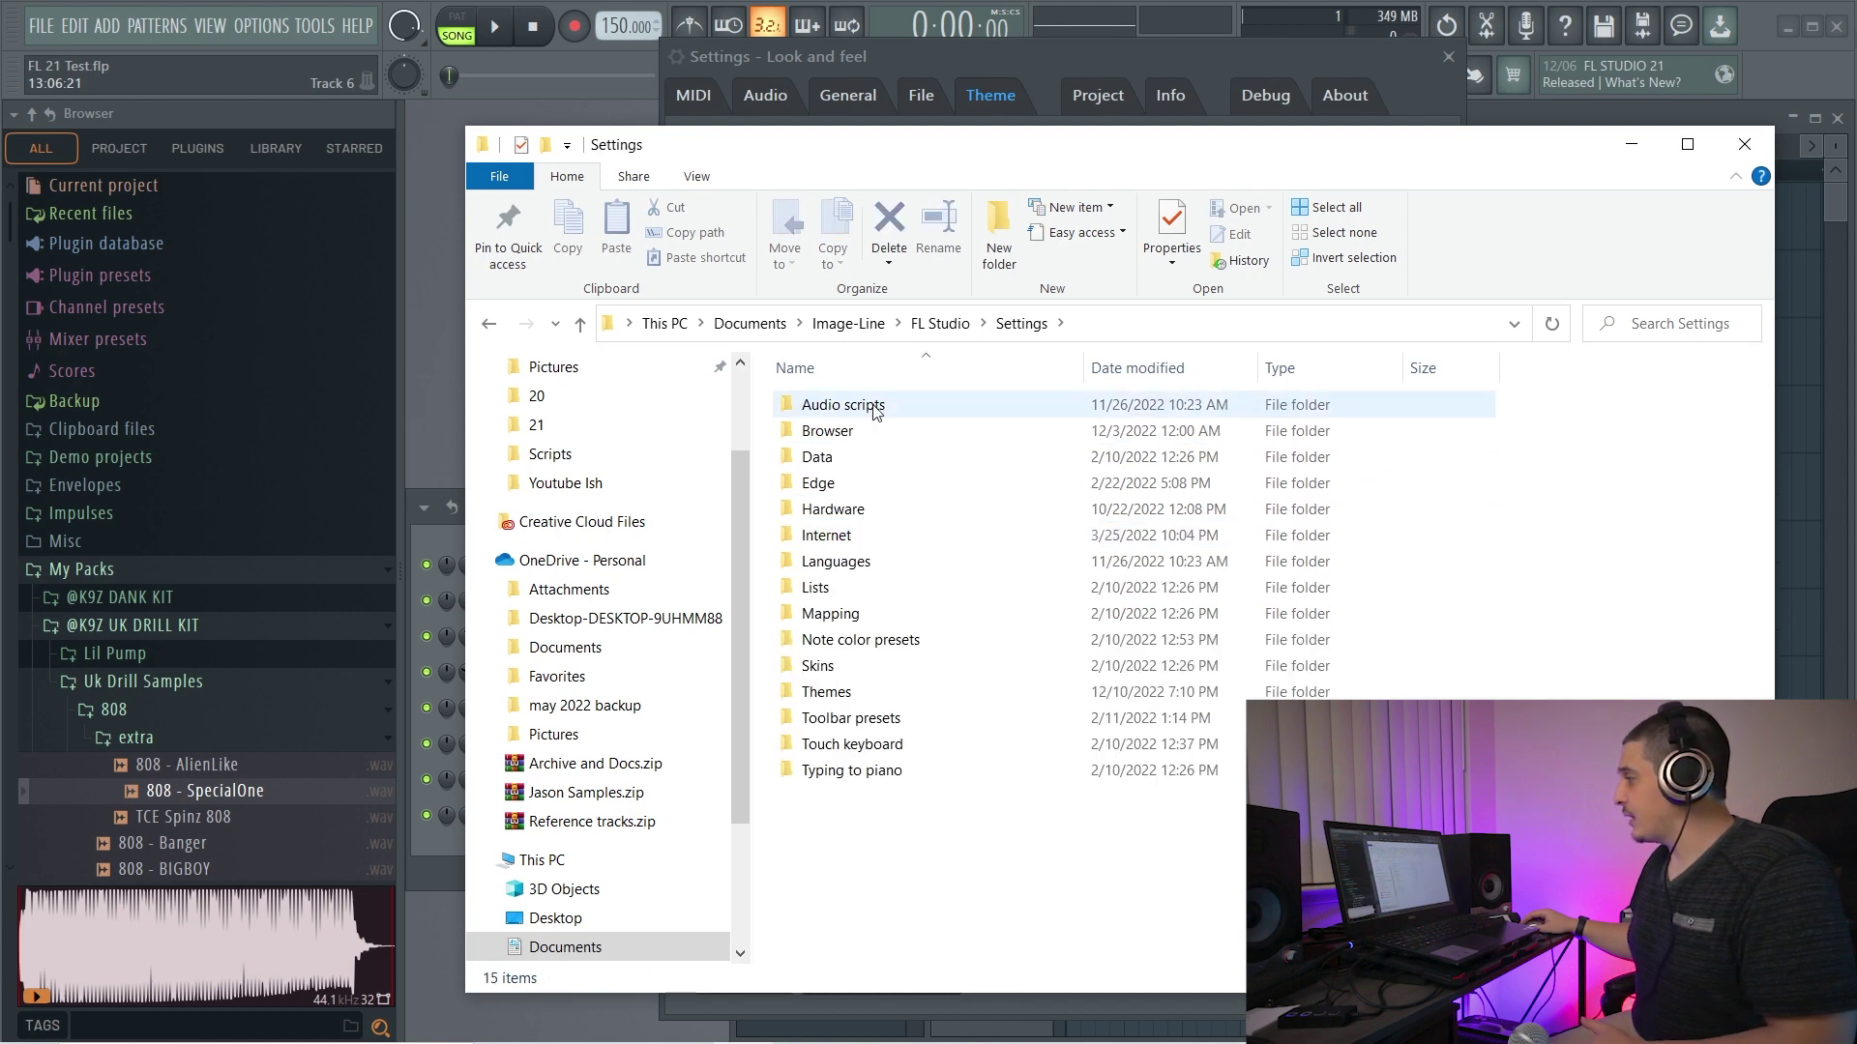
double_click(869, 686)
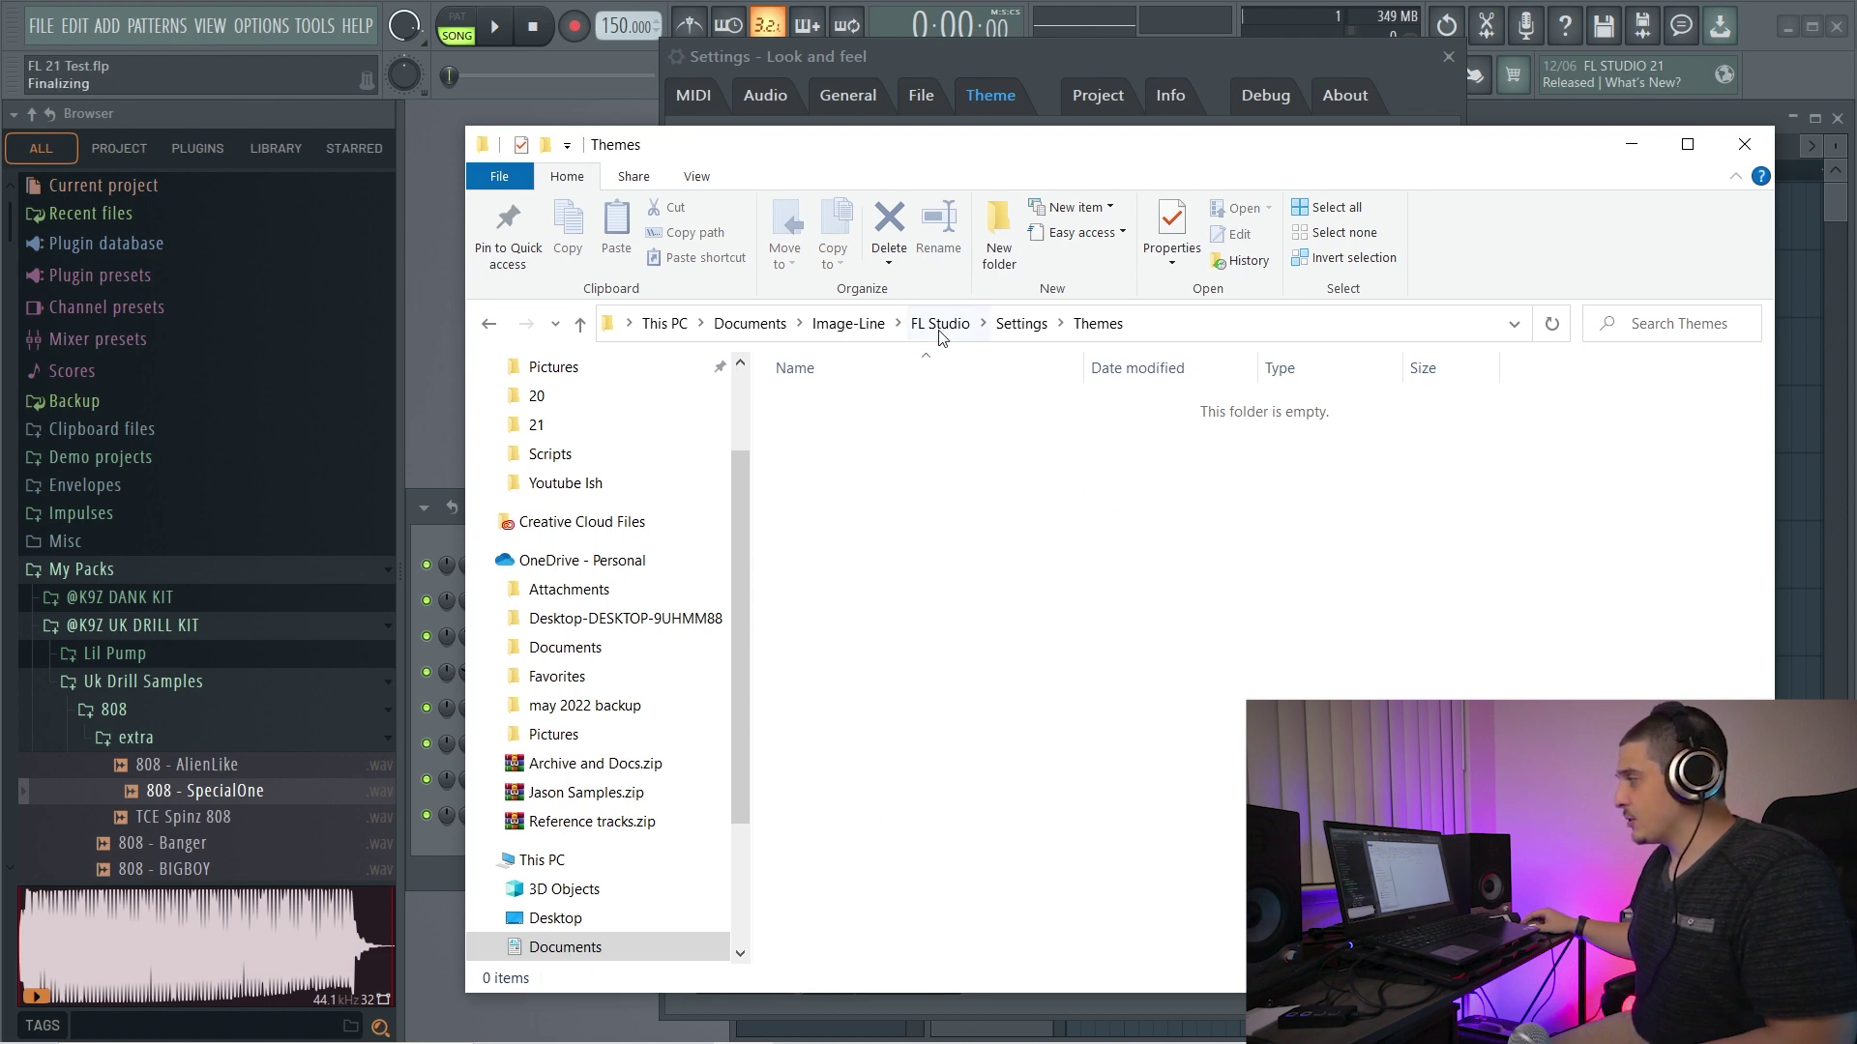
Step: Browse to the factory Themes folder on OS (C:) under Program Files, Image-Line, FL Studio 21, Artwork
click(852, 325)
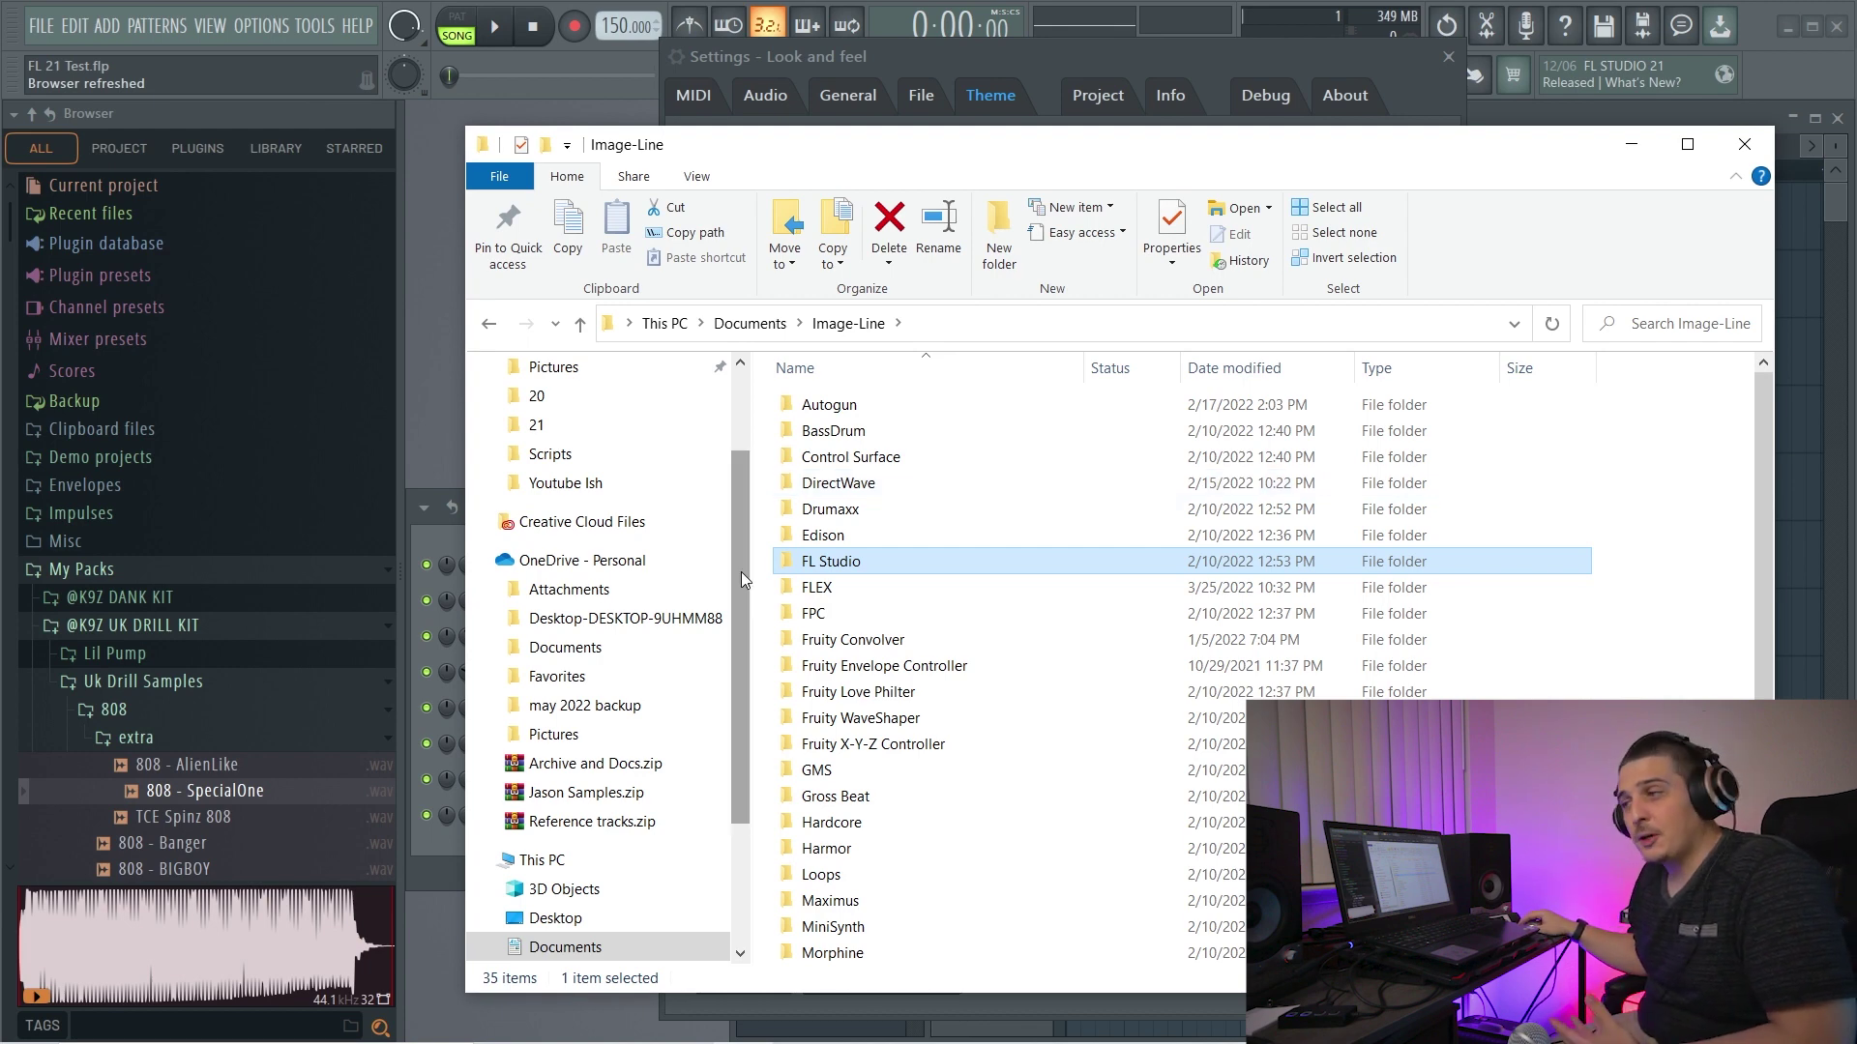
drag(741, 571, 740, 693)
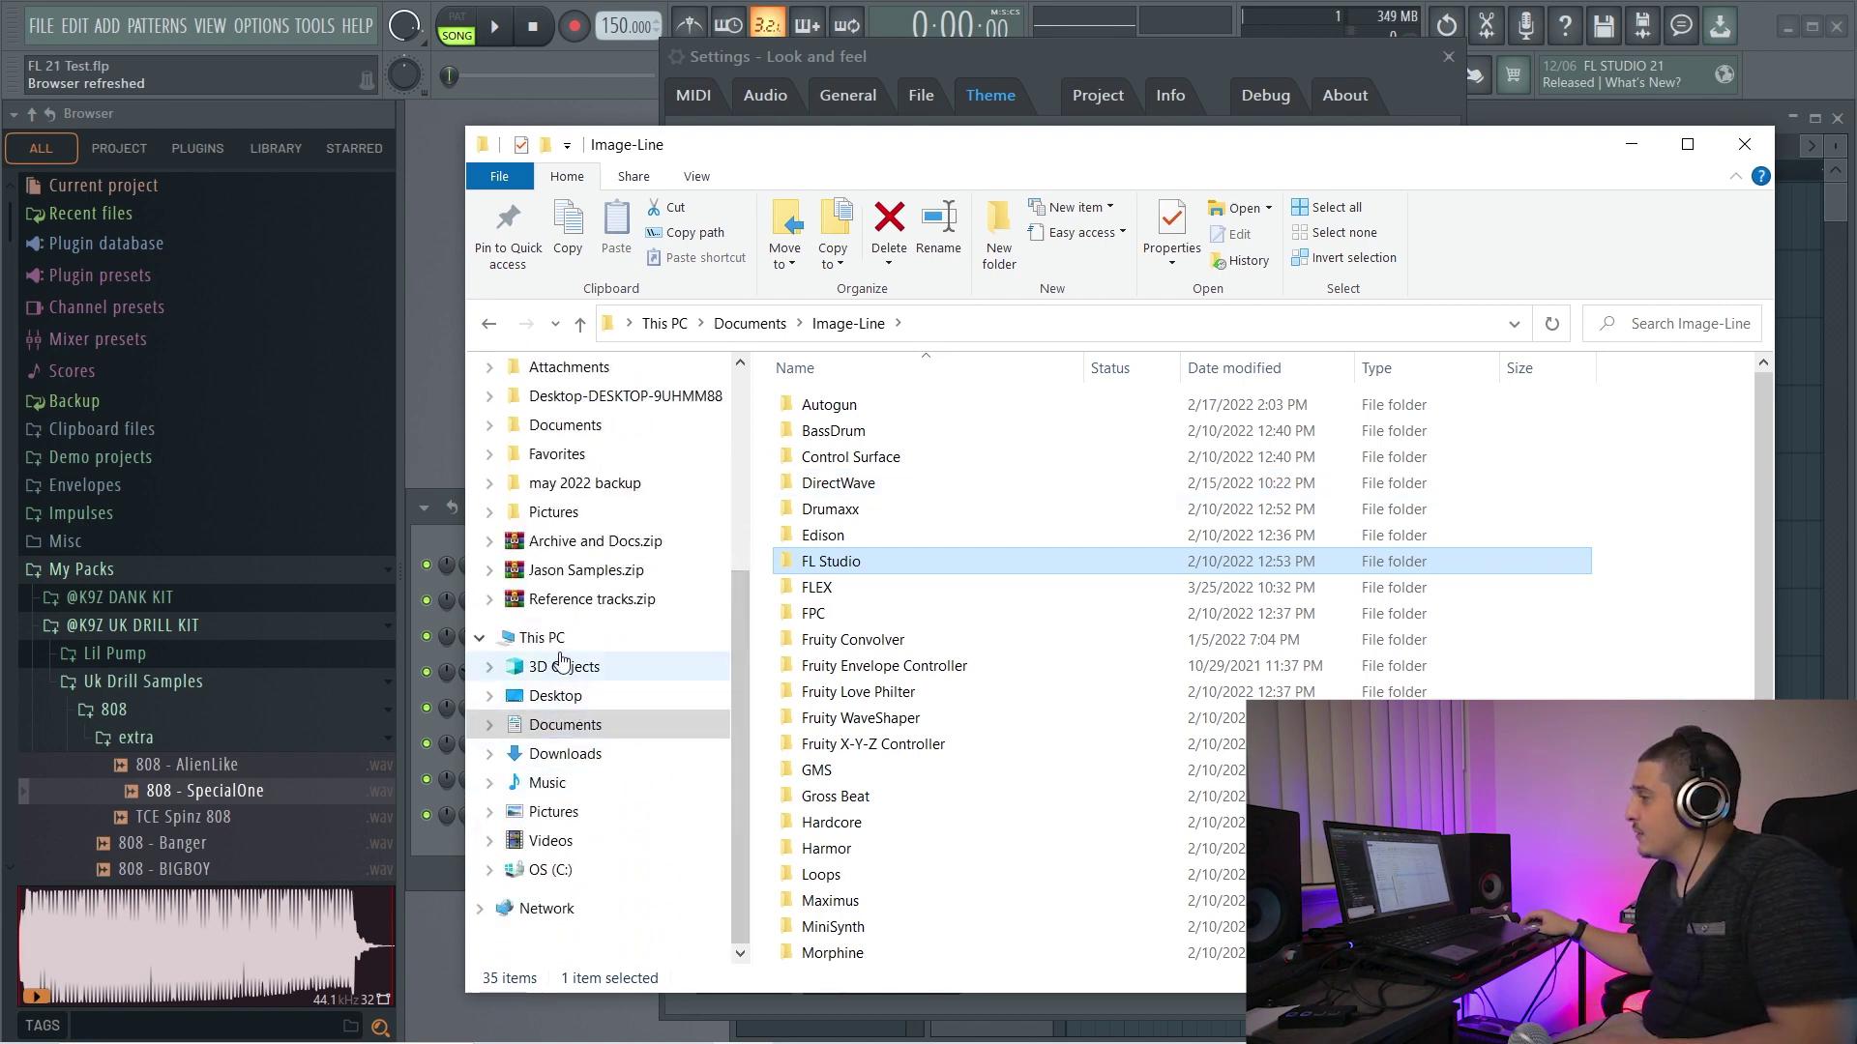
click(549, 870)
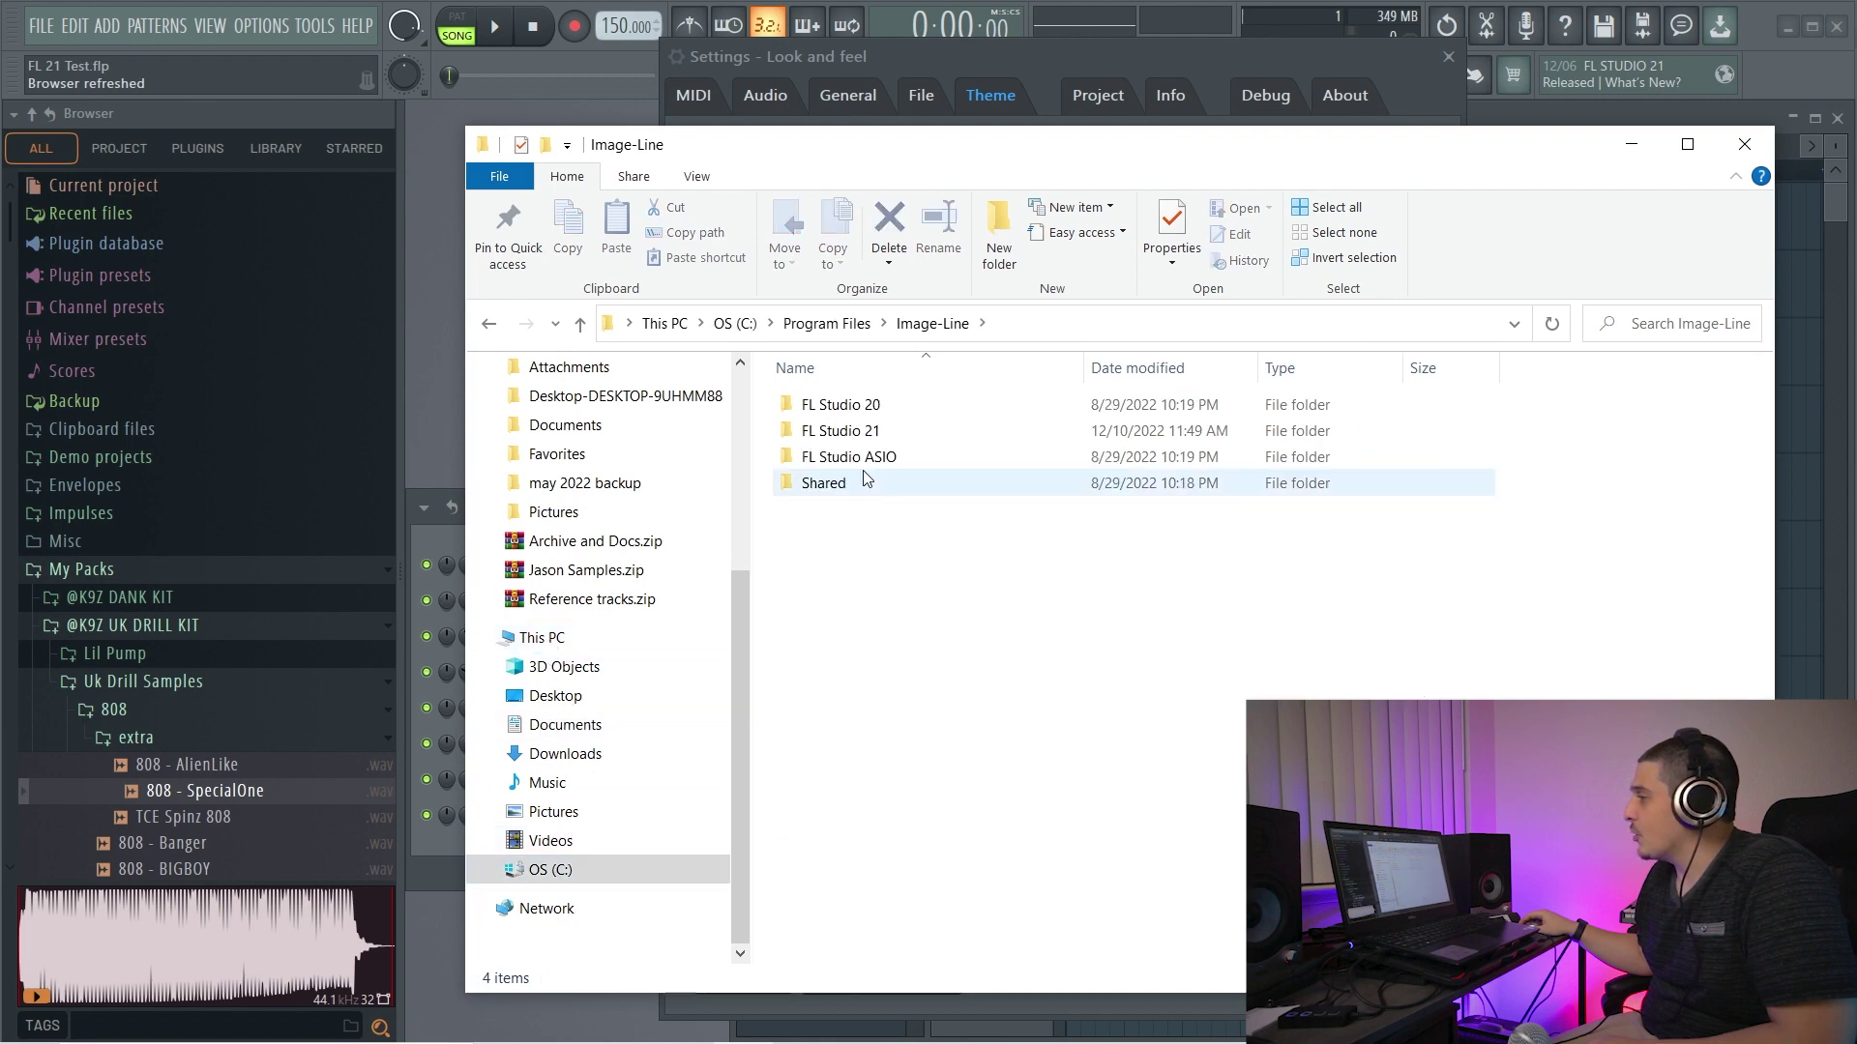
double_click(848, 435)
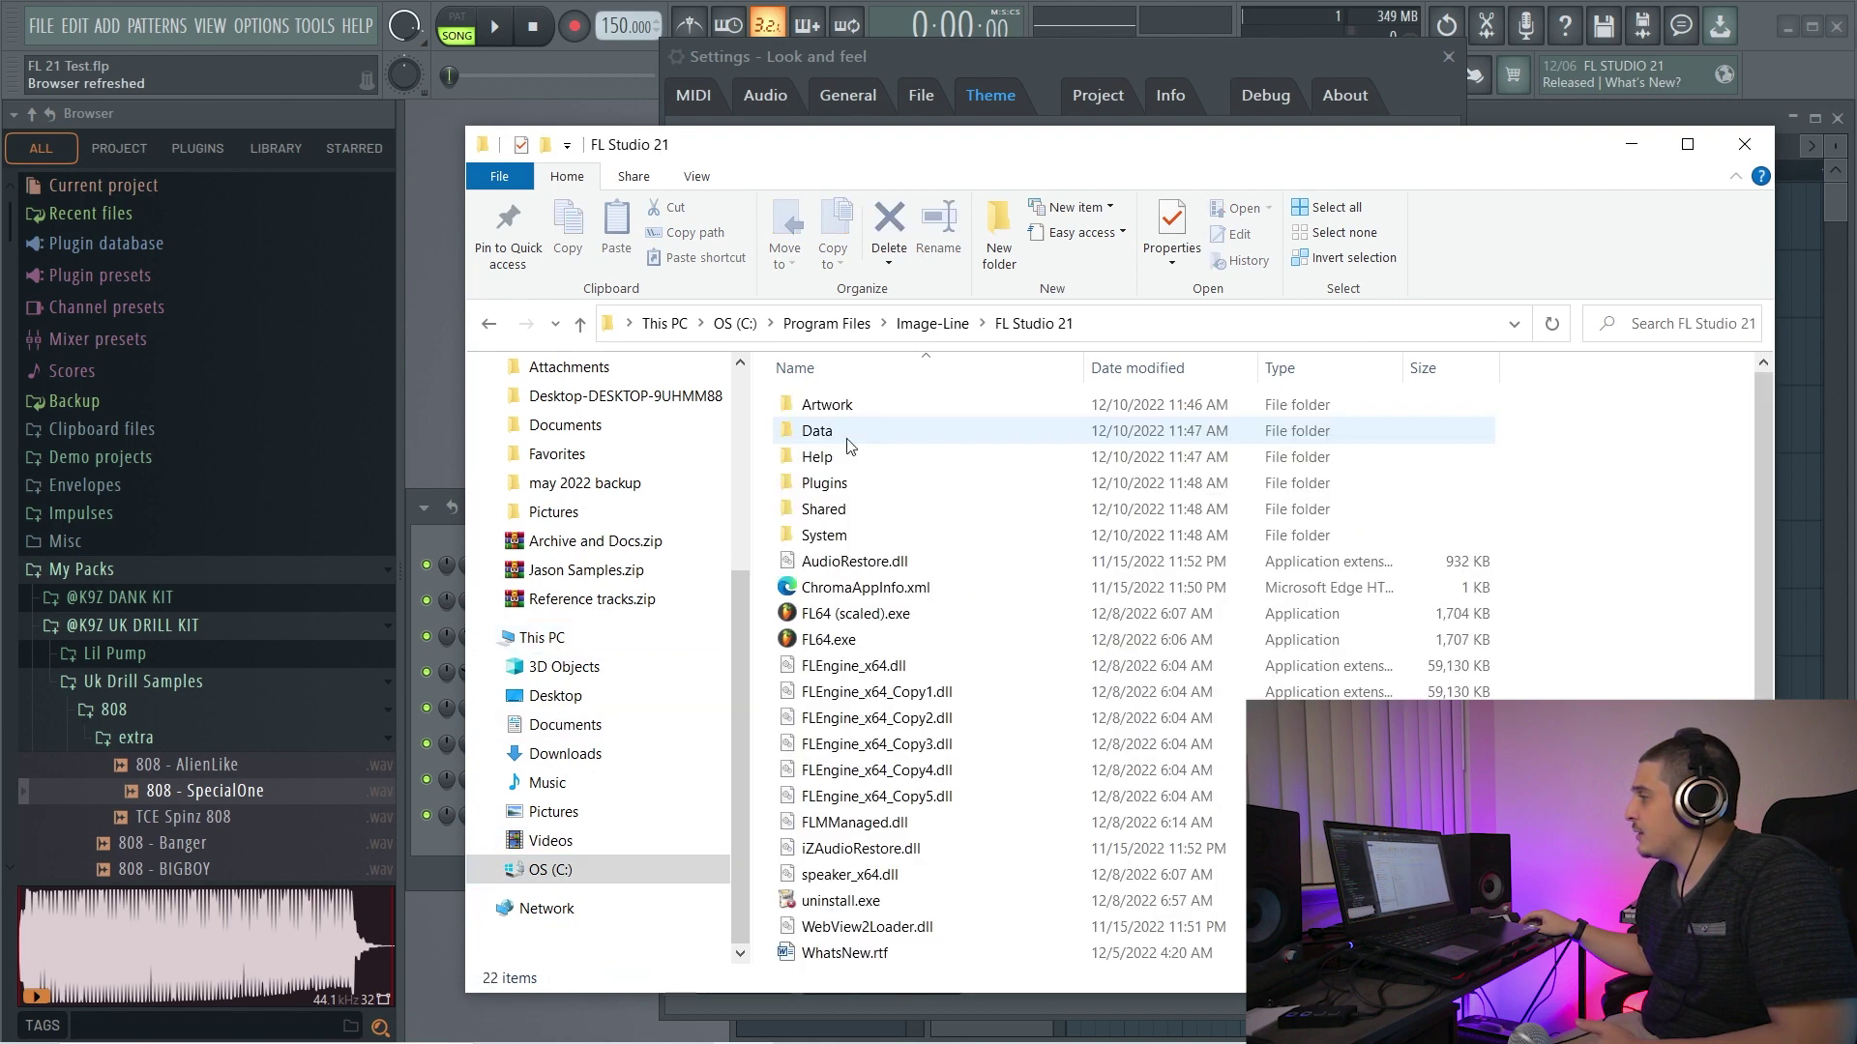
click(847, 411)
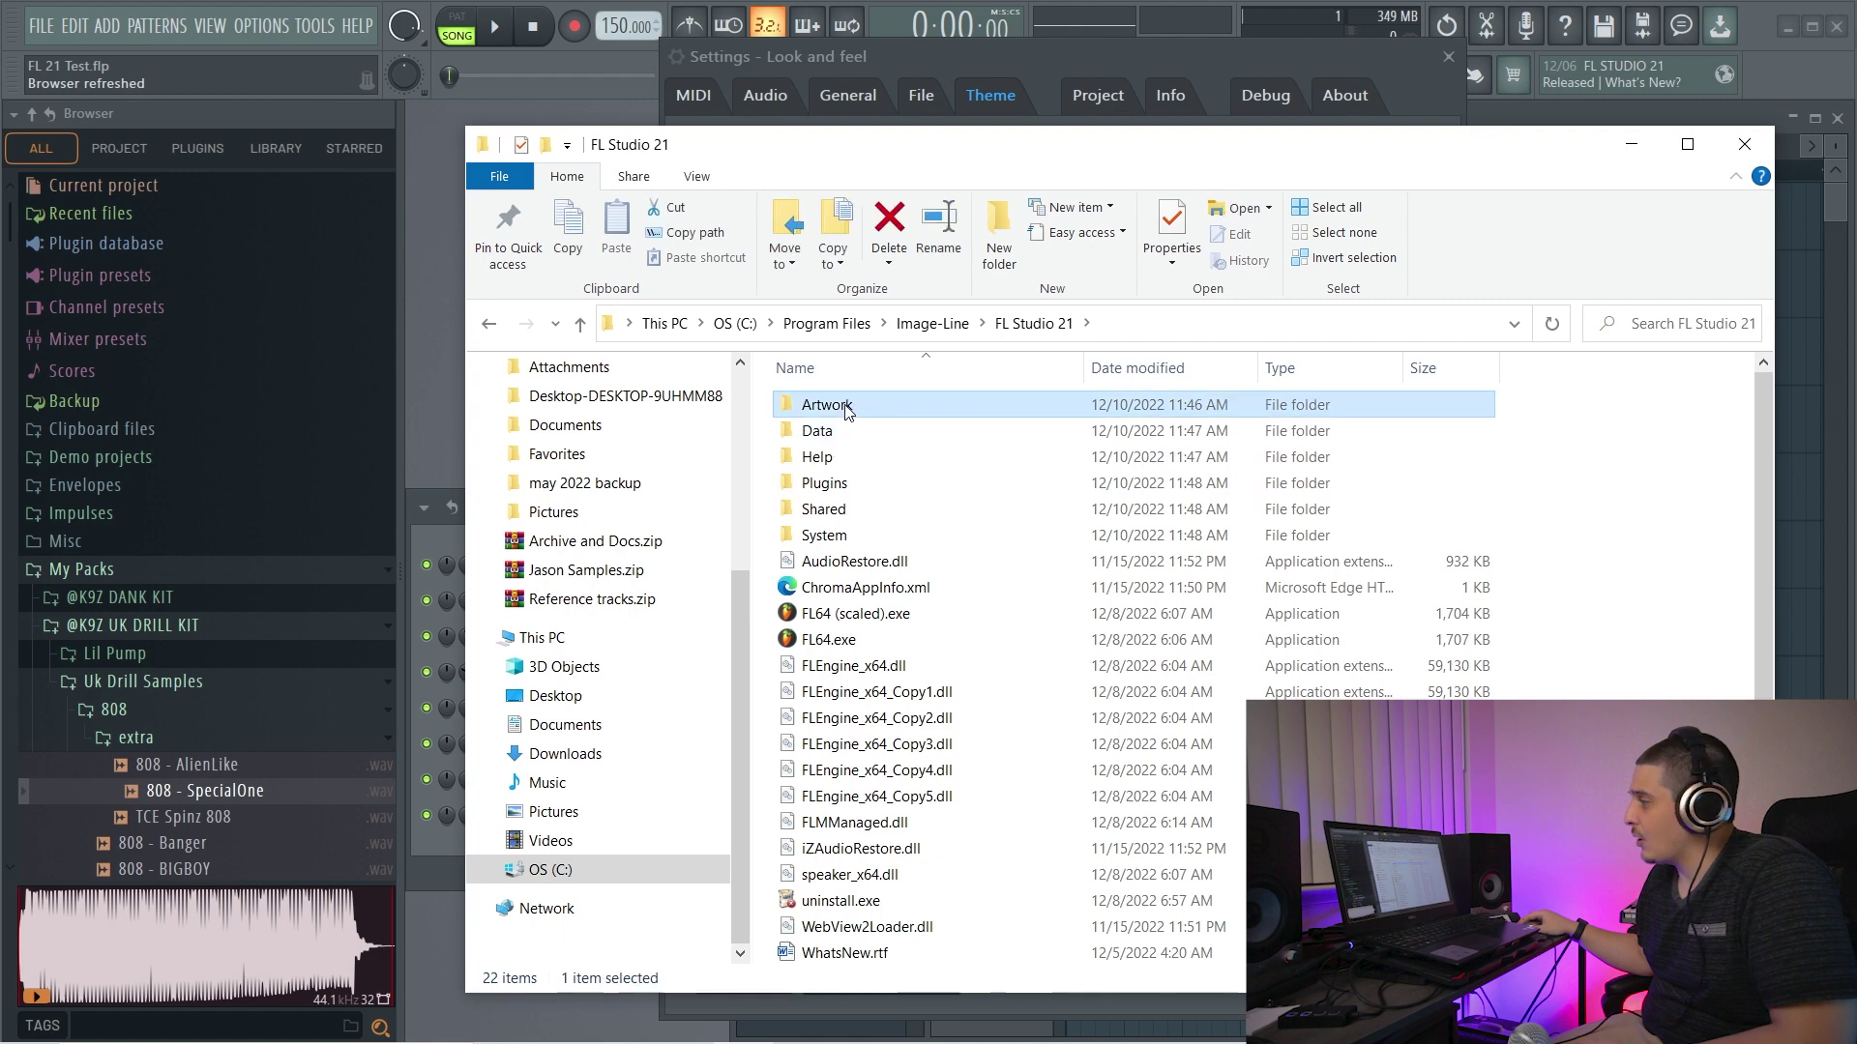
double_click(847, 411)
double_click(845, 460)
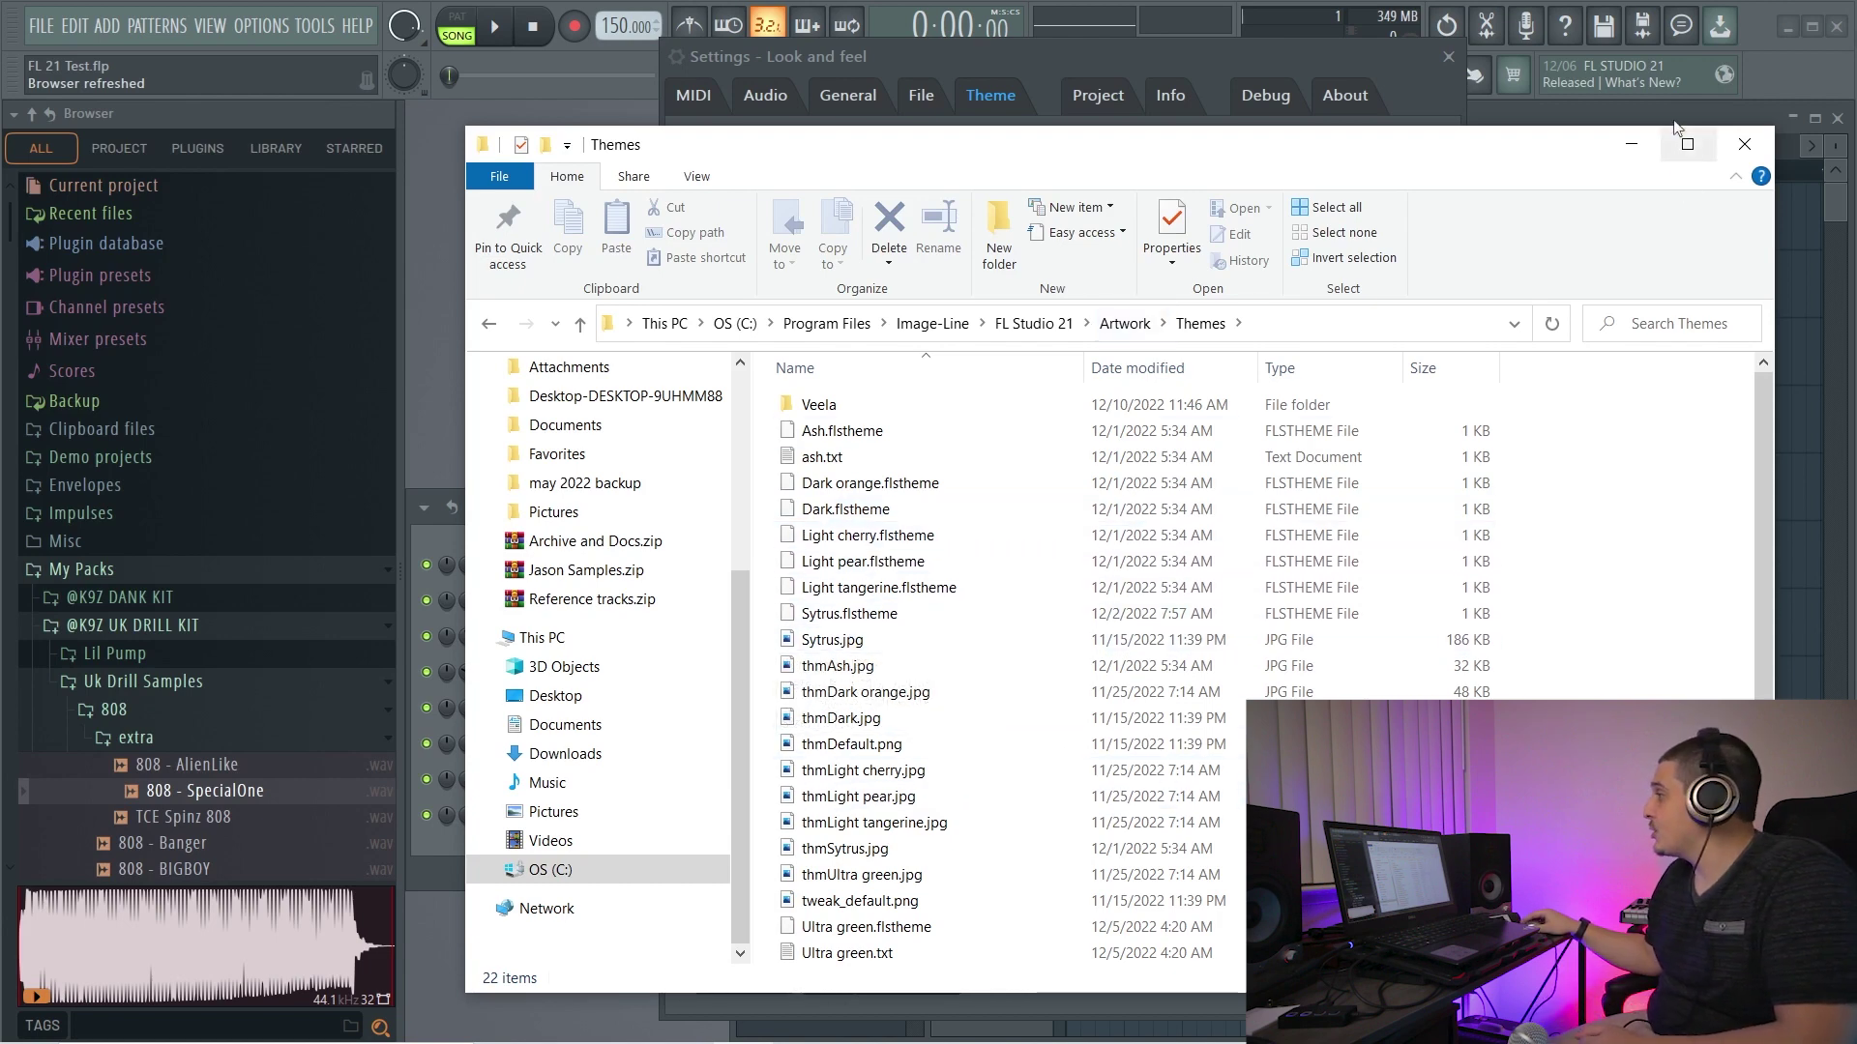
Step: Close the File Explorer window and look through the theme presets in FL Studio's settings
click(1743, 143)
mouse_move(1032, 58)
mouse_down()
mouse_move(1047, 44)
mouse_move(1029, 31)
mouse_up()
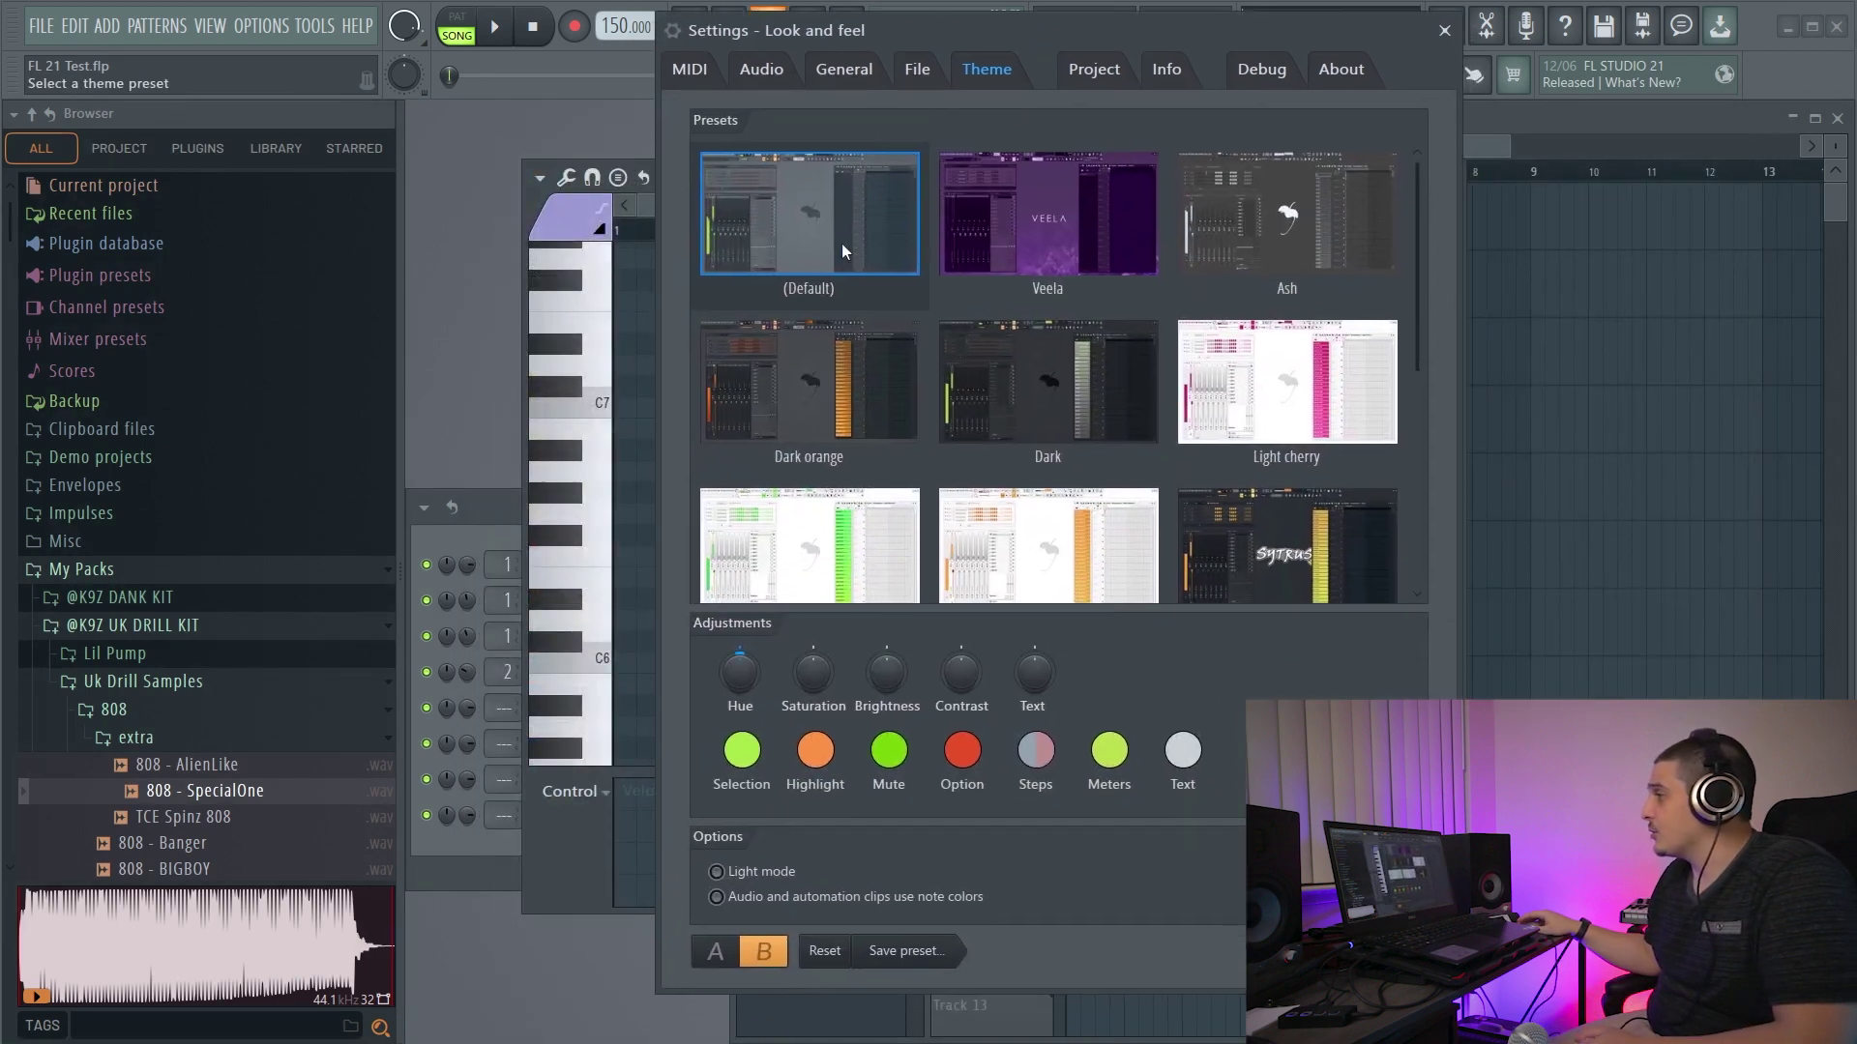
scroll(1292, 283, down, 3)
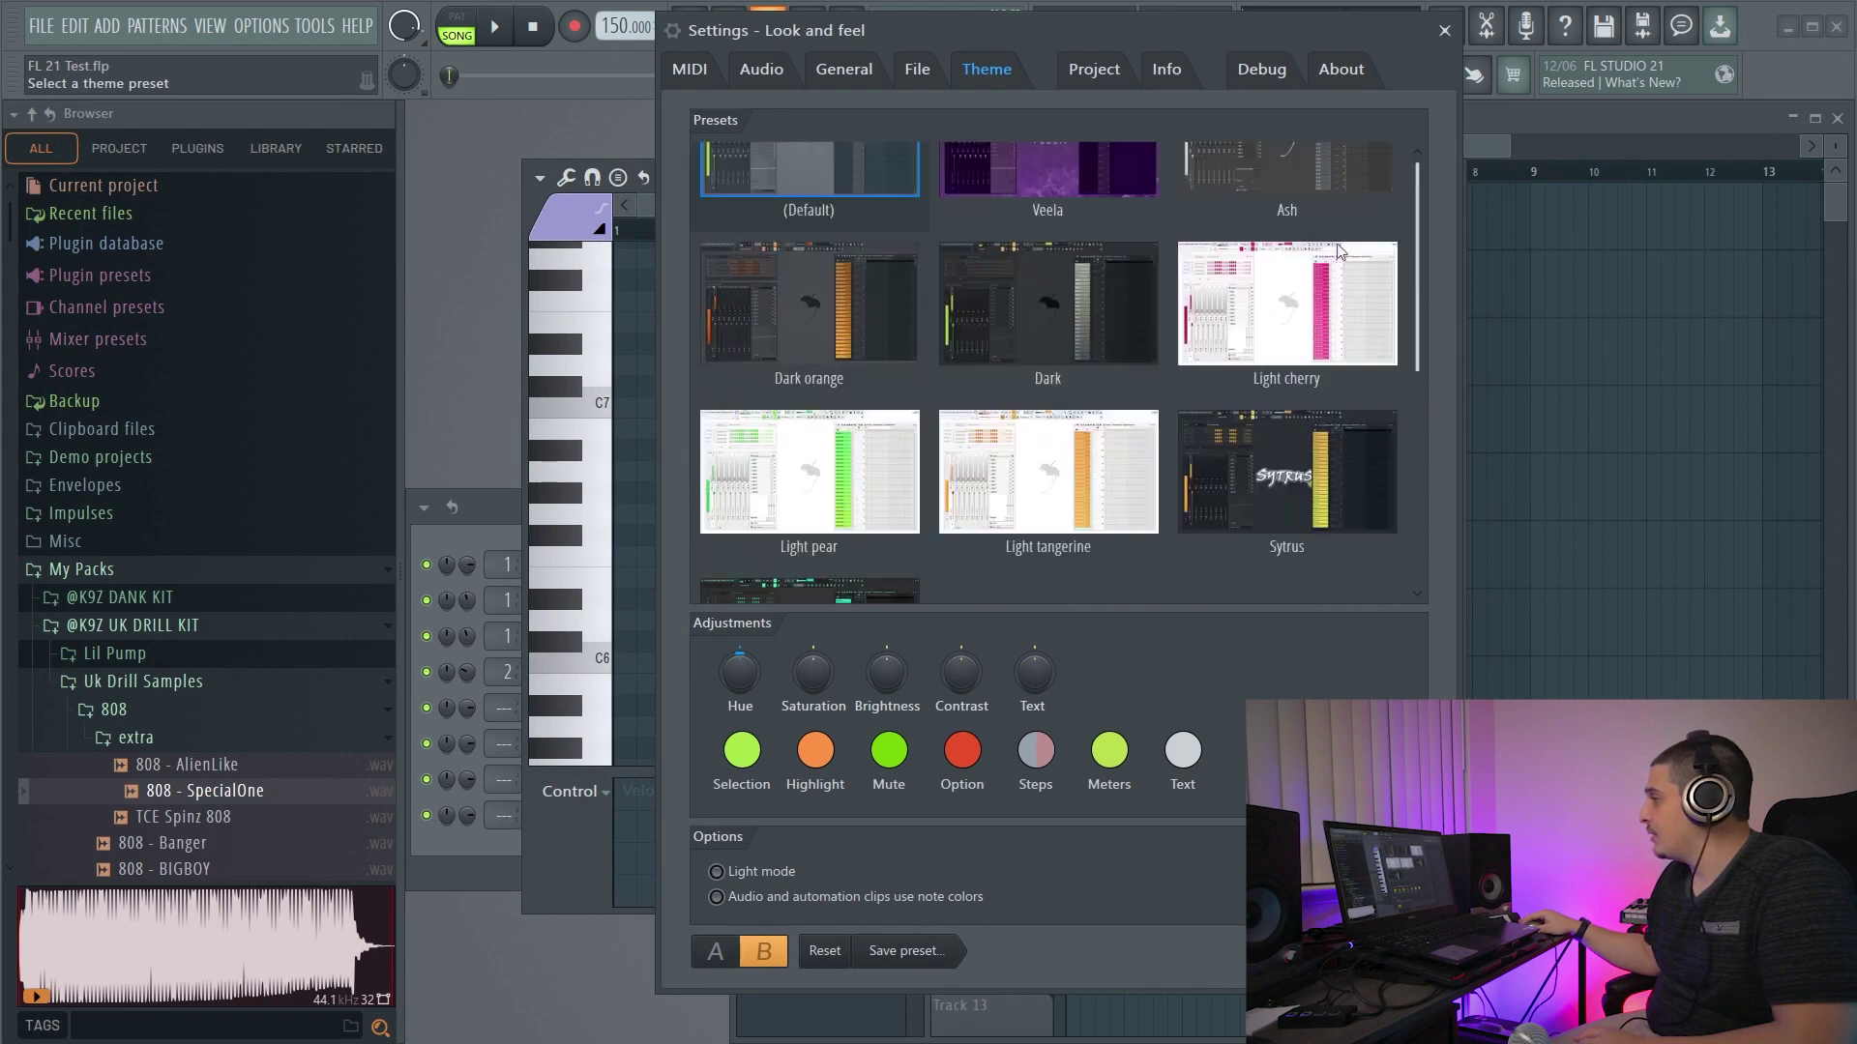